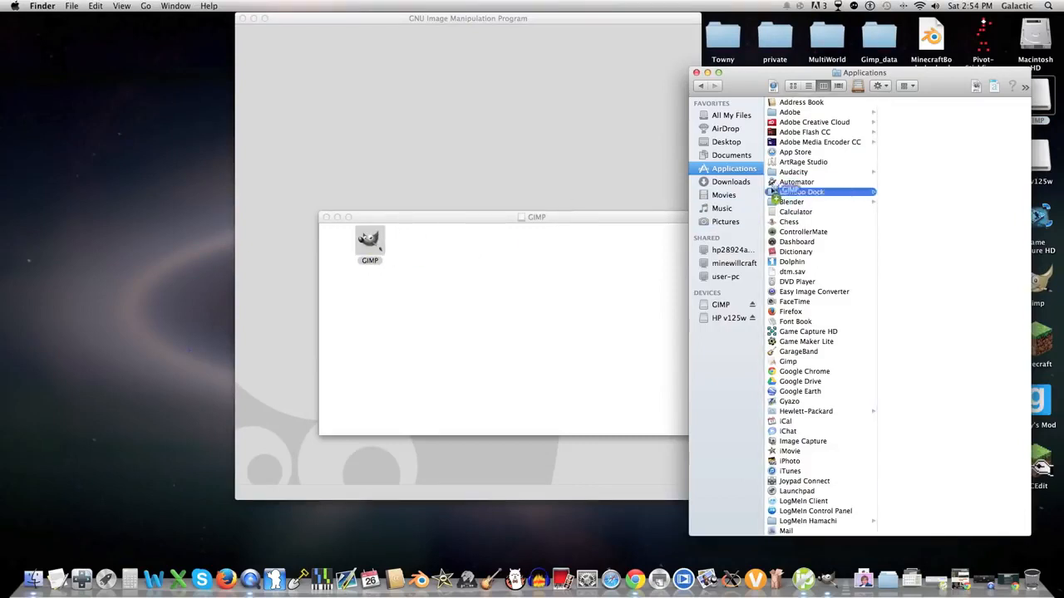
Add the Gimp application from the Applications folder to the Dock.
left_click_drag(795, 373, 721, 582)
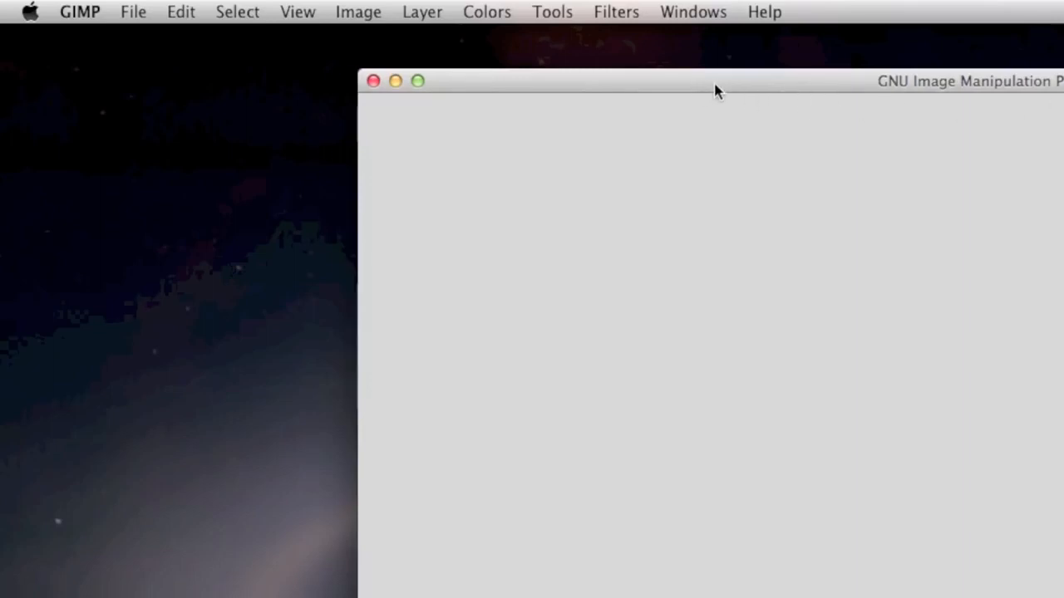
Show the Toolbox and the Layers dialog beside the main image window.
left_click_drag(358, 46, 367, 46)
left_click(702, 10)
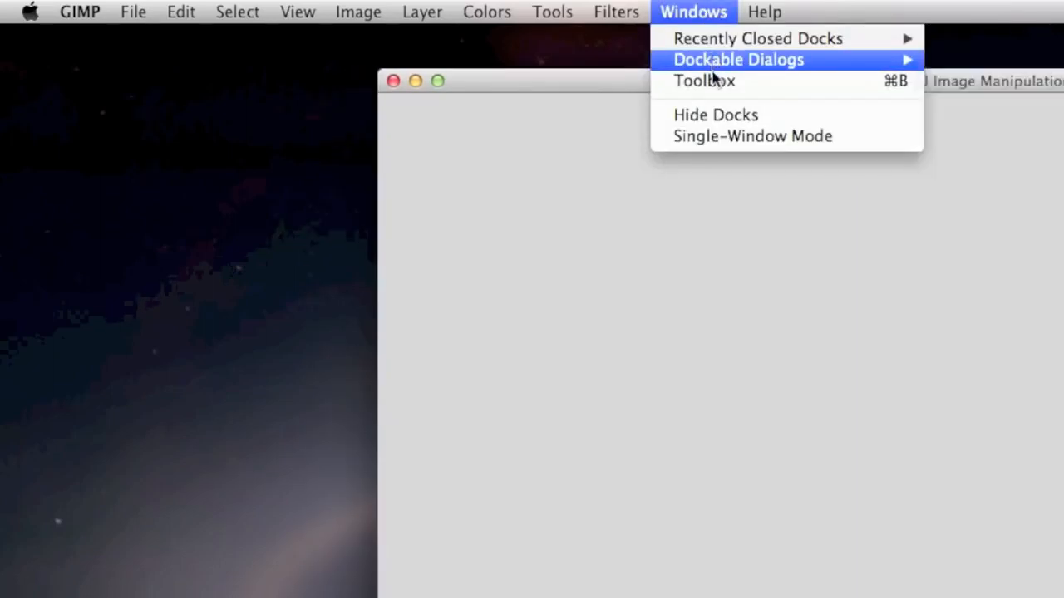
left_click(715, 80)
left_click(705, 11)
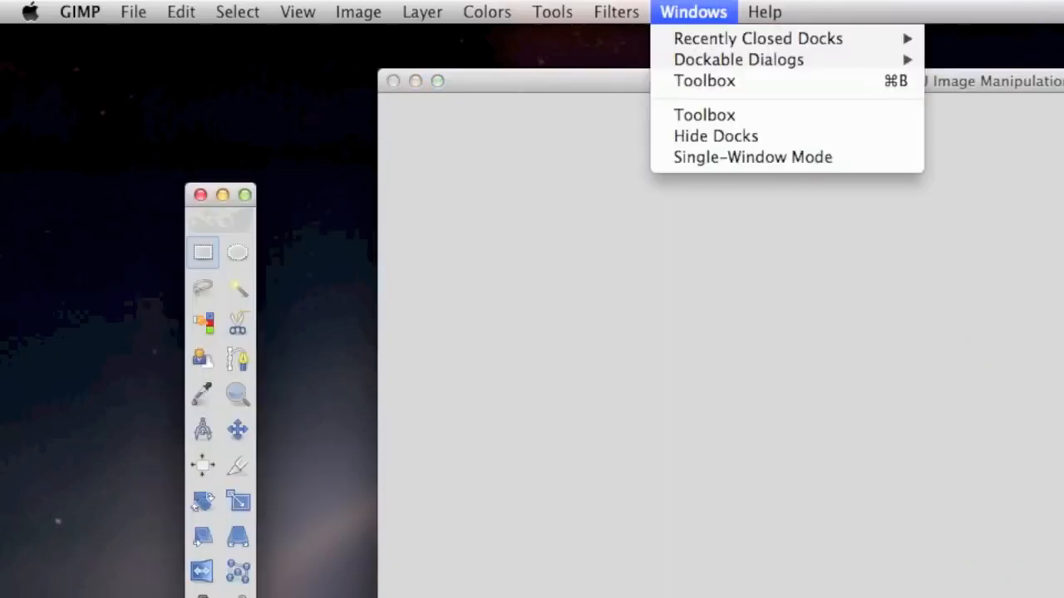
mouse_move(707, 61)
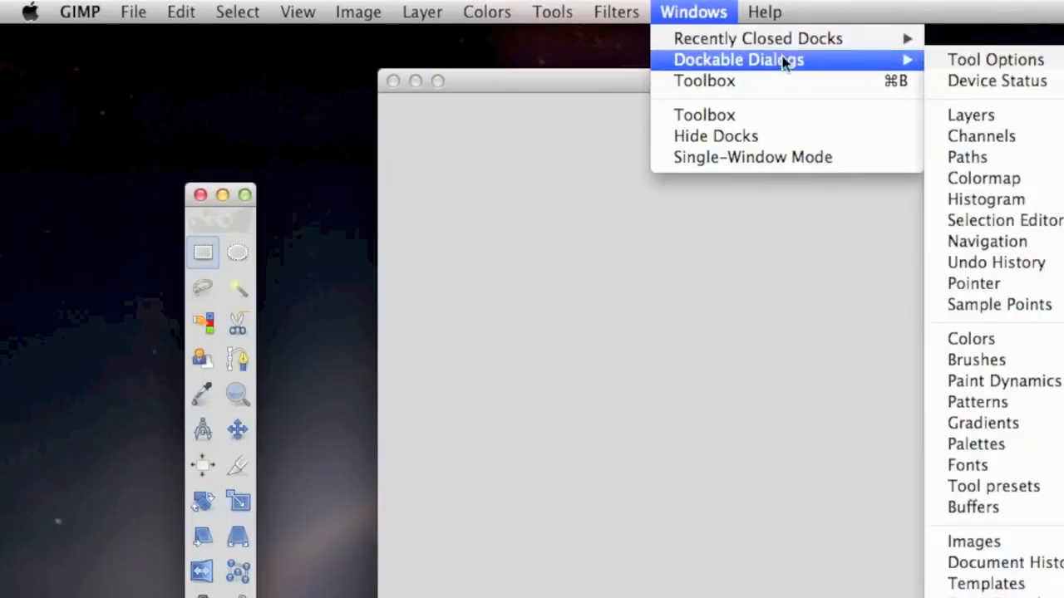
left_click(973, 115)
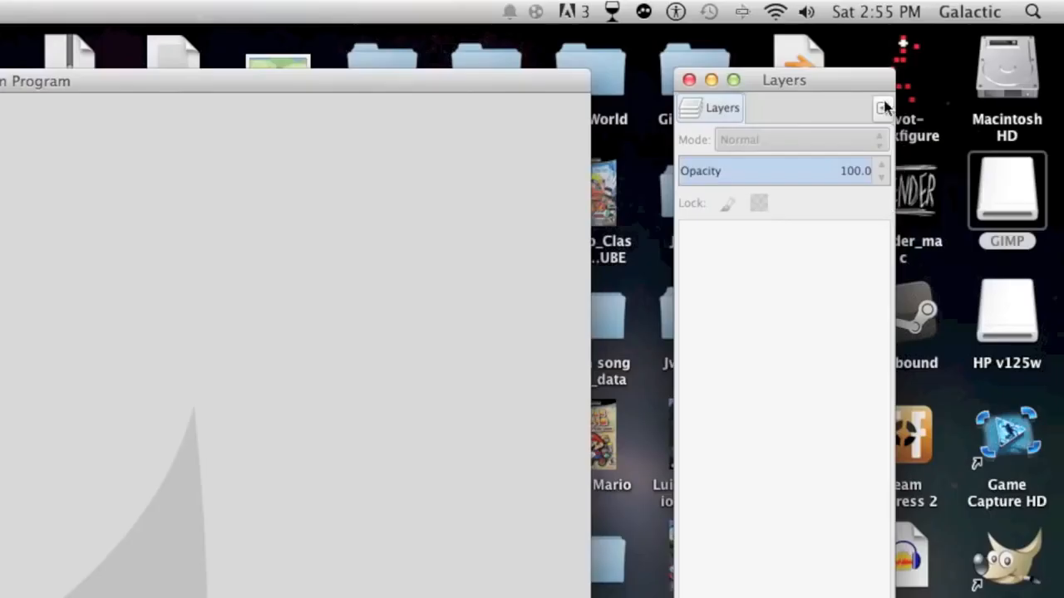
Add Channels, Paths and Undo History tabs to the Layers dock, and return to its Layers tab.
left_click(882, 108)
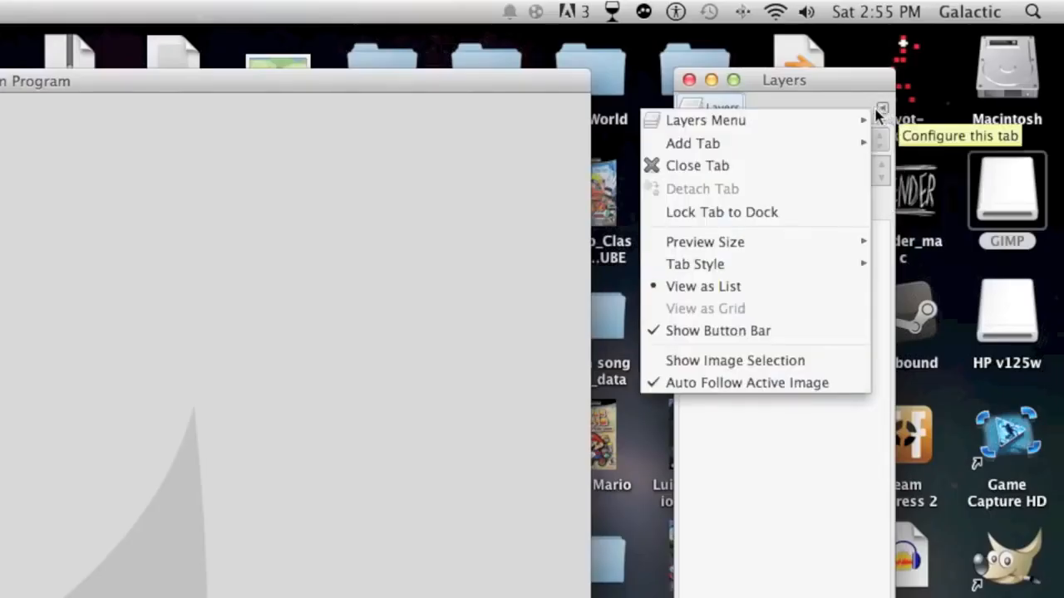
mouse_move(834, 144)
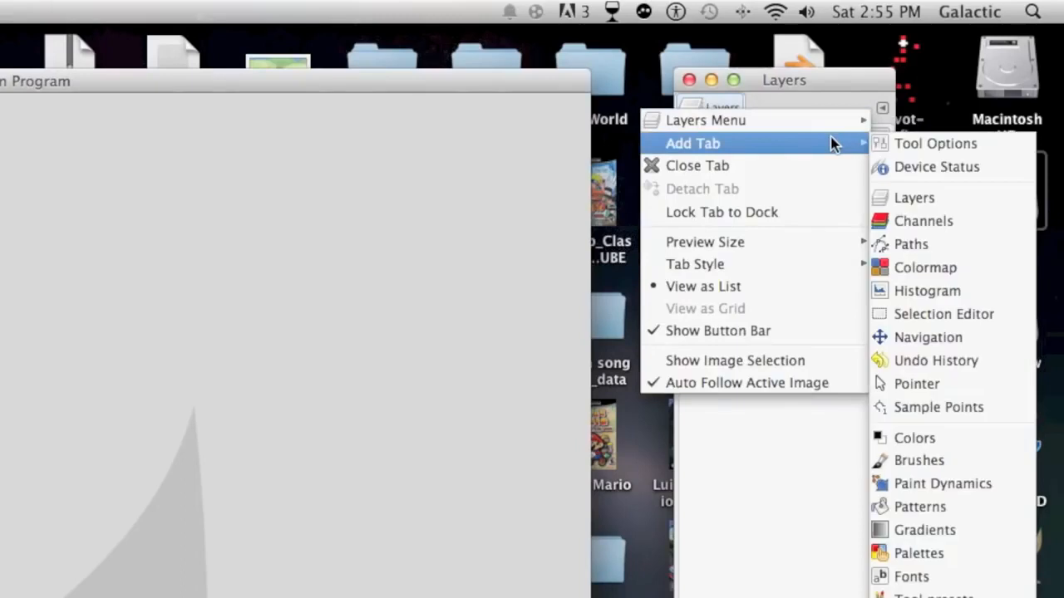
left_click(915, 221)
left_click(882, 108)
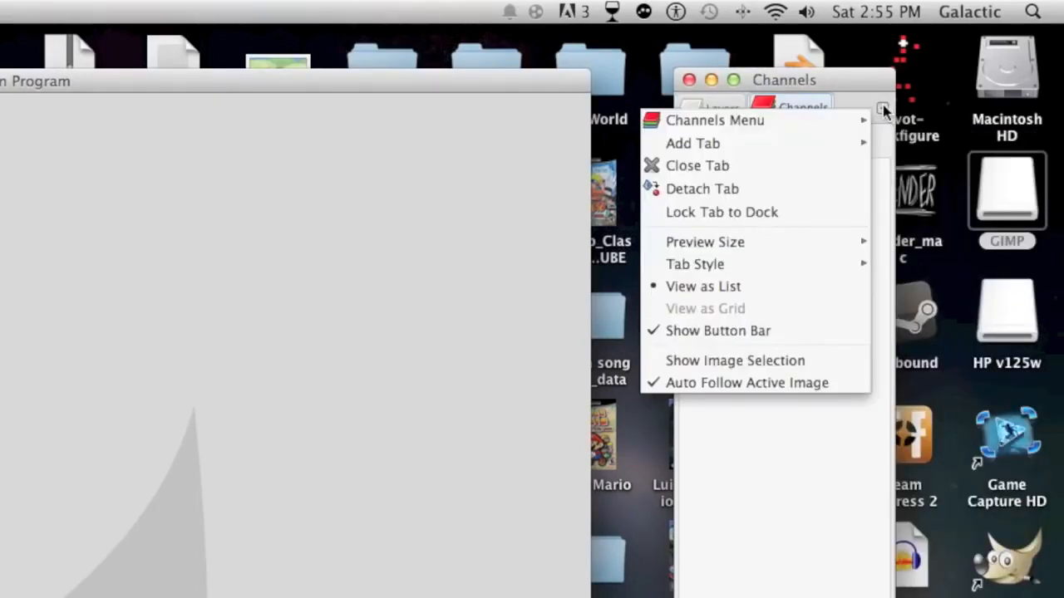
mouse_move(852, 146)
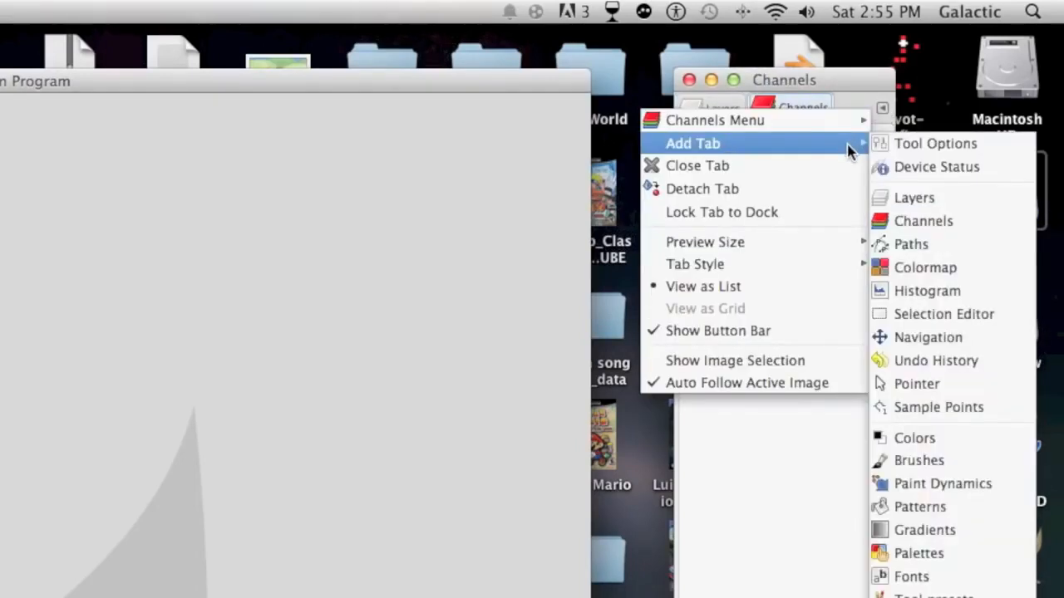
left_click(904, 241)
left_click(880, 111)
mouse_move(842, 148)
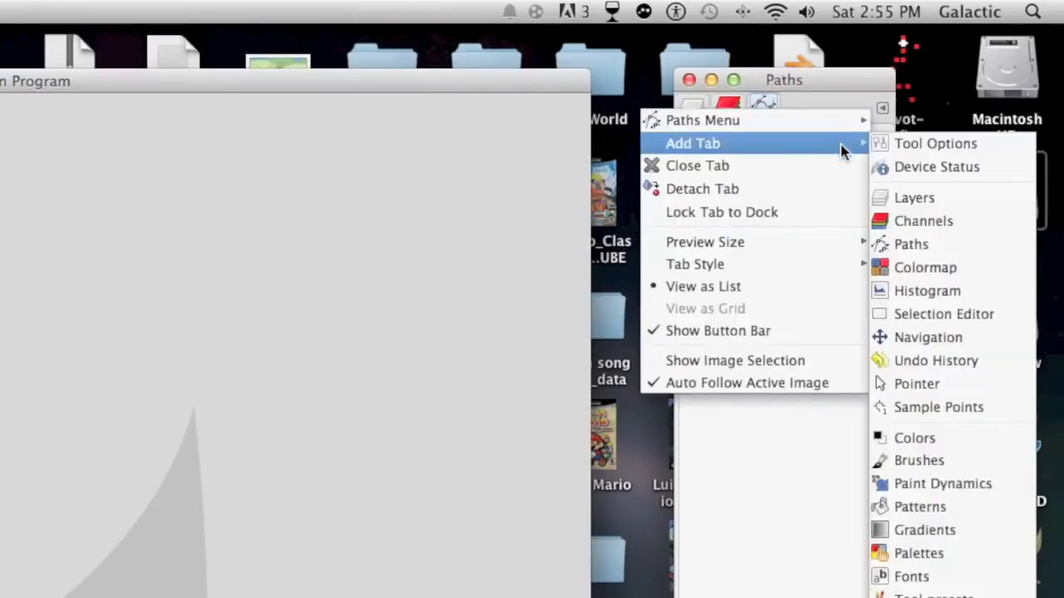
left_click(949, 363)
left_click(713, 106)
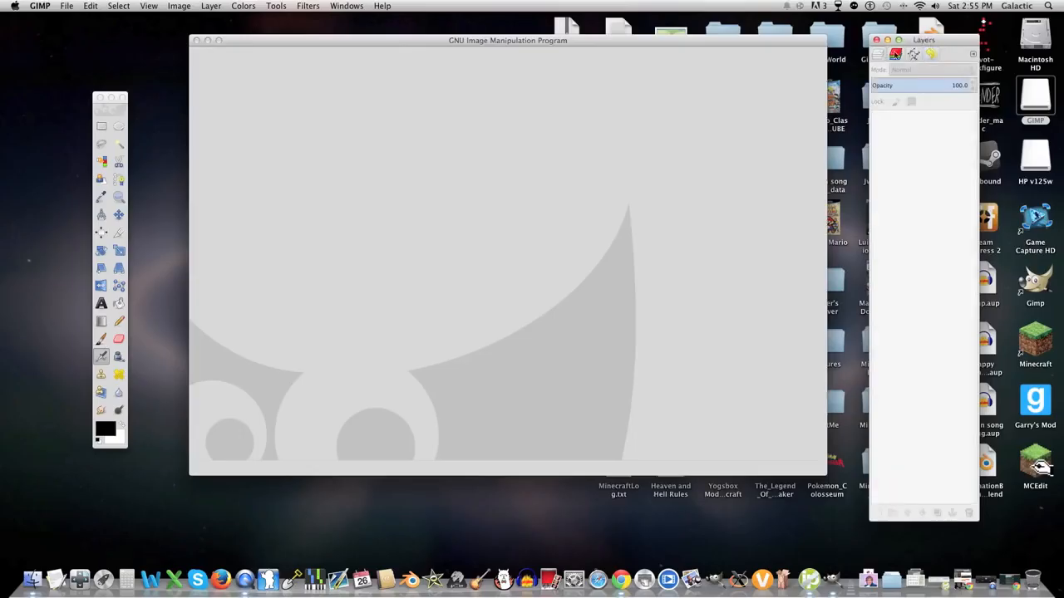
left_click_drag(918, 40, 904, 40)
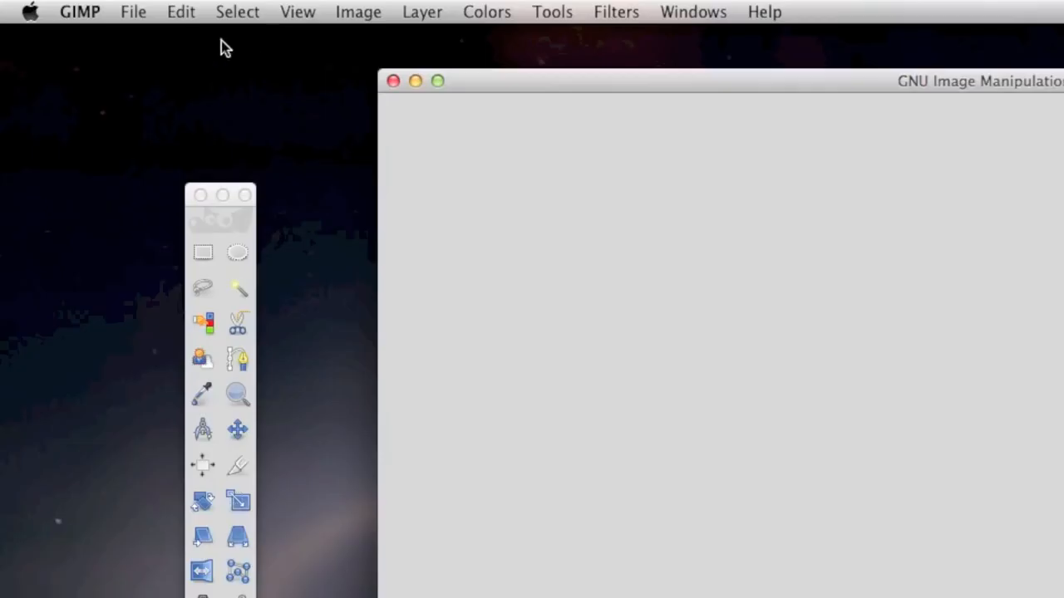
Start a new image sized 1920 × 1080 pixels in landscape orientation.
left_click(133, 12)
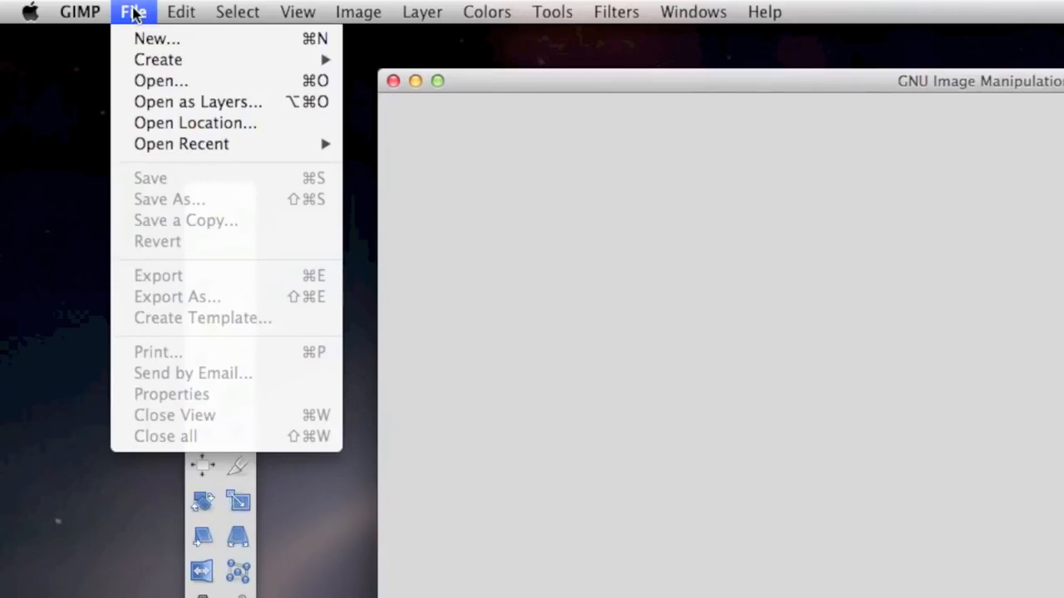
left_click(133, 40)
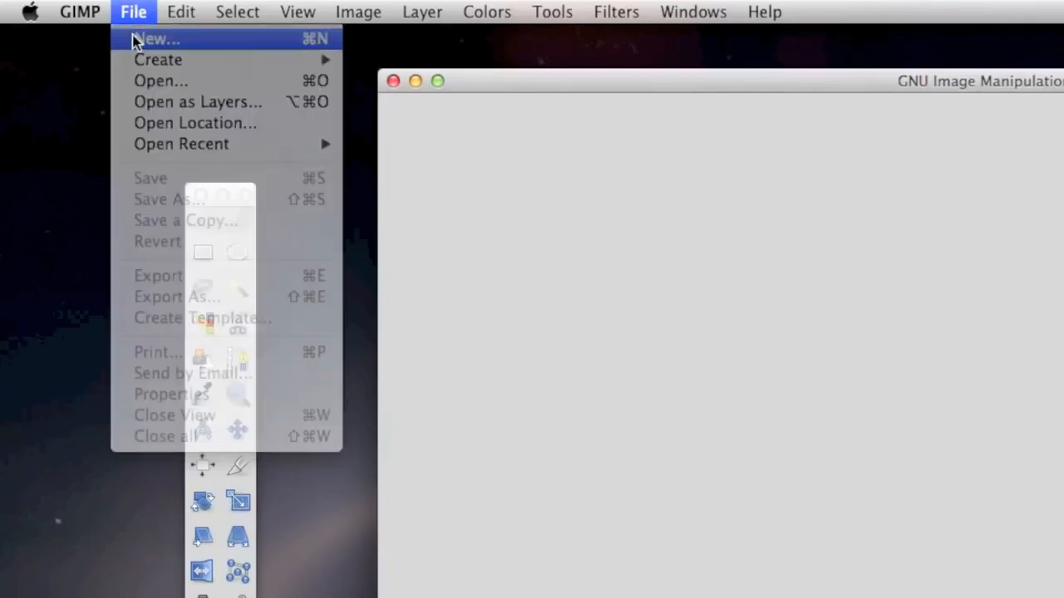
left_click_drag(274, 37, 686, 259)
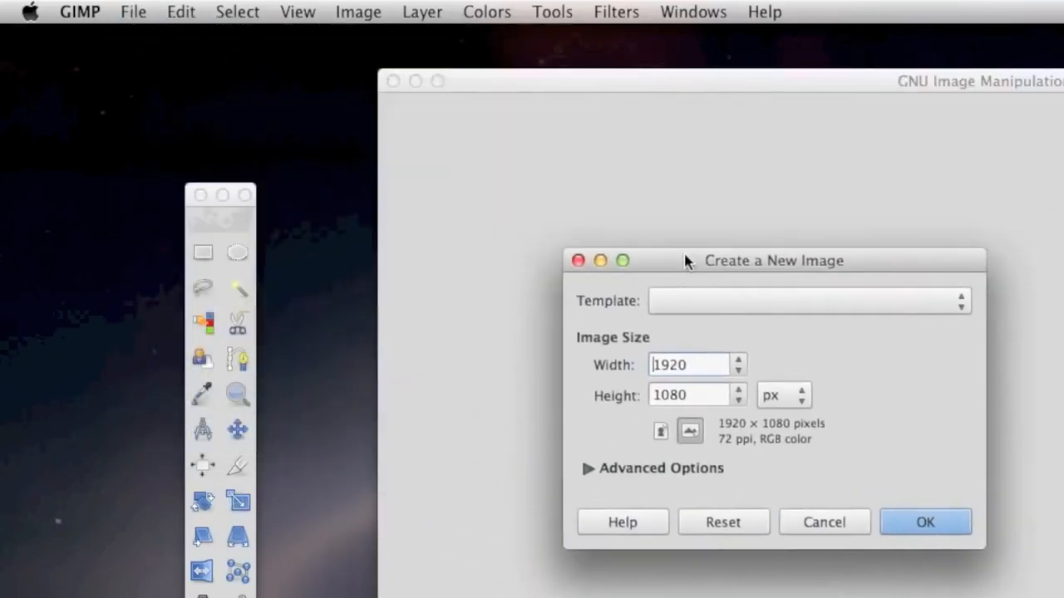
left_click_drag(715, 359, 653, 353)
left_click(708, 363)
left_click(766, 391)
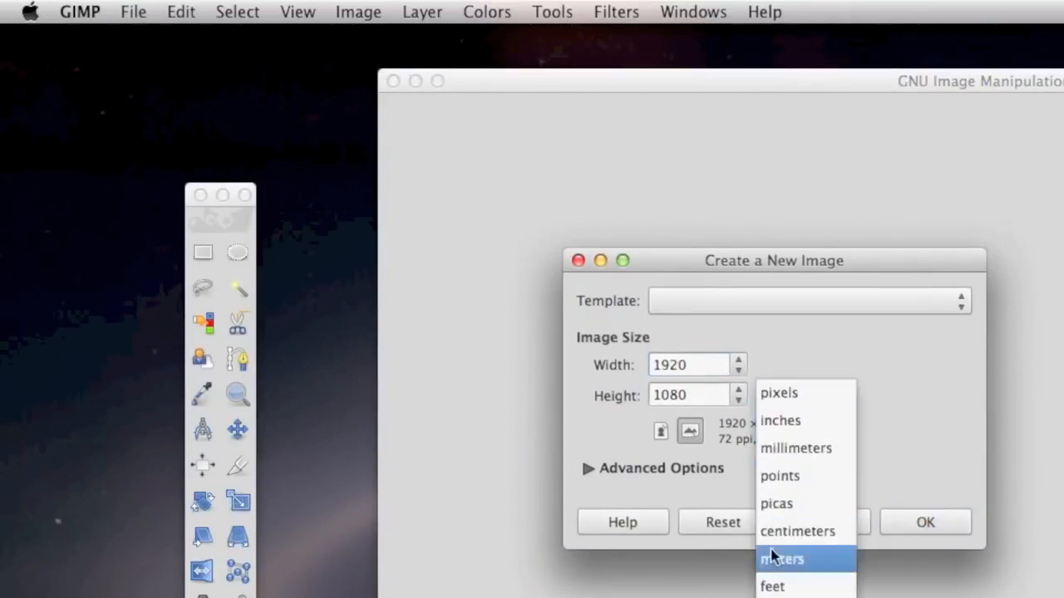
left_click(779, 393)
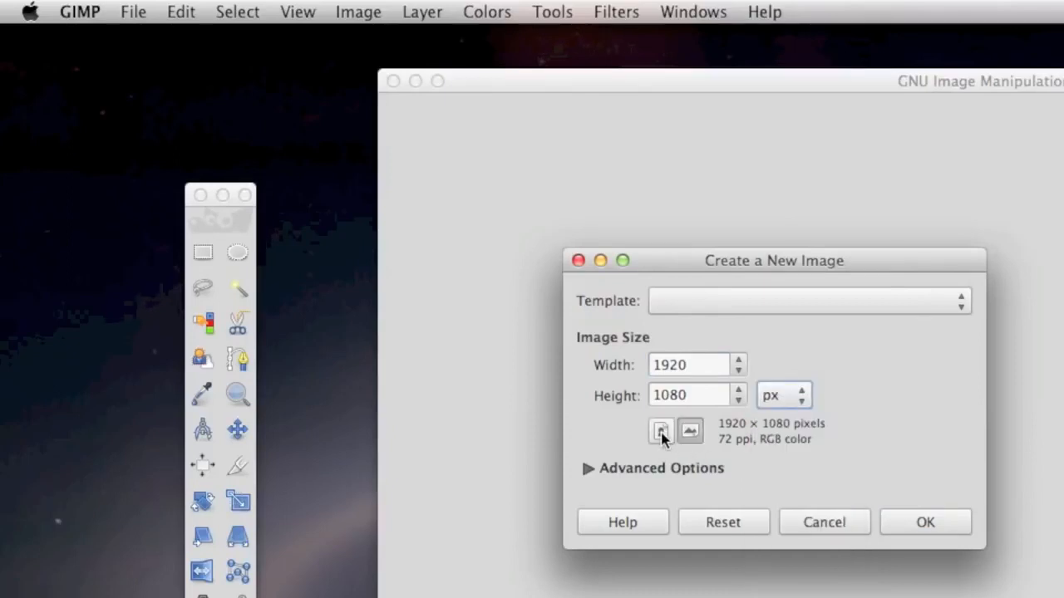
left_click(661, 432)
left_click(687, 434)
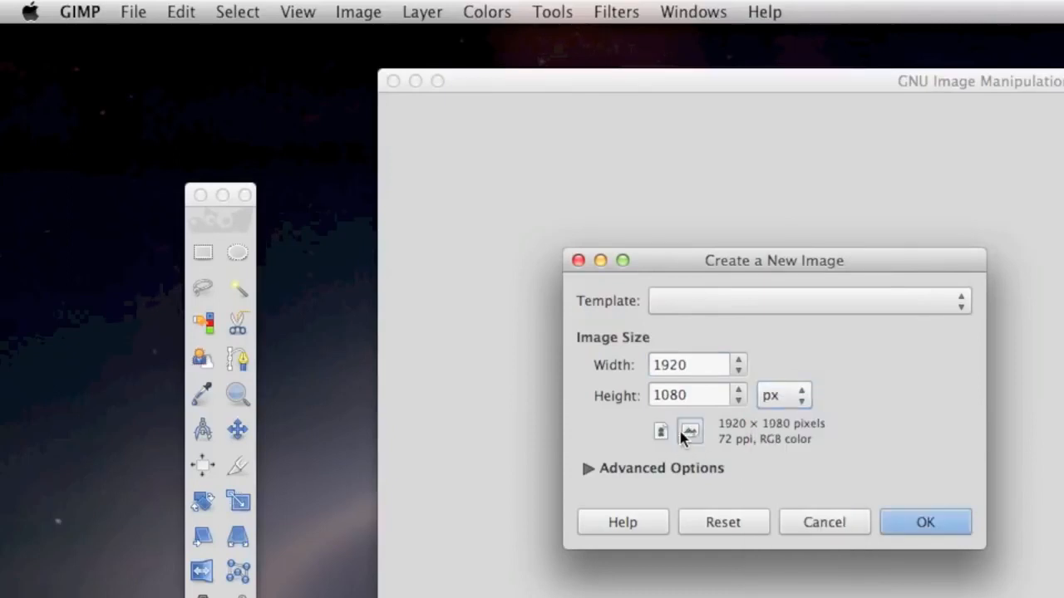
left_click(660, 432)
left_click(688, 431)
Create the image with RGB color as color space and Background color as fill in the advanced options.
left_click(588, 468)
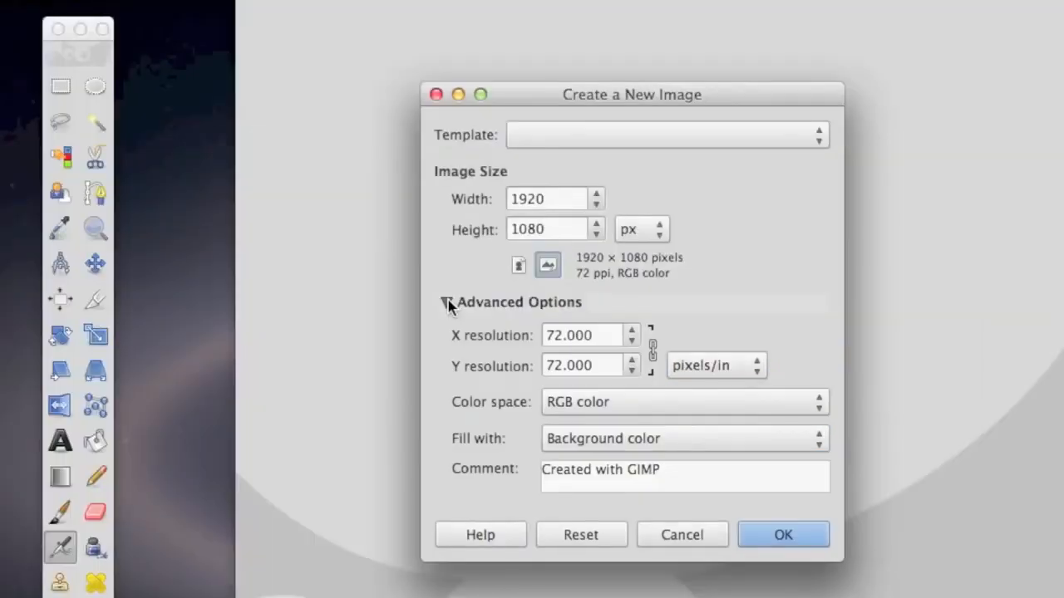
left_click(585, 402)
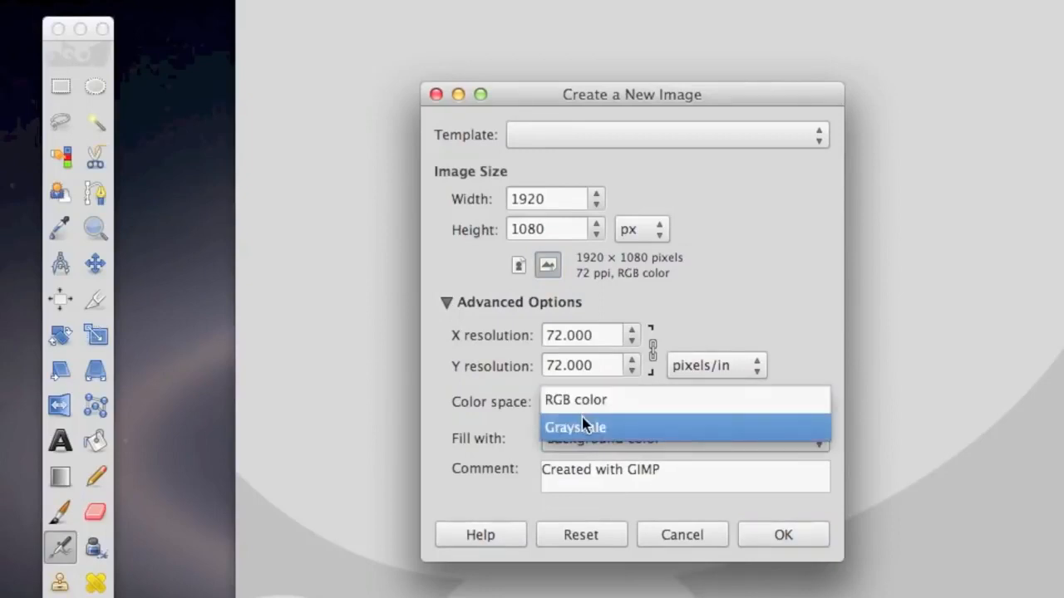
left_click(582, 418)
left_click(585, 416)
left_click(602, 371)
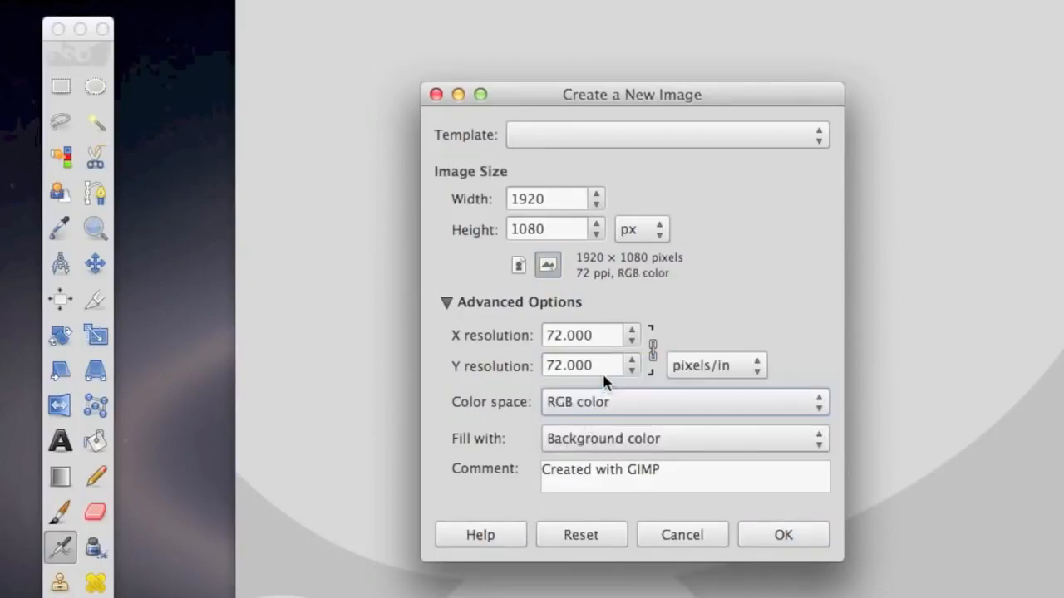
left_click(604, 440)
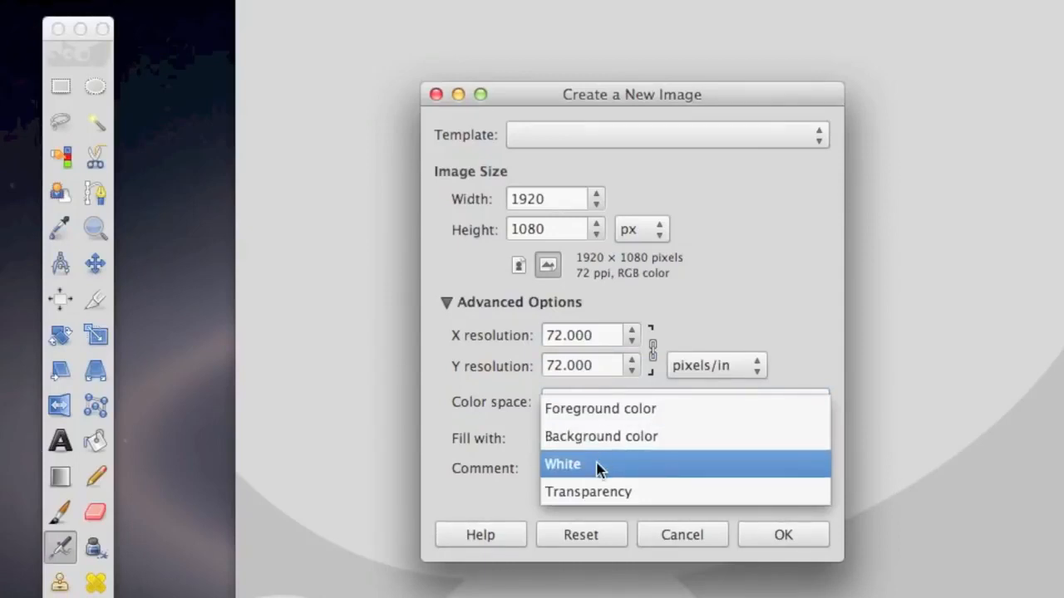
left_click(671, 510)
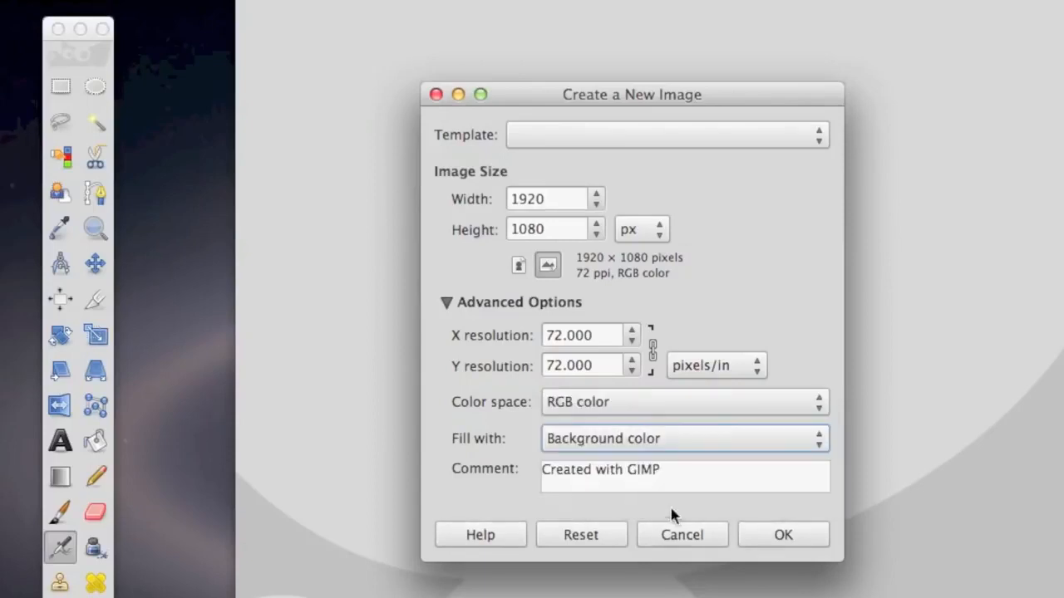
left_click(753, 530)
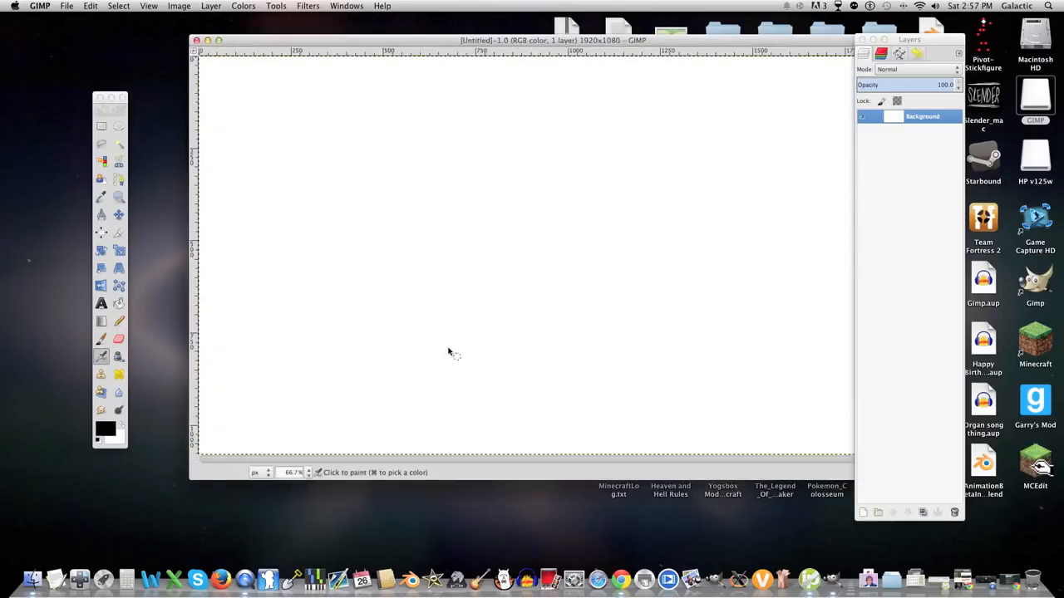
Open 4220-large.jpg from the Pictures folder and place its window over the blank canvas.
left_click_drag(564, 45, 499, 42)
left_click_drag(914, 39, 1001, 29)
left_click(64, 7)
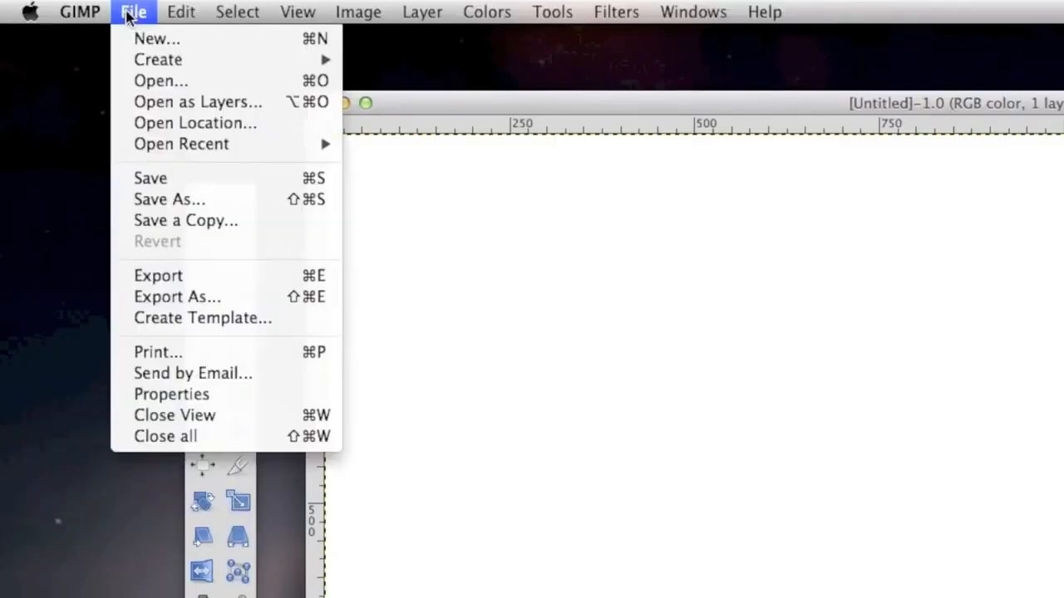
left_click(154, 81)
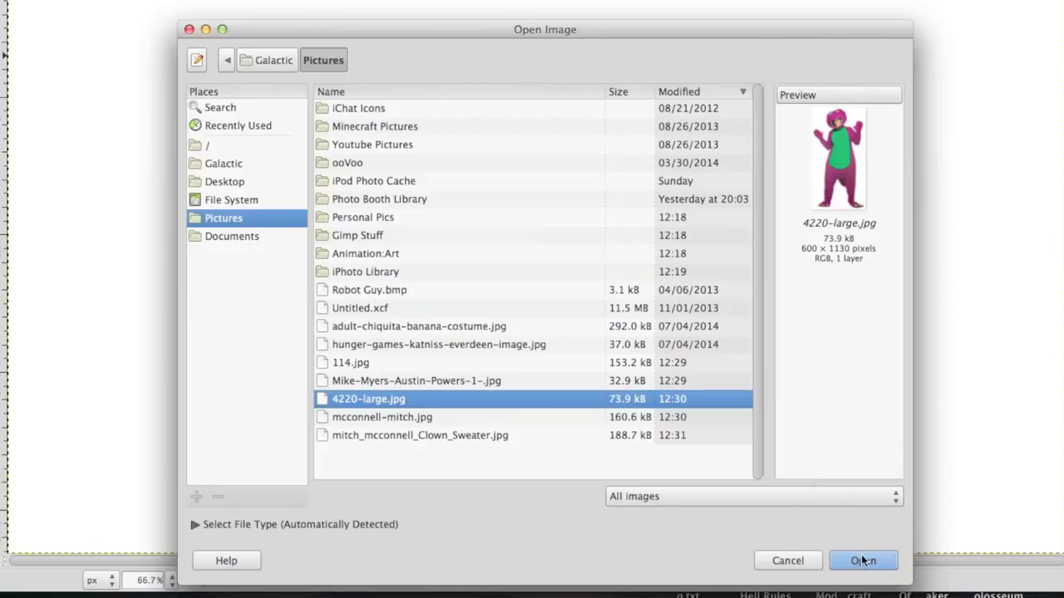
left_click(863, 560)
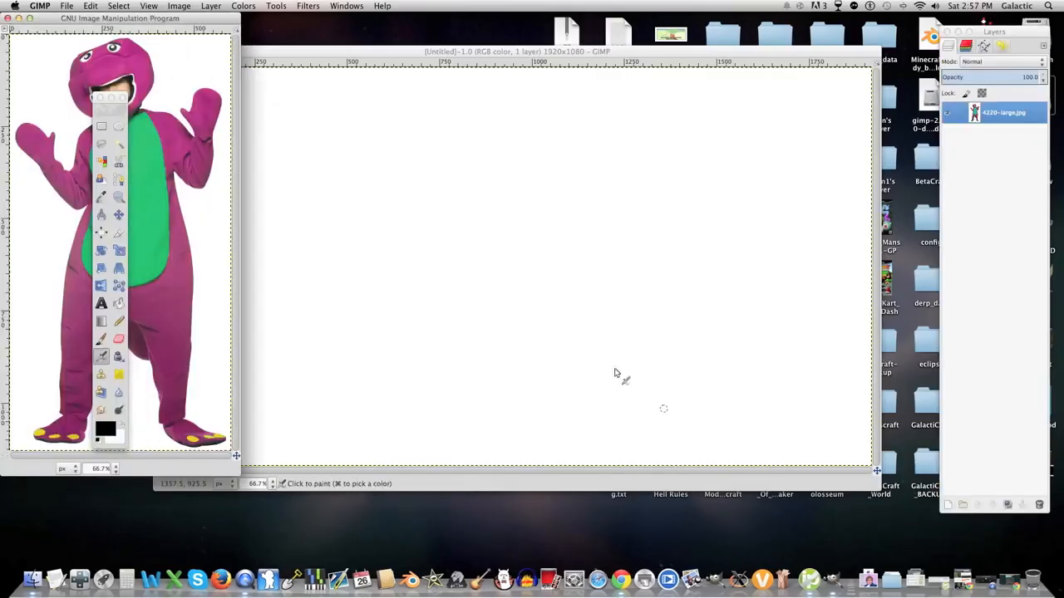
left_click_drag(198, 21, 604, 50)
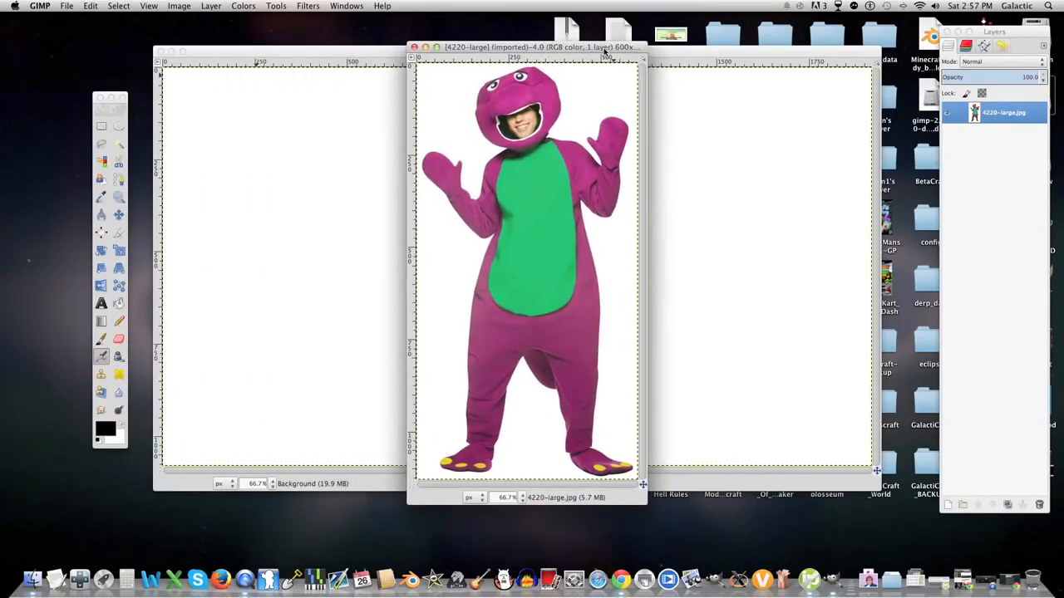
Open mitch_mcconnell_Clown_Sweater.jpg as a new layer in the 4220-large image, and move the Layers dock closer to it.
left_click(66, 6)
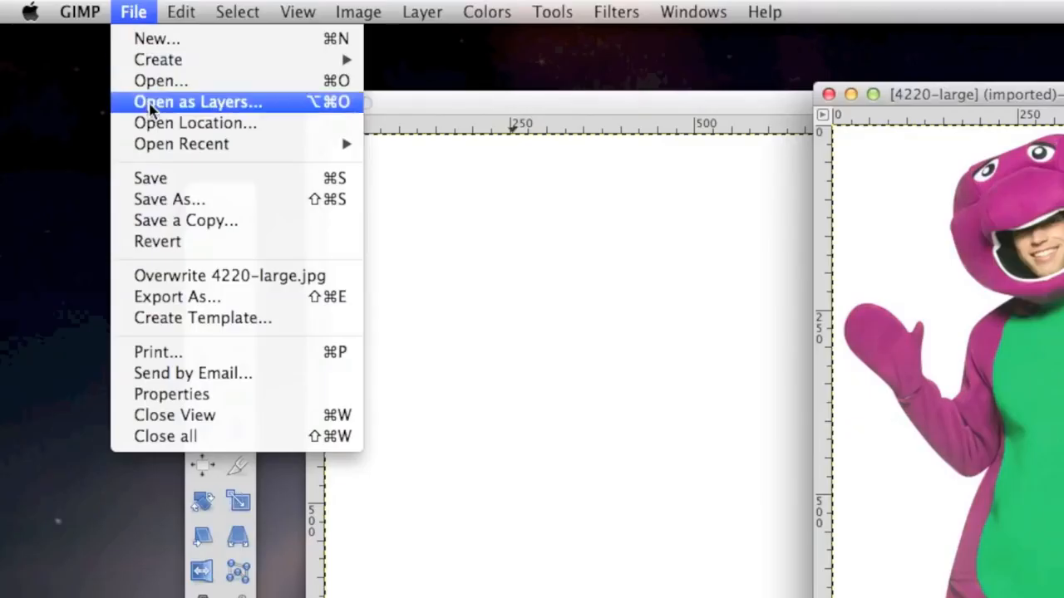
left_click(150, 103)
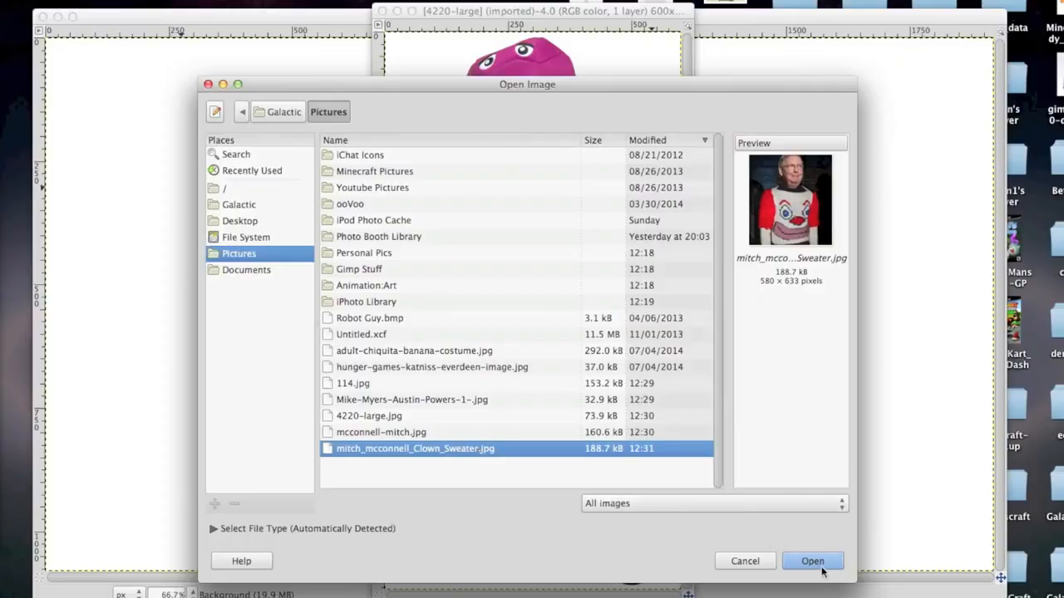
left_click(819, 565)
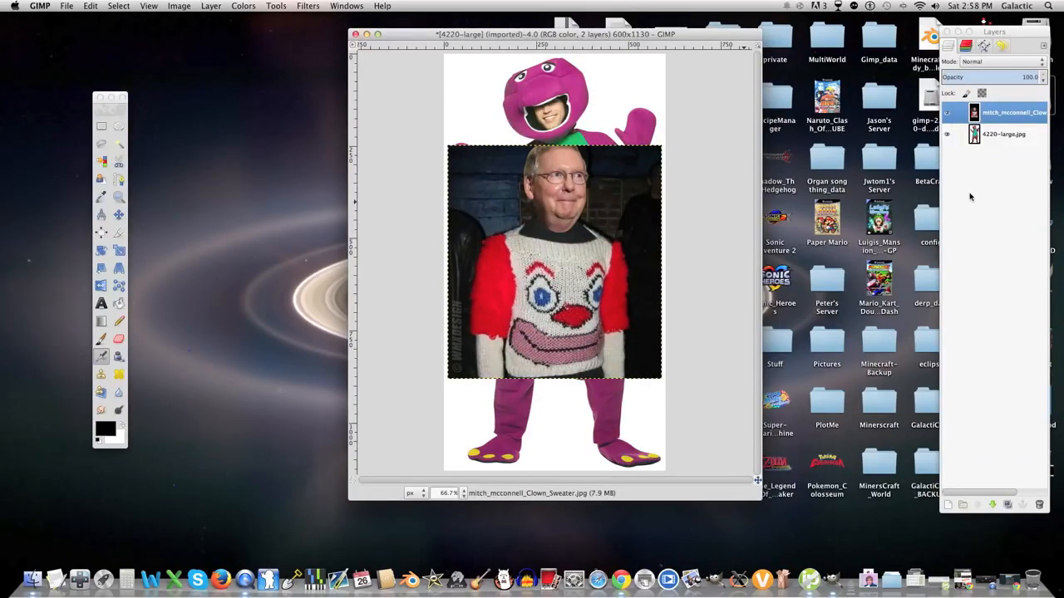
left_click(972, 187)
left_click_drag(1007, 33, 898, 38)
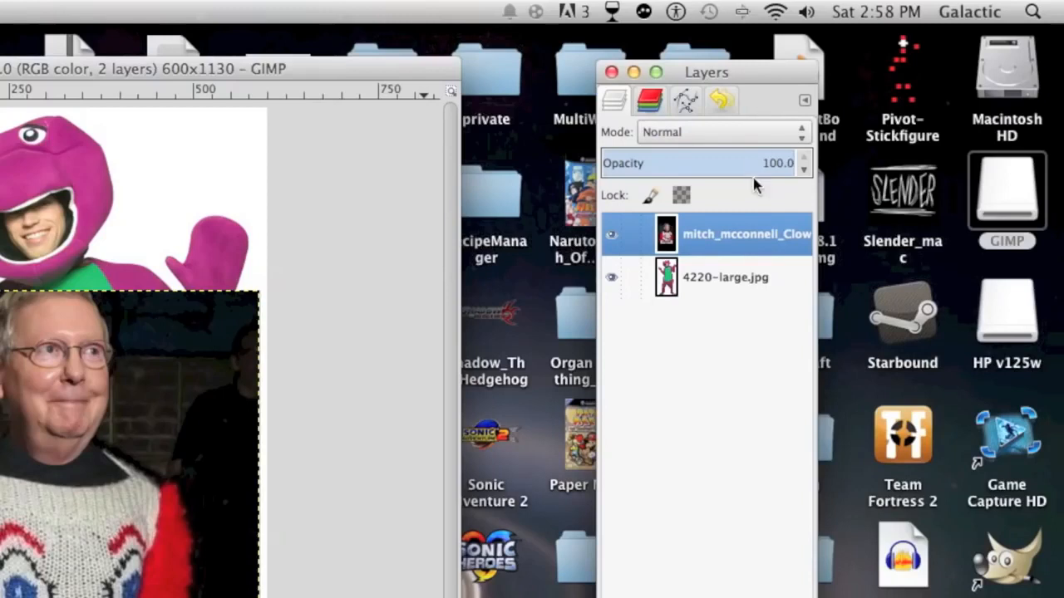
Hide and show again the mitch_mcconnell_Clown_Sweater.jpg layer and the 4220-large.jpg layer, one after the other.
left_click(611, 235)
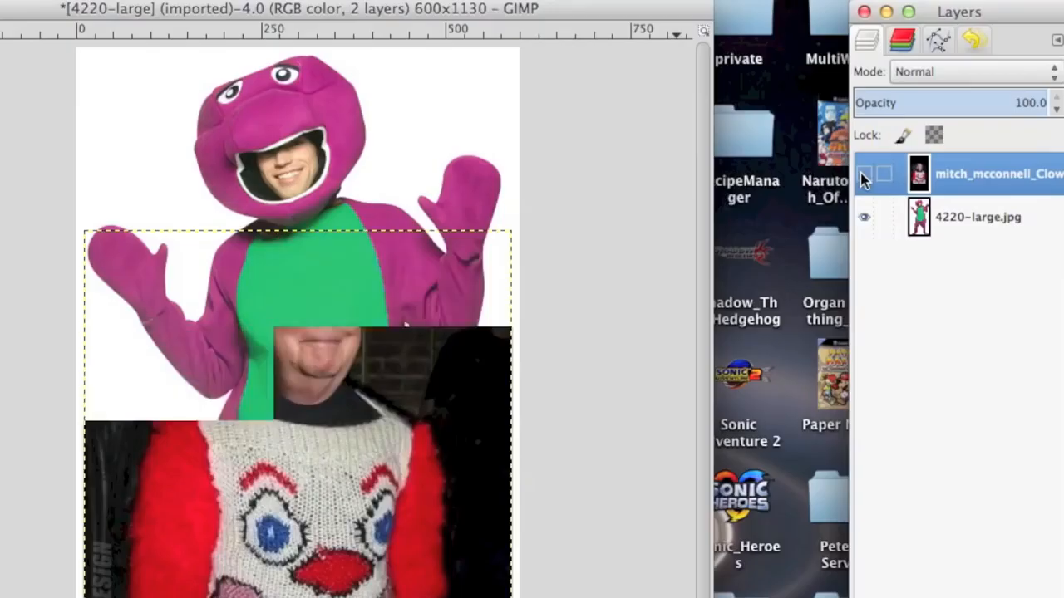
left_click(612, 235)
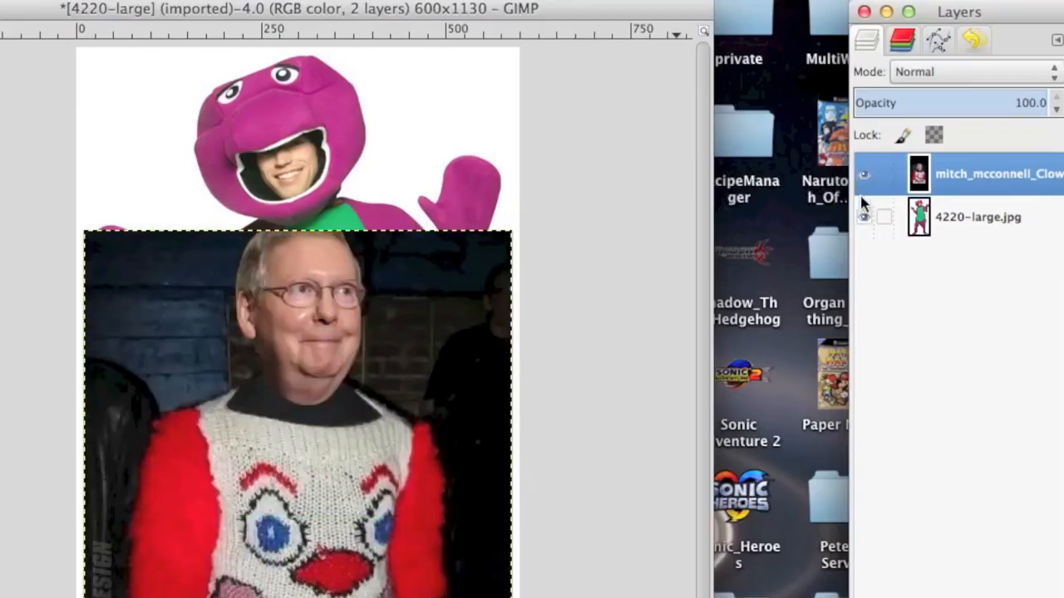
left_click(863, 217)
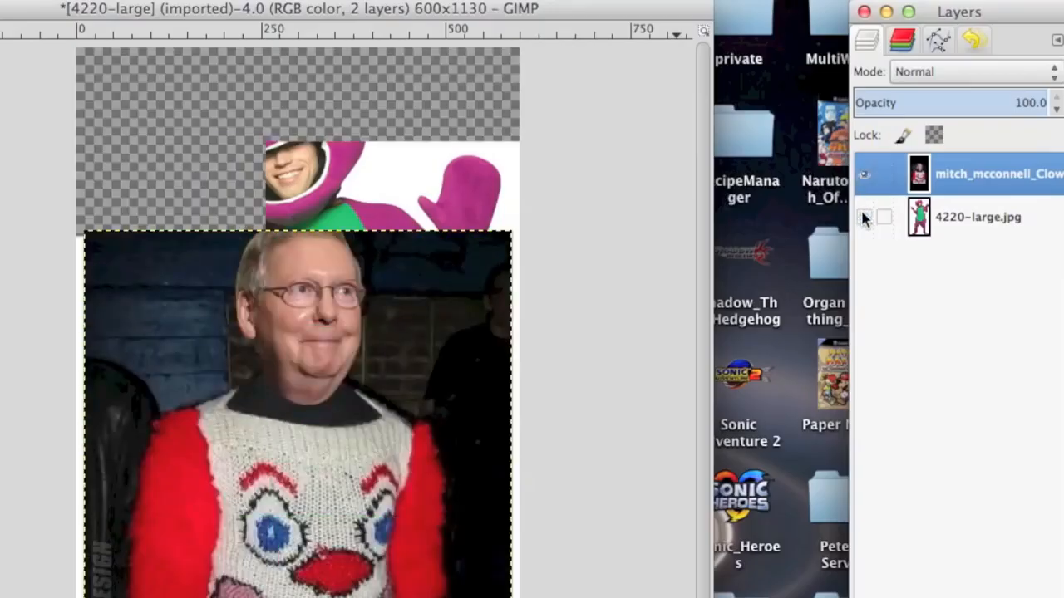
left_click(863, 216)
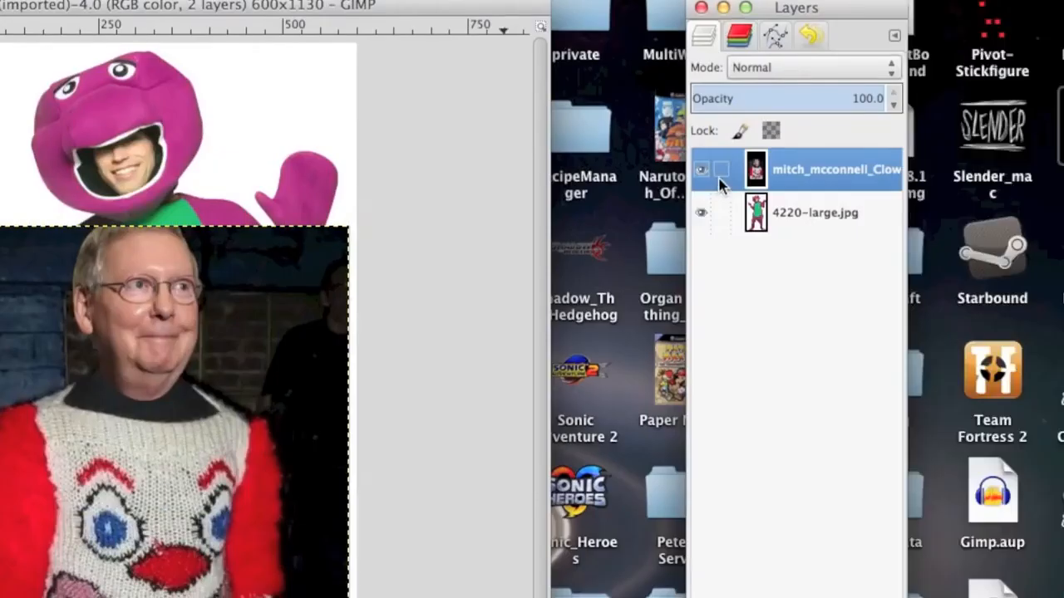
Link the two layers, move them together across the canvas with the Move tool and return them to their original position.
left_click(720, 169)
left_click(721, 213)
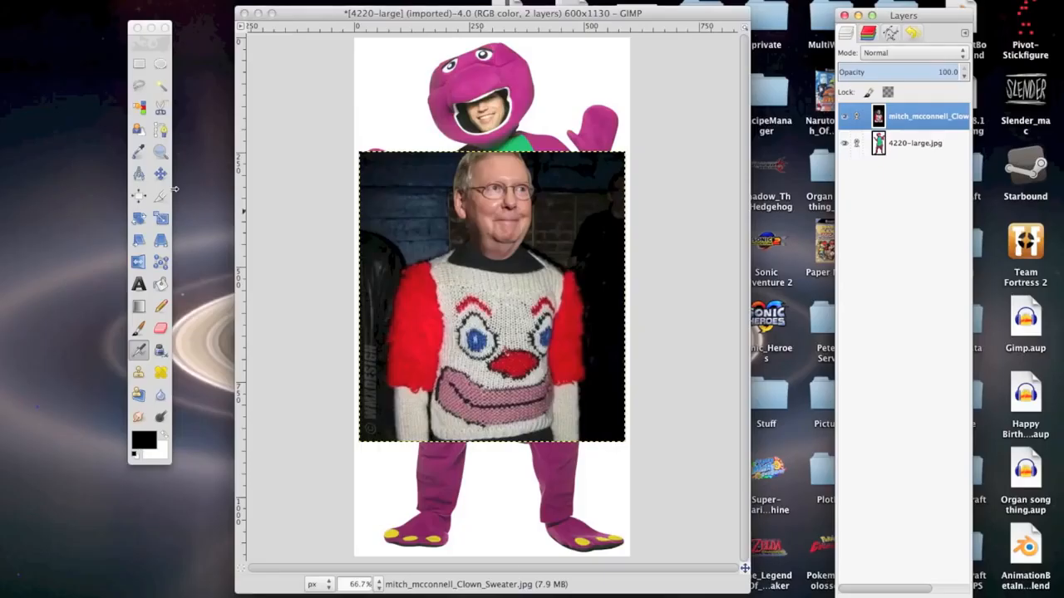
left_click(162, 173)
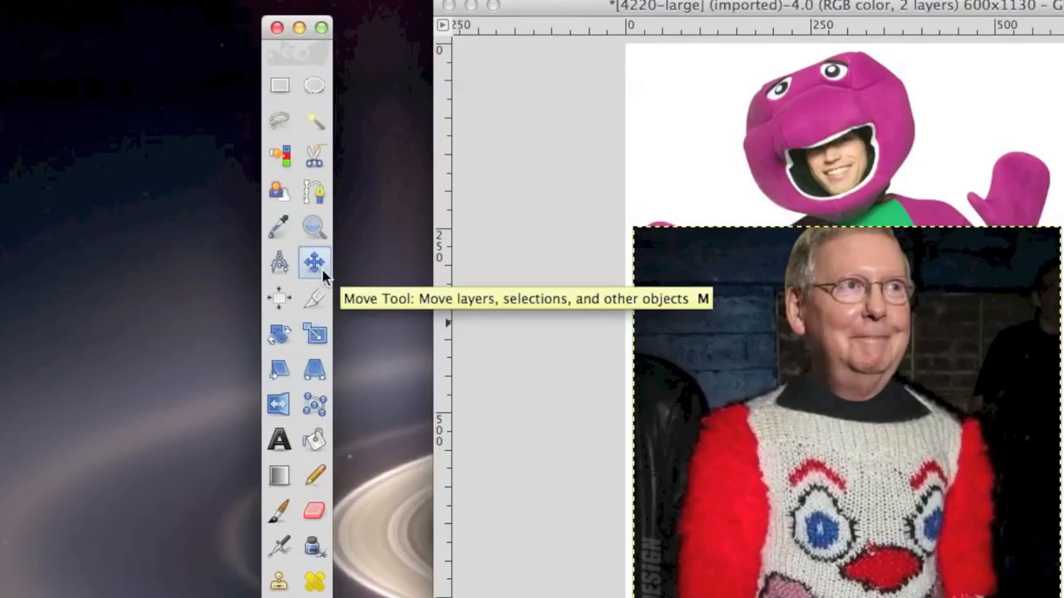
left_click_drag(847, 350, 839, 375)
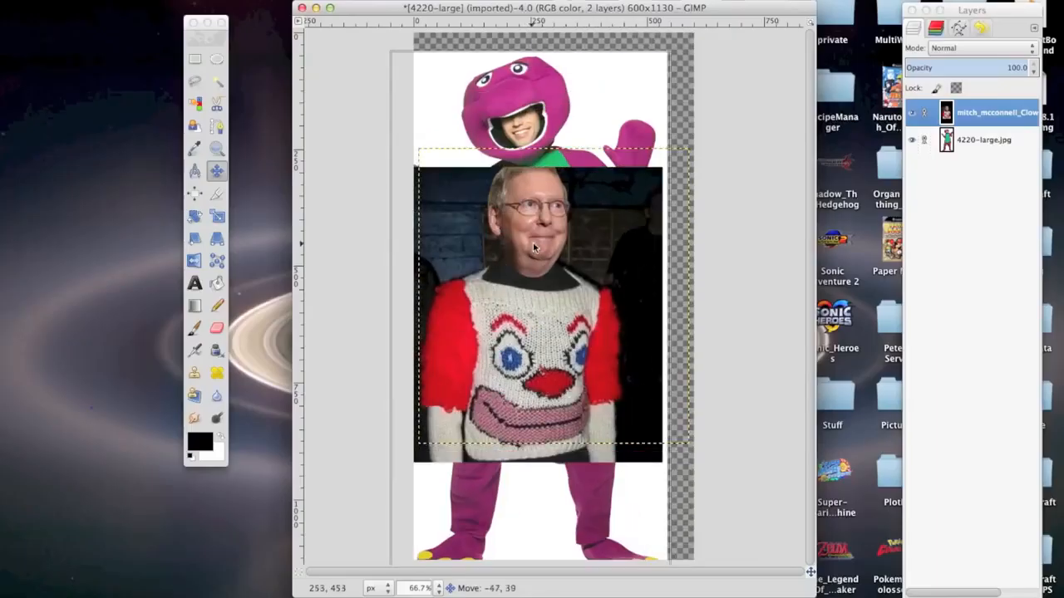
left_click_drag(548, 245, 554, 211)
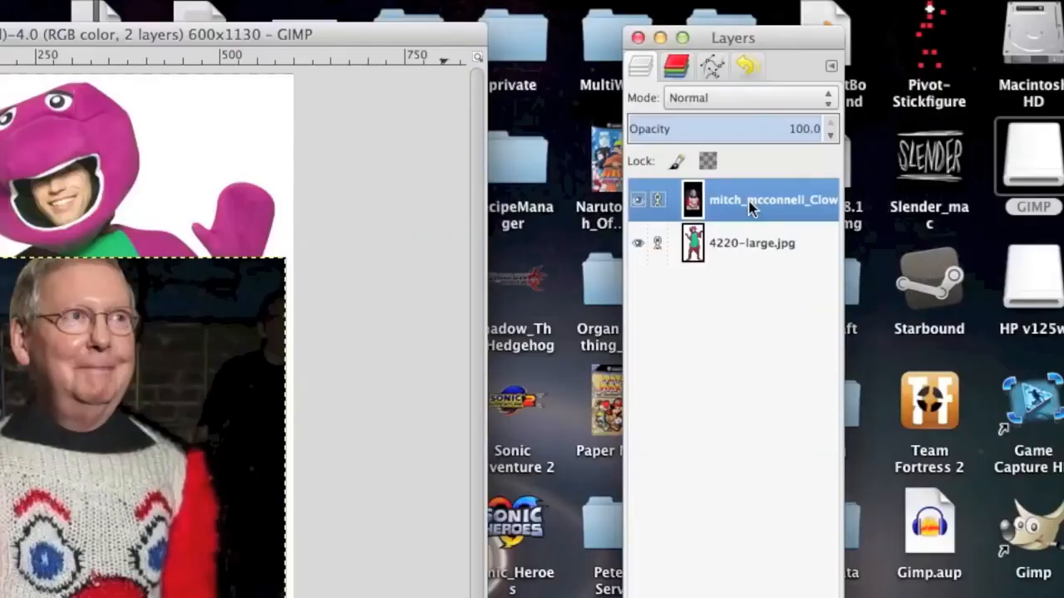
Rename the mitch_mcconnell_Clown_Sweater.jpg layer as Senator Swag and the 4220-large.jpg layer as purple nightmare.
double_click(746, 203)
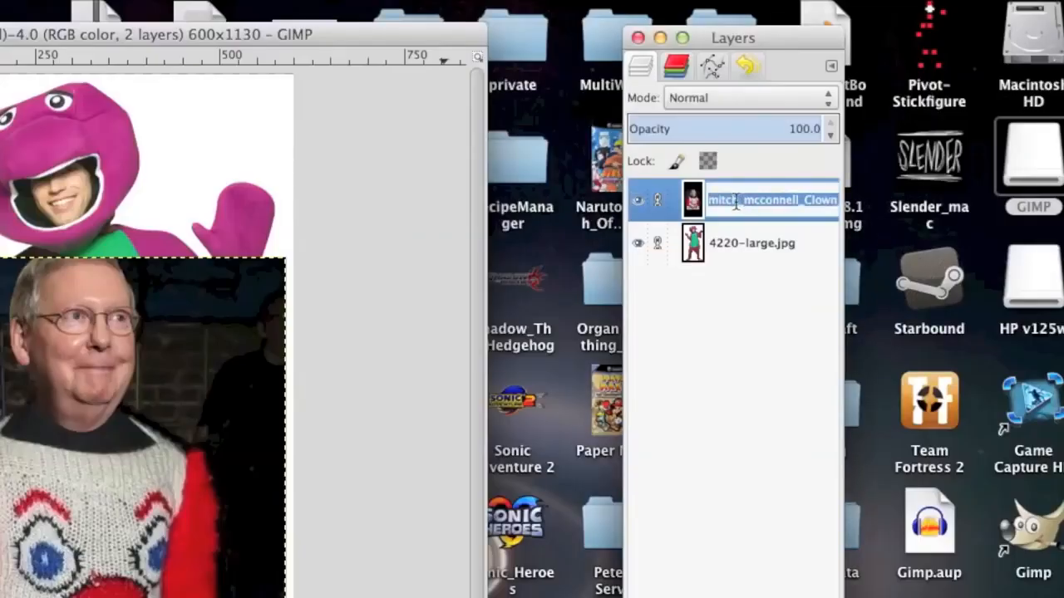
type("Senator Swag")
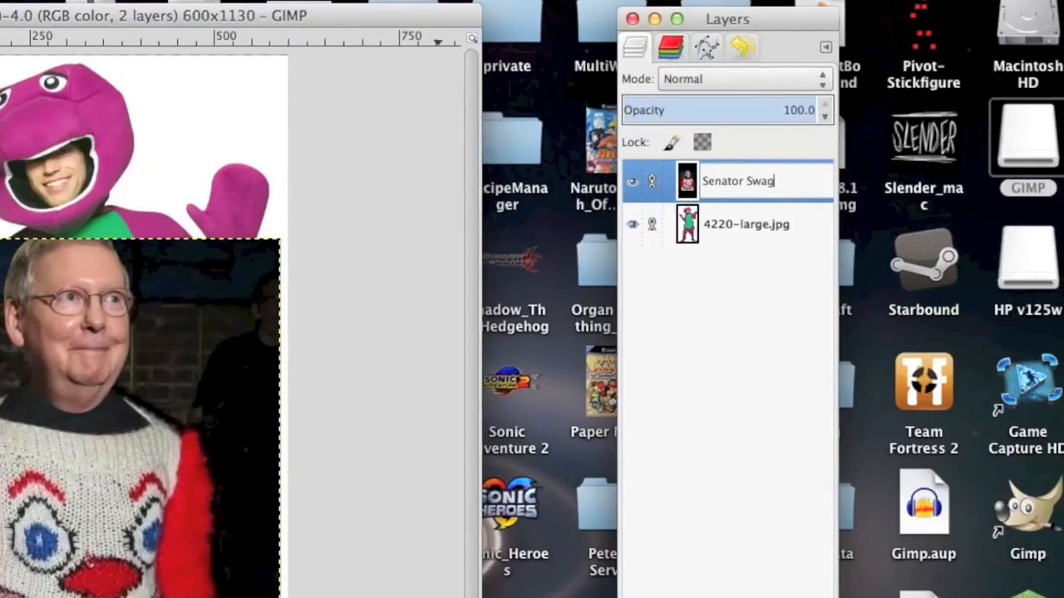
key("Return")
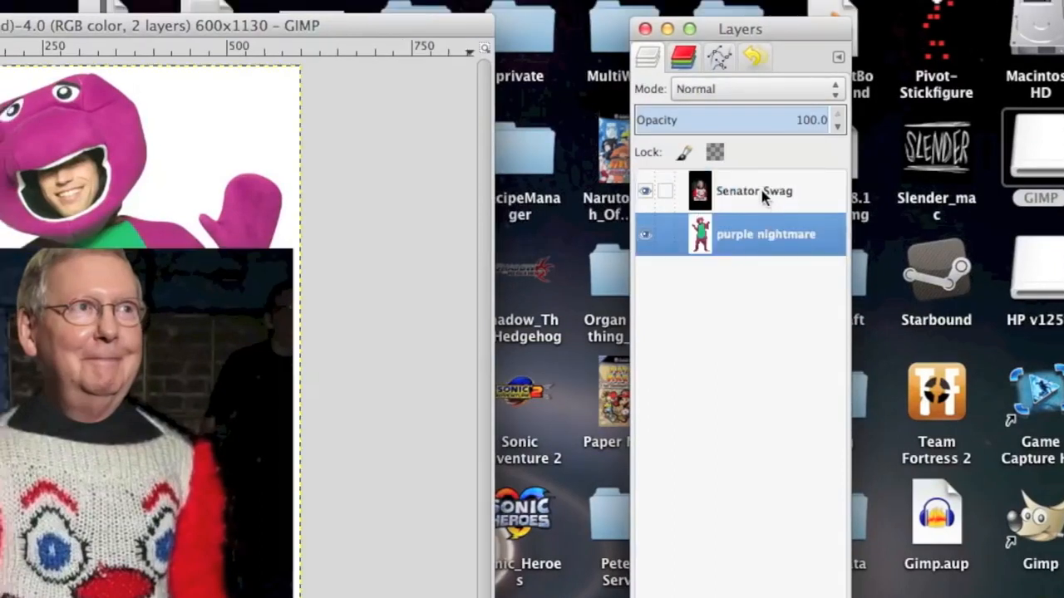
Raise the purple nightmare layer above Senator Swag and restore the order with Senator Swag on top.
left_click(763, 193)
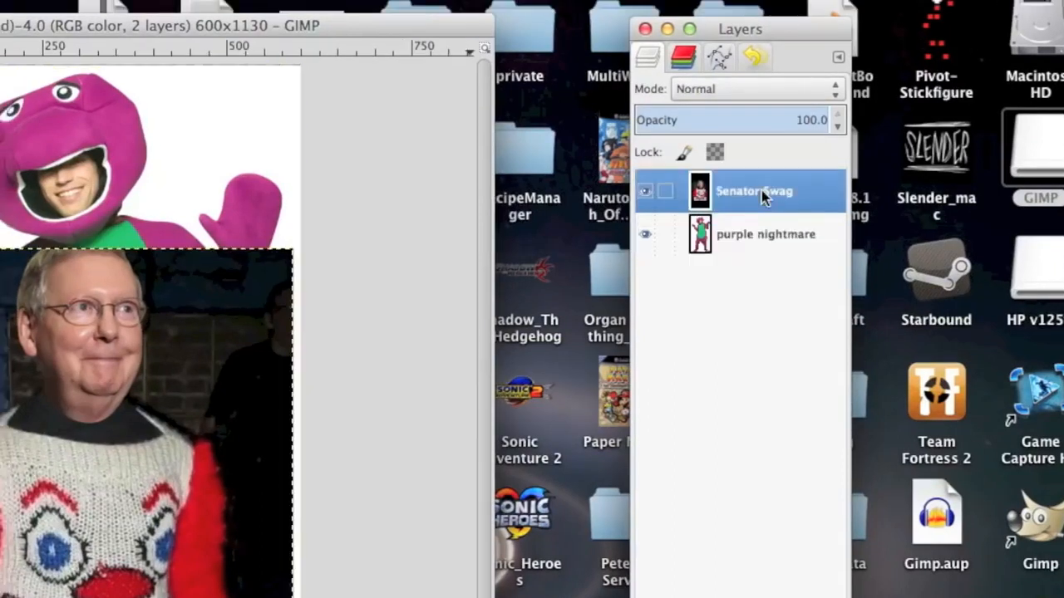
left_click(763, 236)
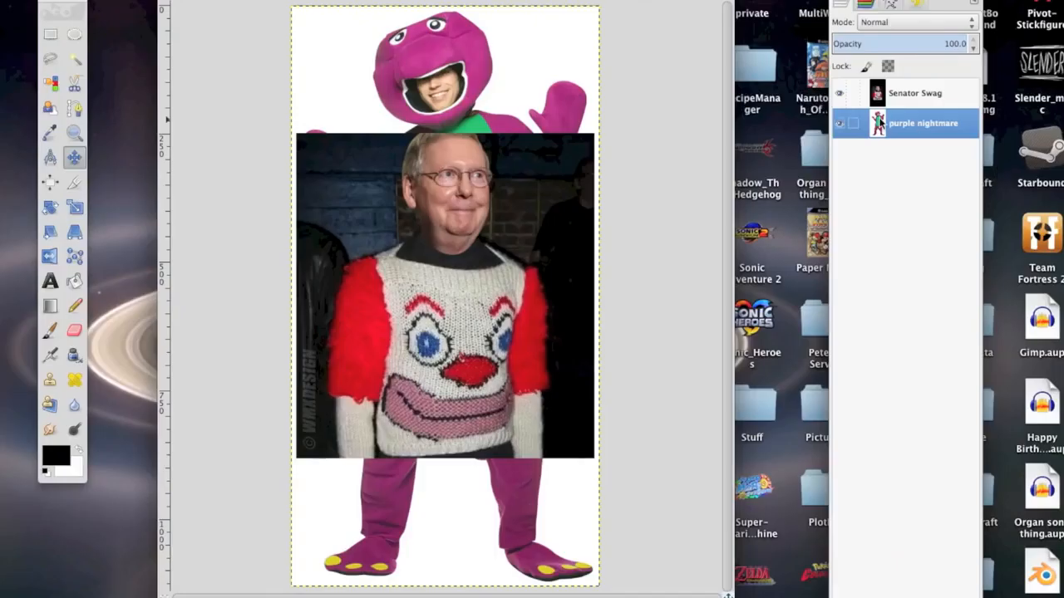
left_click_drag(902, 125, 906, 91)
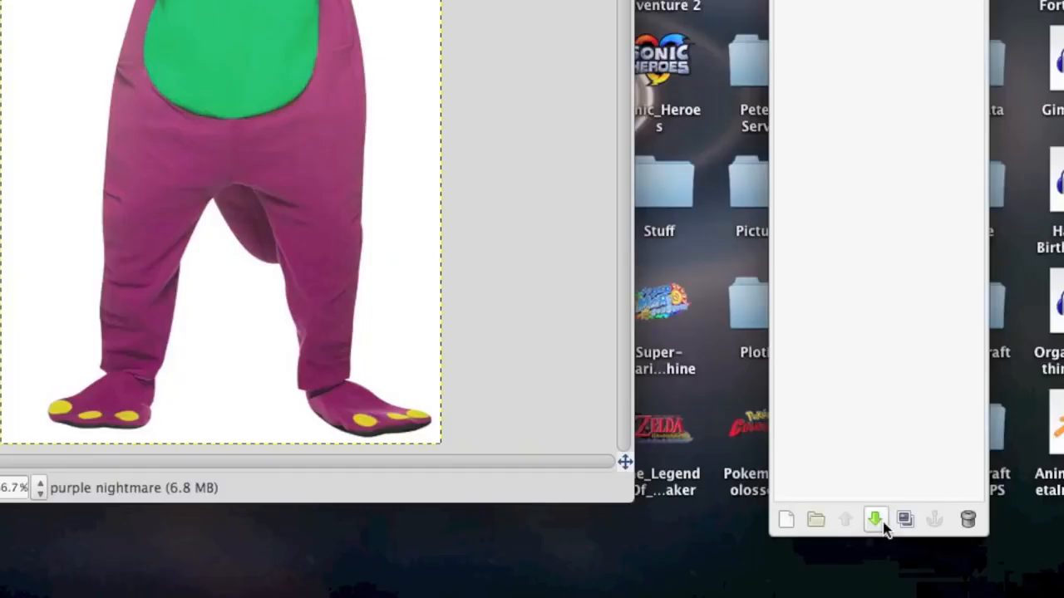
left_click(906, 597)
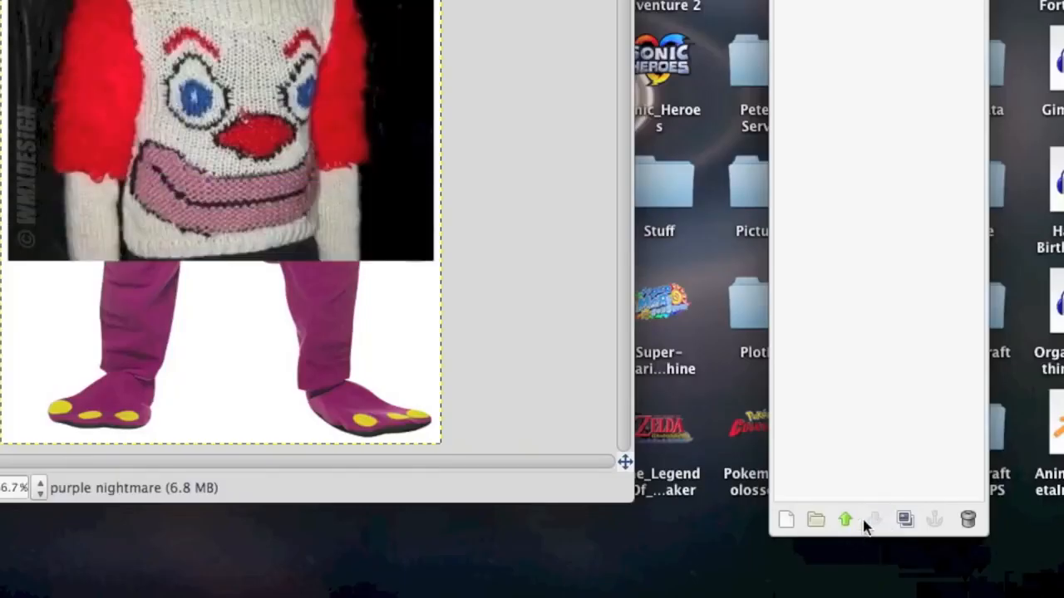
left_click(843, 520)
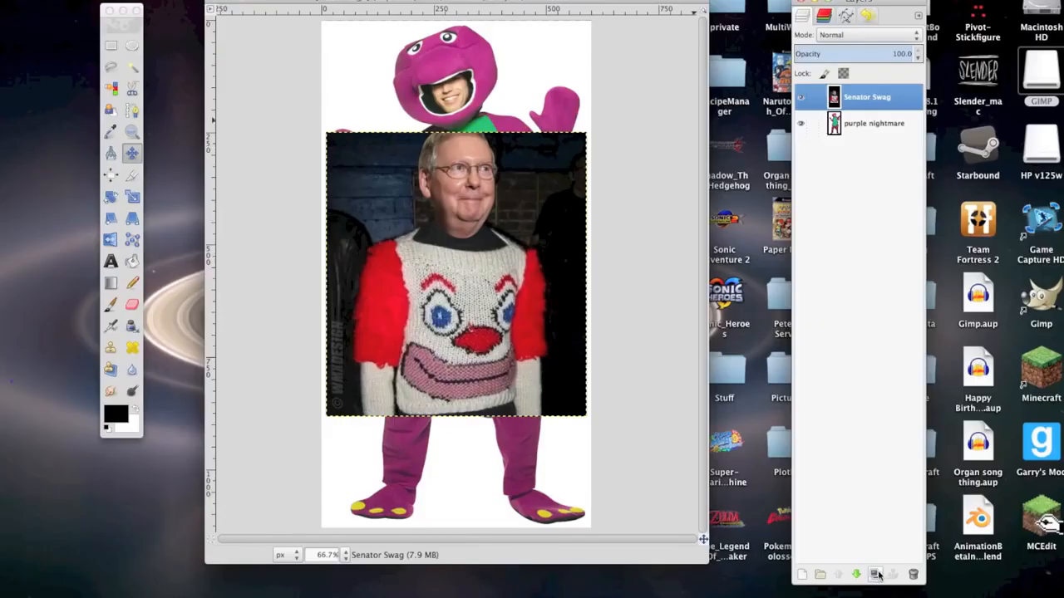
Duplicate the Senator Swag layer repeatedly, up to Senator Swag copy #11.
left_click(905, 518)
left_click(905, 518)
left_click(905, 517)
left_click(877, 575)
left_click(877, 575)
left_click(877, 576)
left_click(877, 575)
left_click(876, 575)
left_click(877, 575)
left_click(877, 575)
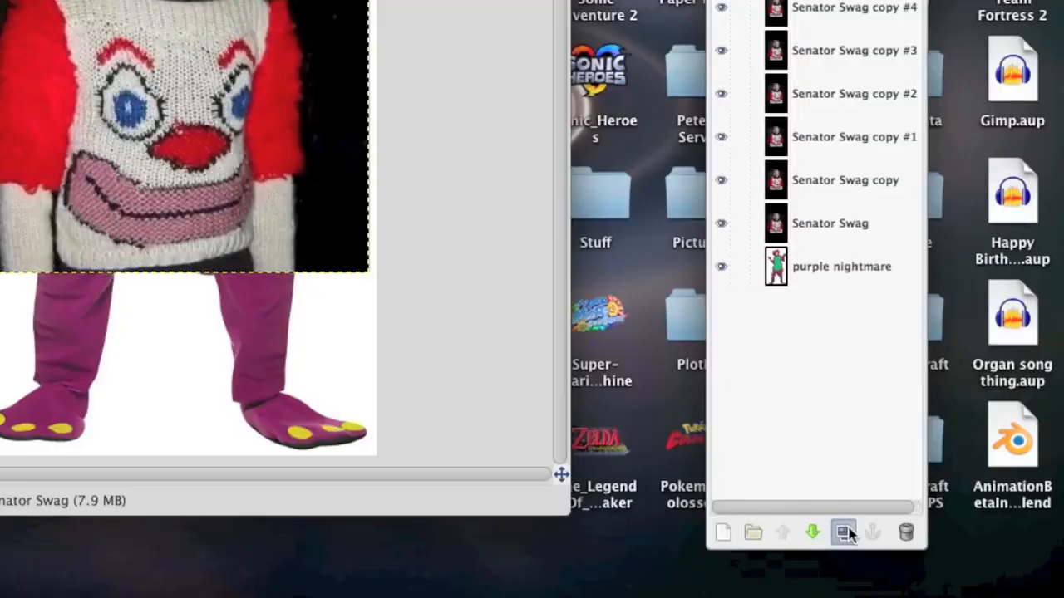
left_click(876, 575)
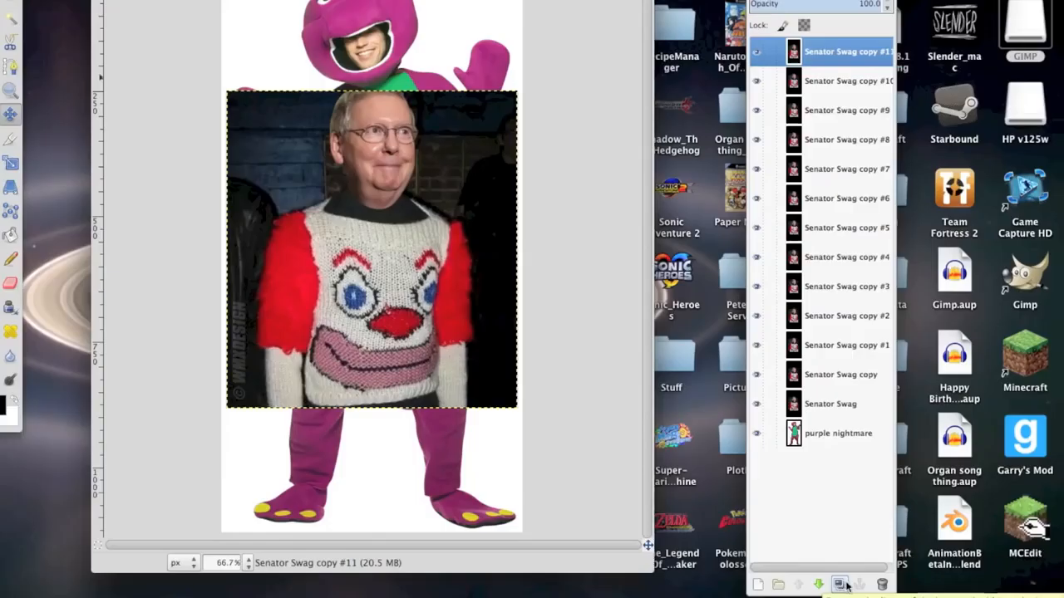
Delete all the copies of the Senator Swag layer, keeping the original and purple nightmare.
left_click(881, 585)
left_click(881, 585)
left_click(880, 585)
left_click(880, 585)
left_click(880, 585)
left_click(881, 585)
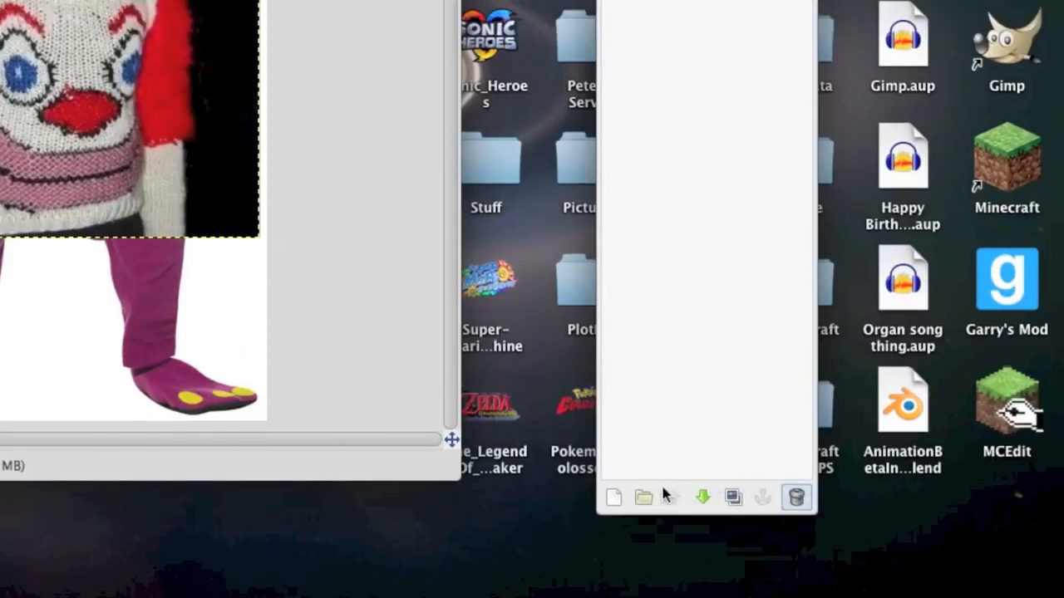
Create a new layer group and place the Senator Swag layer inside it.
left_click(644, 497)
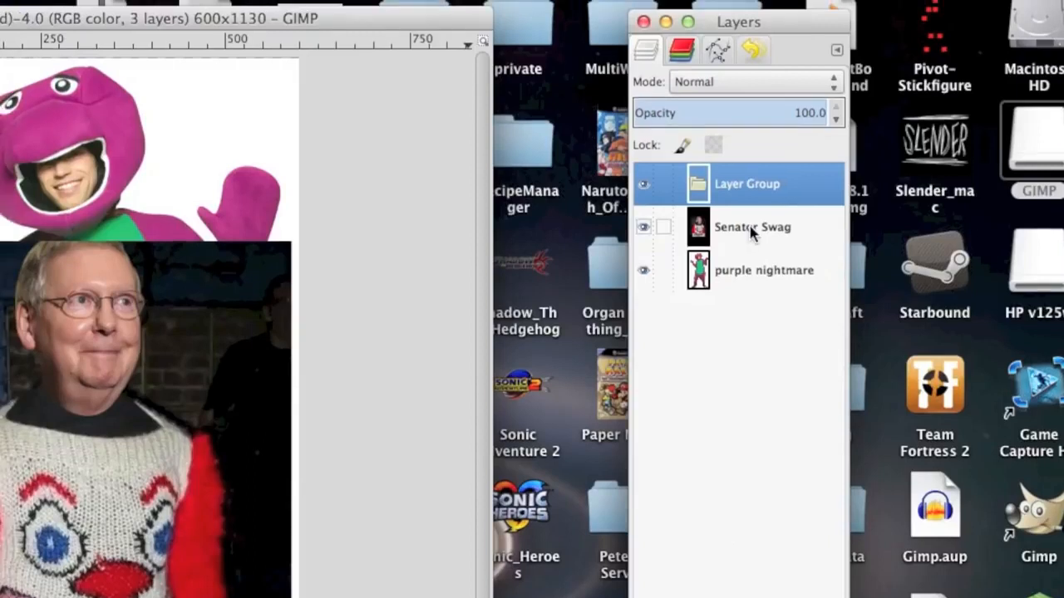
left_click(737, 228)
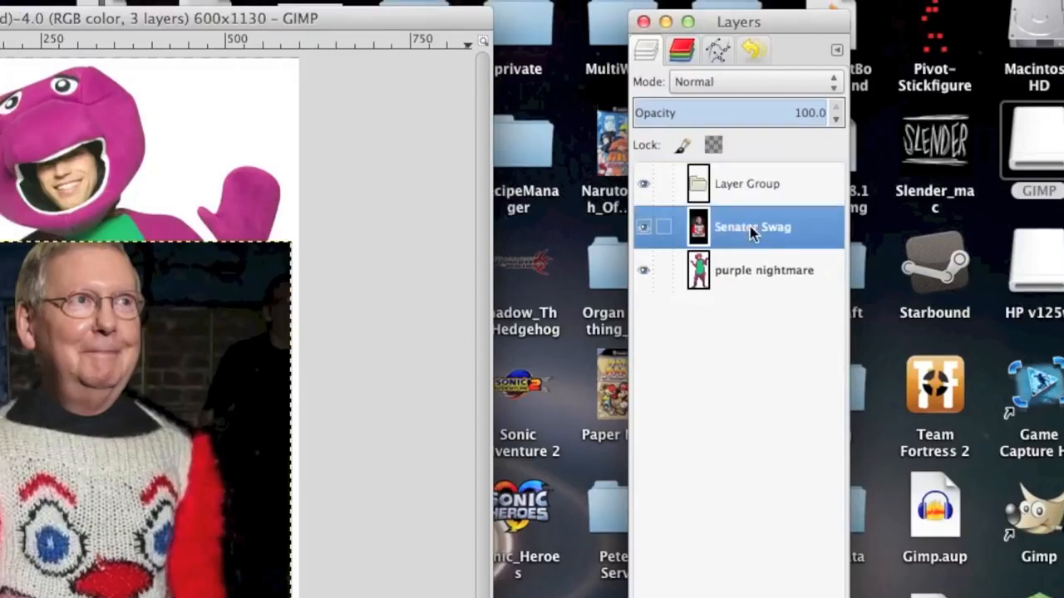
left_click_drag(750, 232, 787, 211)
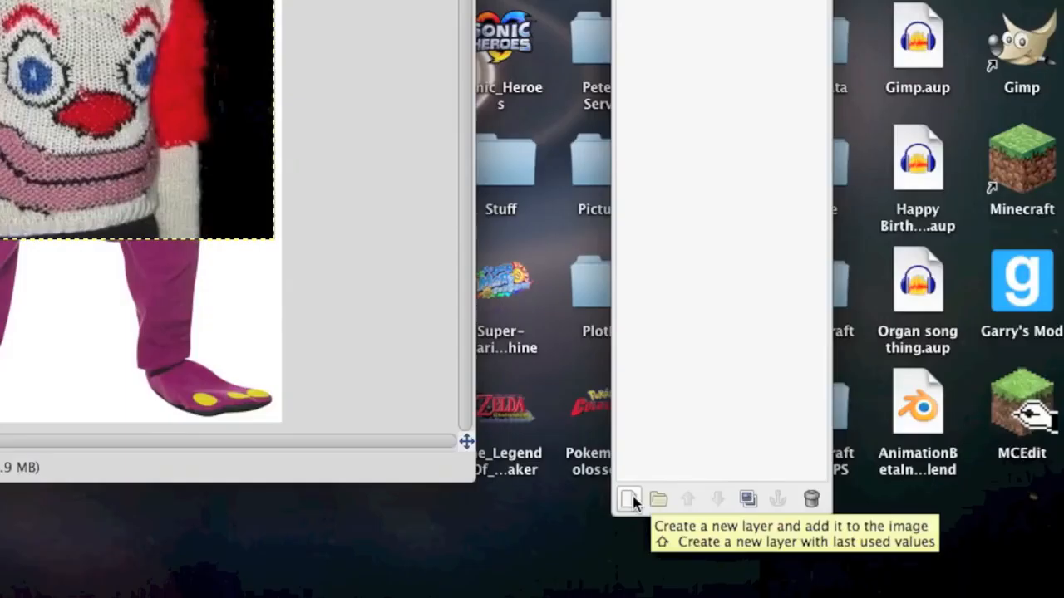
Start a new 600 × 1130 px layer, try its fill types and choose Foreground color.
left_click(631, 499)
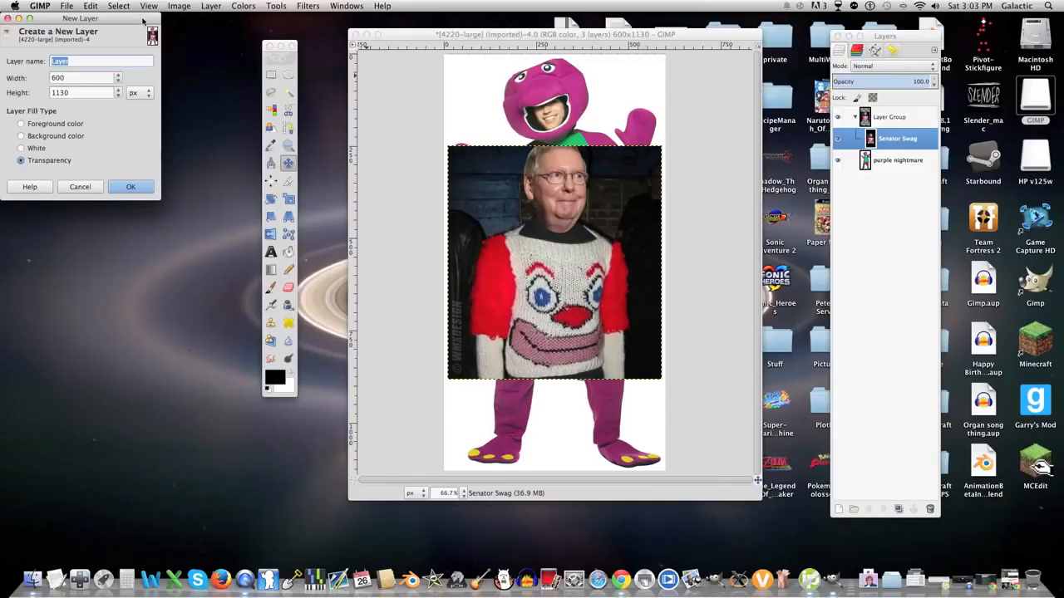
left_click_drag(142, 21, 805, 200)
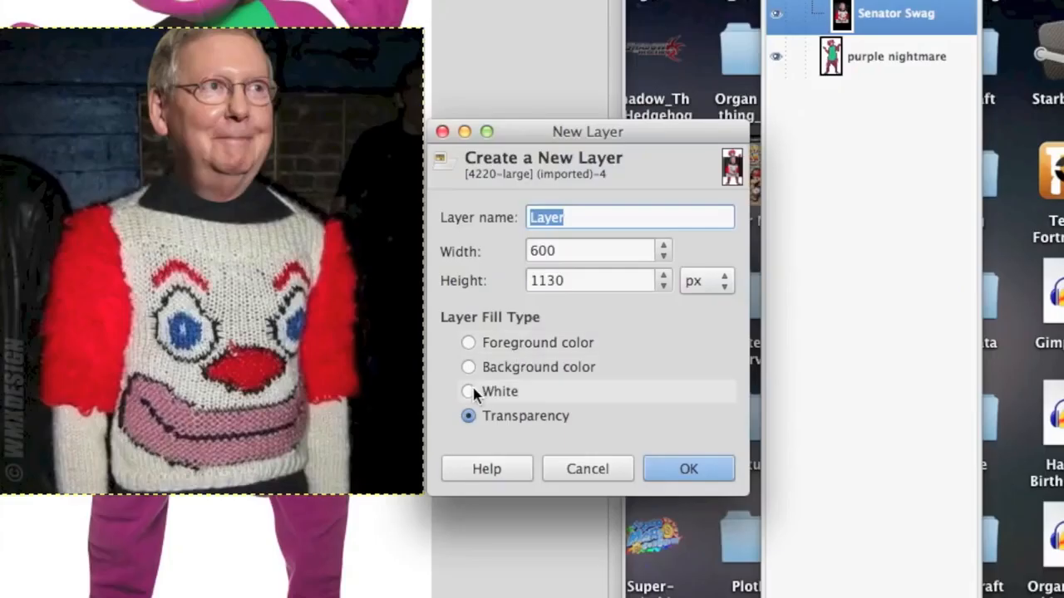
left_click(473, 388)
left_click(467, 414)
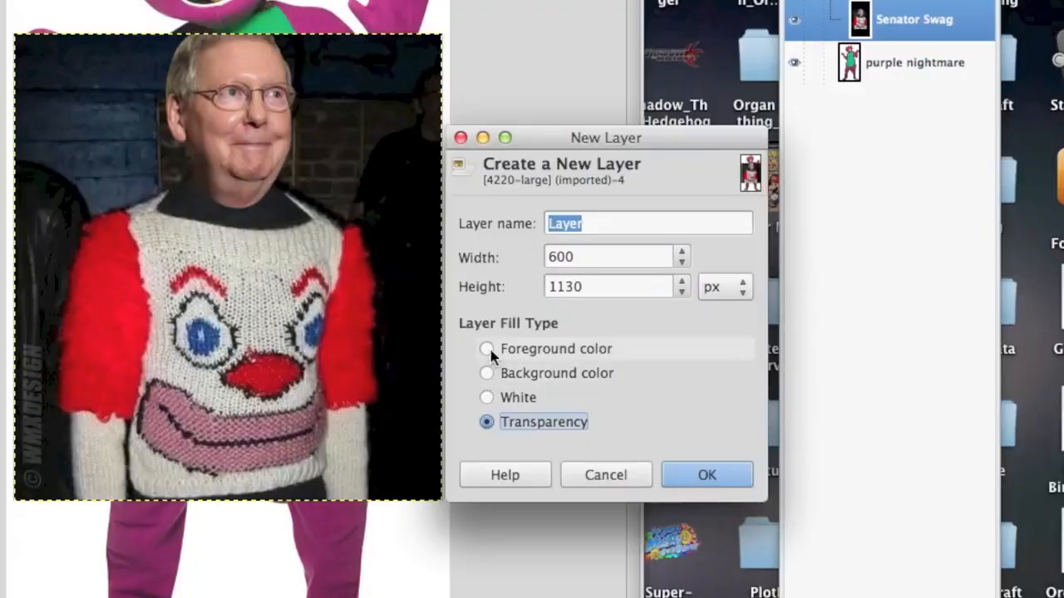
left_click(141, 350)
left_click(487, 373)
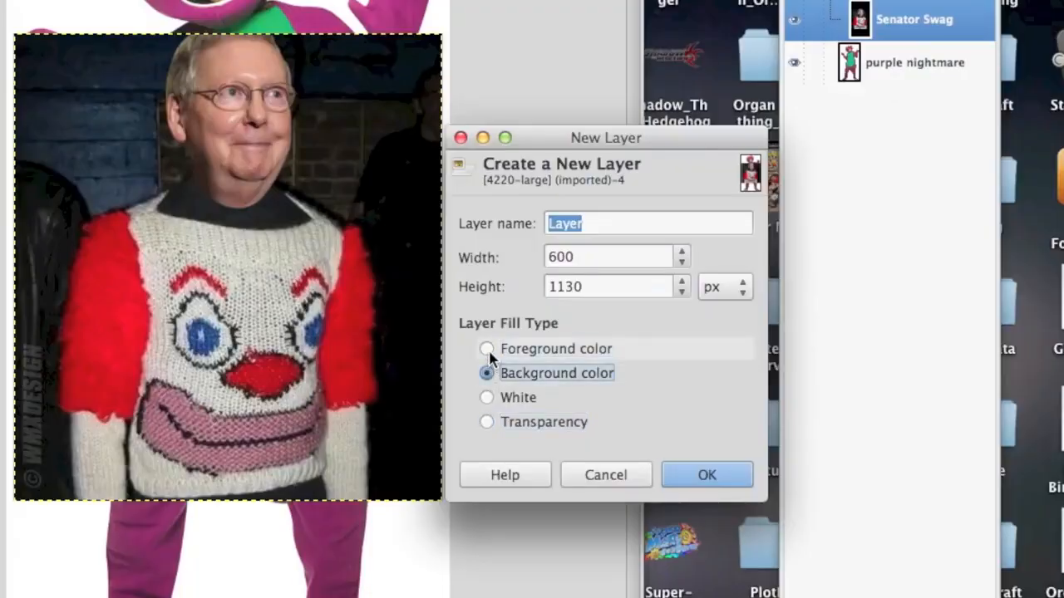
left_click(487, 350)
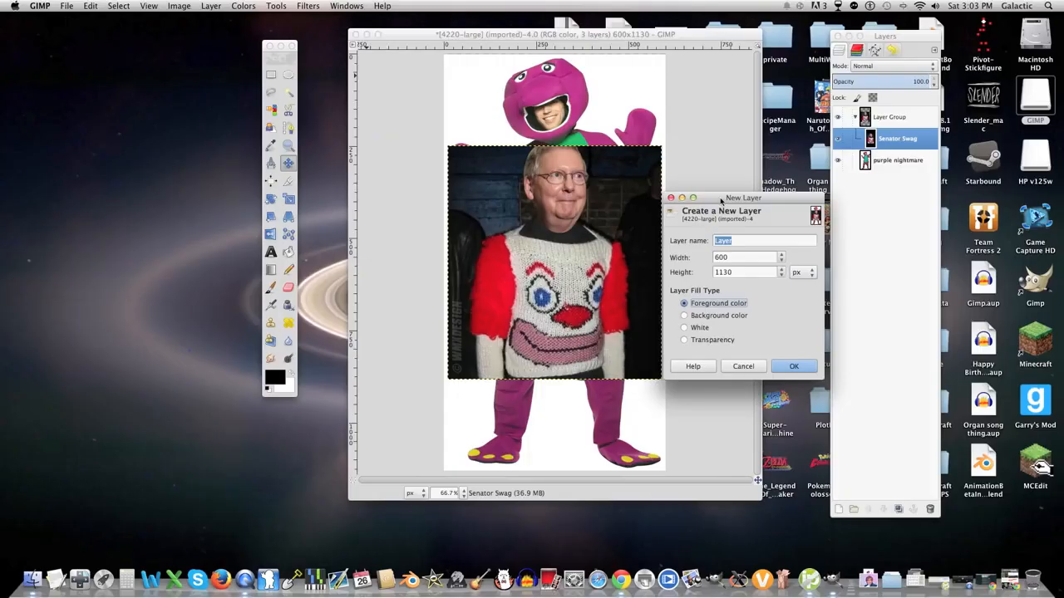
left_click_drag(721, 201, 542, 201)
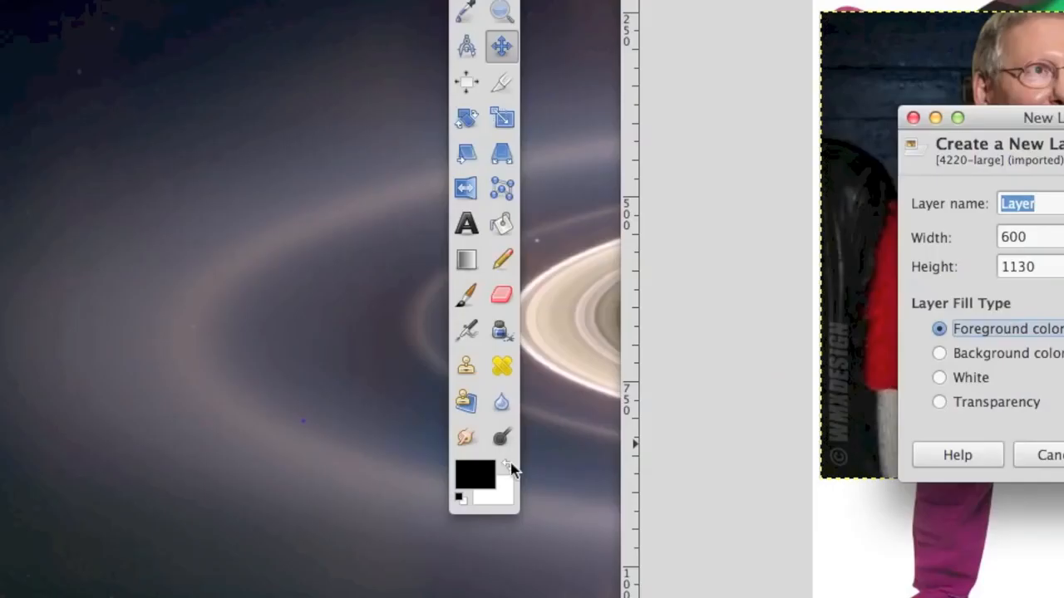
Set the foreground color to the blue 00a2ff and create the new layer filled with it.
left_click(276, 378)
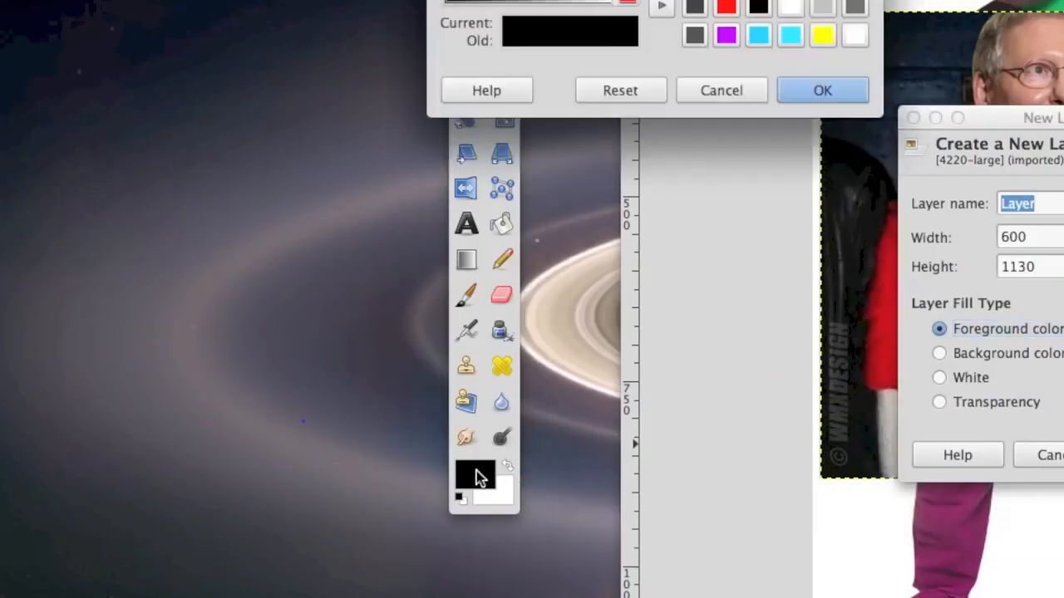
left_click(610, 0)
left_click(746, 0)
left_click_drag(440, 92, 453, 66)
left_click(594, 160)
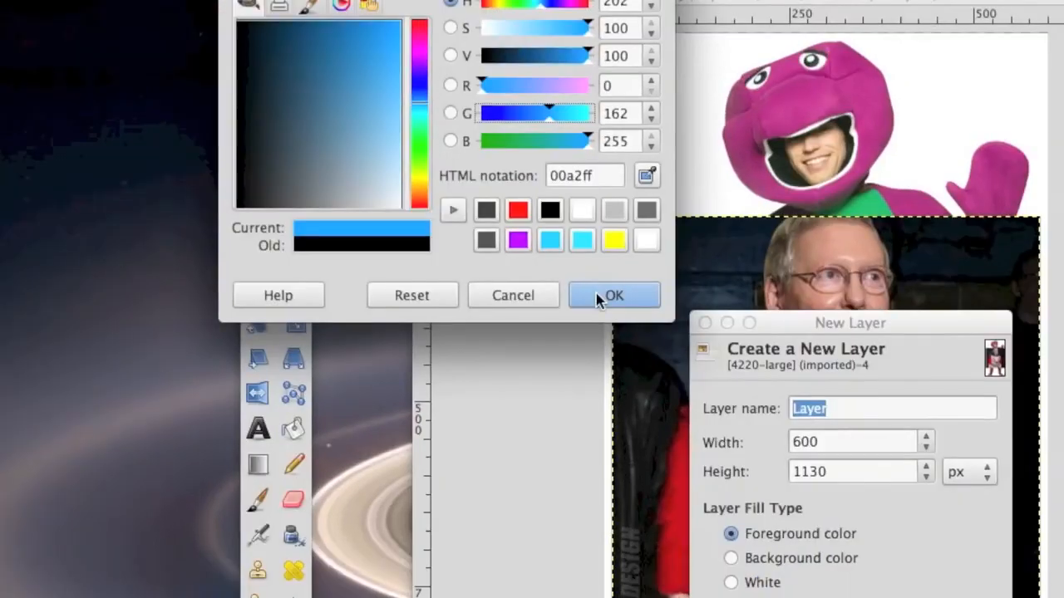
left_click(596, 294)
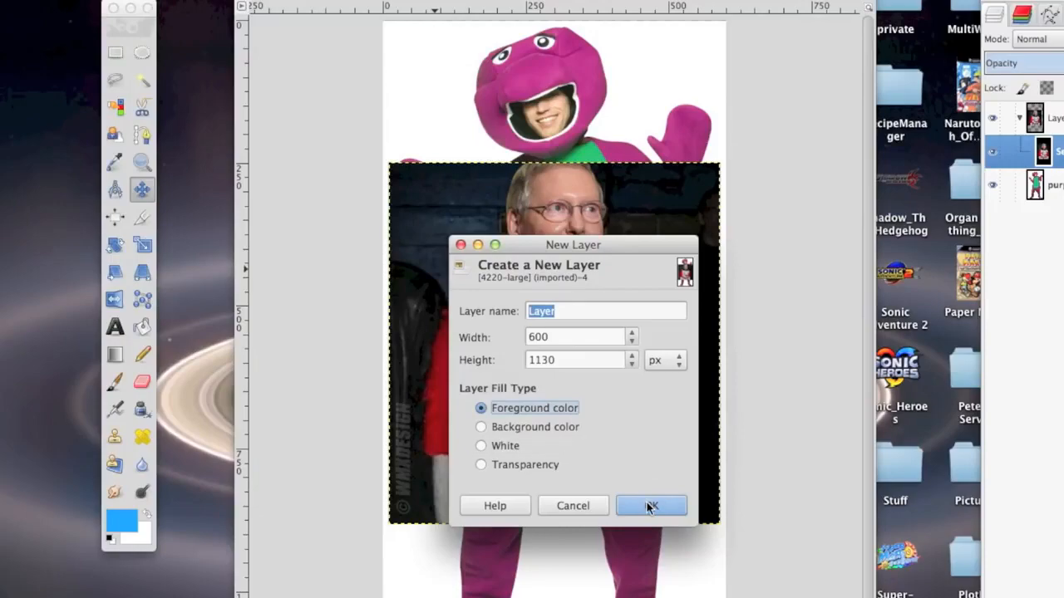
left_click(651, 506)
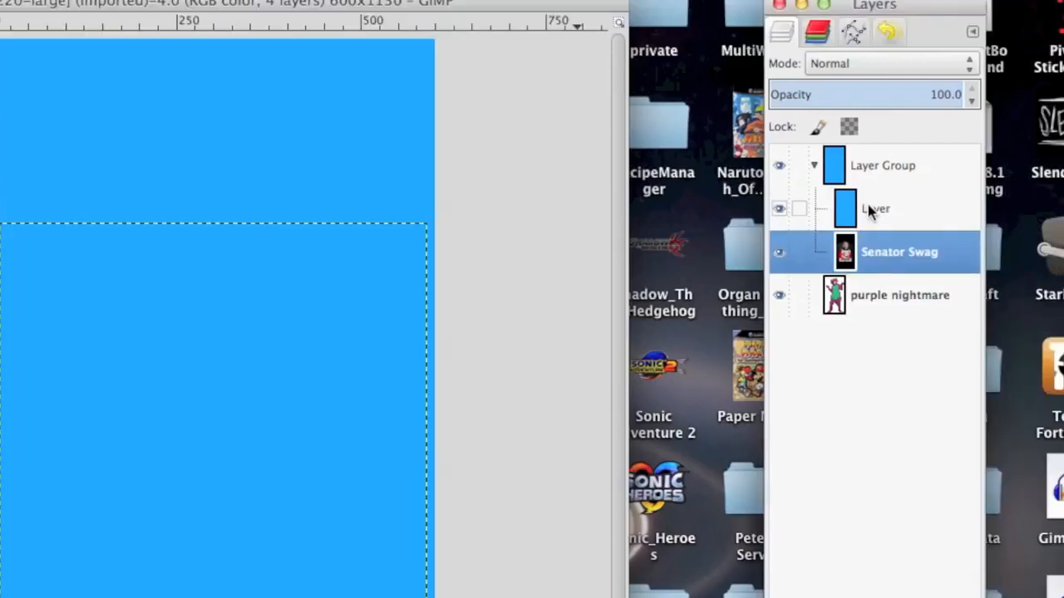
Select the blue layer inside the layer group and lower its opacity to about 51.
left_click(888, 171)
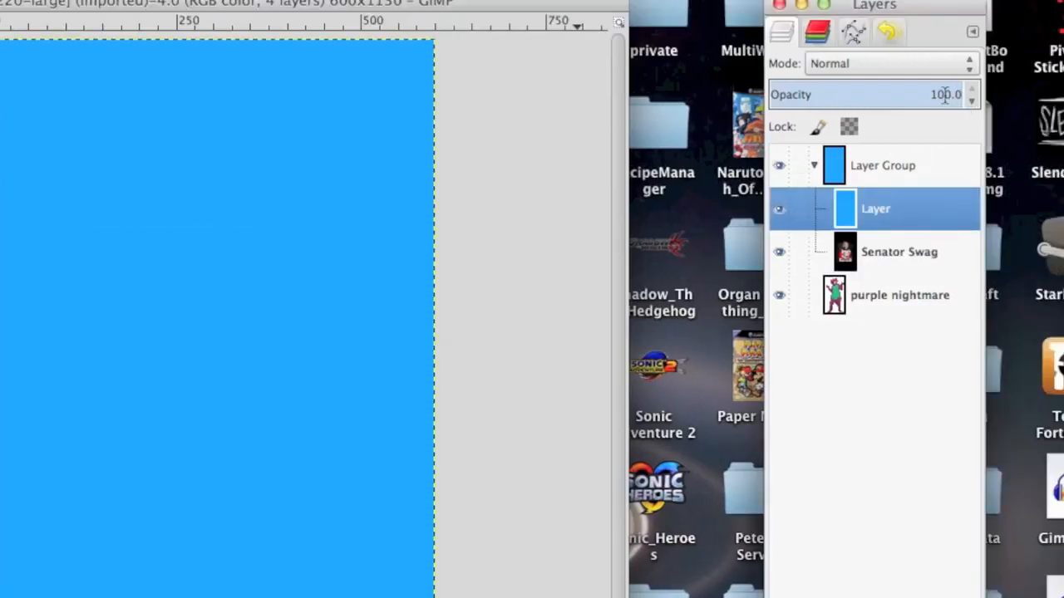
left_click(938, 84)
left_click_drag(937, 84, 904, 86)
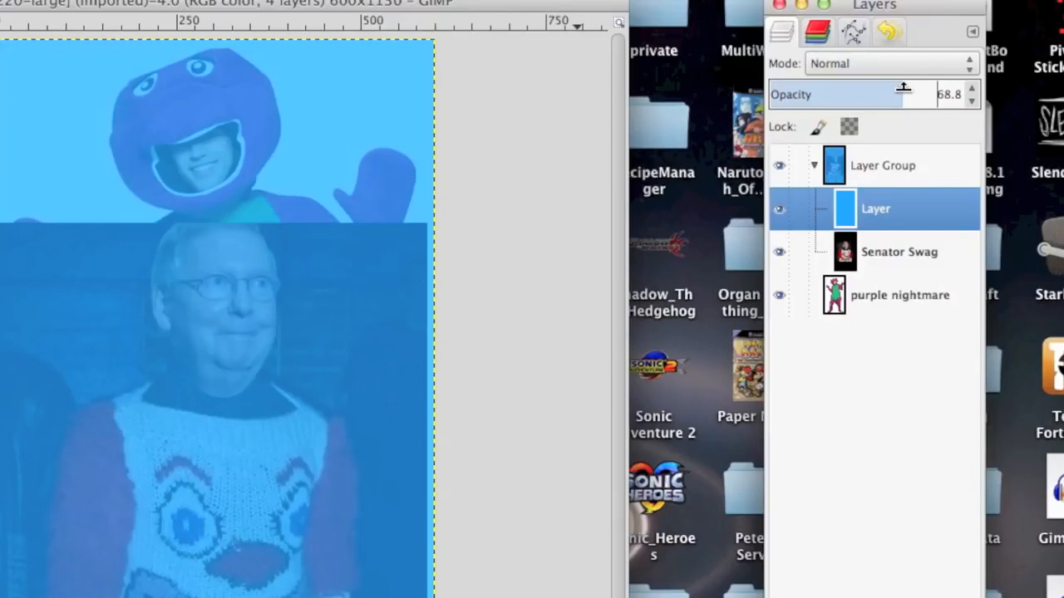
left_click_drag(905, 92, 869, 97)
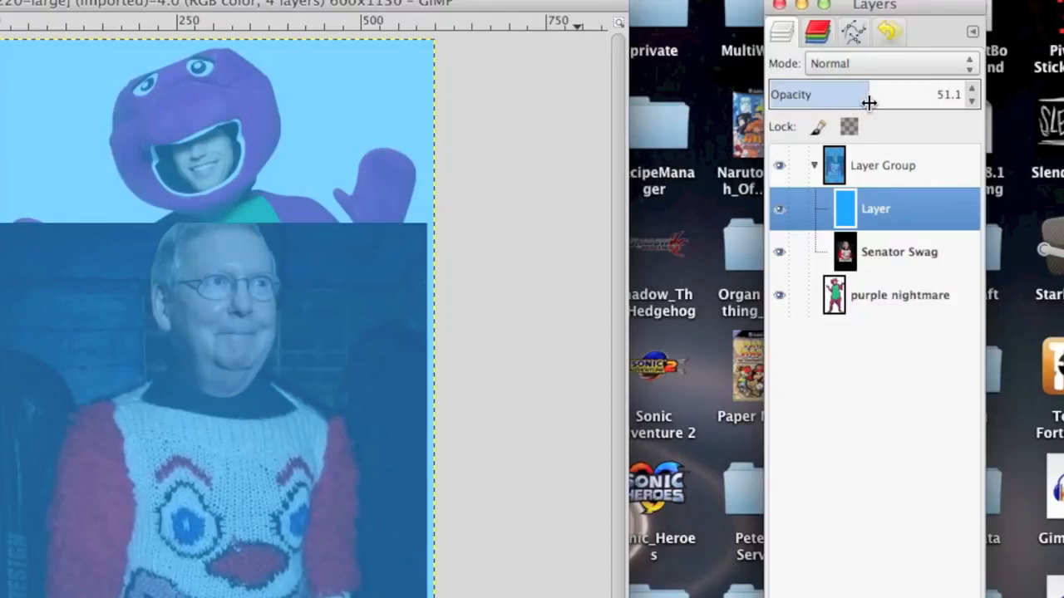
Move the blue layer and the Senator Swag layer out of the layer group and delete the empty group.
left_click_drag(860, 209, 872, 349)
left_click_drag(858, 223, 865, 291)
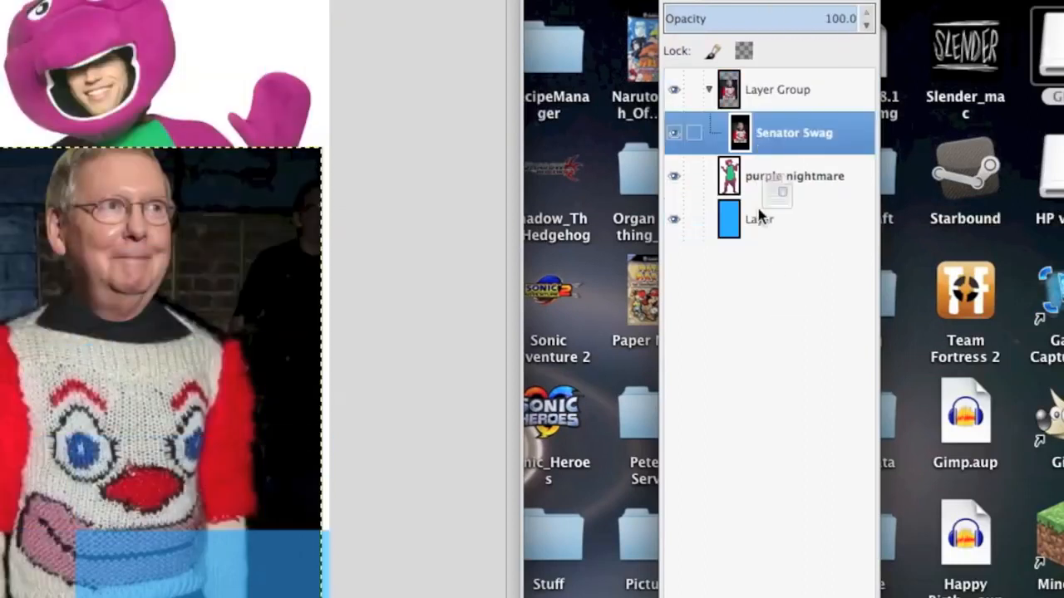
left_click_drag(759, 216, 760, 241)
left_click(772, 89)
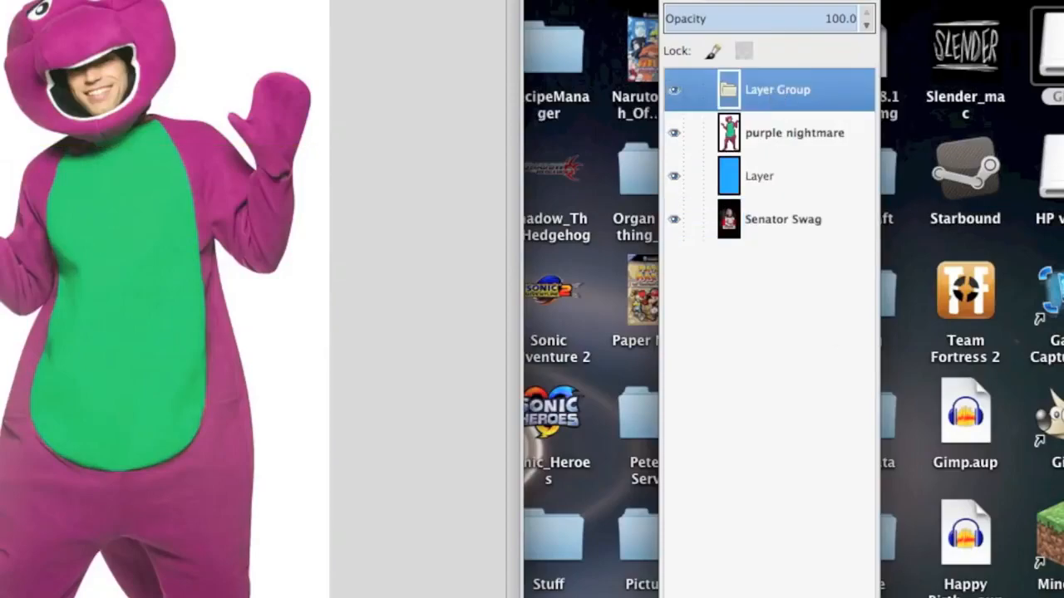
left_click(896, 587)
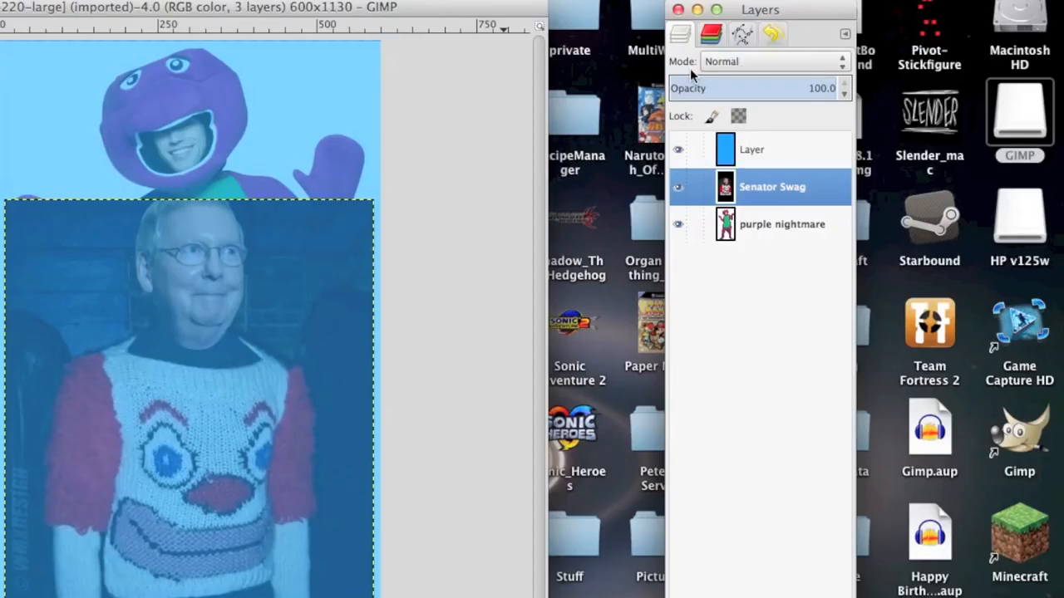
Try the Dissolve blend mode on the blue layer and vary the layer's opacity.
left_click(753, 63)
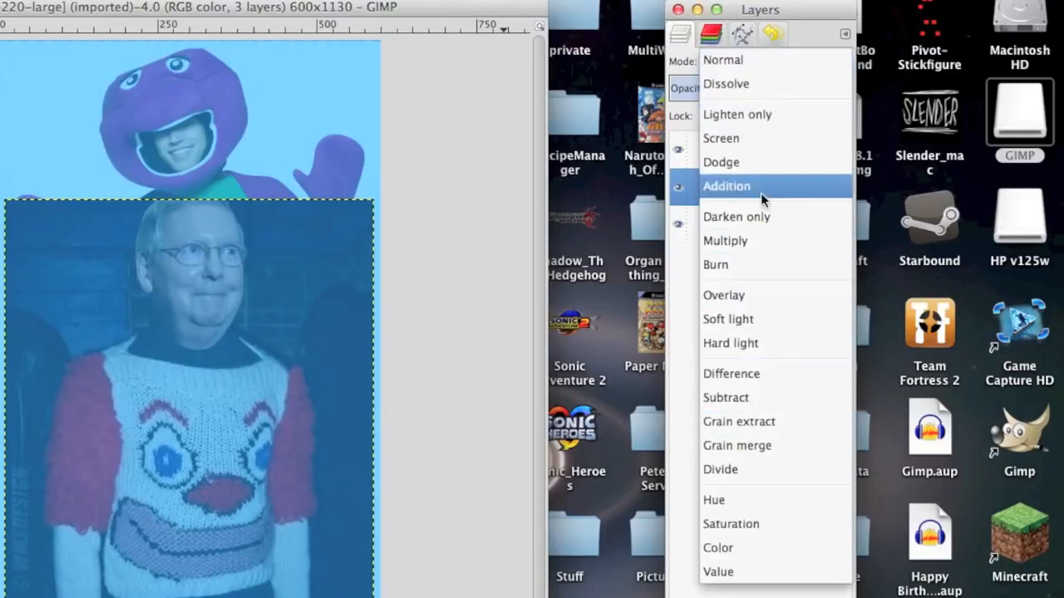
left_click(695, 253)
left_click(740, 154)
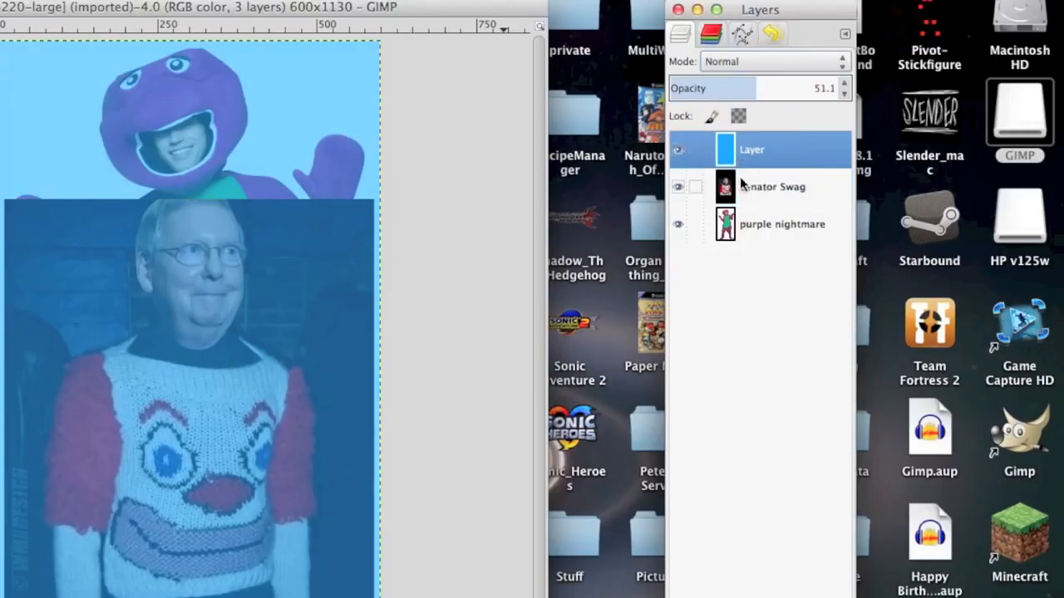
left_click(727, 70)
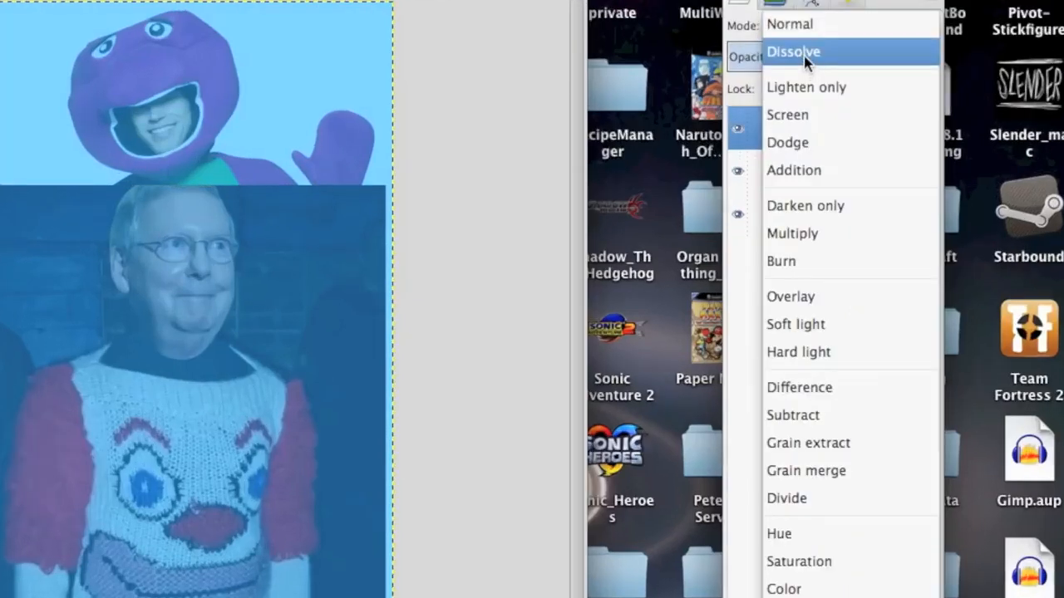
left_click(802, 55)
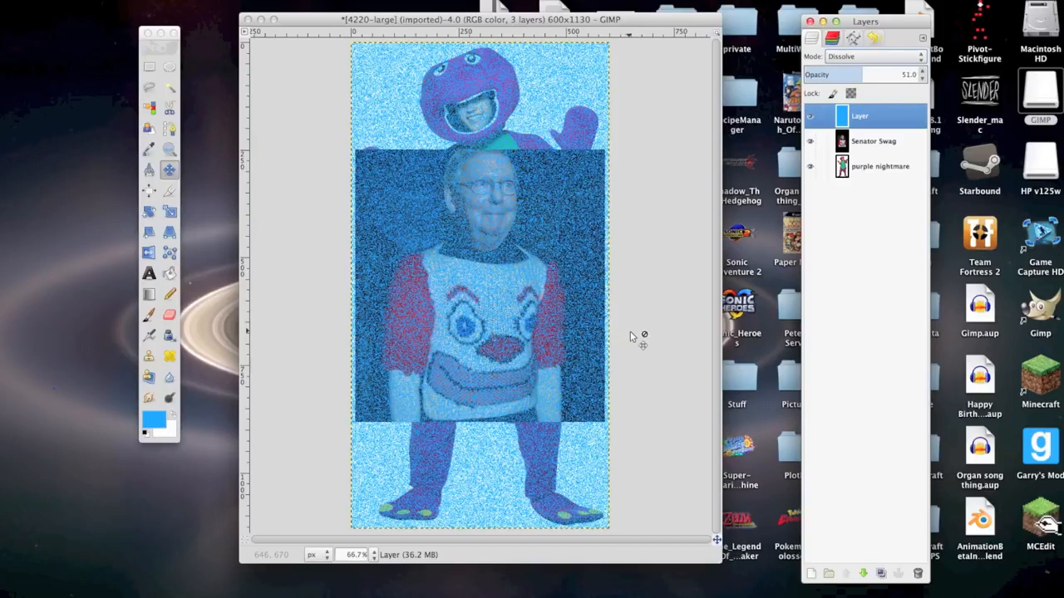
left_click_drag(862, 72, 979, 73)
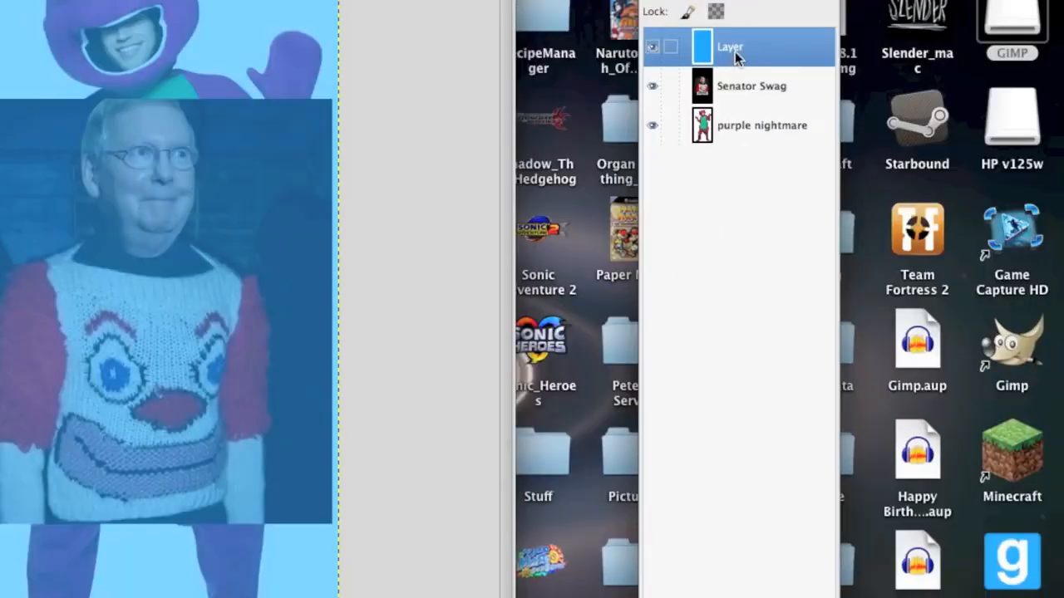
Rename the blue layer as sweg.
right_click(734, 51)
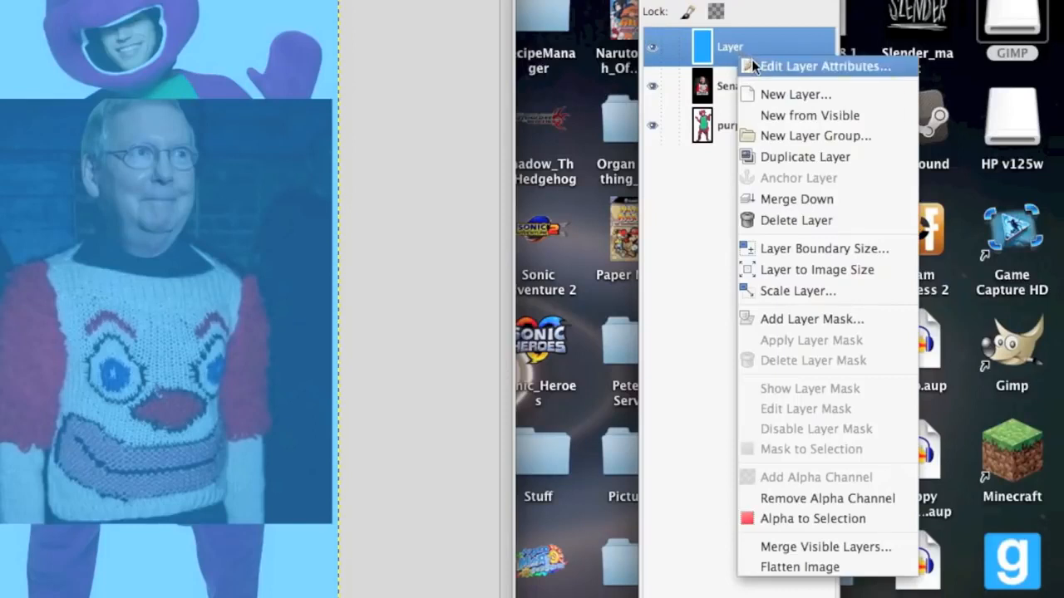
left_click(752, 59)
type("swag")
key("Return")
Merge the sweg layer down into Senator Swag, and revert through the undo history to the Rename Layer state.
right_click(801, 131)
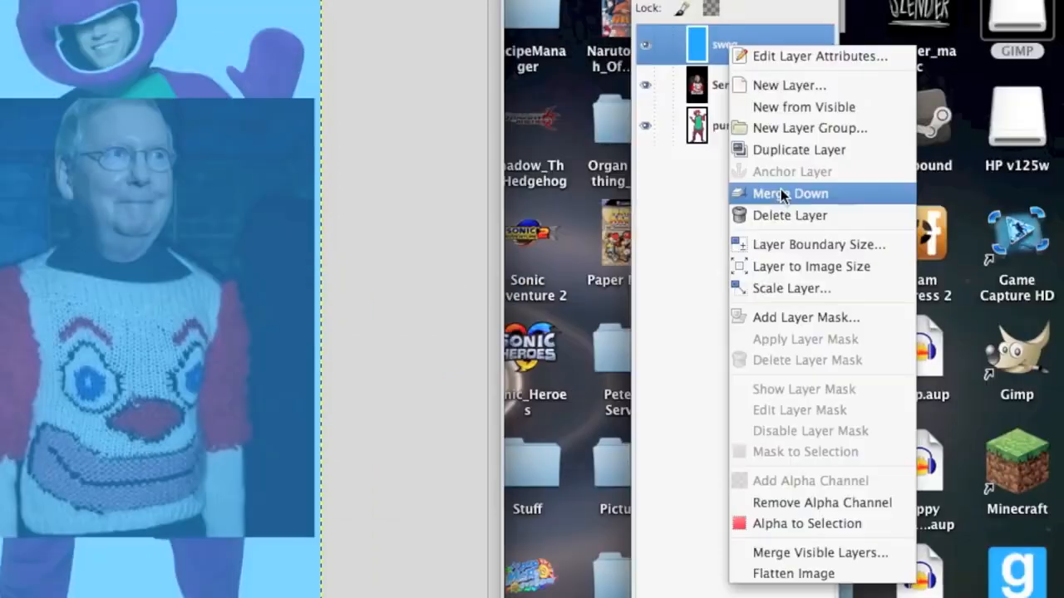
left_click(845, 192)
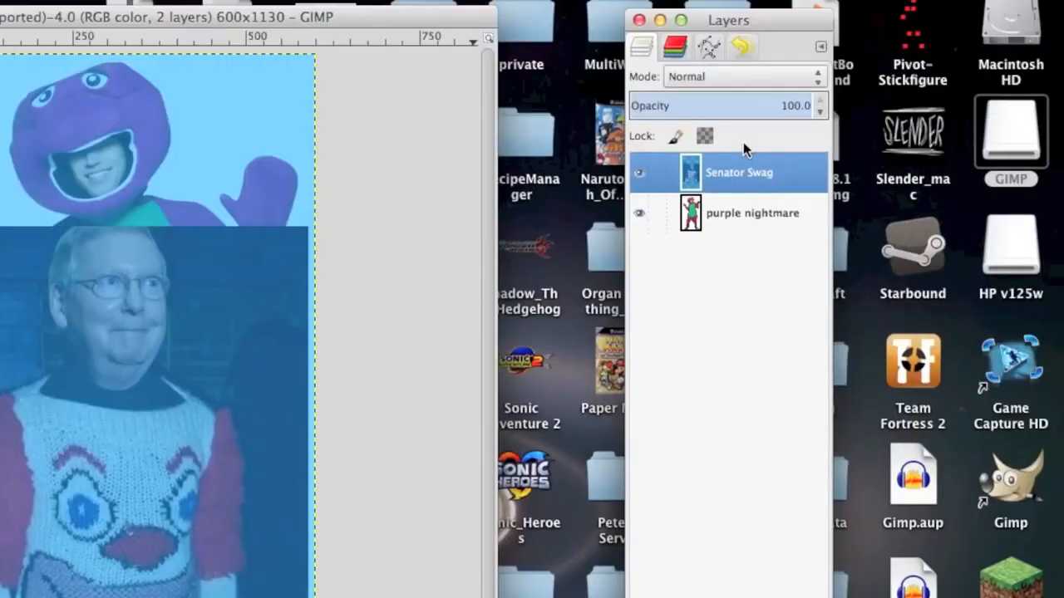
left_click(738, 48)
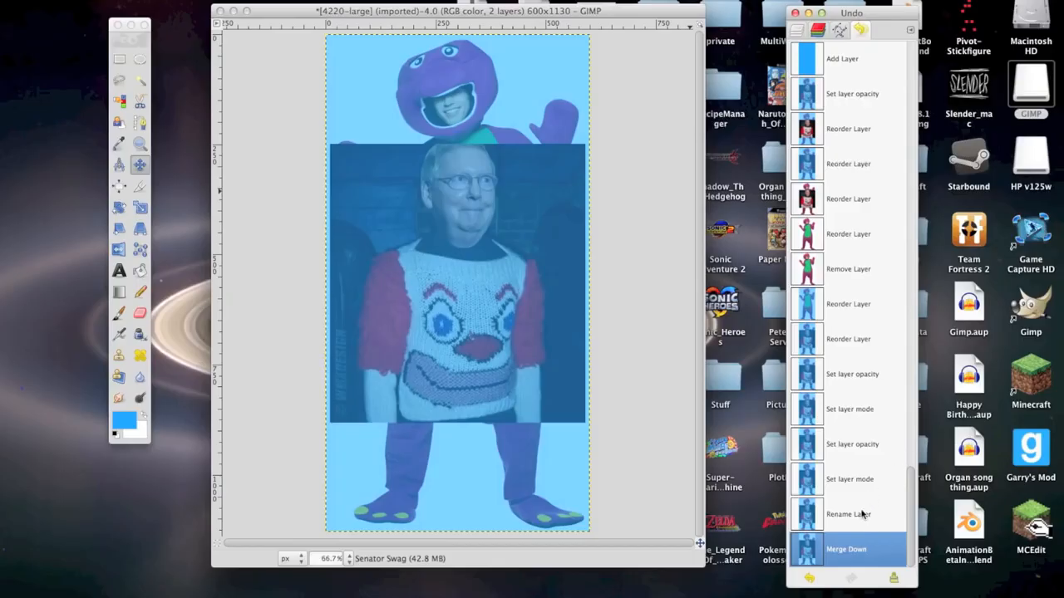
left_click(863, 514)
left_click(856, 241)
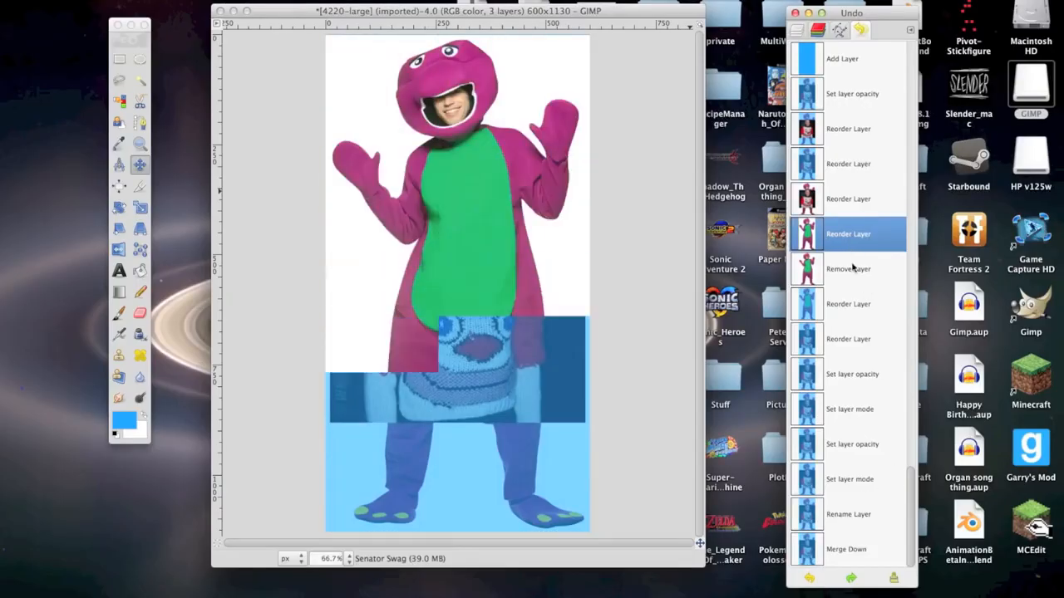
left_click(860, 514)
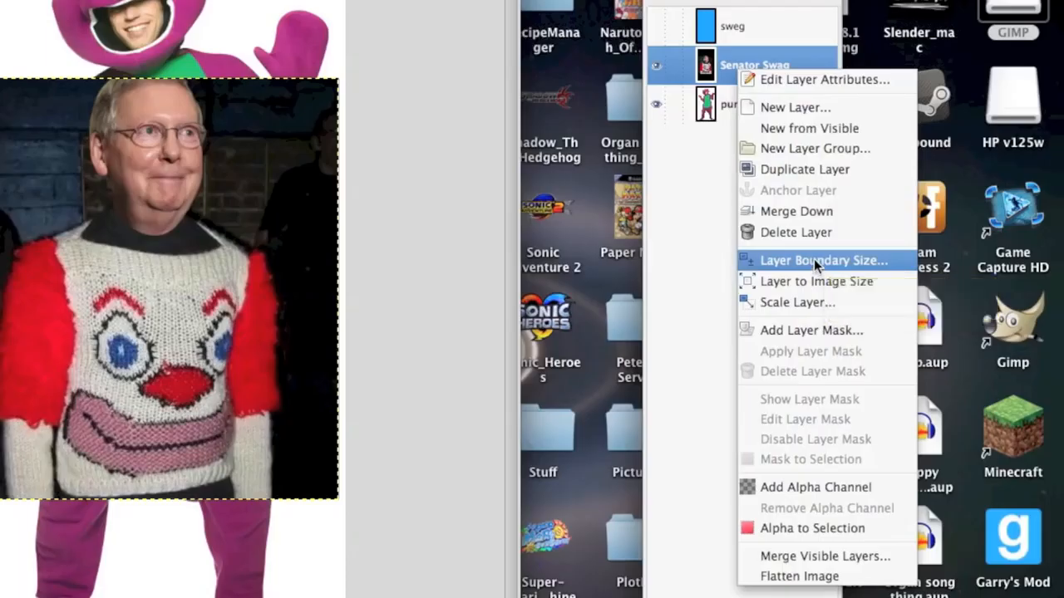
Set the Senator Swag layer's boundary to 700 × 700 px with its content centered, and resize the layer to the image size.
left_click(813, 260)
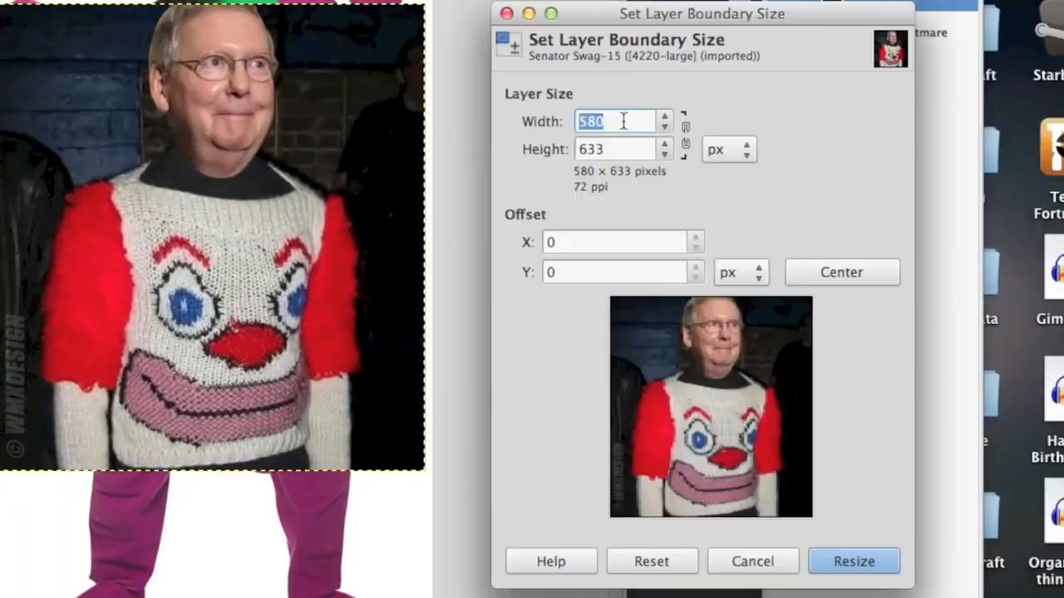
type("700")
key("Tab")
type("700")
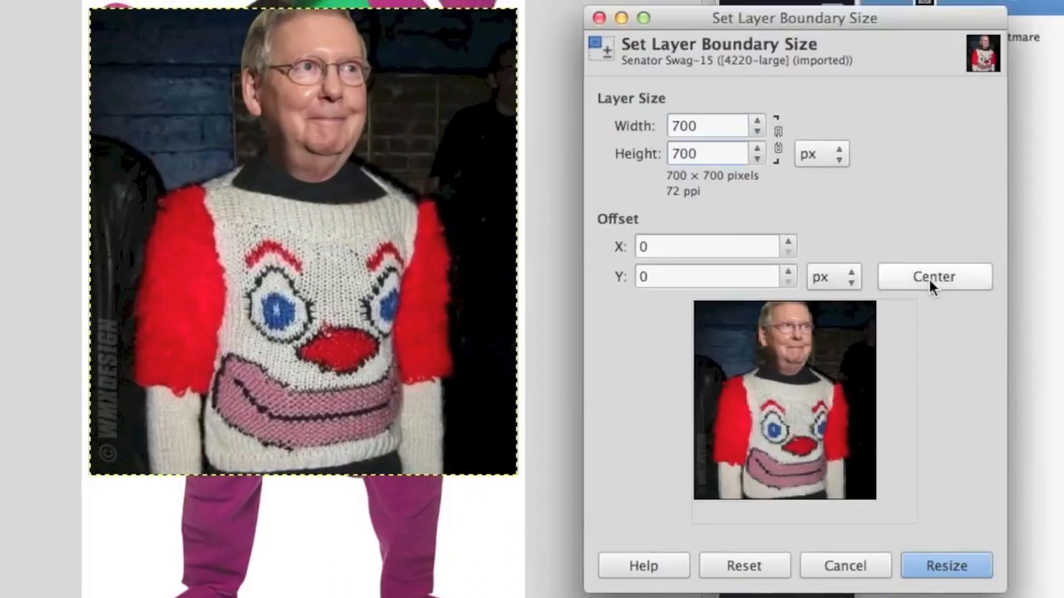
left_click(836, 281)
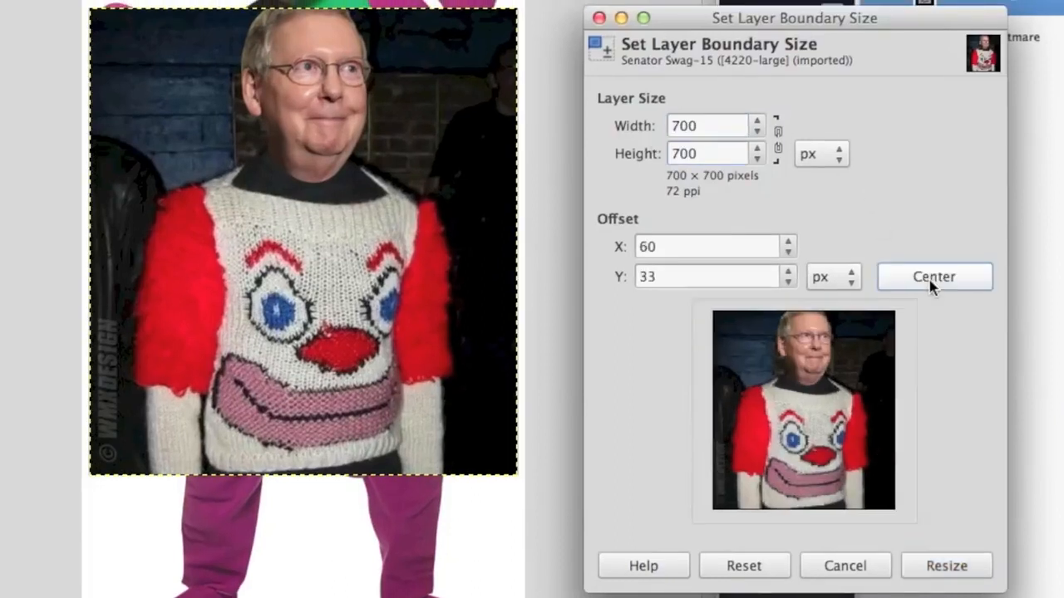
left_click(961, 570)
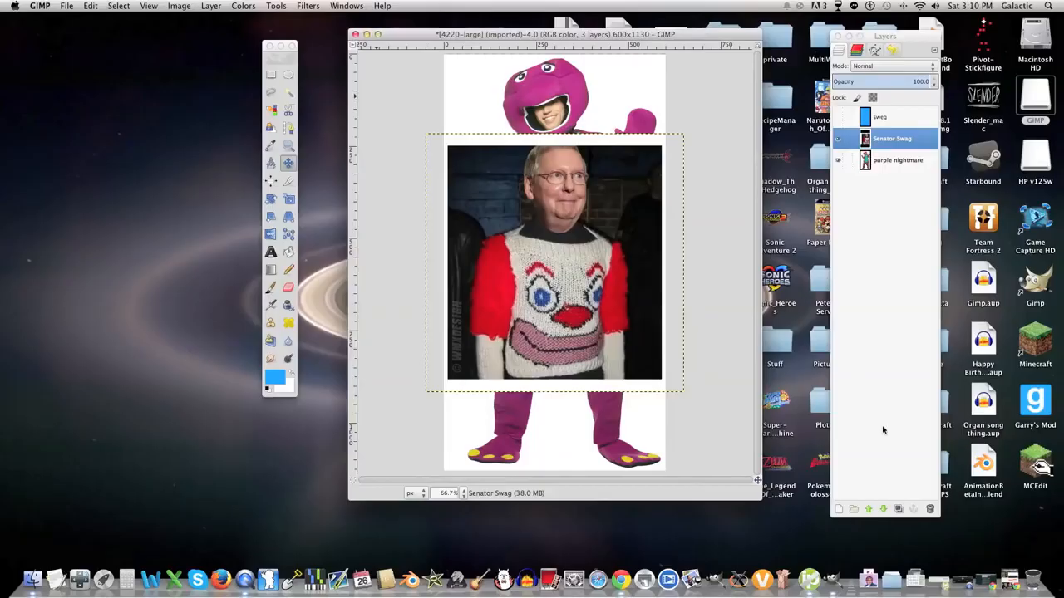
right_click(872, 141)
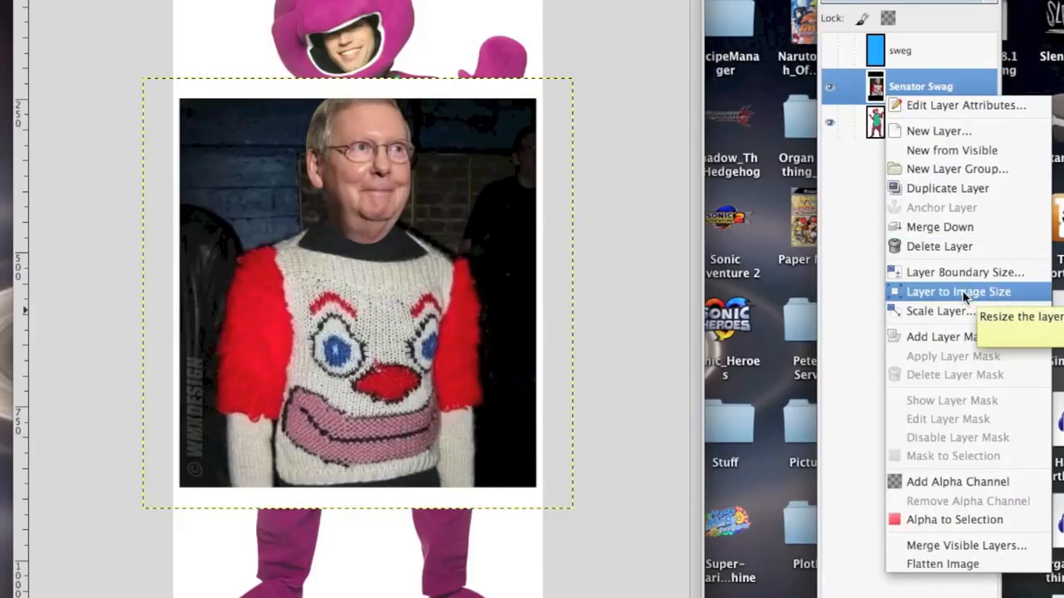
left_click(960, 291)
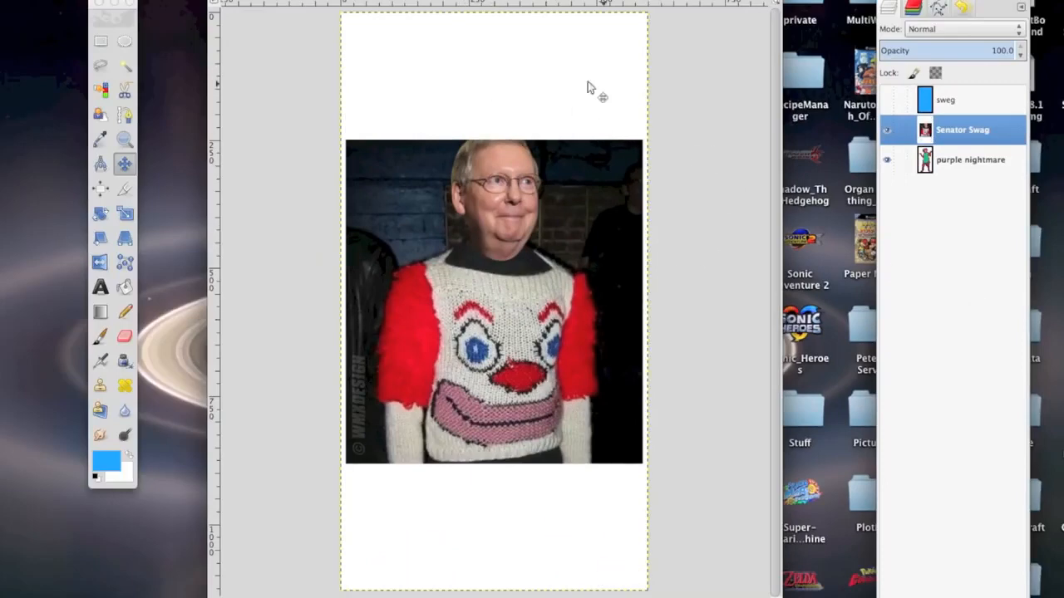
Scale the Senator Swag layer using percent units, with its width set to 90%.
right_click(940, 133)
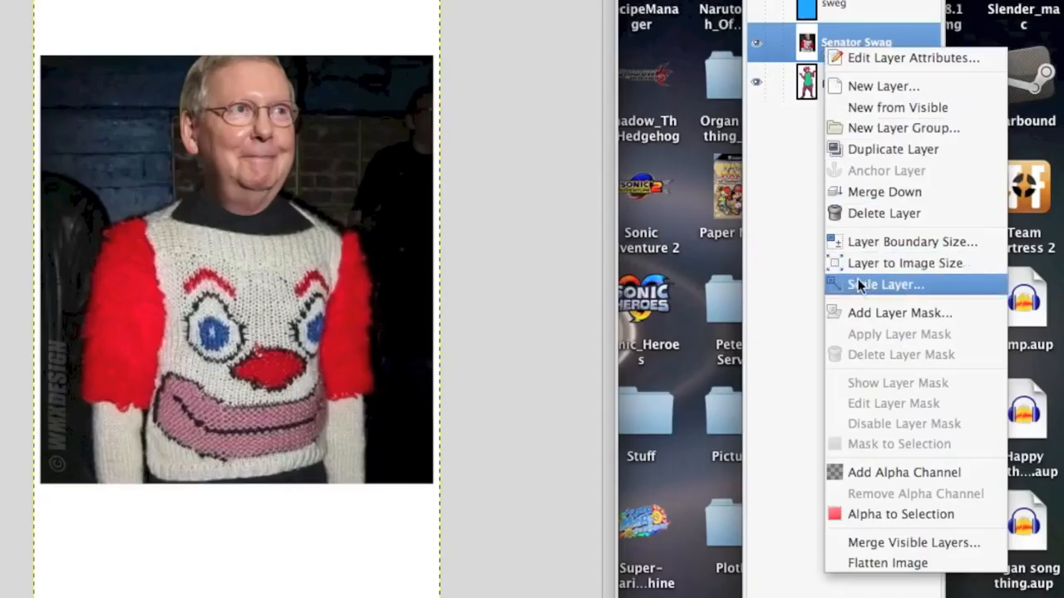
left_click(935, 285)
left_click(737, 263)
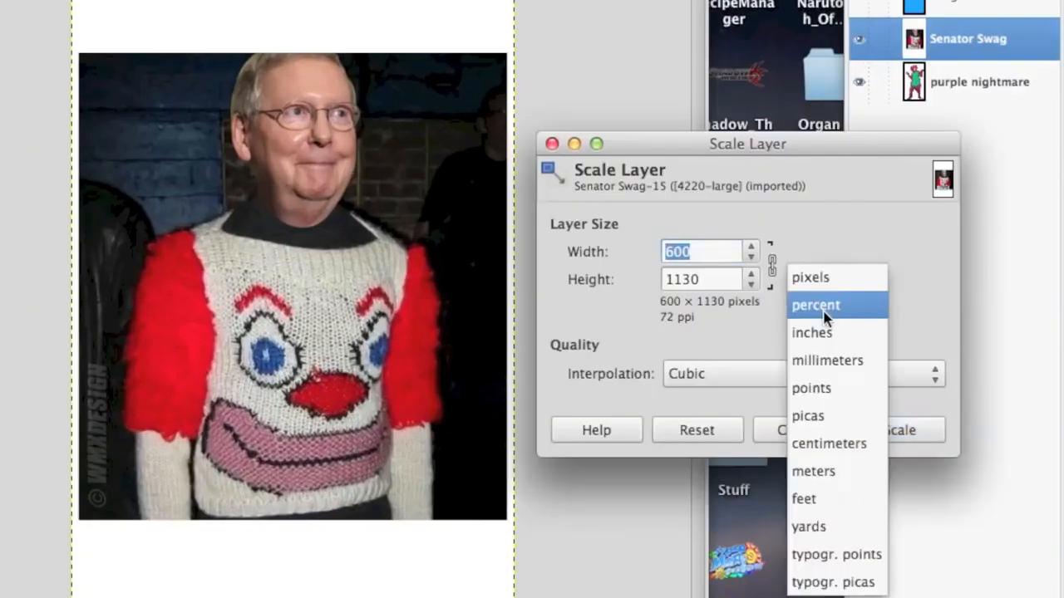
left_click(823, 308)
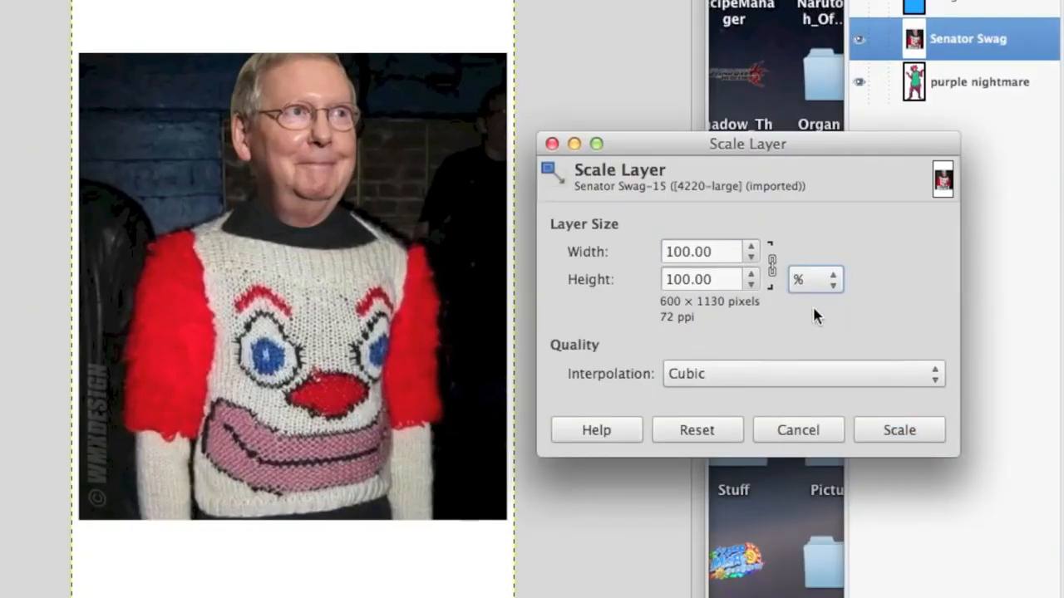
type("9")
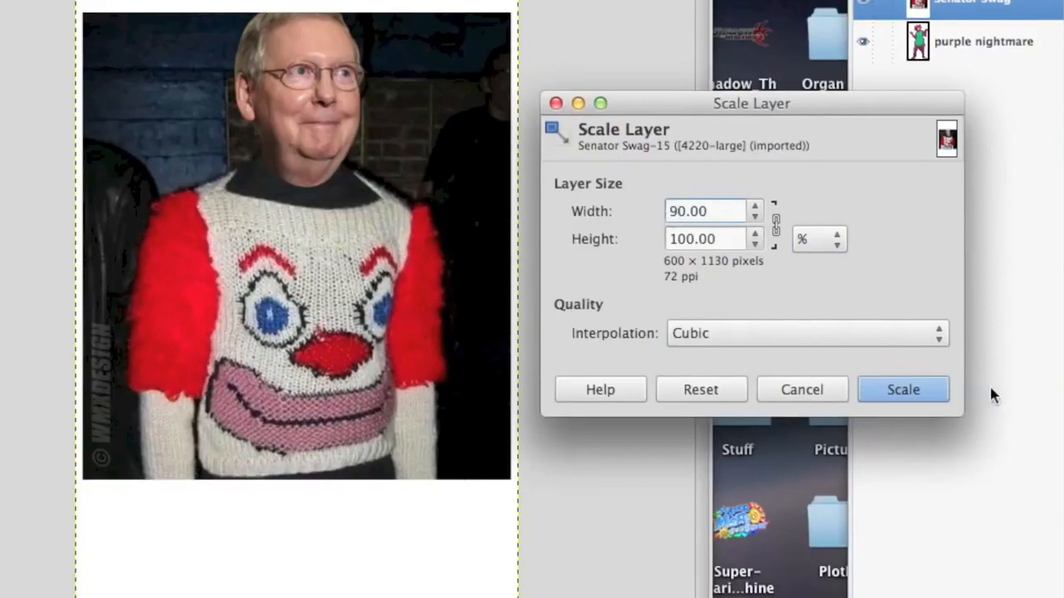
left_click(935, 391)
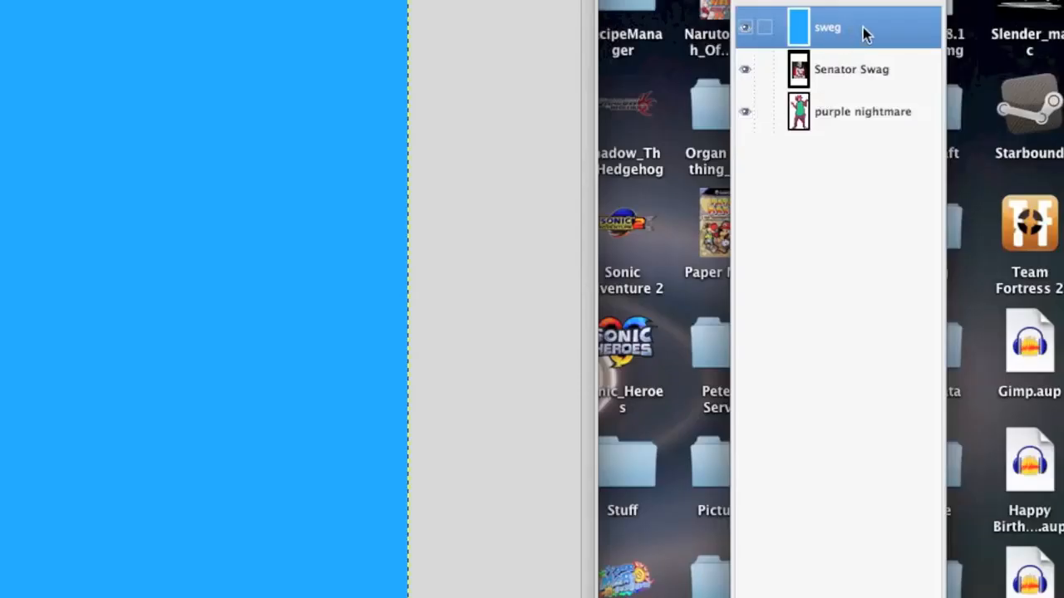
Add a layer mask to the sweg layer, initialized to White (full opacity).
right_click(862, 27)
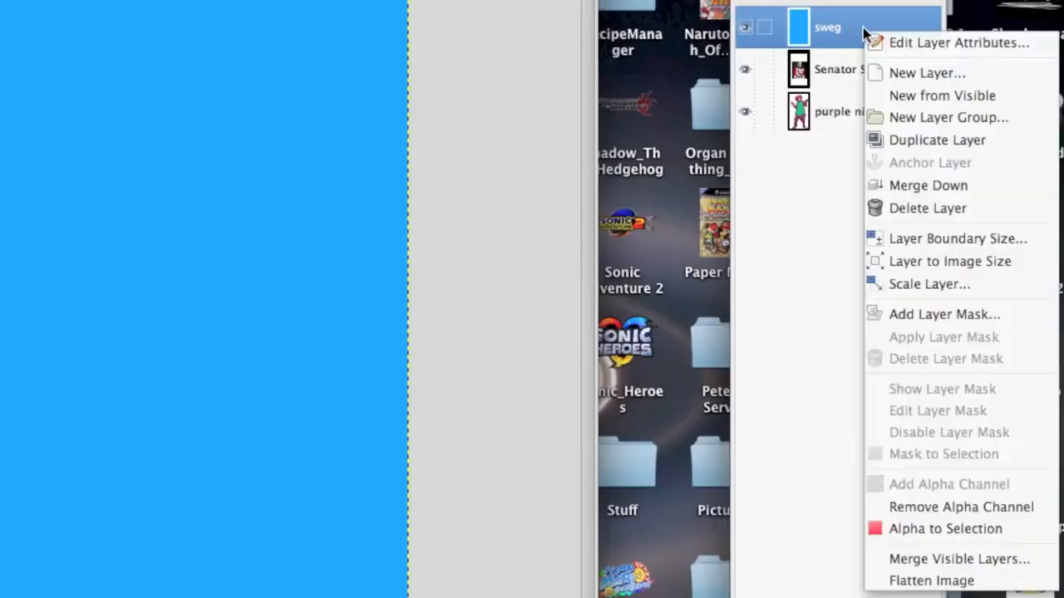
left_click(1003, 318)
left_click_drag(0, 0, 594, 4)
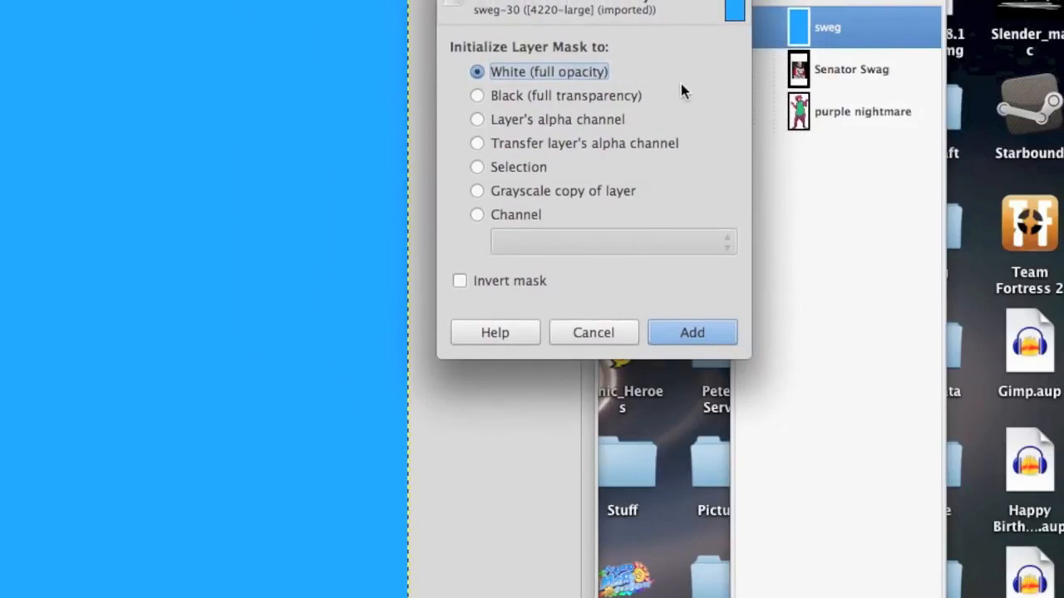
left_click(690, 330)
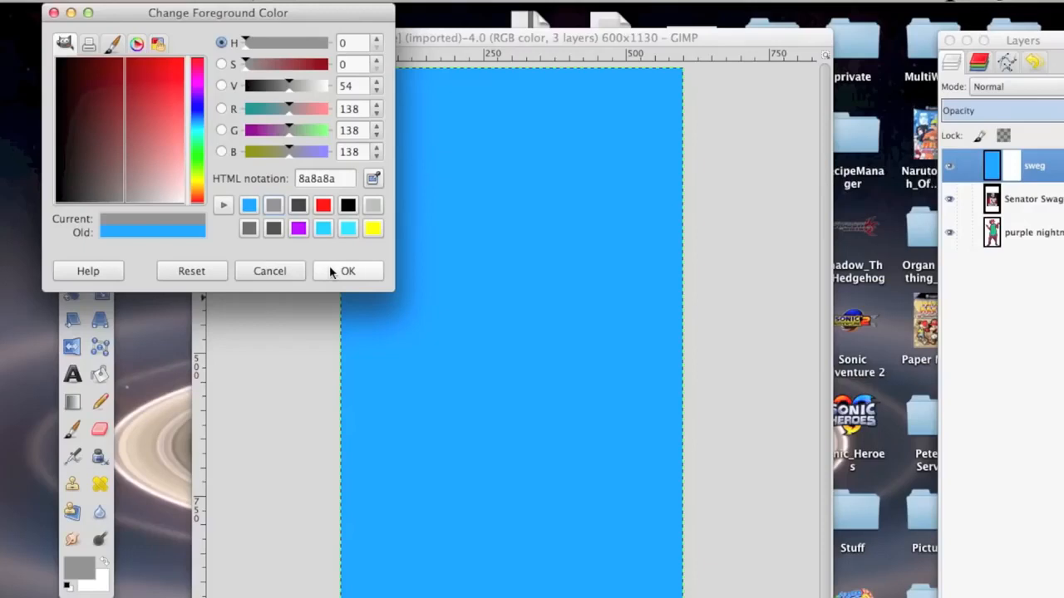
Set the foreground color to gray 757575 and fill a rectangular selection on the sweg layer's mask with it.
left_click_drag(290, 91, 284, 93)
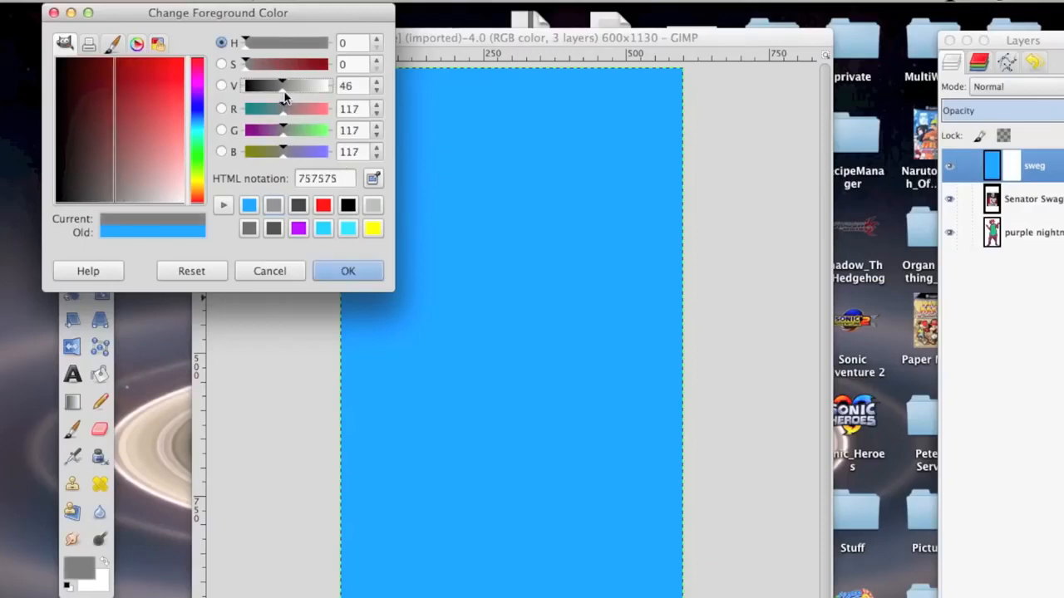
left_click(346, 273)
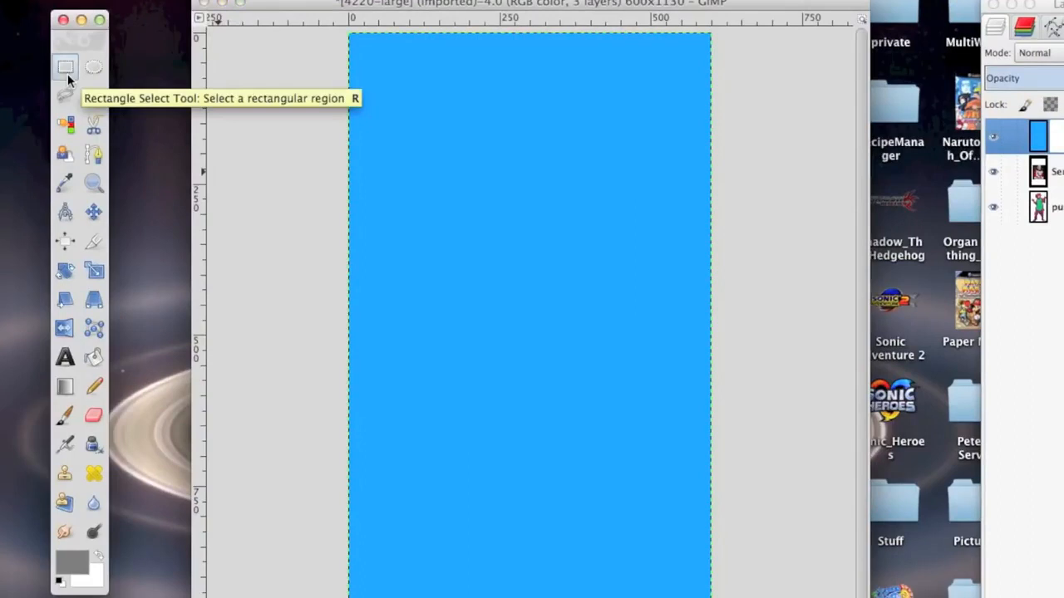
left_click(67, 73)
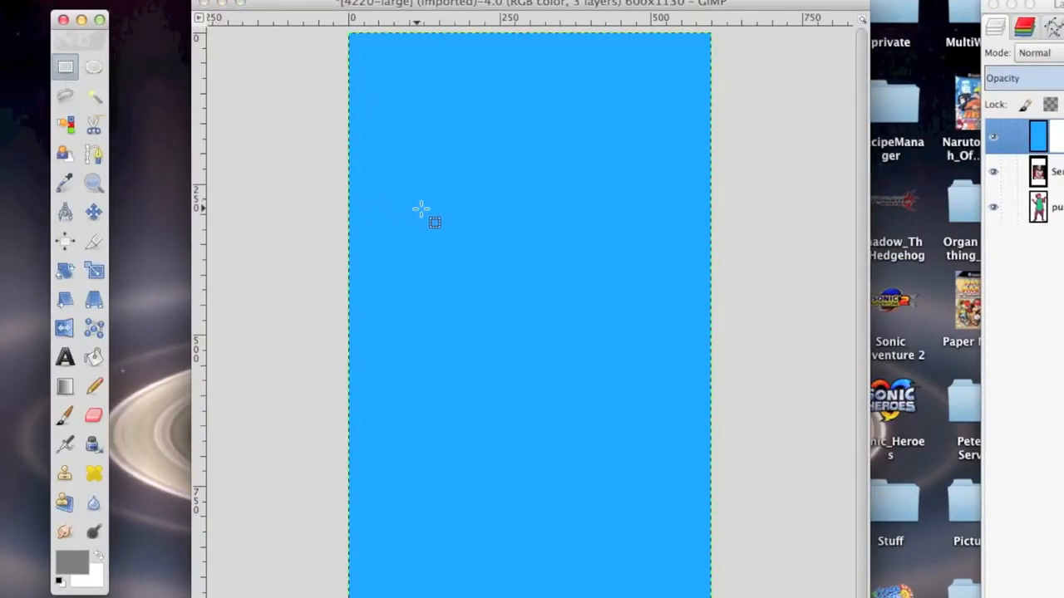
left_click_drag(421, 214, 457, 233)
left_click_drag(542, 274, 648, 366)
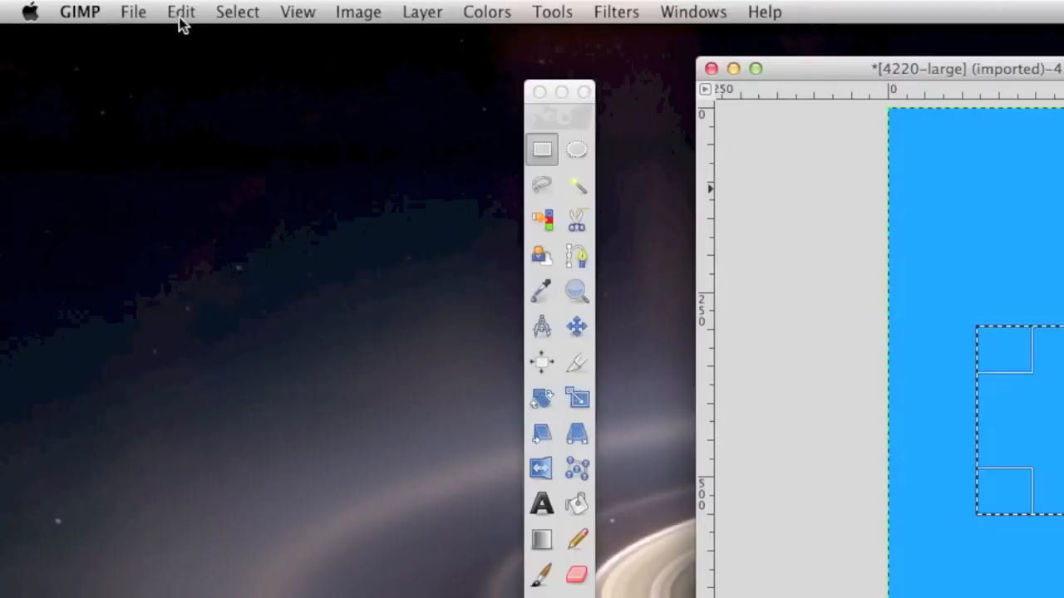
left_click(180, 11)
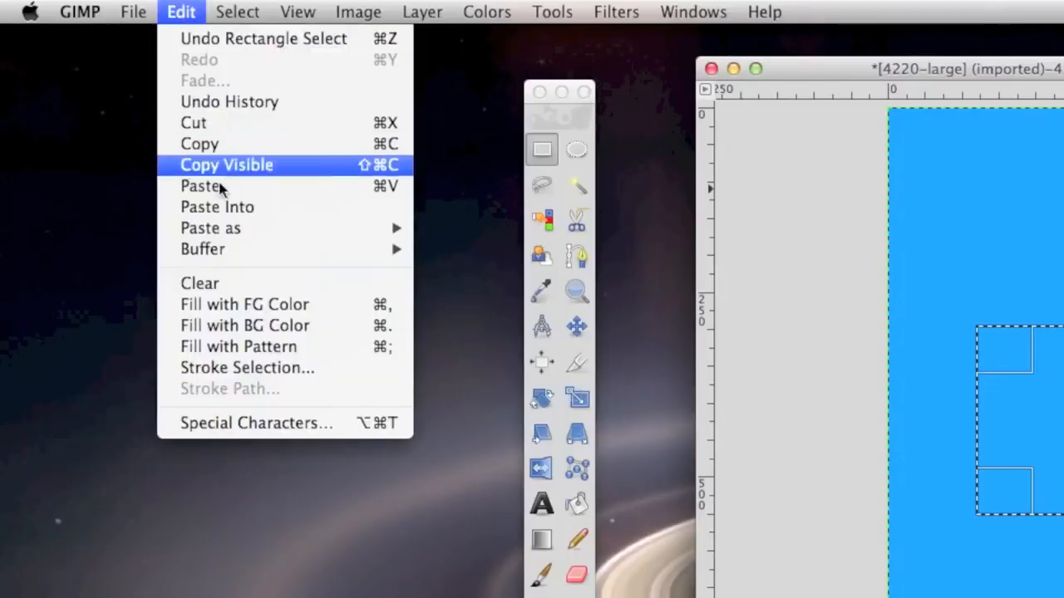
left_click(280, 306)
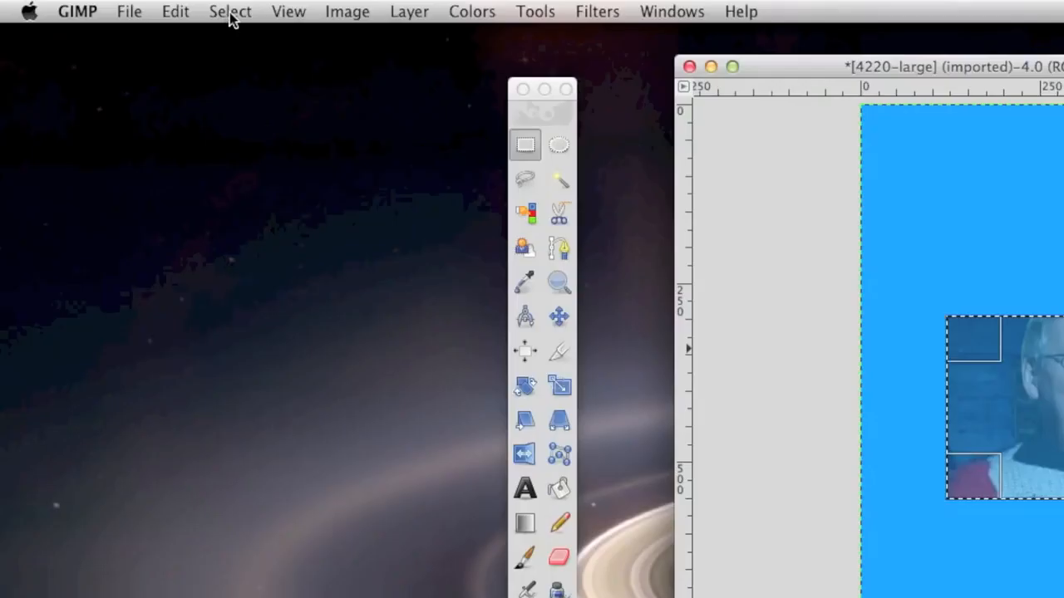
Deselect everything in the image and delete the layer mask from the sweg layer.
left_click(230, 15)
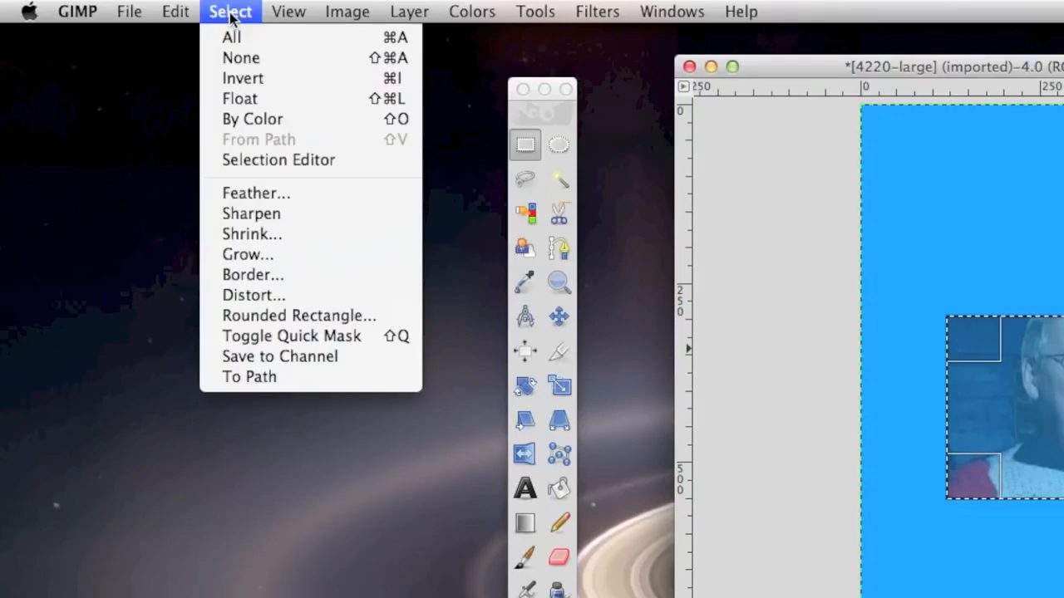
left_click(293, 59)
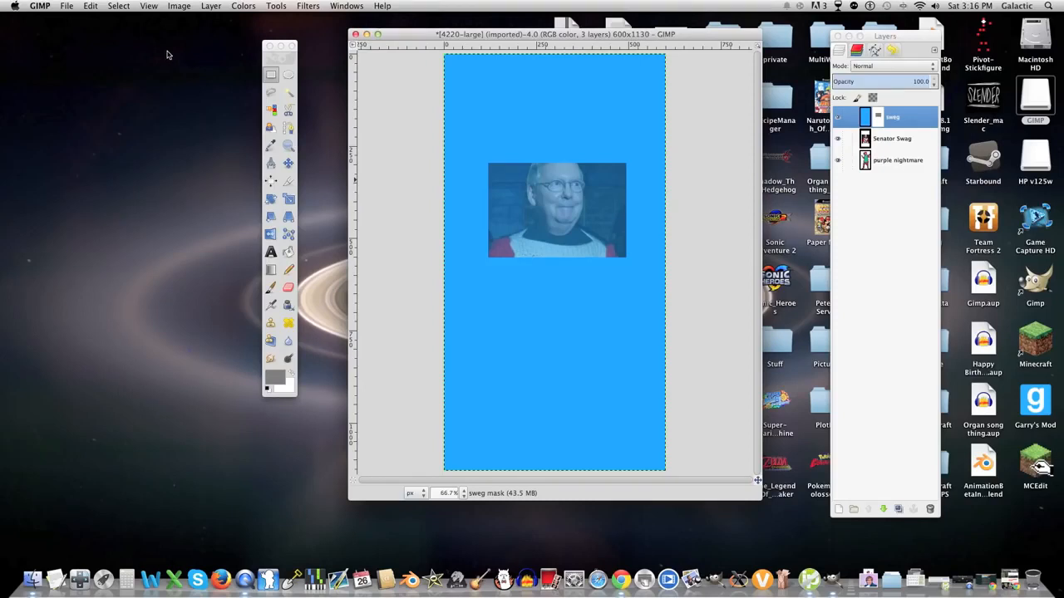
right_click(879, 118)
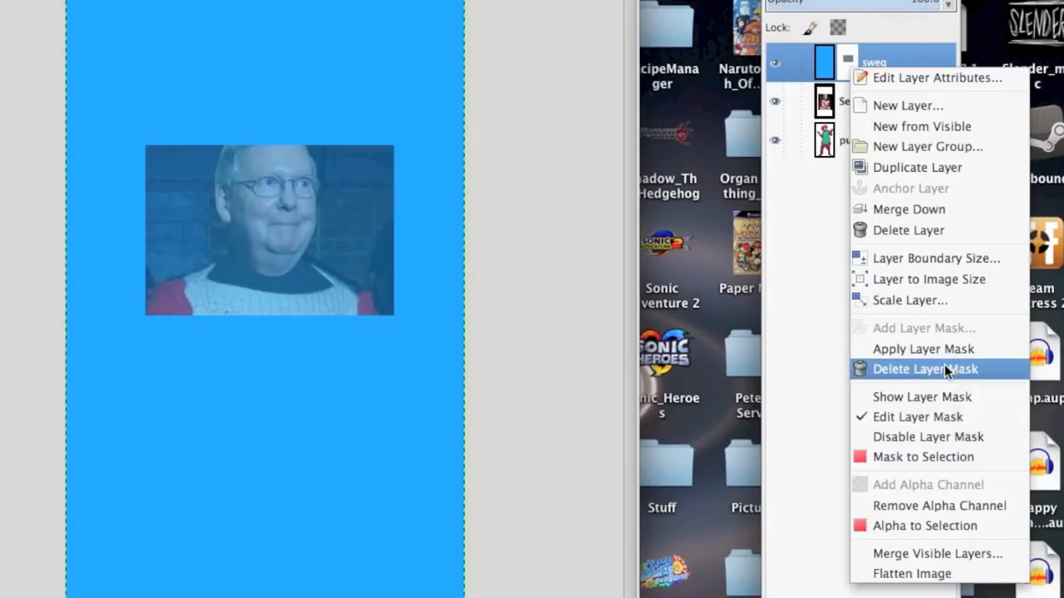
left_click(944, 369)
Add an alpha channel to the sweg layer and clear the layer's content.
right_click(876, 67)
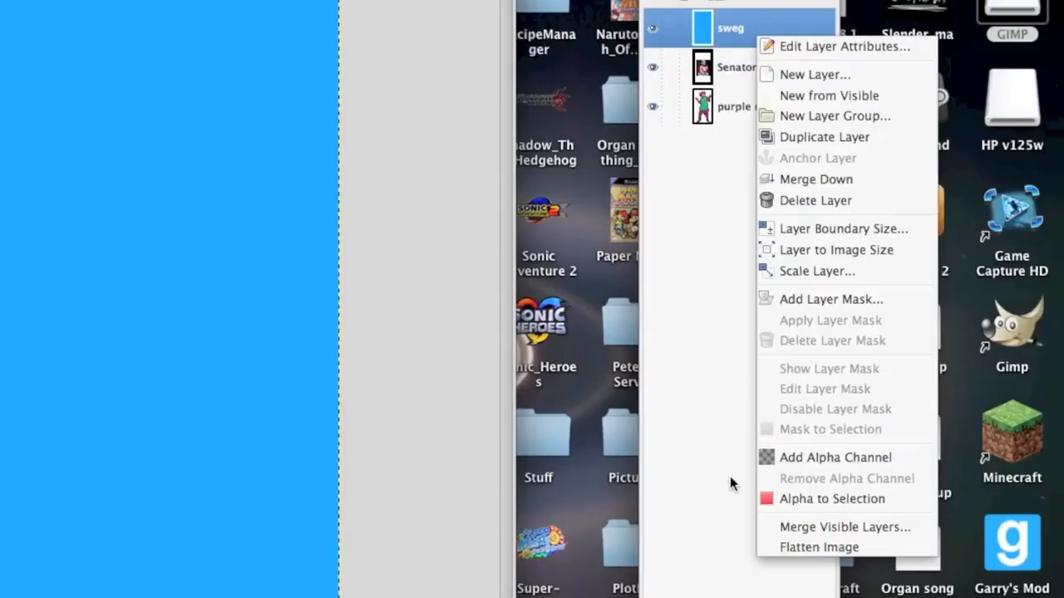
left_click(911, 457)
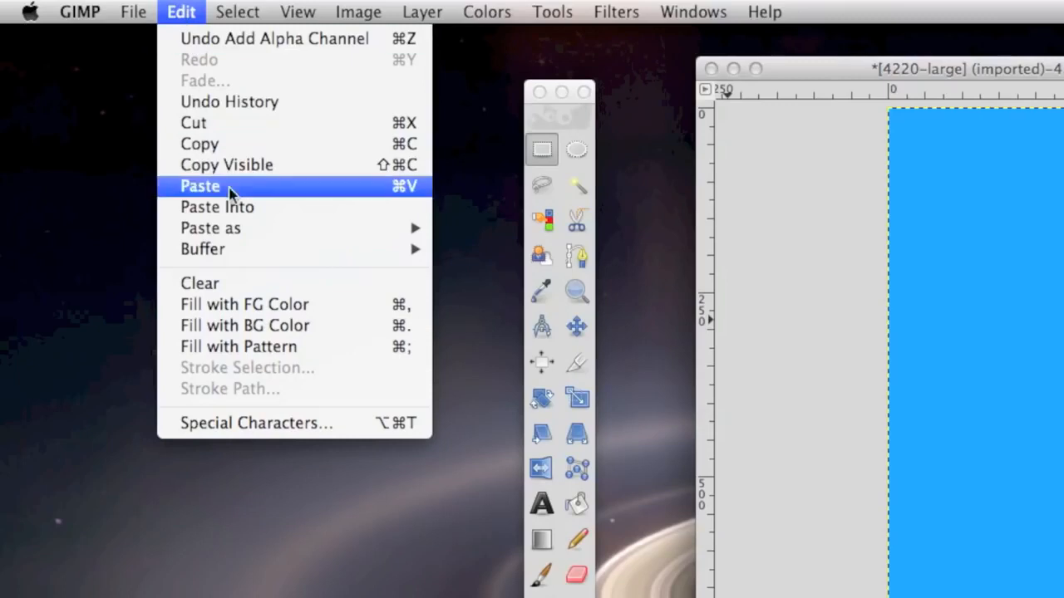
left_click(360, 285)
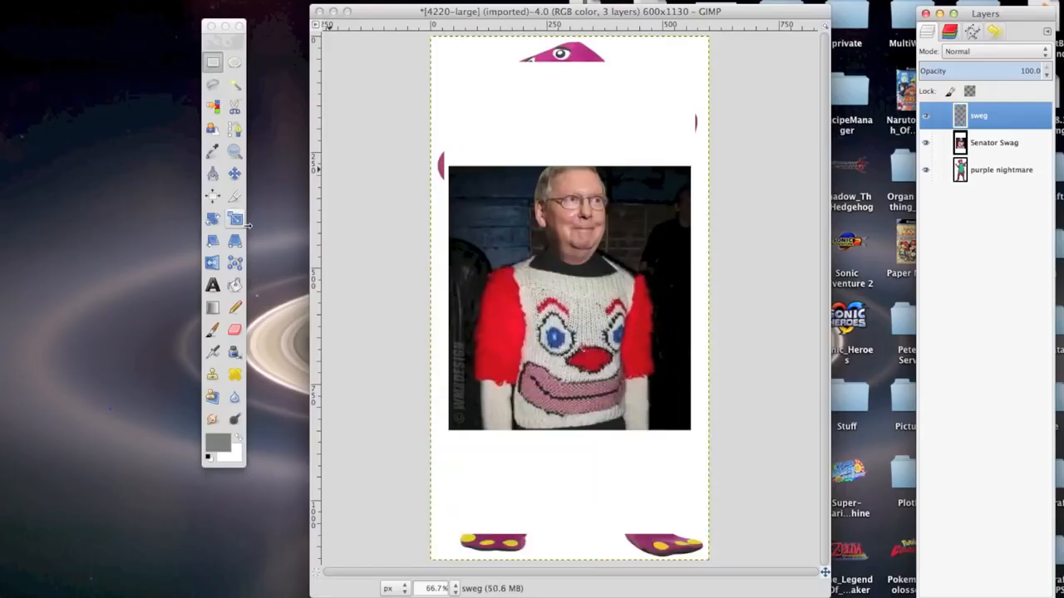
Remove the alpha channel from the Senator Swag layer and clear the layer.
right_click(993, 142)
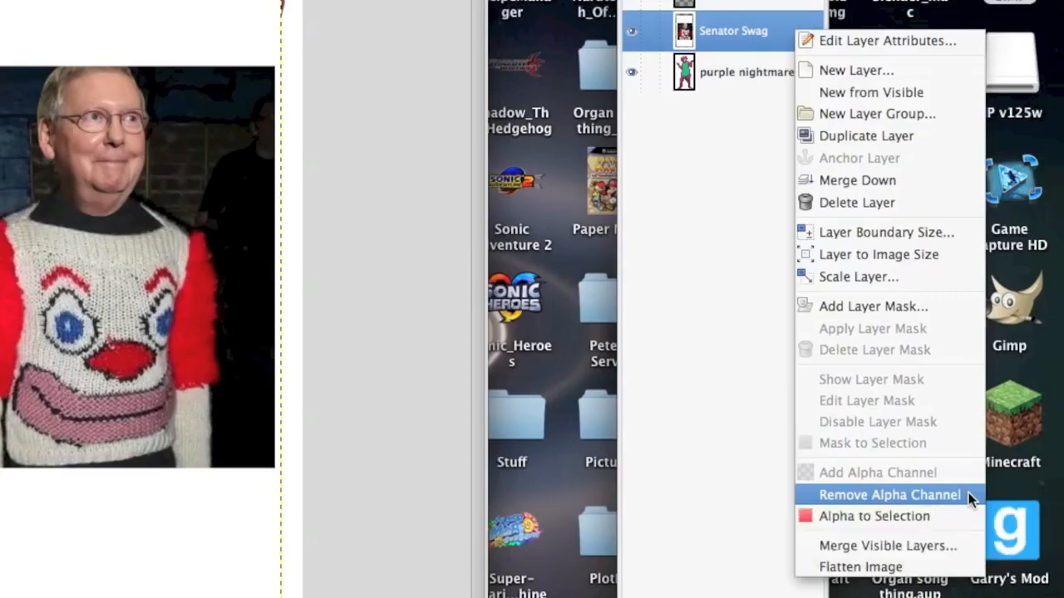
left_click(968, 492)
left_click(181, 12)
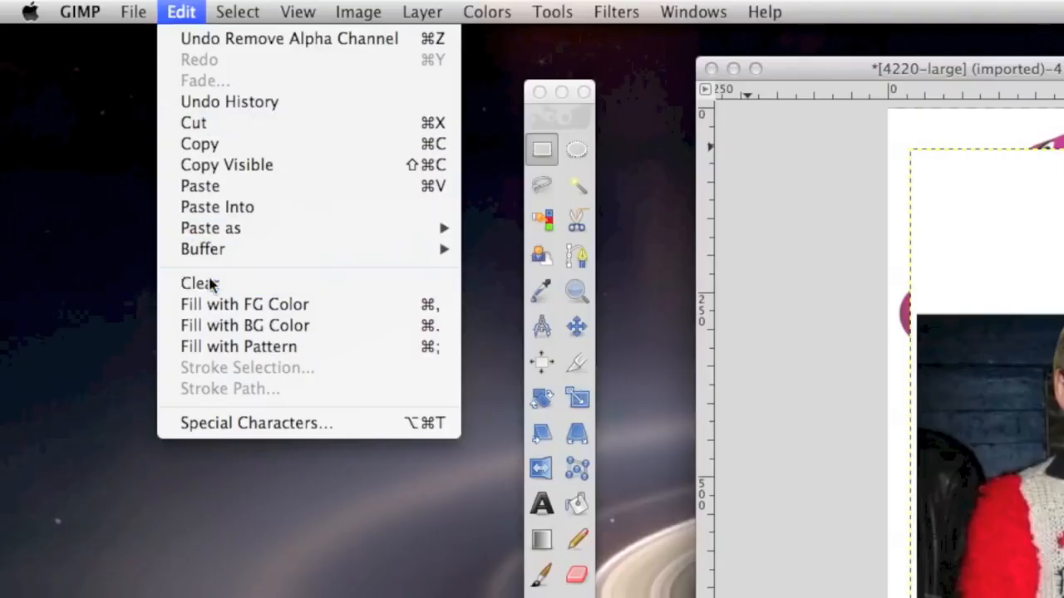
left_click(200, 283)
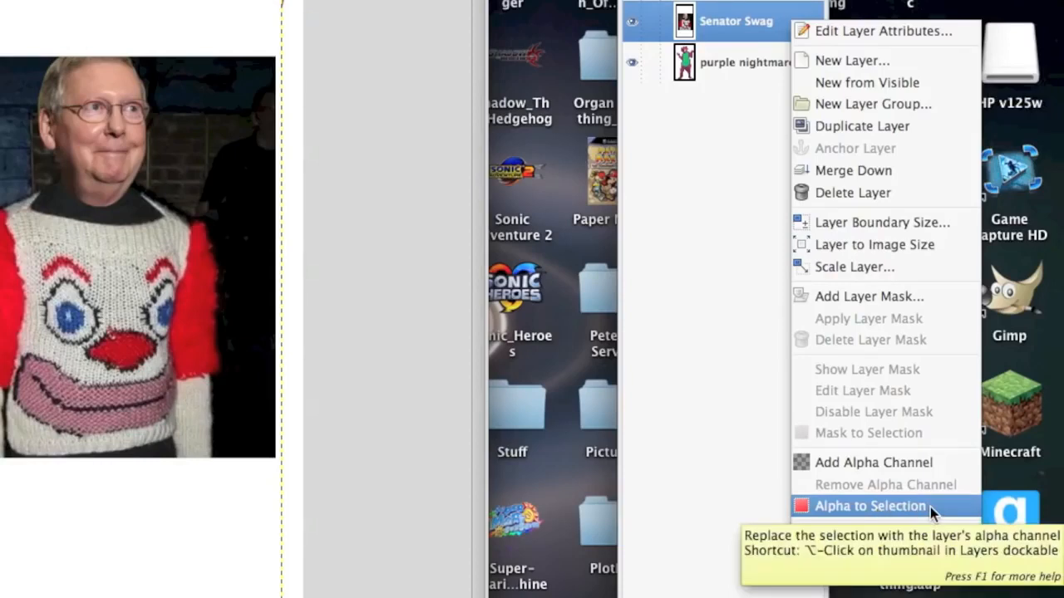
Turn the Senator Swag layer's alpha channel into a selection.
left_click(929, 507)
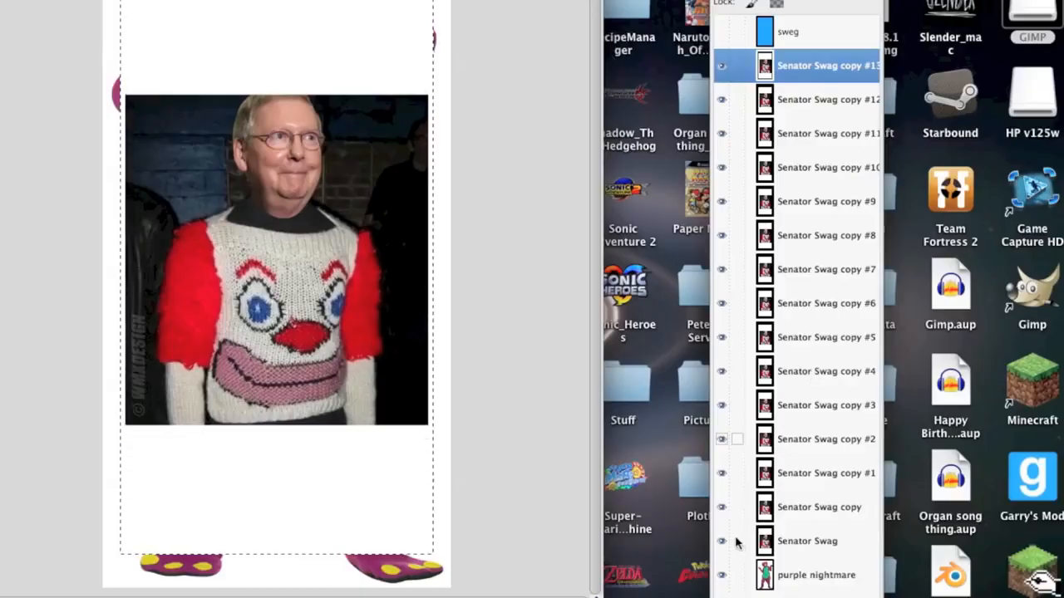
Hide the original Senator Swag and purple nightmare layers, and merge the visible Senator Swag copies with the merged layer expanded as necessary.
left_click(722, 576)
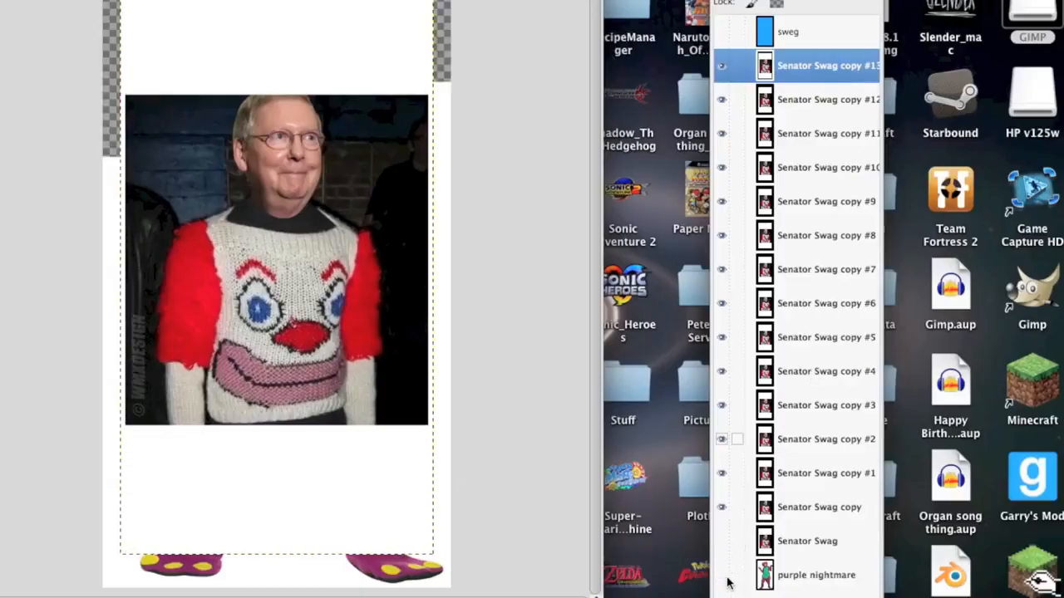
right_click(796, 509)
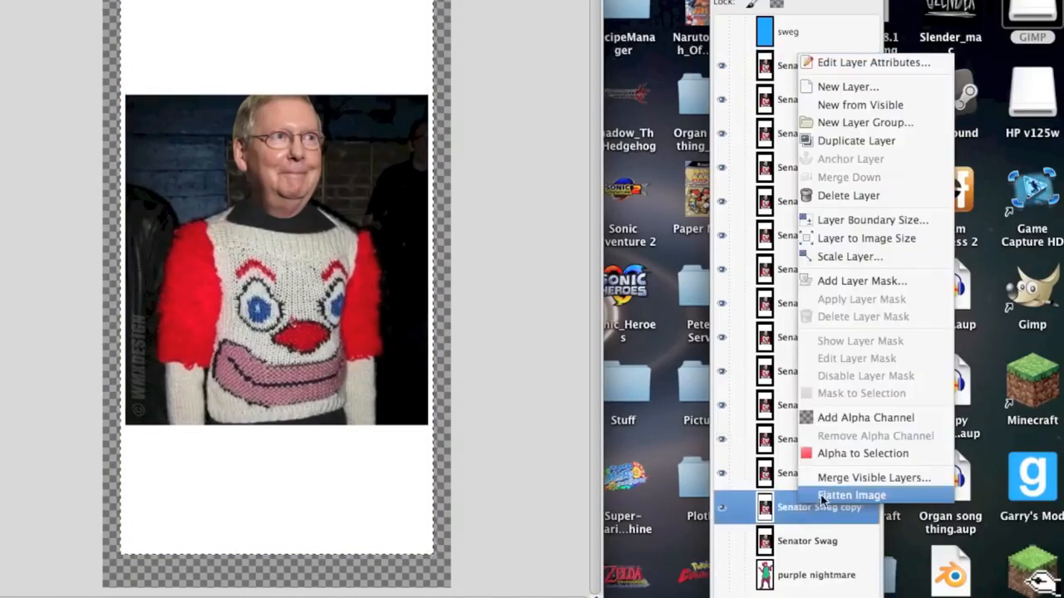
left_click(943, 486)
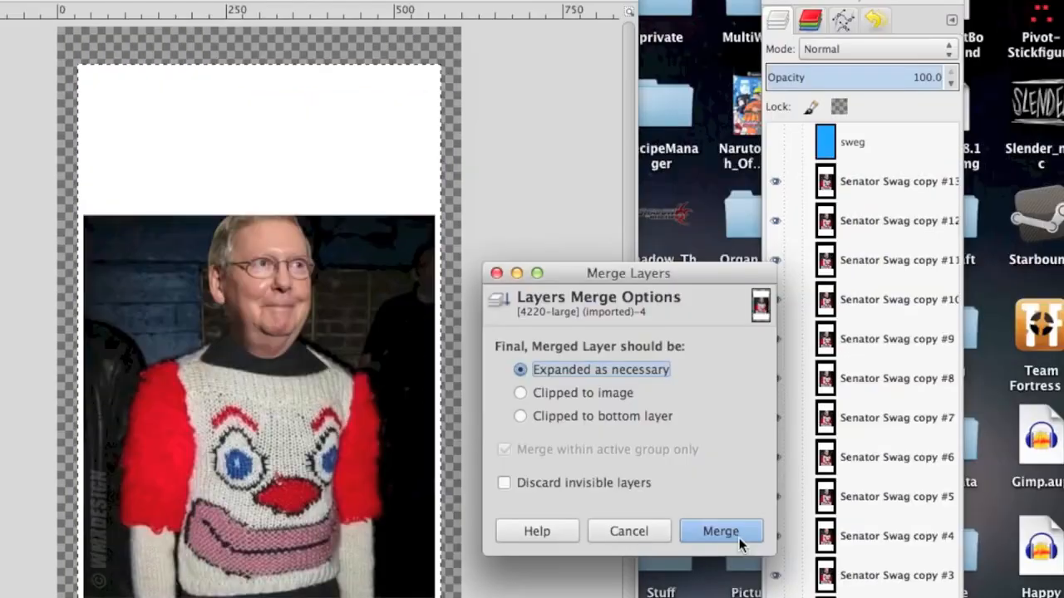
left_click(690, 373)
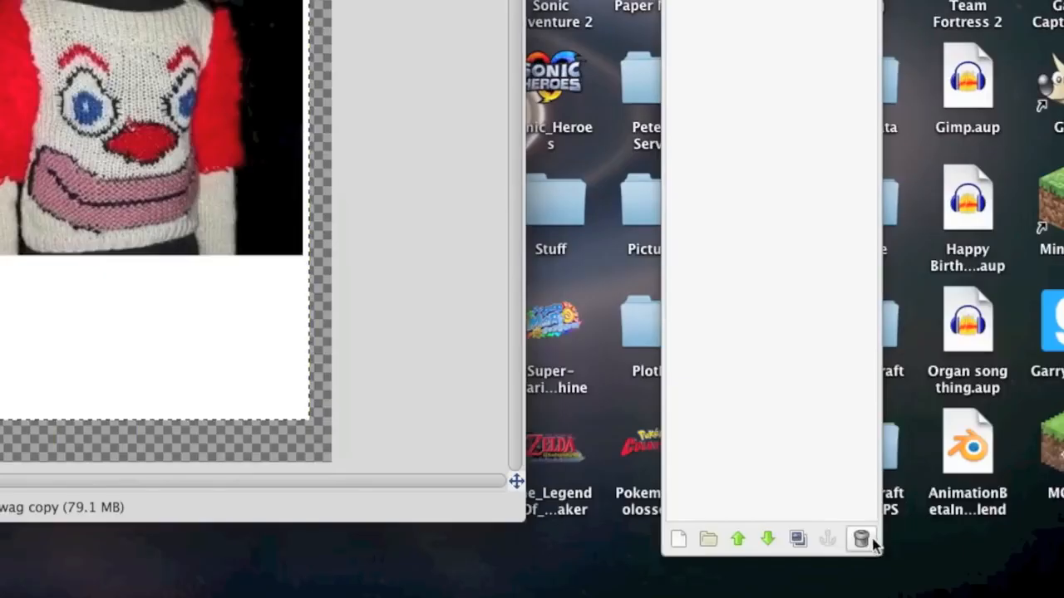
Delete the merged Senator Swag copy layer and show the purple nightmare, Senator Swag and sweg layers again.
left_click(862, 539)
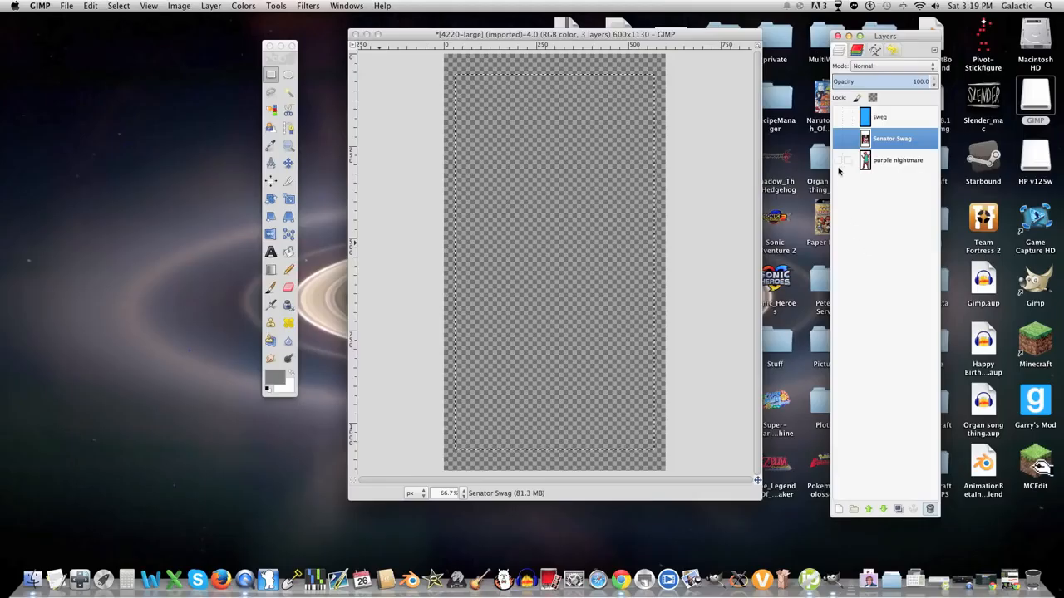
left_click(838, 160)
left_click(838, 138)
left_click(837, 117)
Flatten the image into a single layer.
right_click(875, 162)
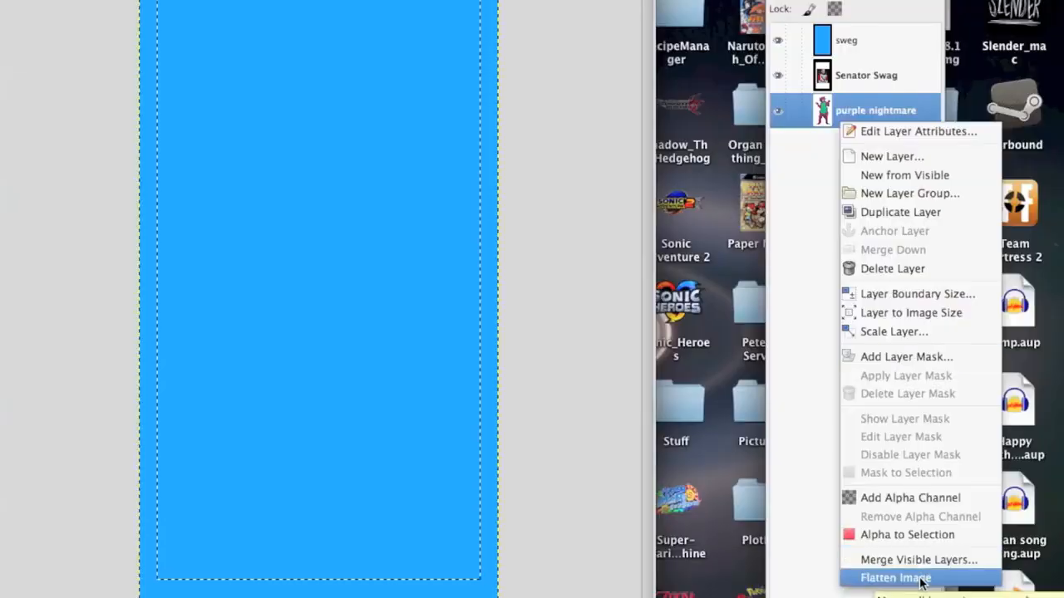
left_click(895, 578)
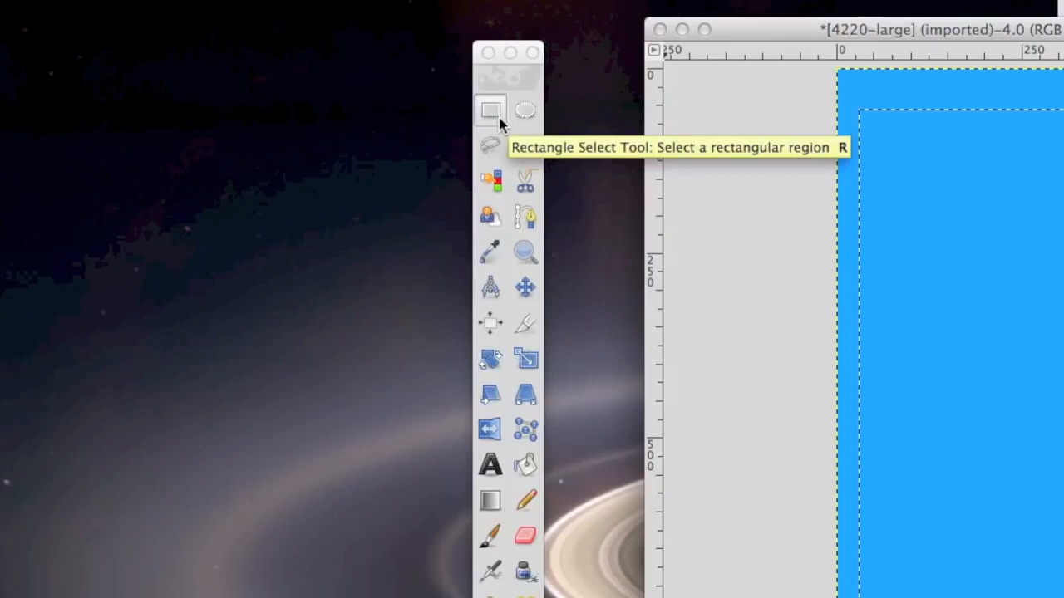
Make a rectangular selection in the lower middle of the sweg layer and paint gray Paintbrush strokes inside it.
left_click(492, 111)
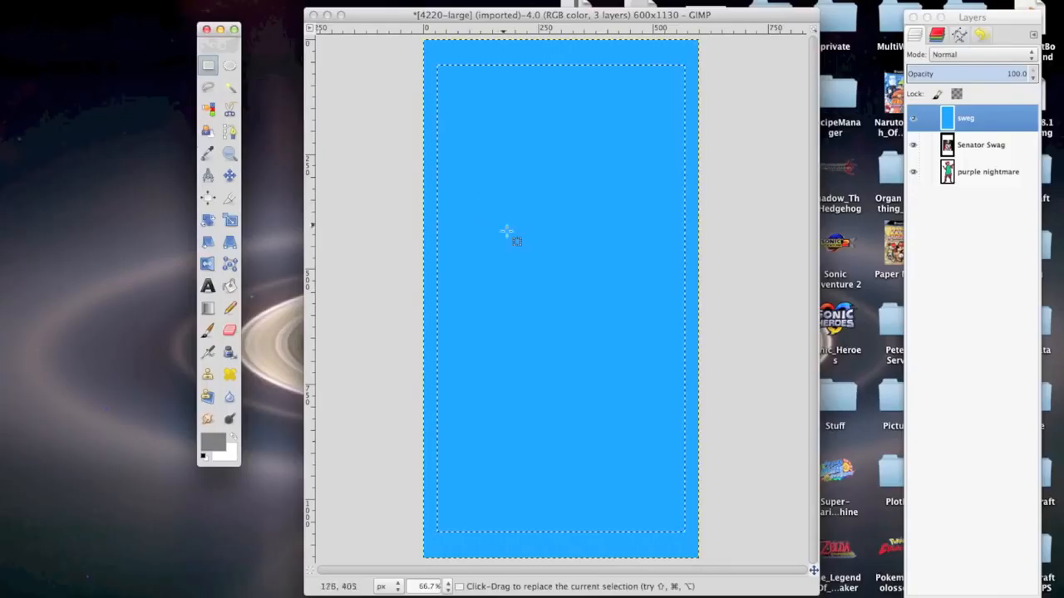
left_click_drag(510, 309, 618, 380)
left_click(207, 330)
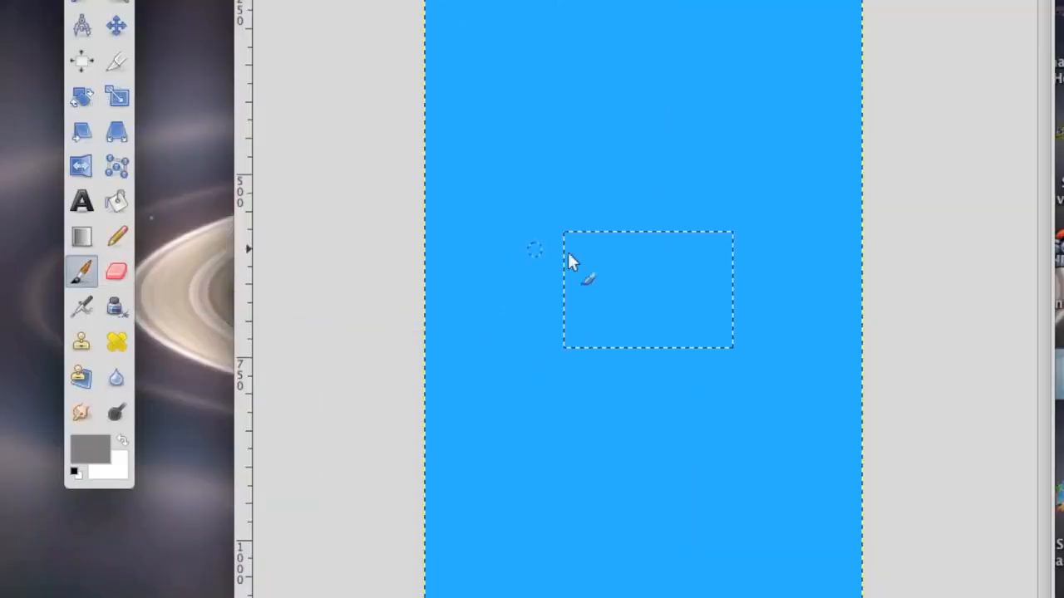
left_click_drag(537, 336, 565, 325)
mouse_move(652, 283)
left_mouse_down()
mouse_move(614, 329)
mouse_move(713, 341)
mouse_move(589, 296)
mouse_move(558, 291)
left_mouse_up()
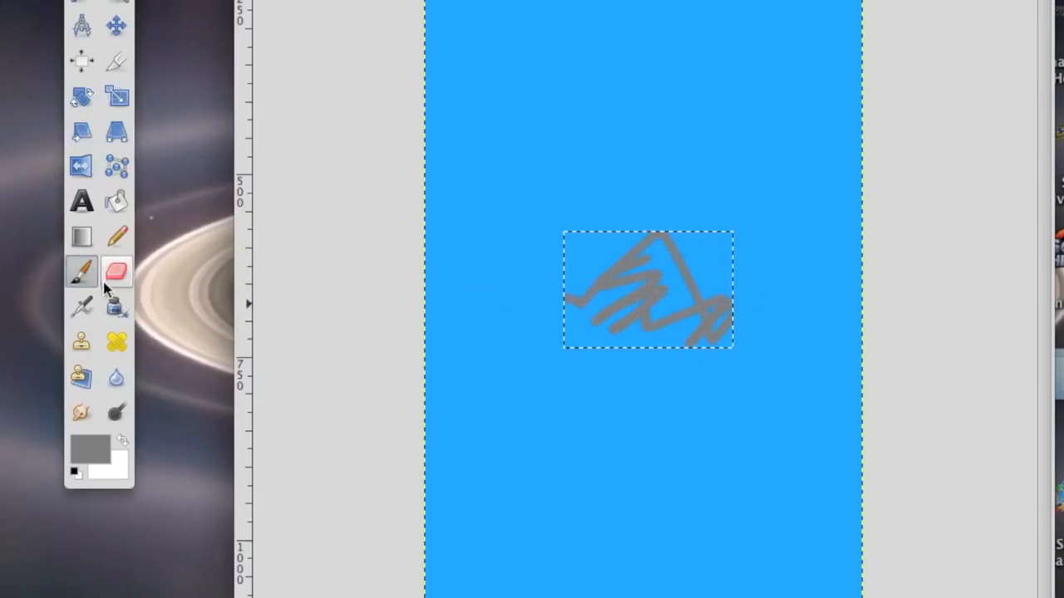
Fill the rectangular selection with the foreground color, and do the same with a new elliptical selection drawn above it.
left_click(102, 12)
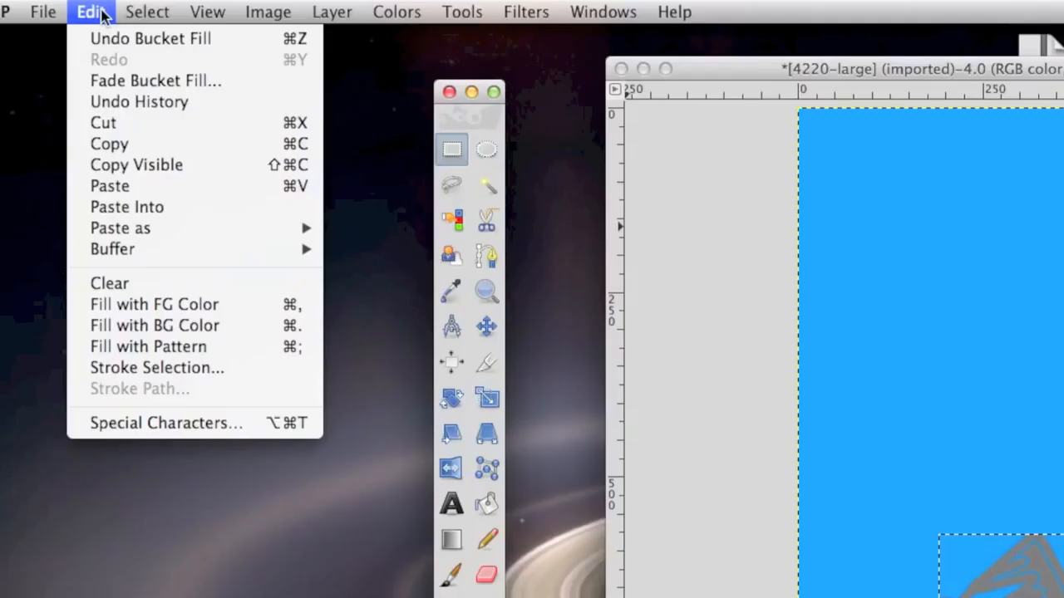
left_click(238, 306)
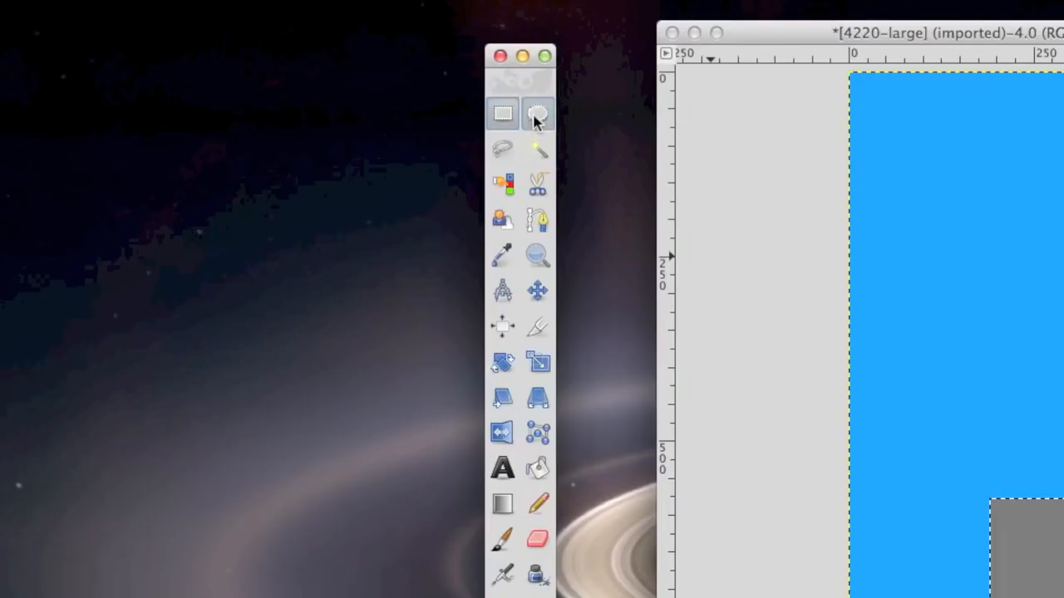
left_click(223, 61)
left_click_drag(907, 260, 1038, 421)
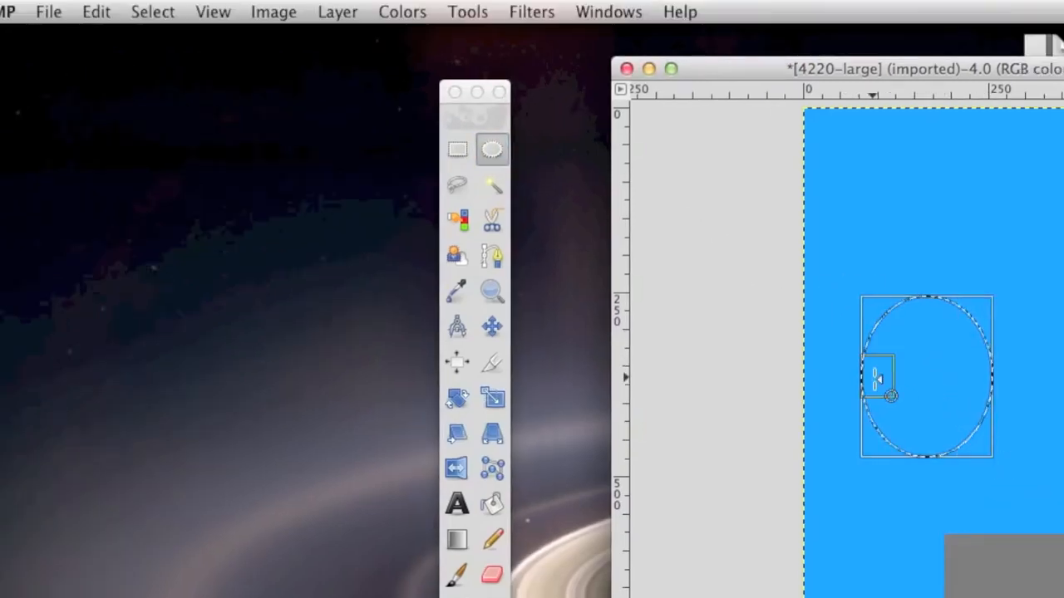
left_click(96, 11)
left_click(125, 304)
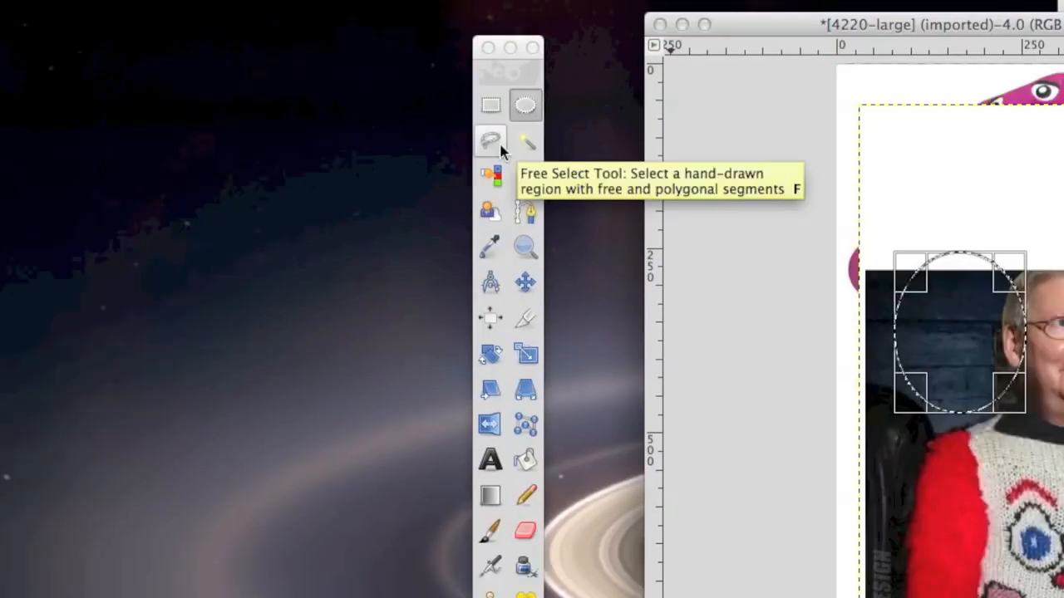
Outline the man's head and the body of his sweater on the Senator Swag layer as a Free Select selection.
left_click(499, 148)
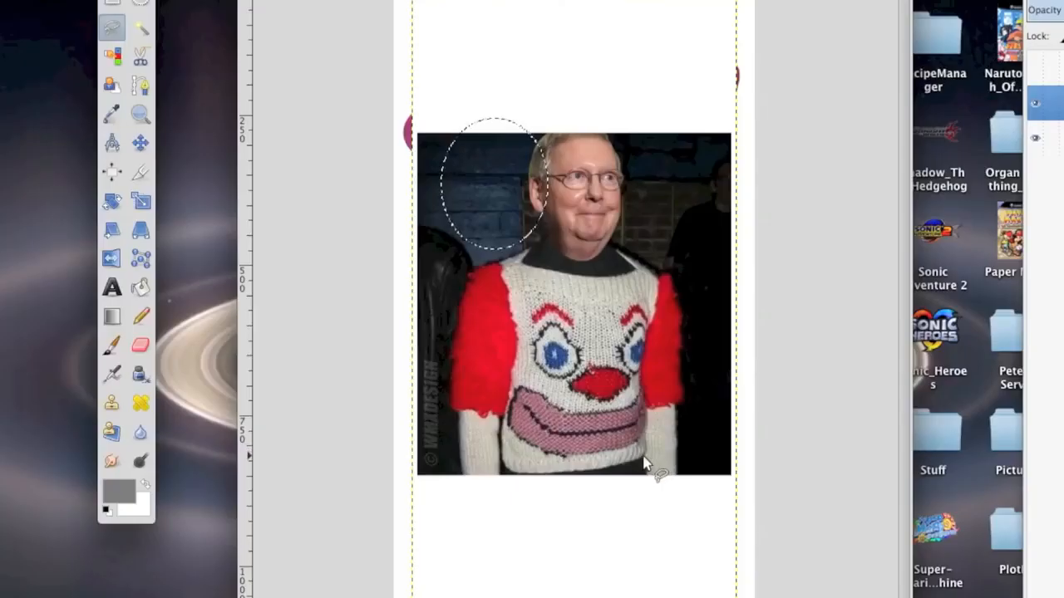
left_click(646, 427)
left_click(644, 404)
left_click(639, 384)
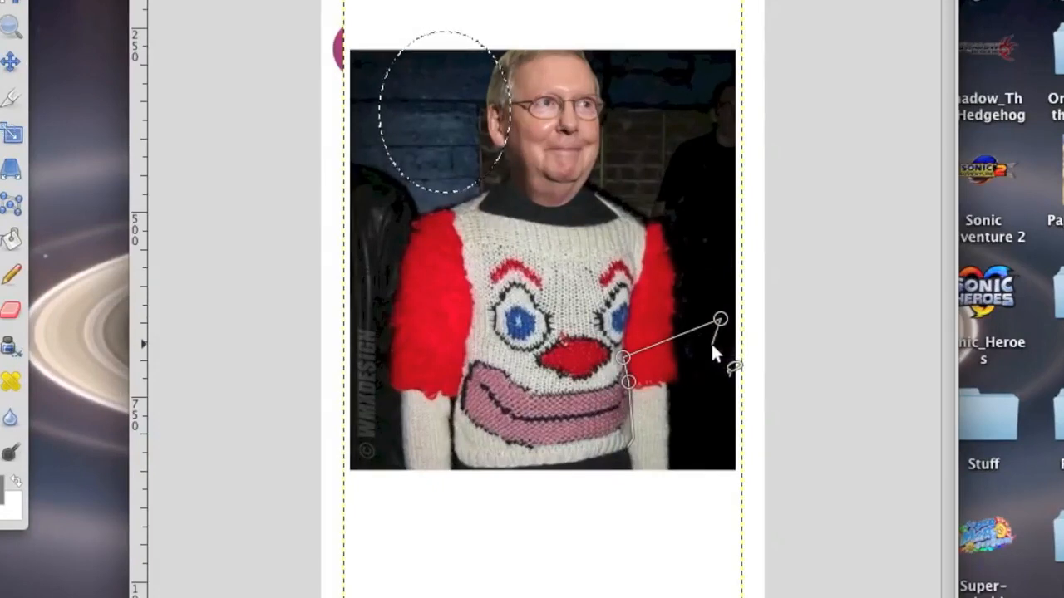
key("BackSpace")
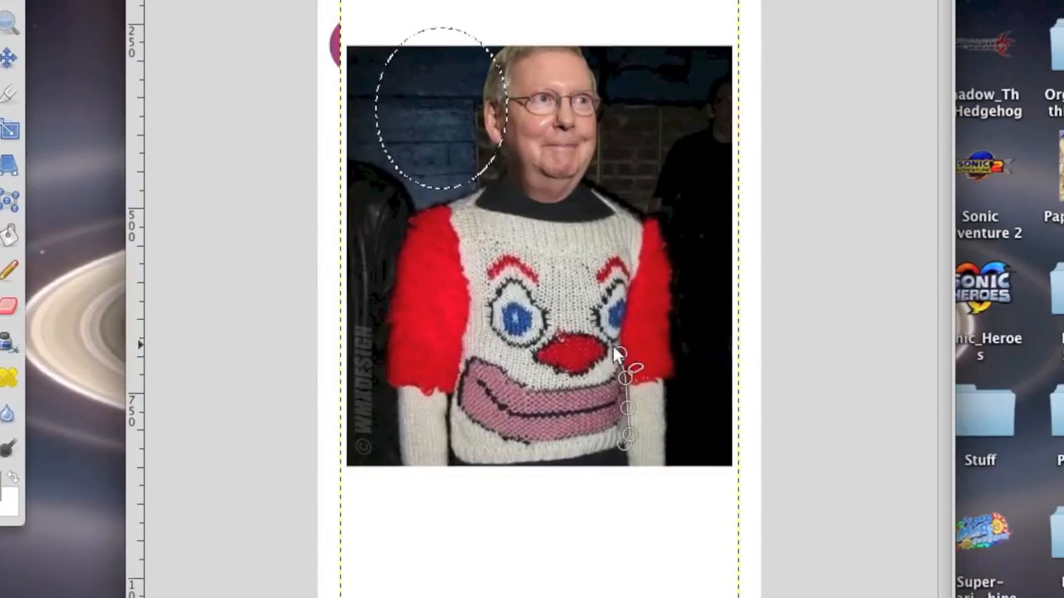
mouse_move(628, 408)
left_mouse_down()
mouse_move(692, 399)
mouse_move(627, 408)
left_mouse_up()
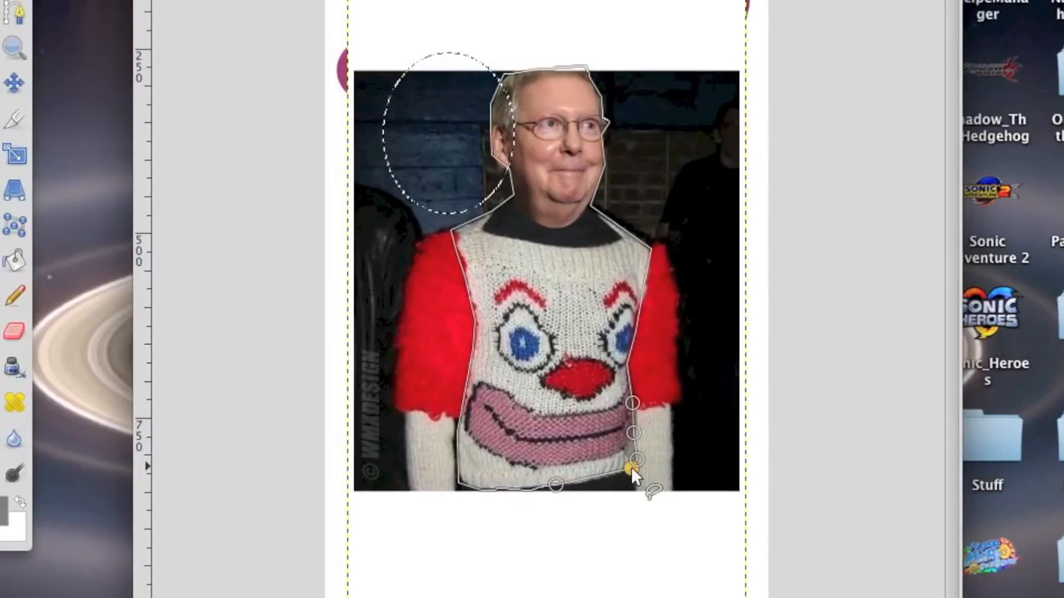
key("Return")
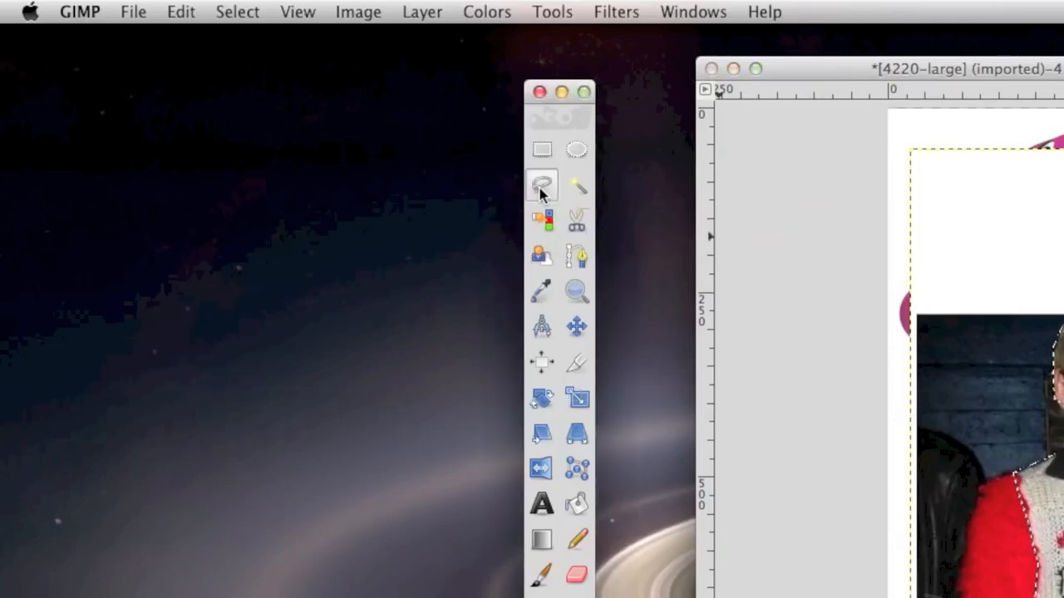
Using Free Select in add mode, select both mittened hands on the purple nightmare layer and fill them with the foreground color.
double_click(541, 190)
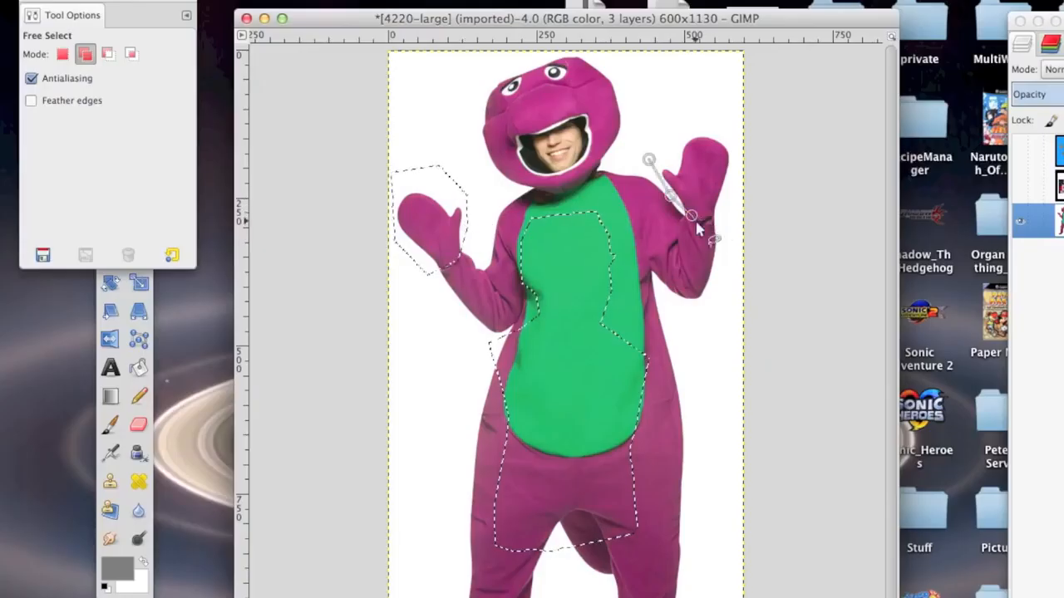
left_click(695, 218)
key("ctrl")
left_click_drag(648, 283, 478, 581)
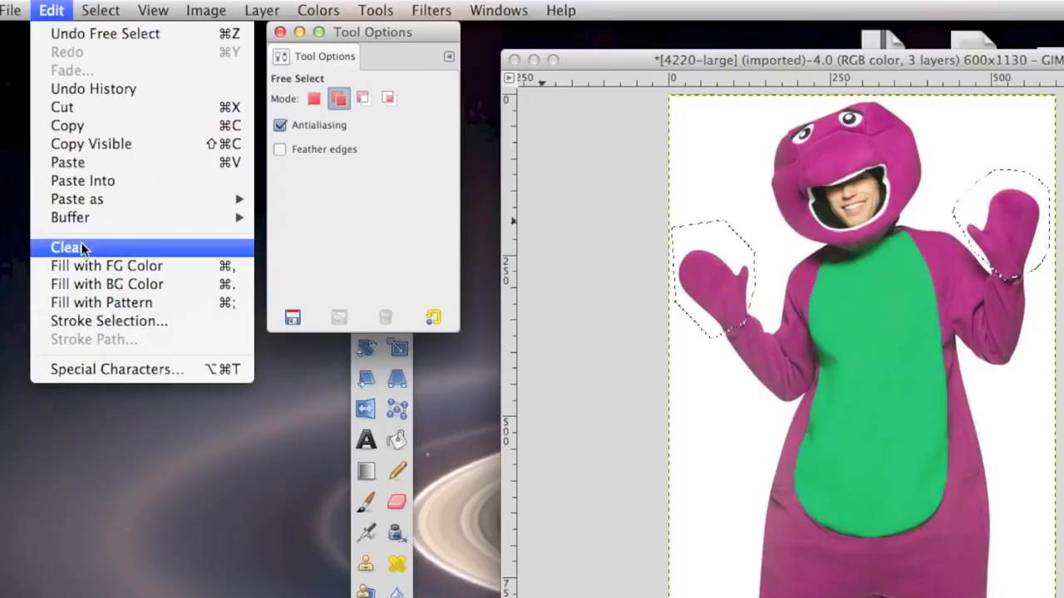
left_click(83, 181)
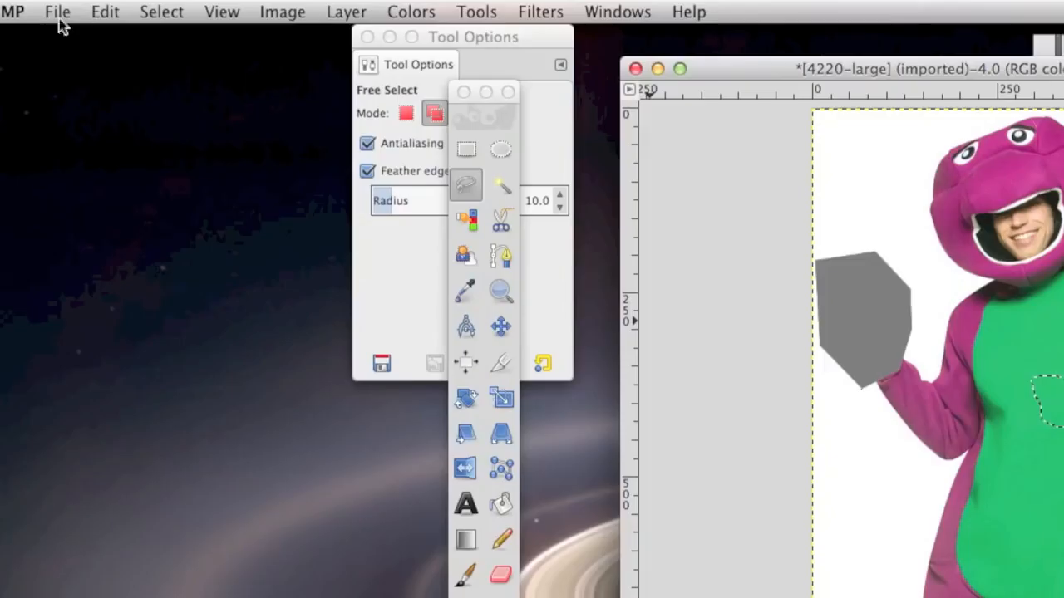
Fill the small feathered selection on the costume's green belly with the foreground color.
left_click(91, 6)
left_click(139, 306)
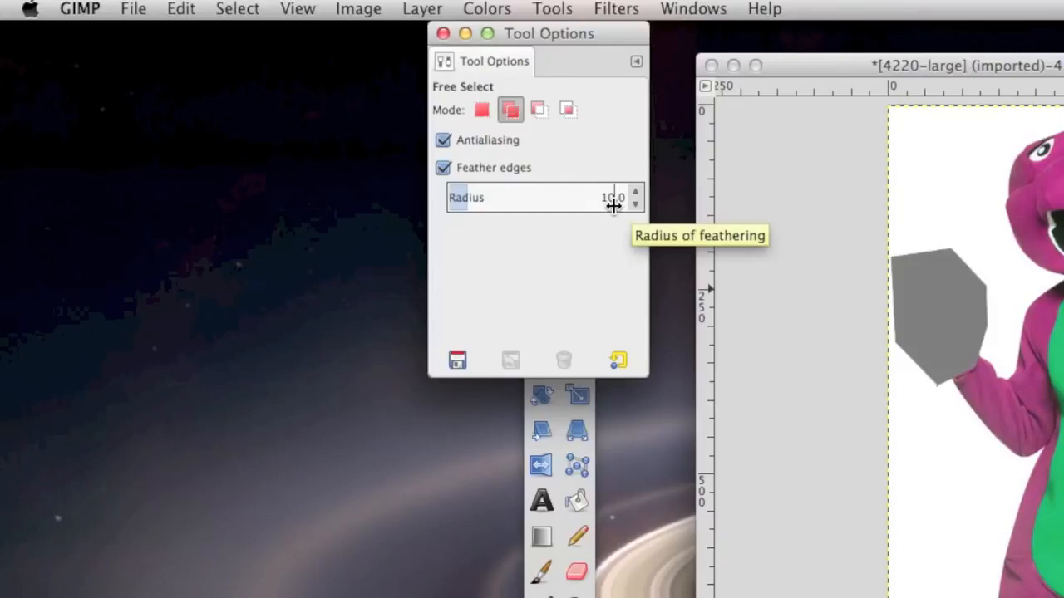
Set the feather radius to 100 and fill a freehand selection across the costume's lower belly and side with the foreground color.
left_click(74, 78)
type("0")
key("Return")
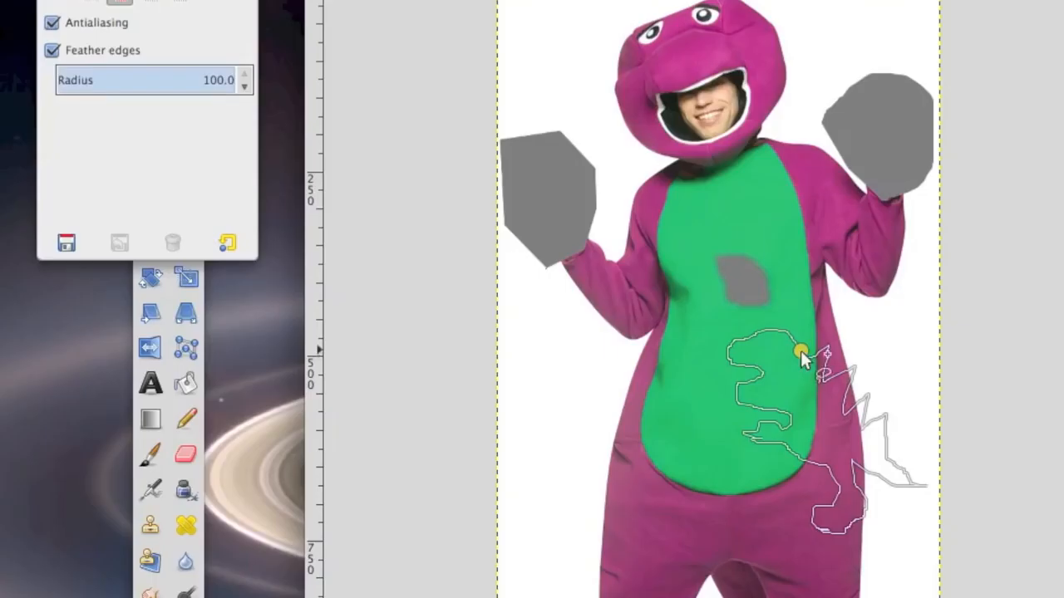
left_click(801, 351)
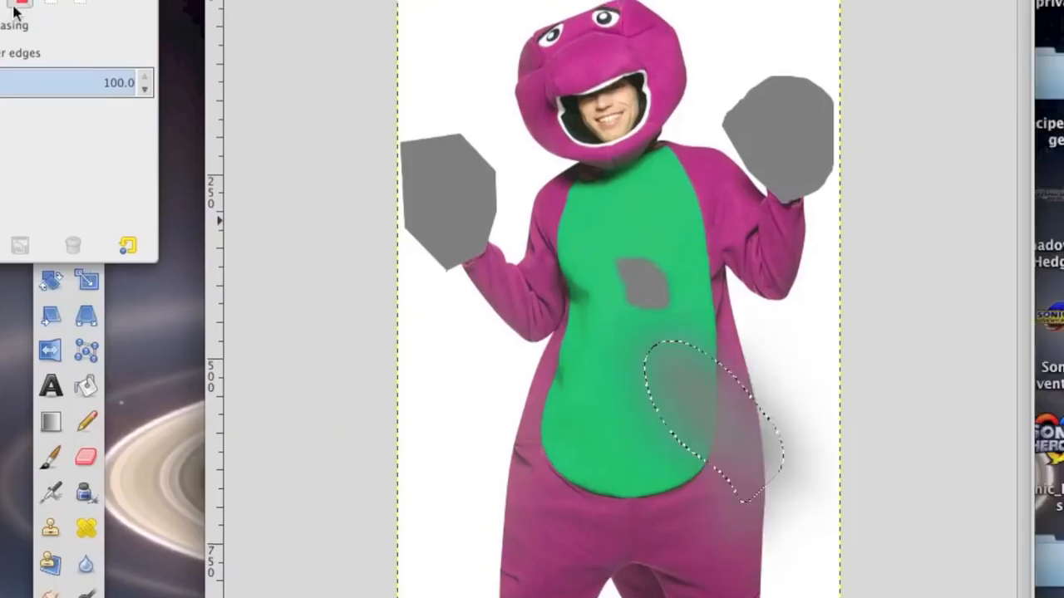
Select the white background around the costume with Fuzzy Select and fill it with bright pink.
left_click(111, 4)
left_click(685, 316)
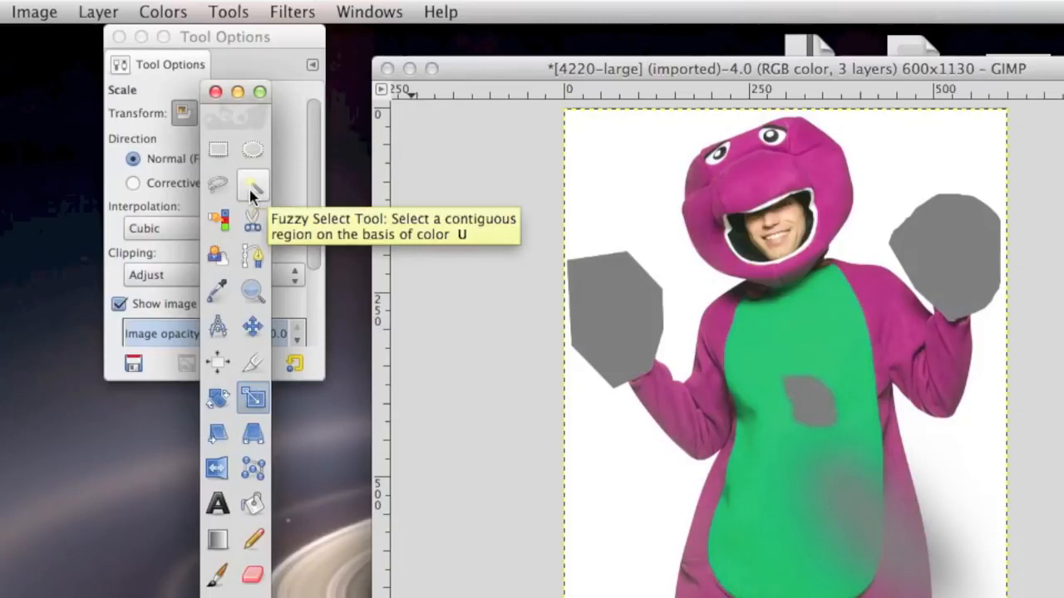
left_click(249, 188)
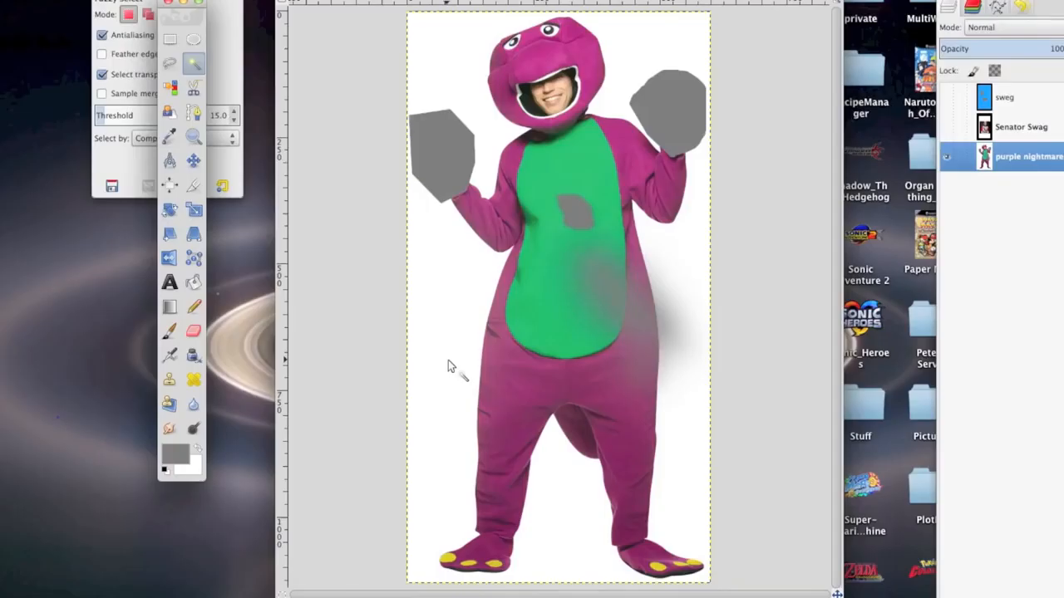
left_click(448, 360)
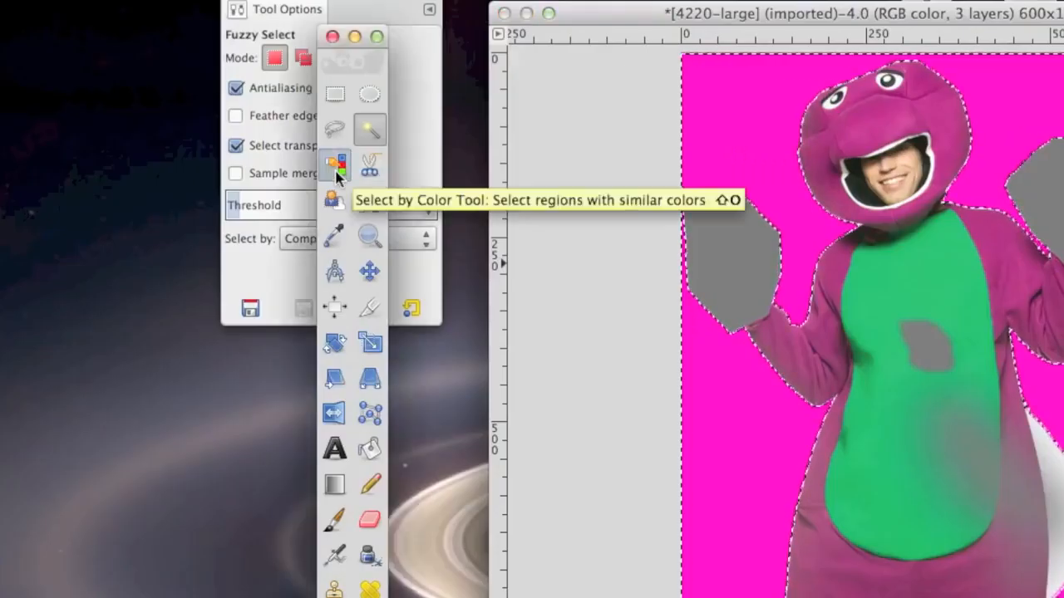
Select the skin tones of the face inside the costume with Select by Color and fill them with the pattern.
left_click(336, 168)
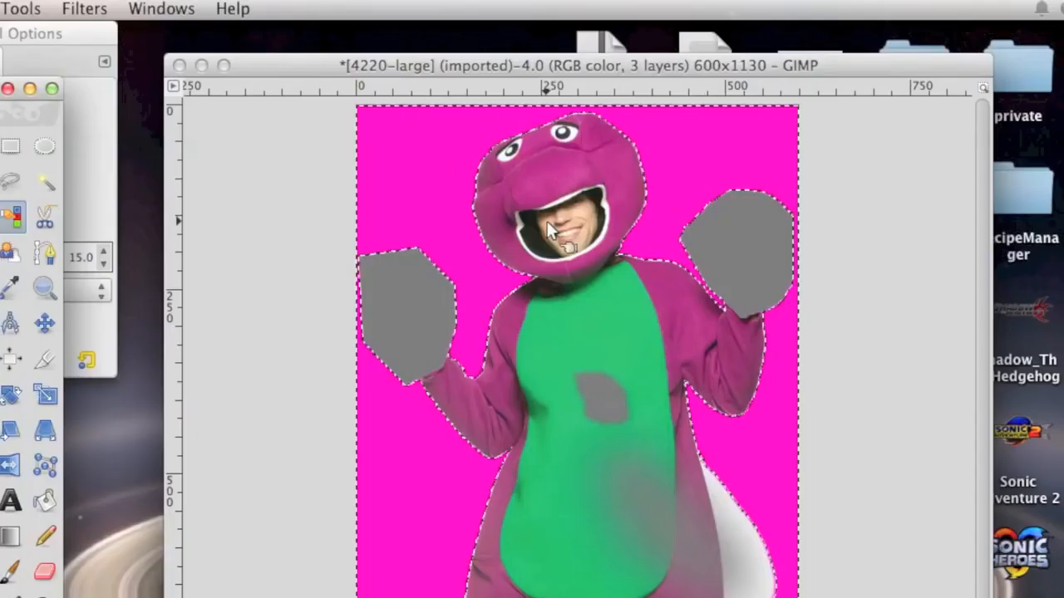
left_click(873, 180)
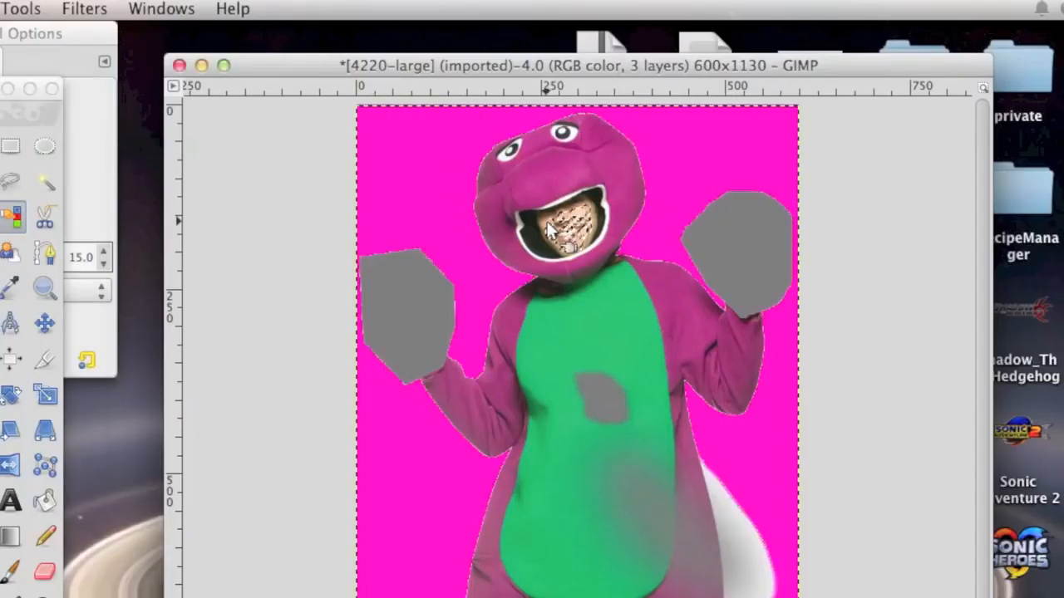
left_click(46, 12)
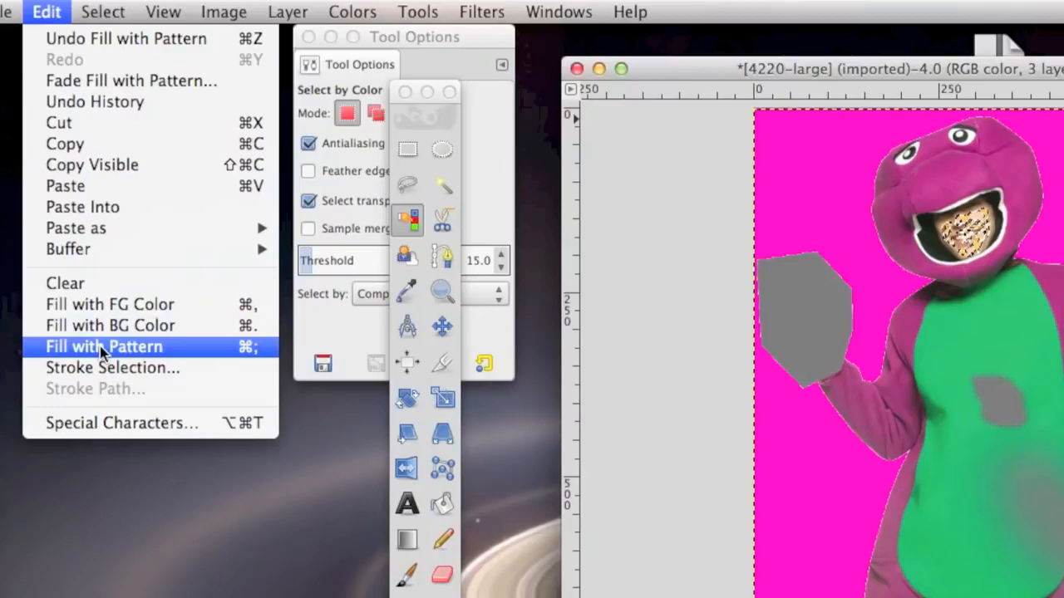
left_click(100, 347)
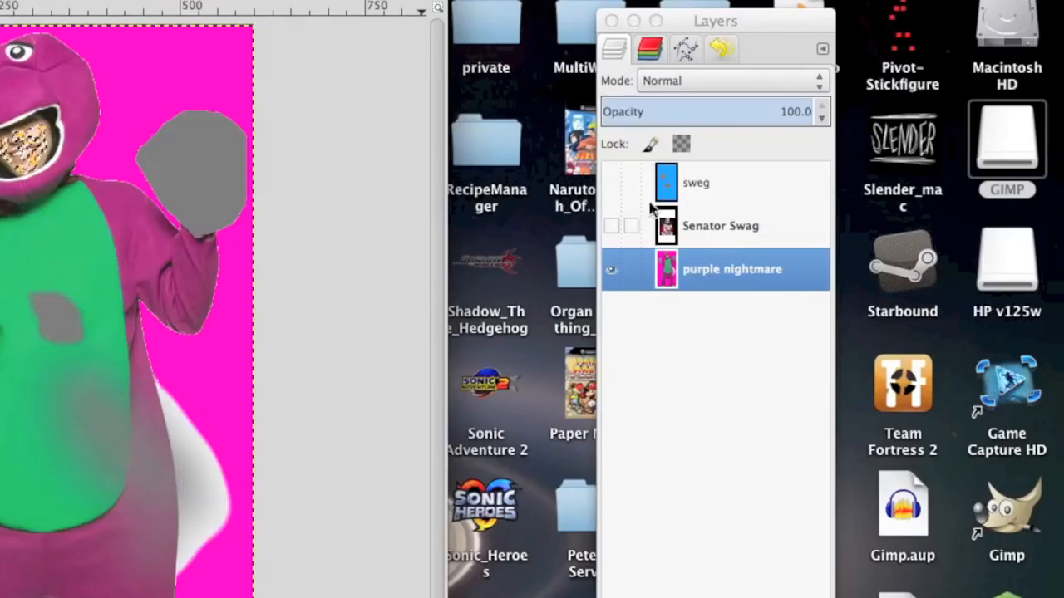
Add a Patterns tab to the Layers dock.
left_click(822, 48)
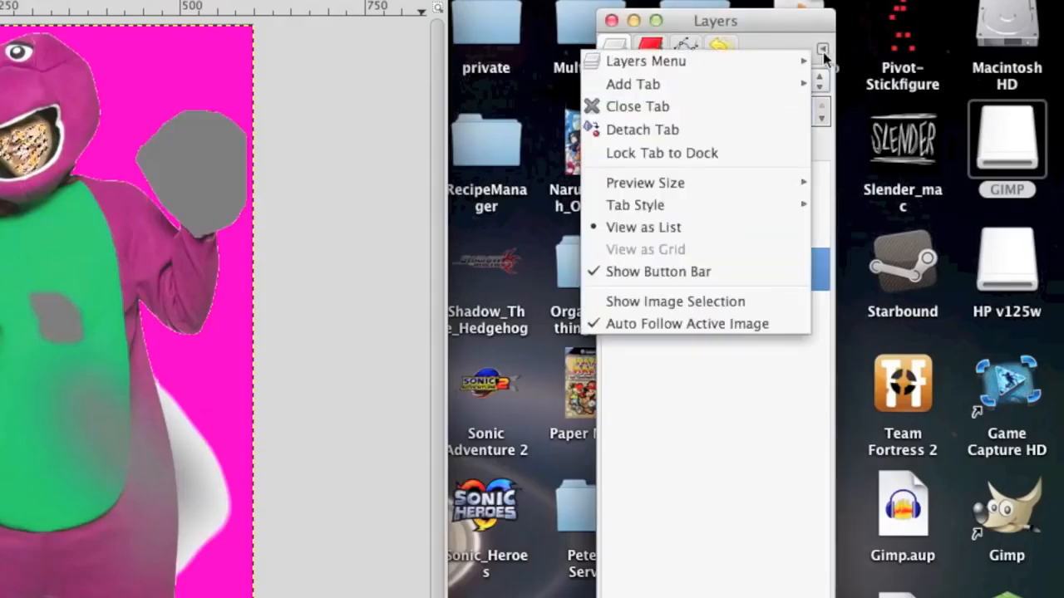
mouse_move(796, 87)
left_click(873, 448)
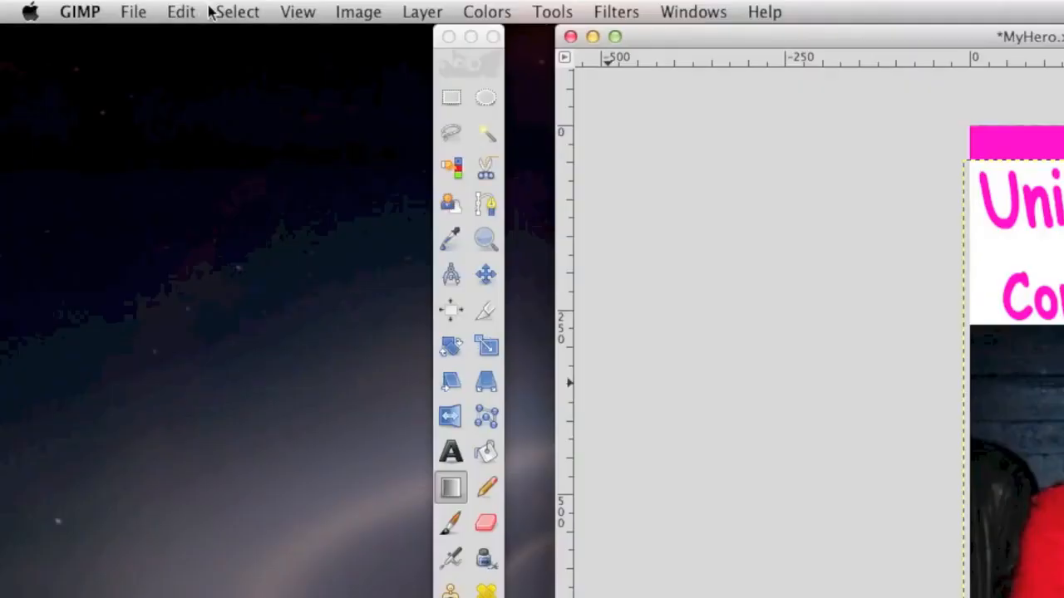
Clear the current selection and trace the man's head on the Senator Swag layer as a Scissors Select selection.
left_click(224, 12)
left_click(234, 61)
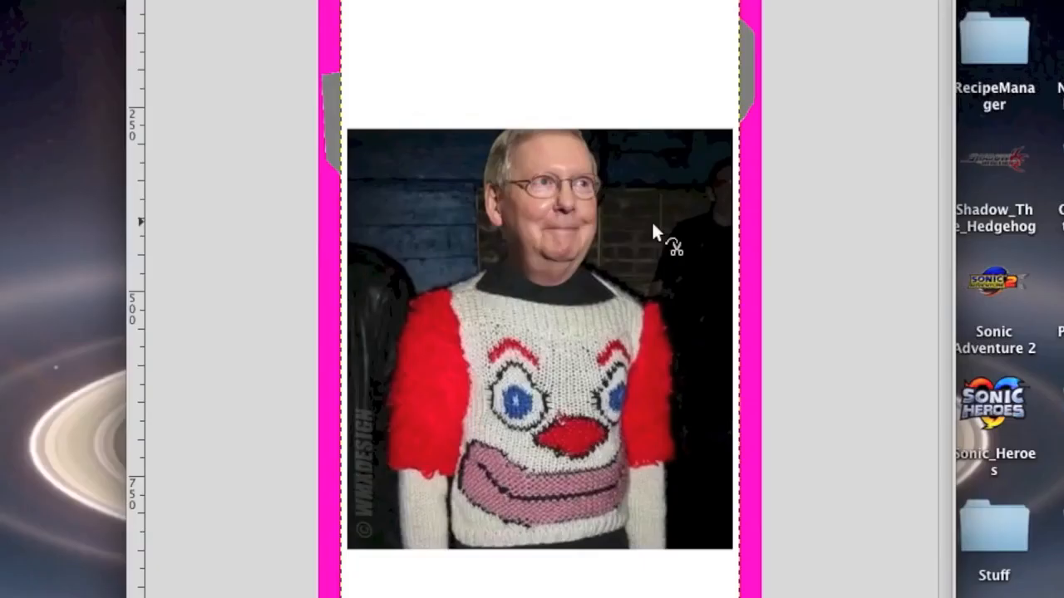
left_click(594, 239)
left_click(577, 283)
left_click(543, 285)
left_click(508, 277)
left_click(493, 218)
left_click(481, 198)
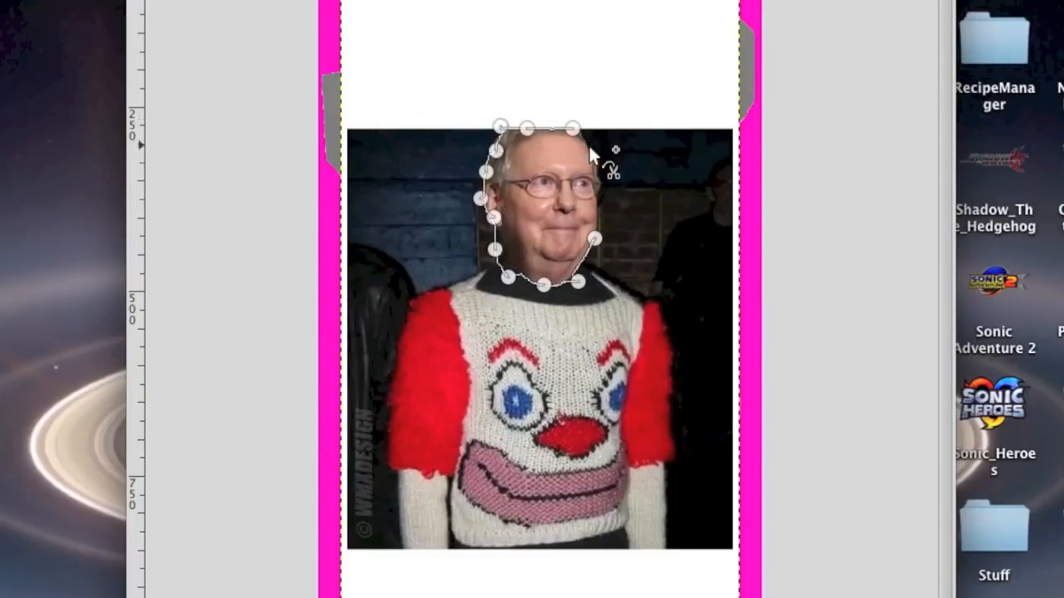
left_click(594, 210)
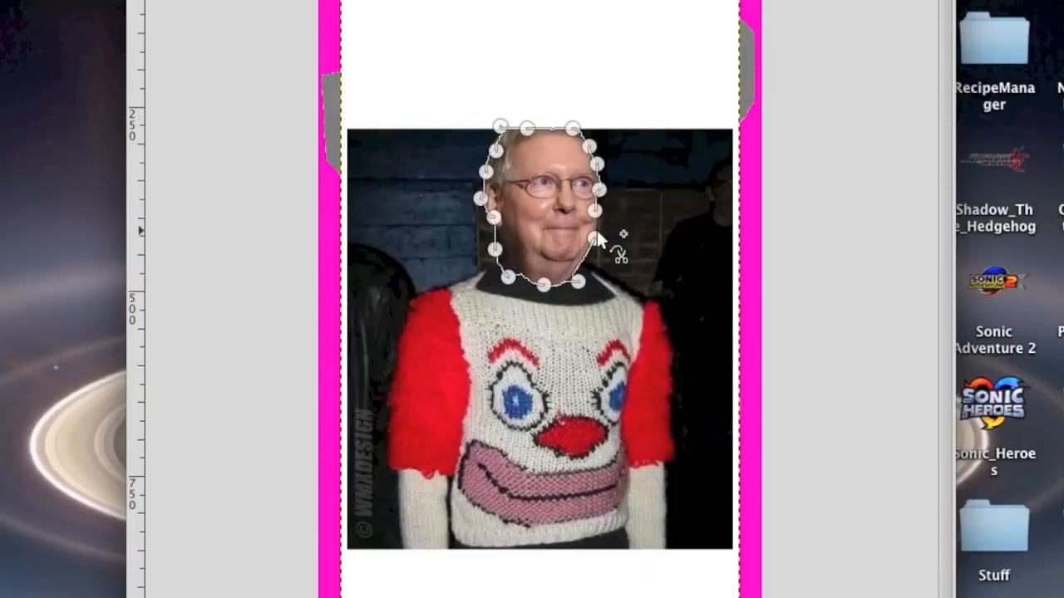
left_click(547, 213)
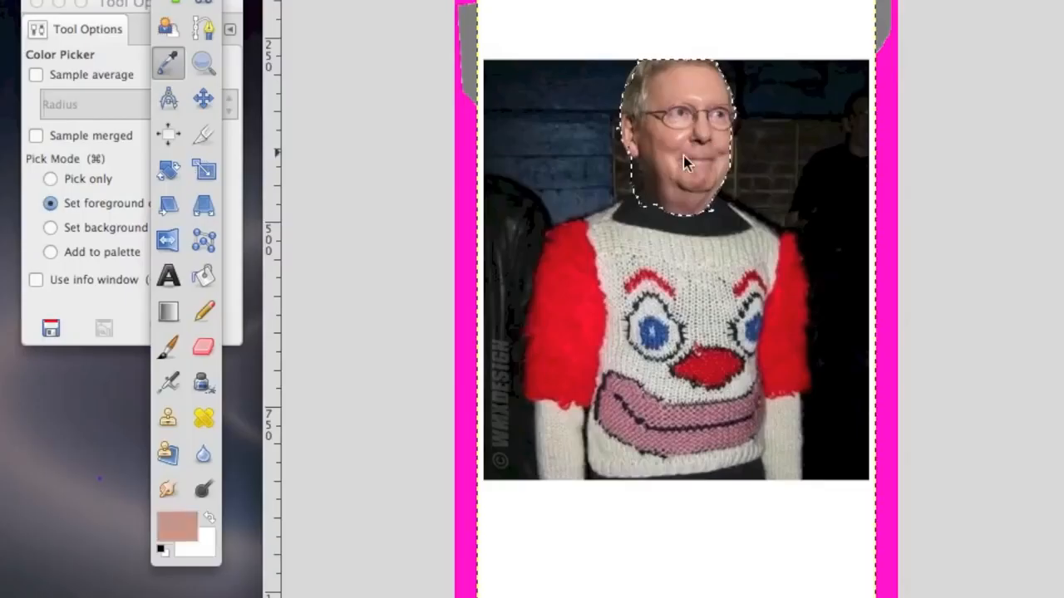
Sample a foreground color from the man's face, and enable Sample average with a much larger radius for the Color Picker.
left_click_drag(681, 149, 687, 118)
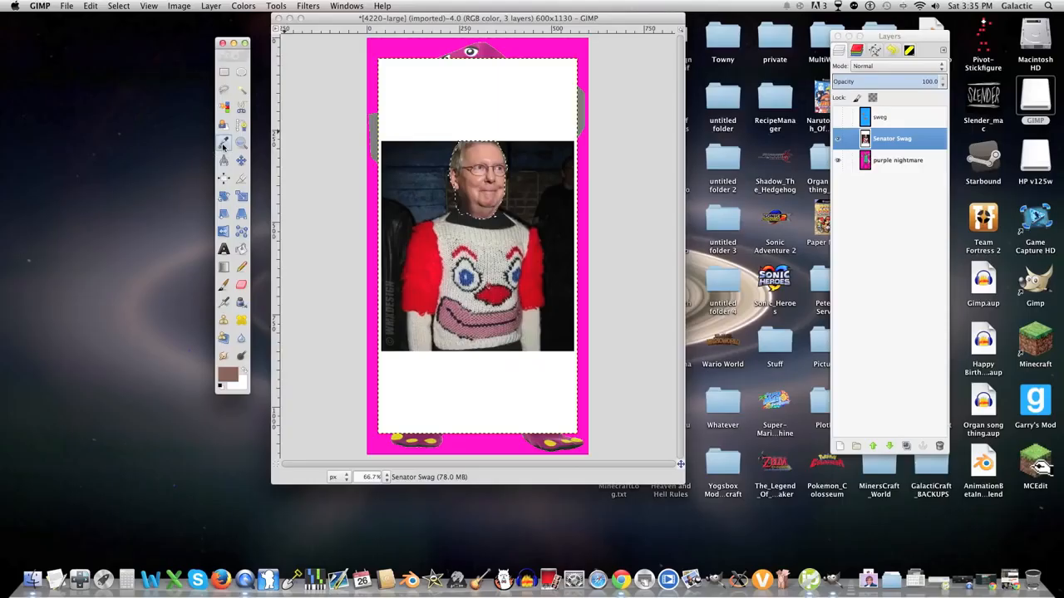
double_click(167, 66)
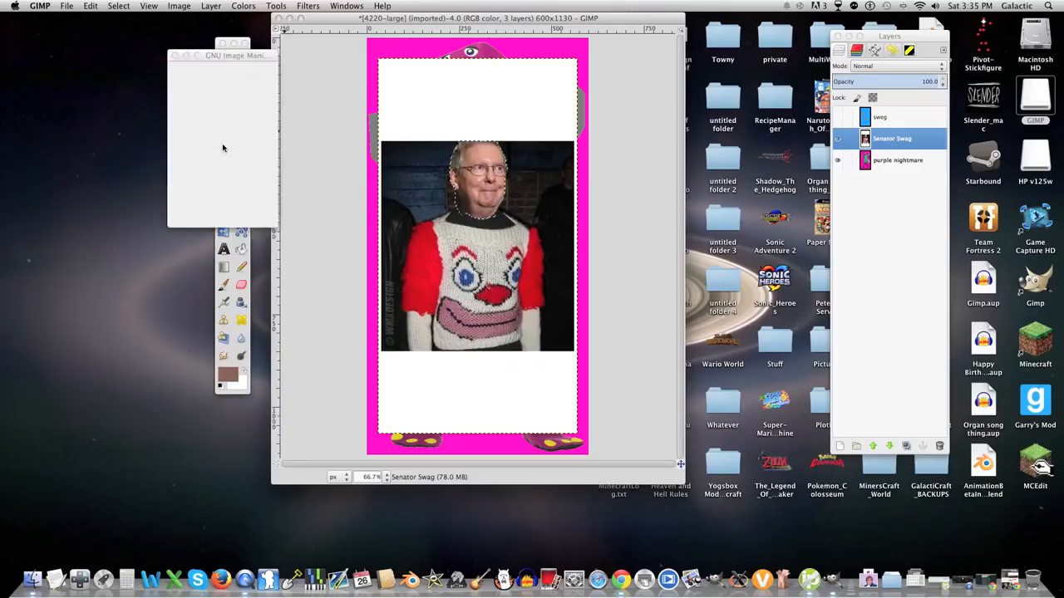
left_click(176, 92)
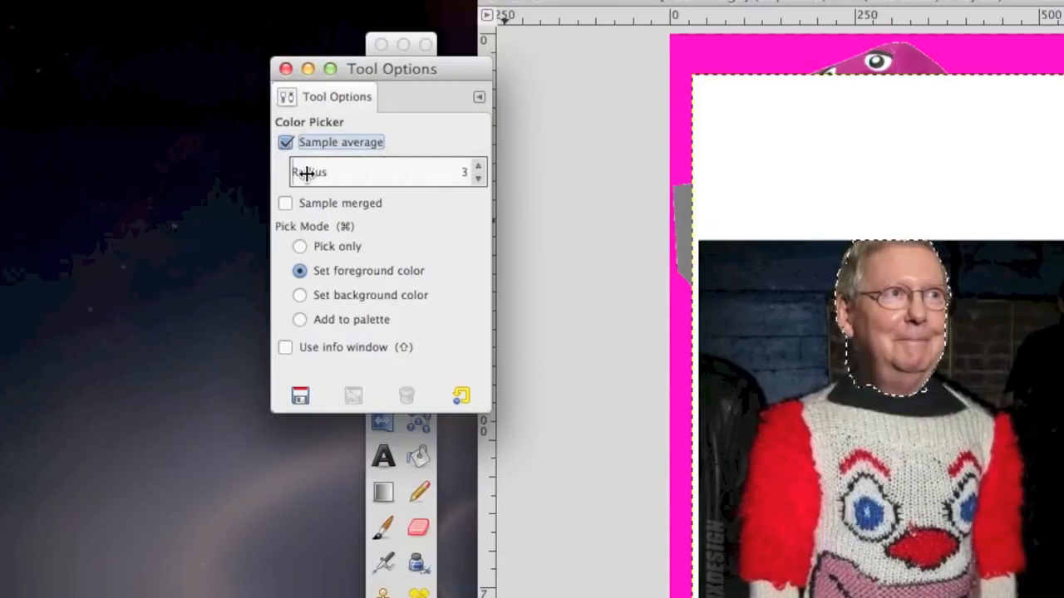
left_click_drag(307, 172, 890, 199)
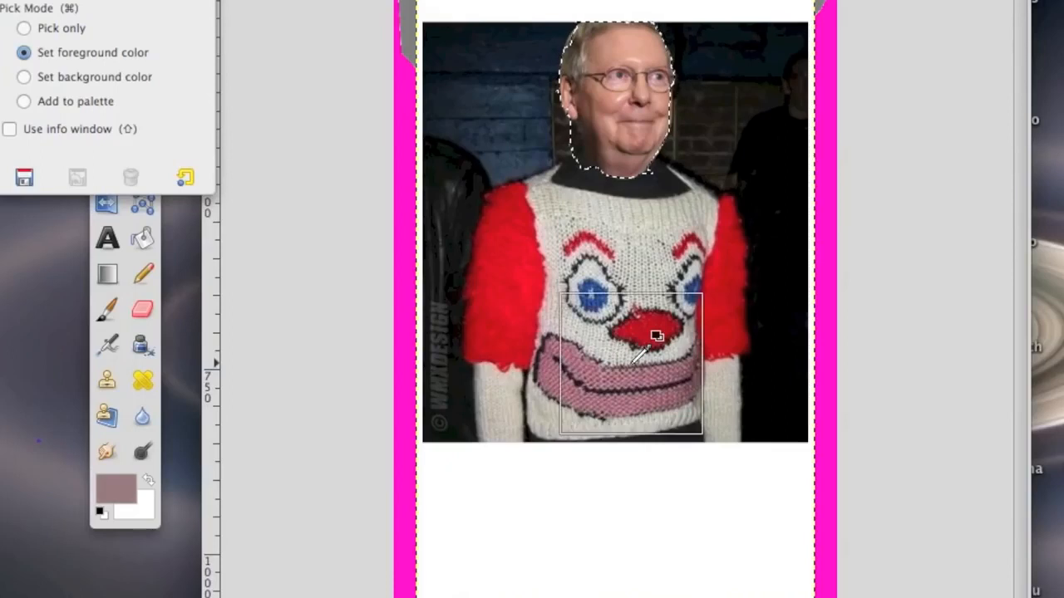
Sample averaged foreground colors from several areas of the sweater and the neckline below the face.
left_click(701, 276)
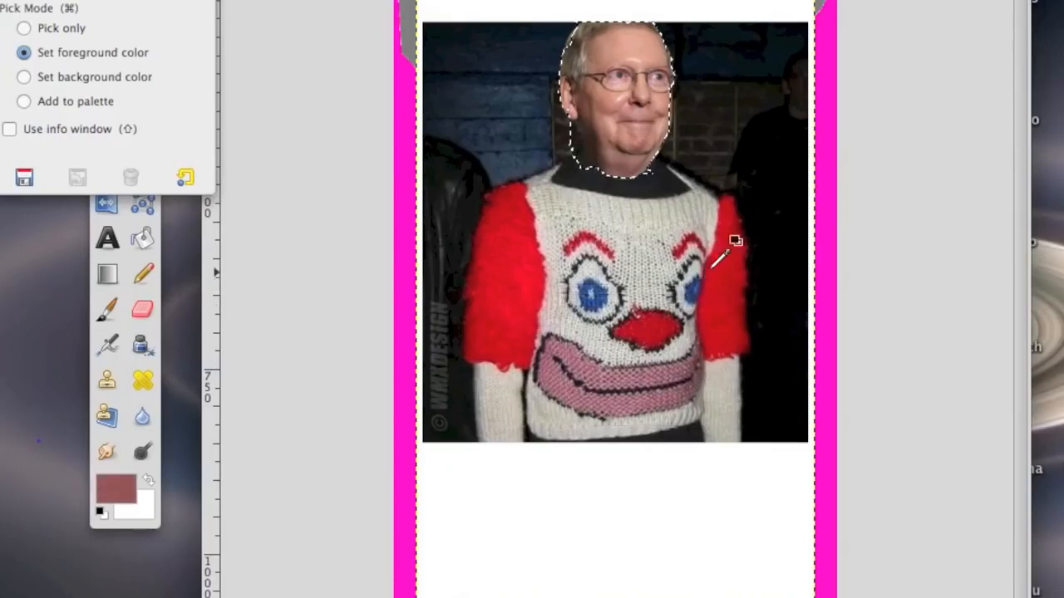
left_click_drag(689, 270, 641, 283)
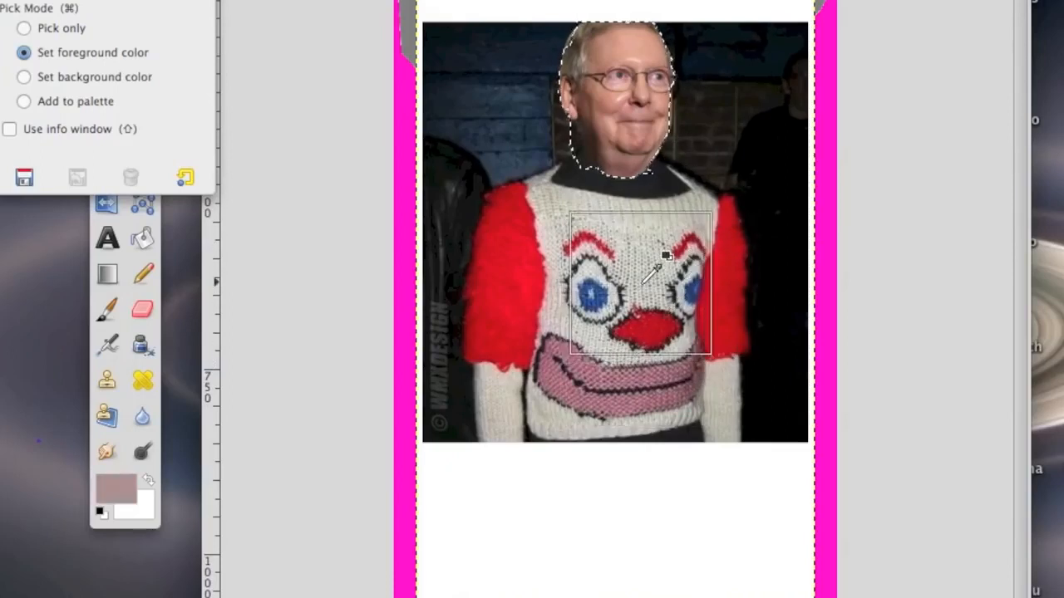
left_click(622, 191)
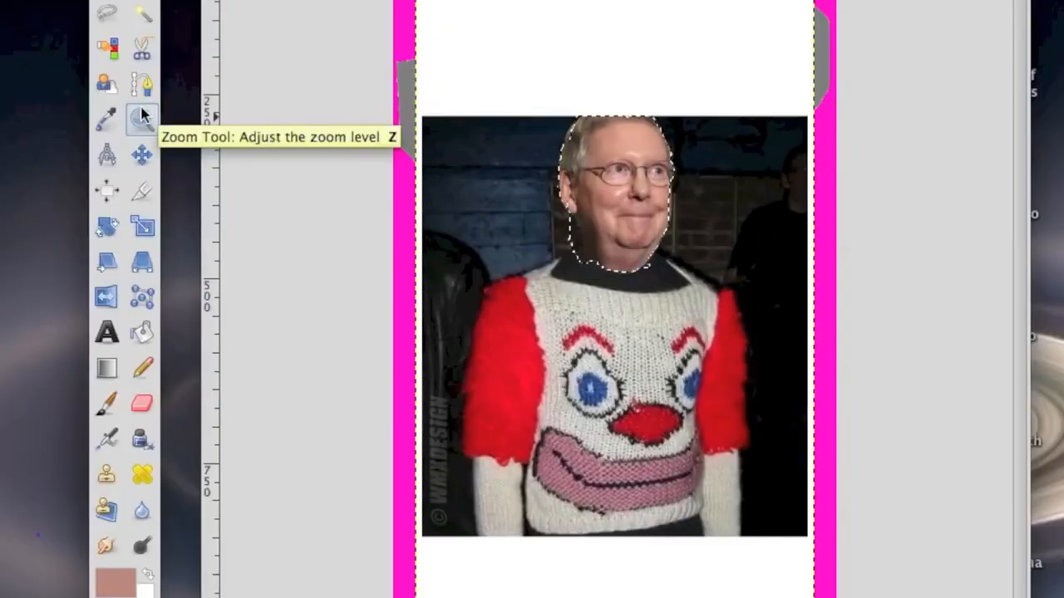
Zoom in on the man's face with the Zoom tool until individual pixels show, and zoom back out.
left_click(141, 120)
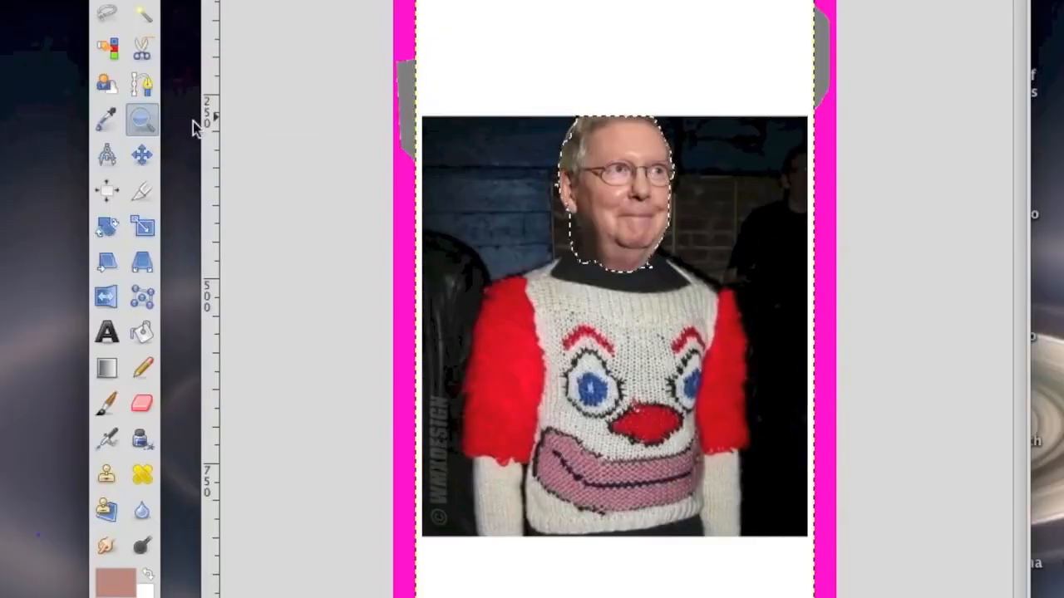
left_click(626, 207)
left_click(625, 204)
left_click(625, 205)
left_click(625, 206)
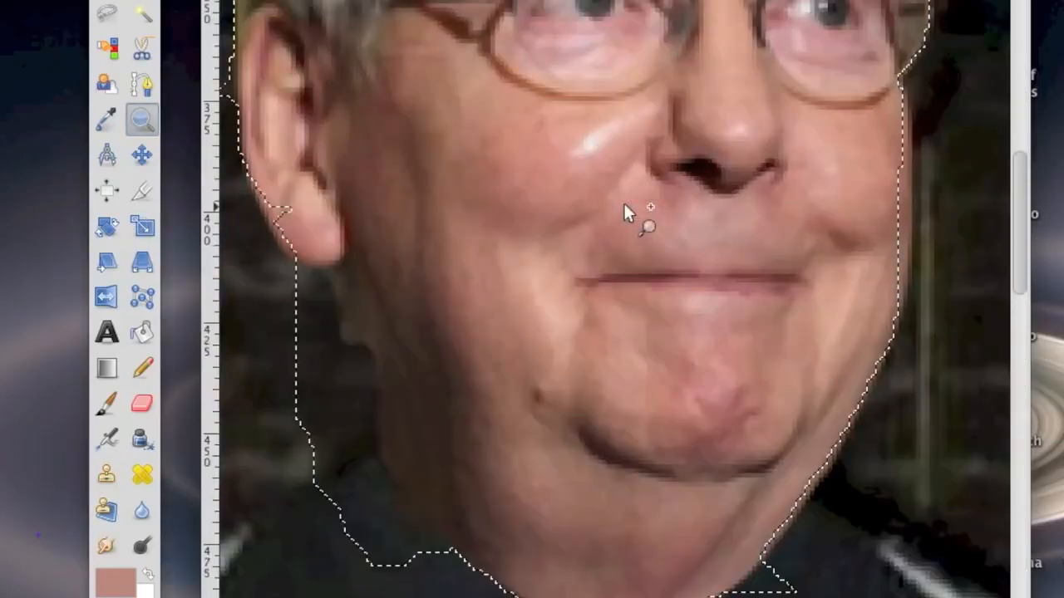
left_click(626, 220)
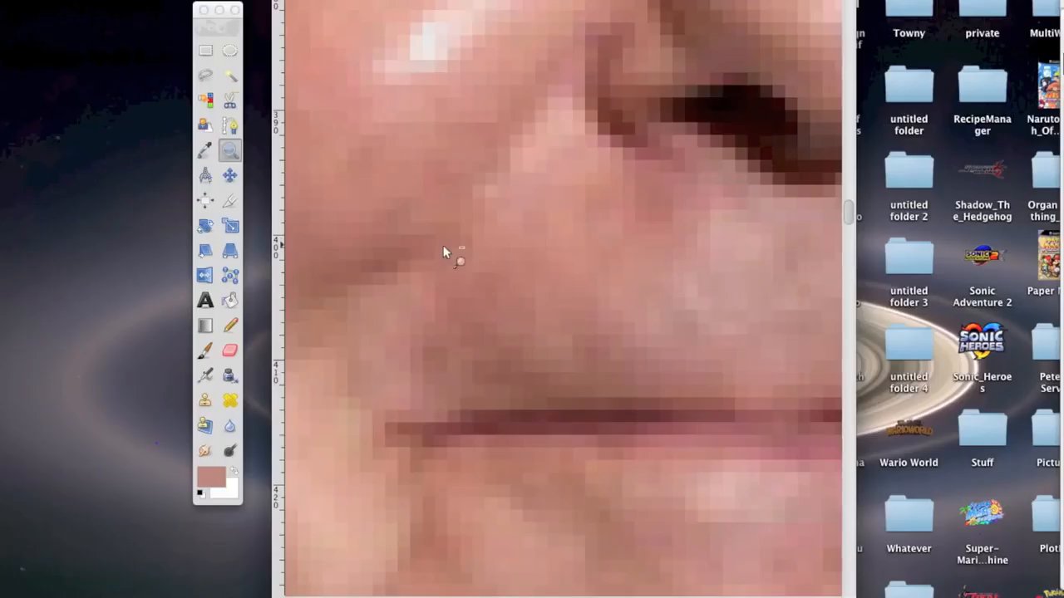
scroll(443, 246, "down", 10)
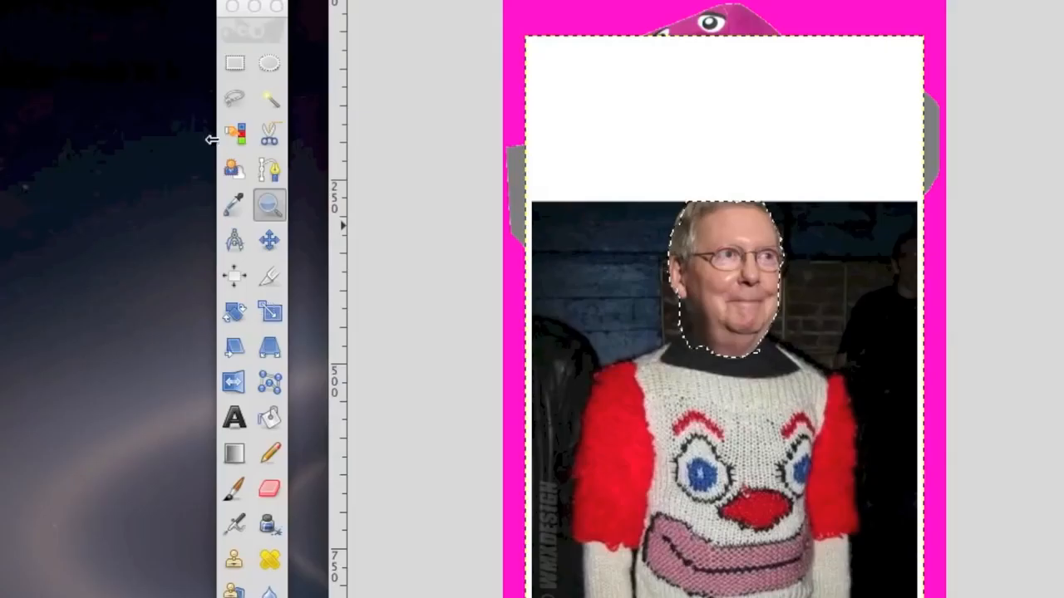
Measure distances and angles around the man's head and shoulder with the Measure tool, using its info window.
left_click(237, 242)
left_click_drag(659, 495, 775, 473)
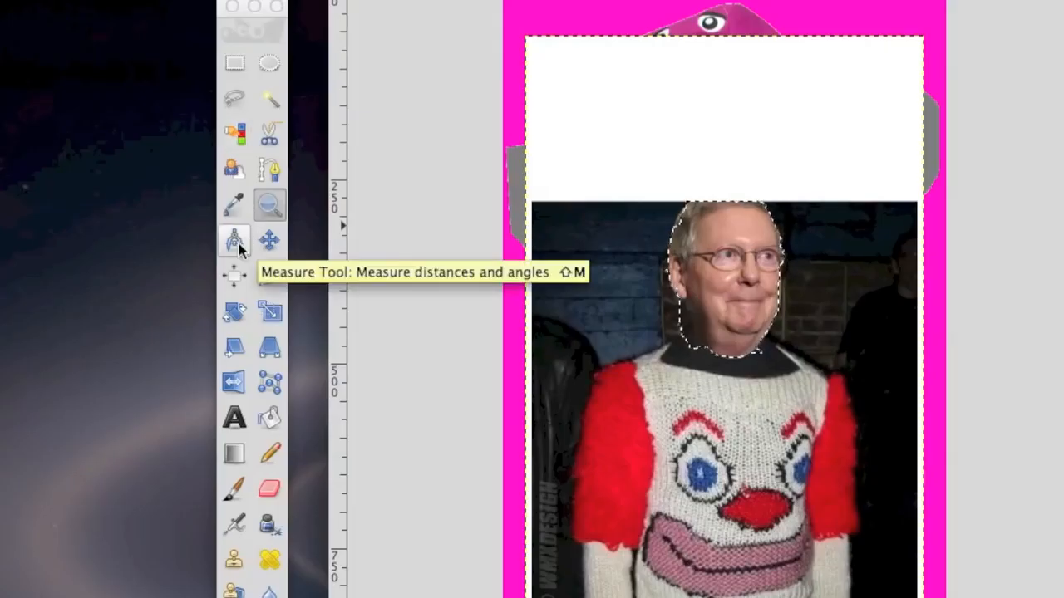
left_click_drag(541, 156, 539, 12)
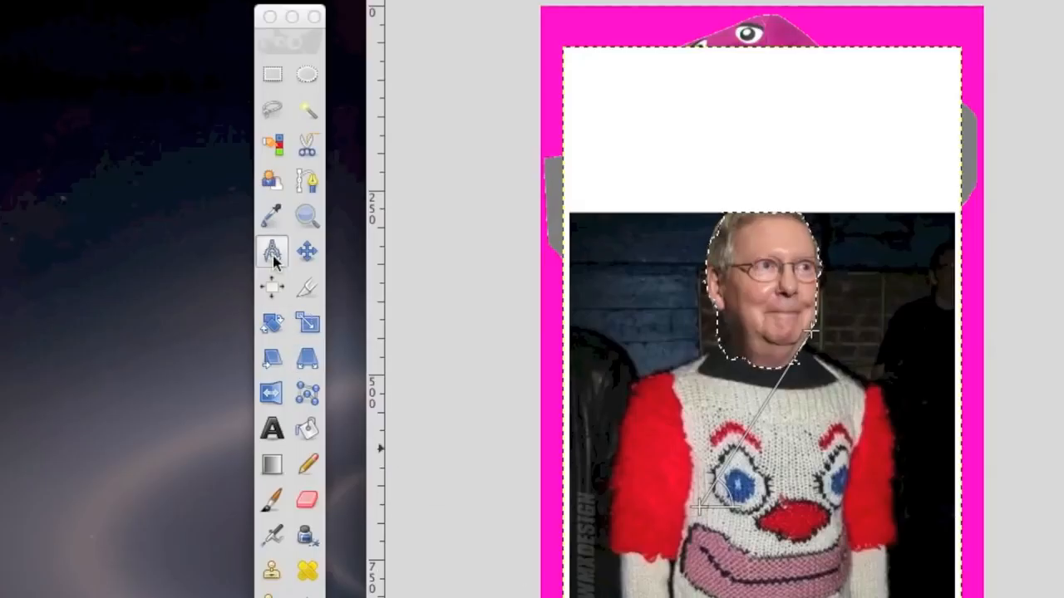
double_click(272, 256)
left_click(178, 152)
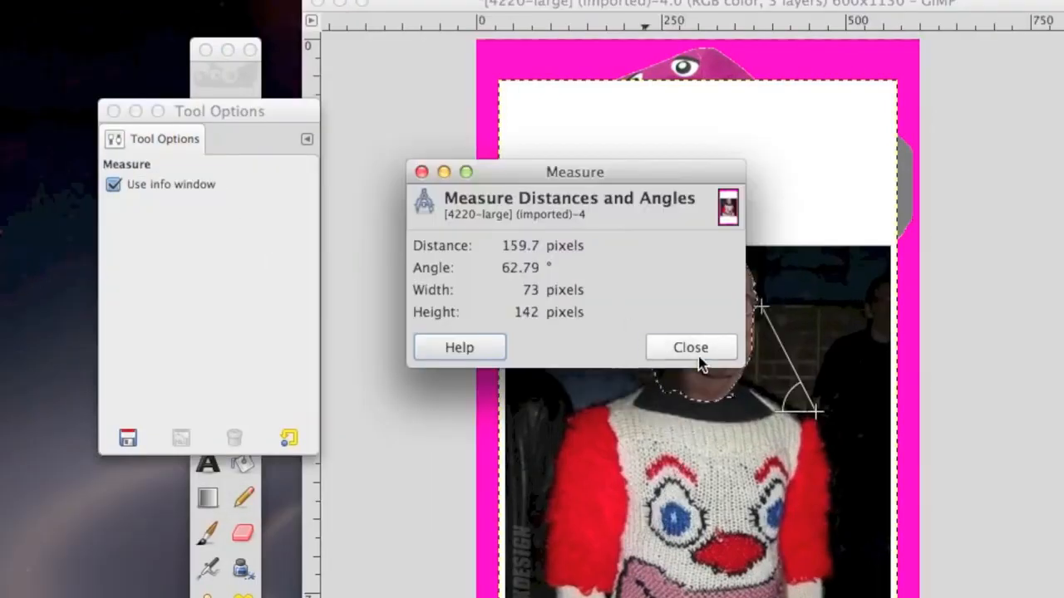
left_click(698, 357)
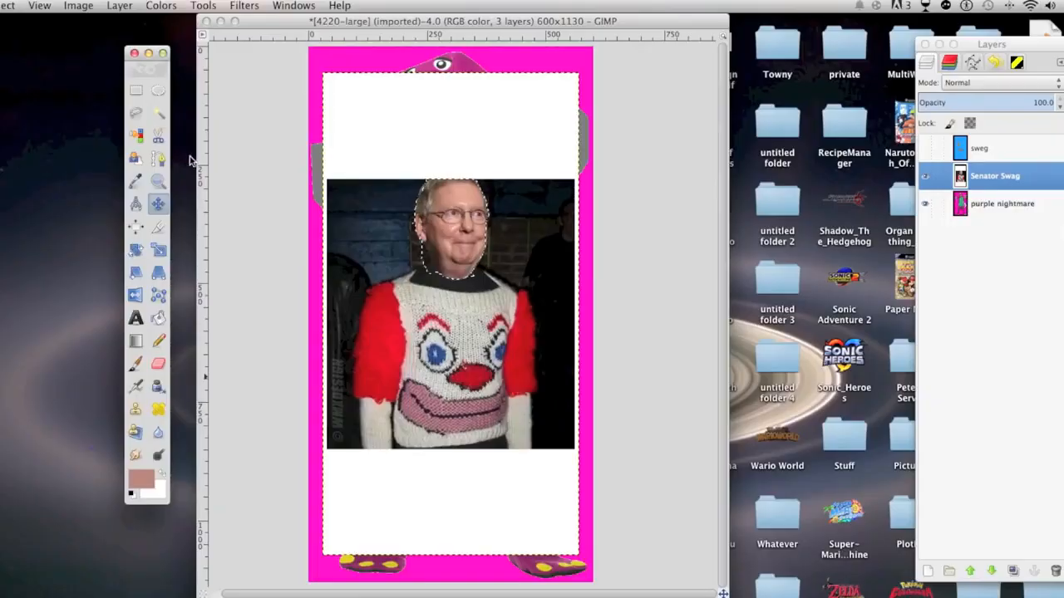
Move the Senator Swag layer slightly, and set the Move tool to Selection mode to shift the head-shaped selection.
left_click_drag(440, 242, 465, 237)
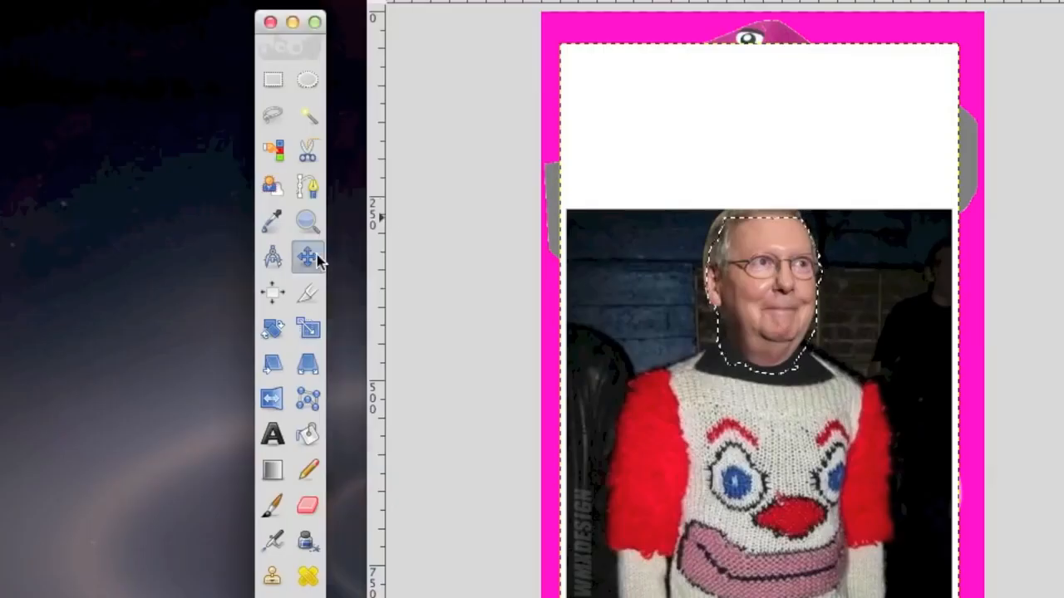
double_click(318, 259)
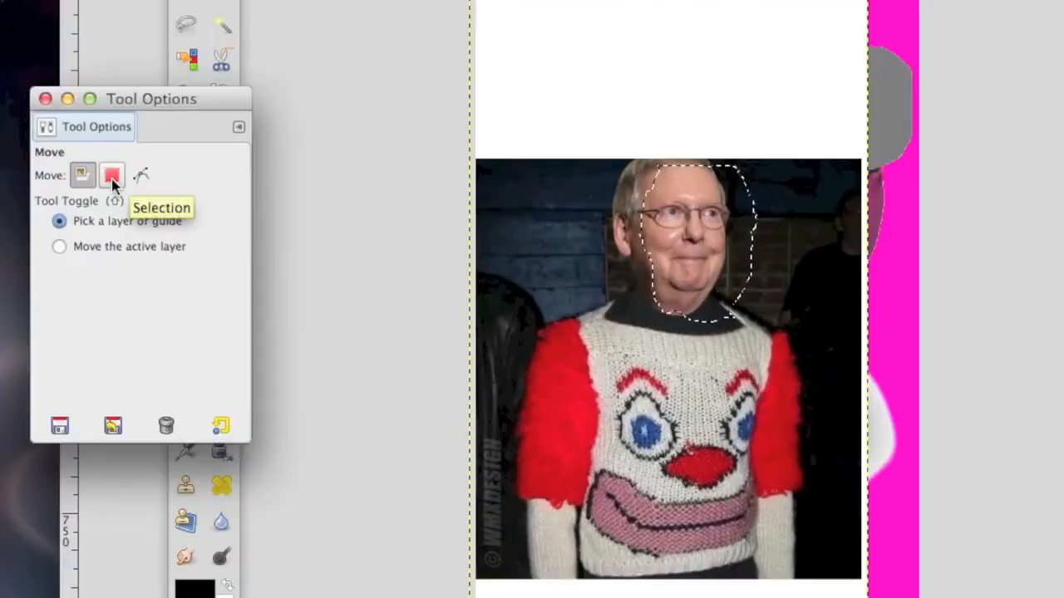
left_click(112, 177)
left_click_drag(618, 242, 611, 307)
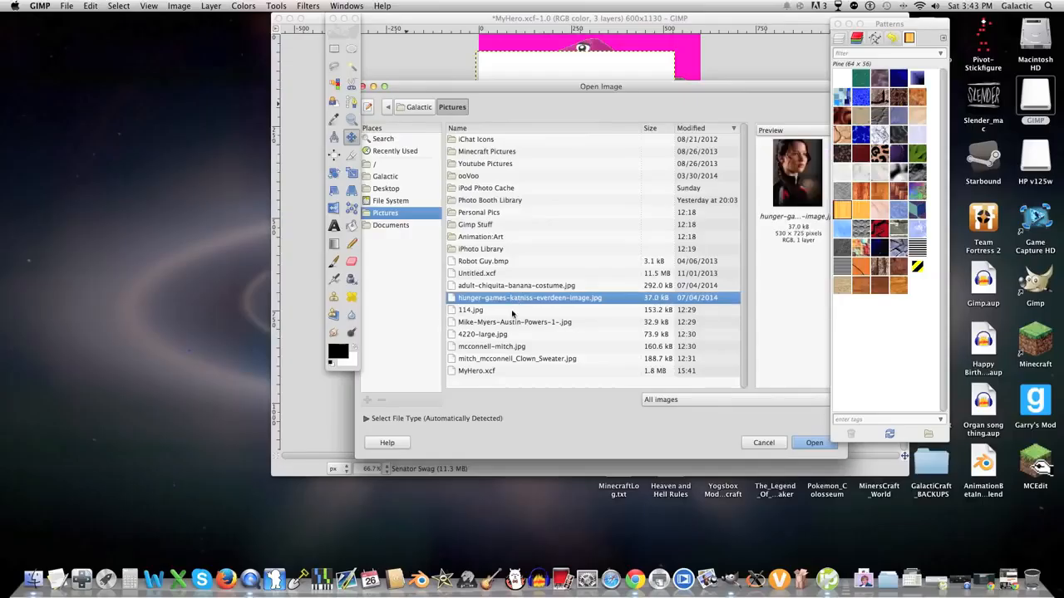
Open Mike-Myers-Austin-Powers-1-.jpg from the Pictures folder and crop it to the man's head.
left_click(509, 323)
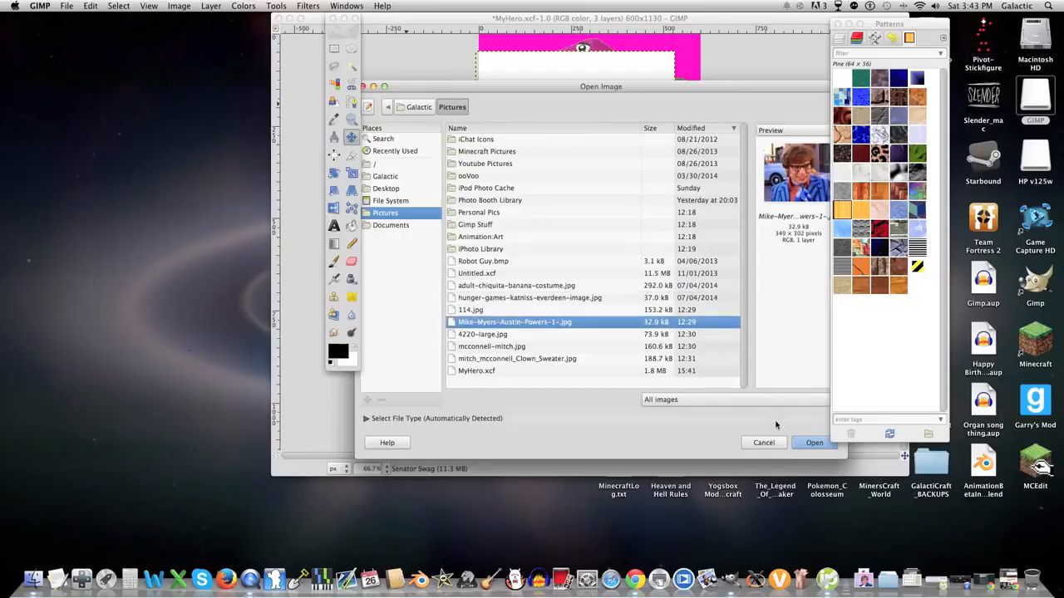
left_click(818, 445)
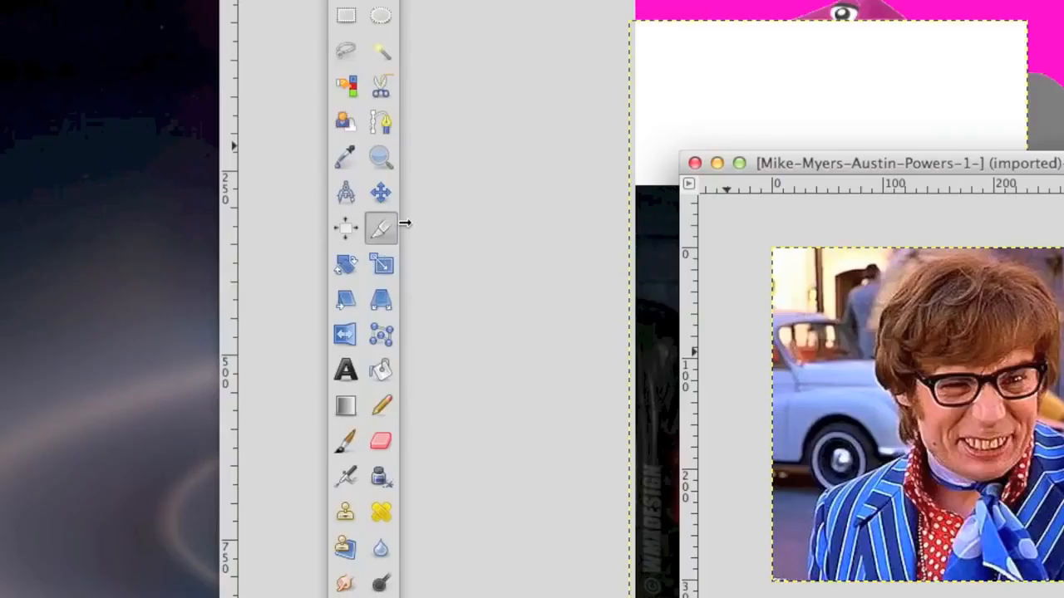
left_click(381, 231)
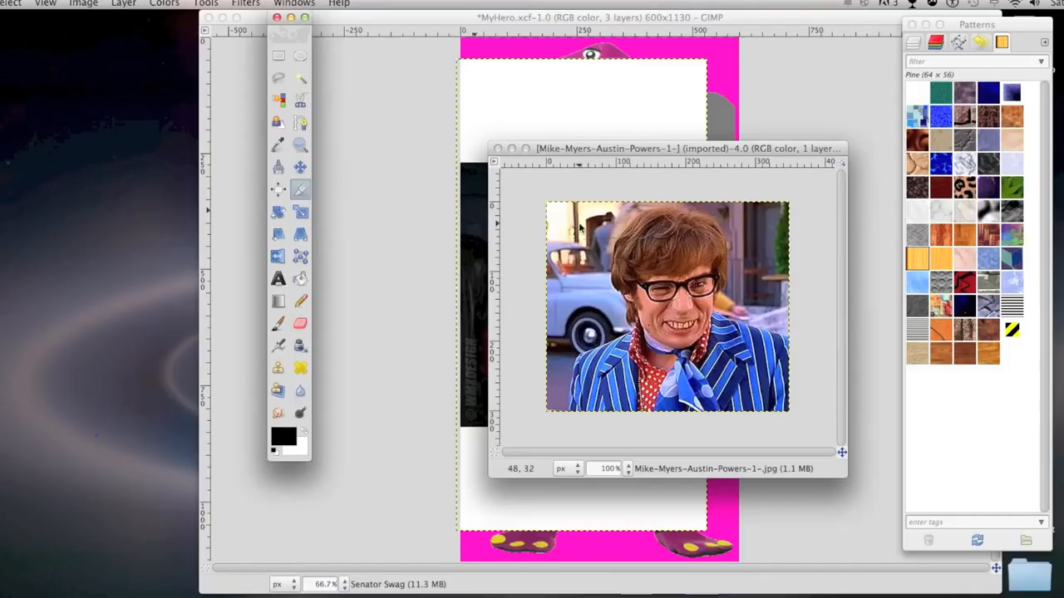
left_click_drag(604, 224, 725, 356)
left_click(629, 283)
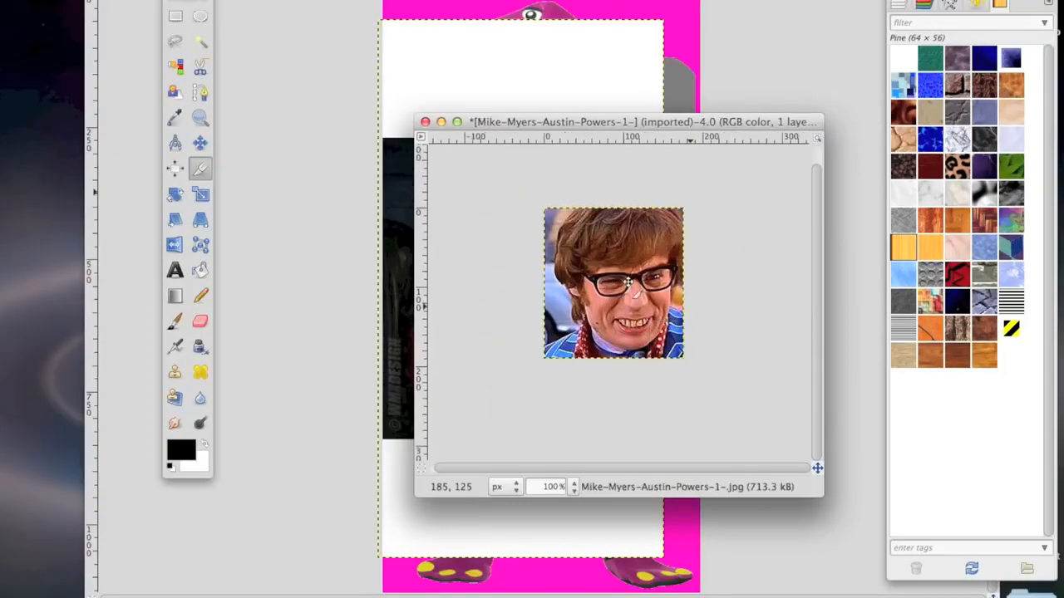
Restrict the Crop tool to the current layer and crop the Senator Swag layer to its photo, about 524 by 572 px.
double_click(199, 170)
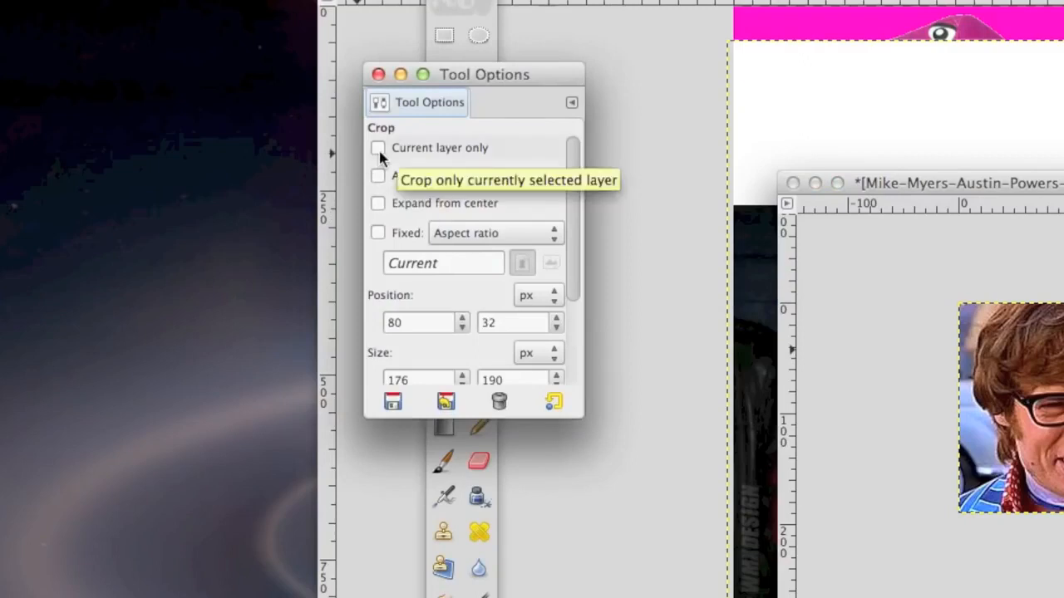
left_click(378, 148)
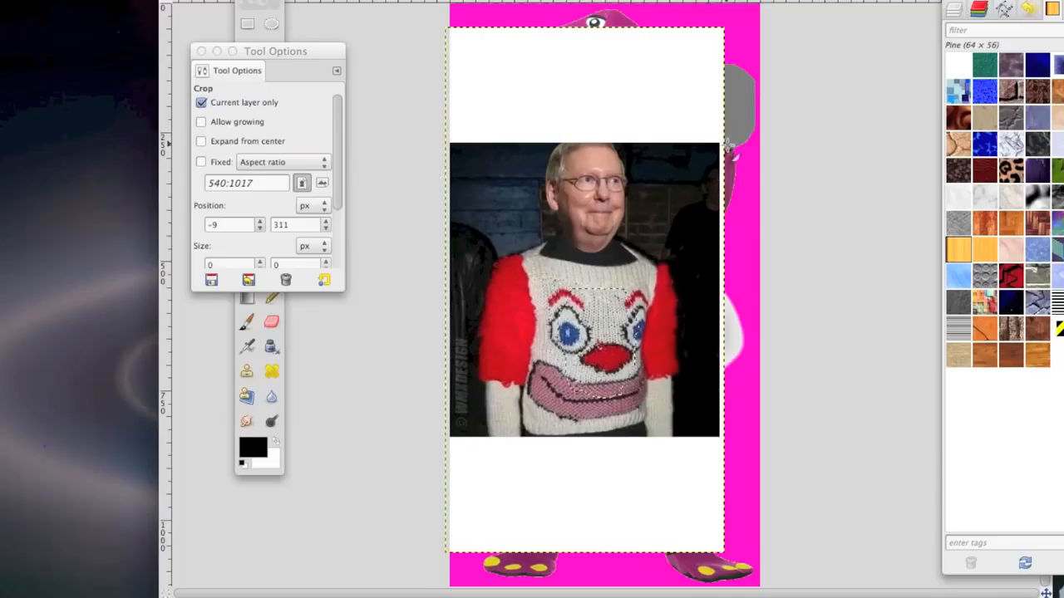
left_click_drag(1063, 210, 806, 500)
left_click_drag(502, 349, 452, 449)
key("Return")
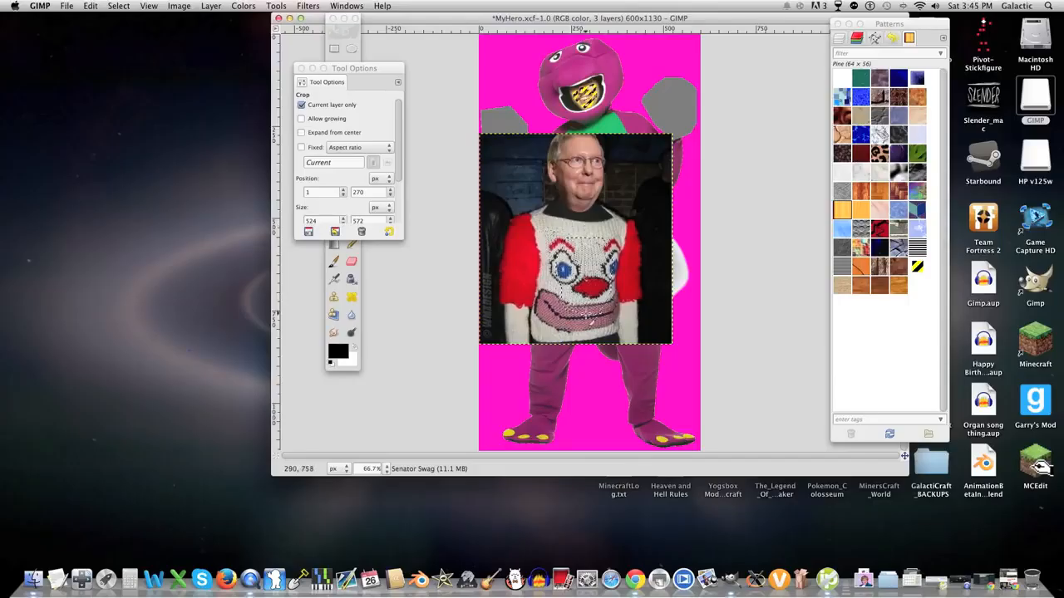
left_click(302, 68)
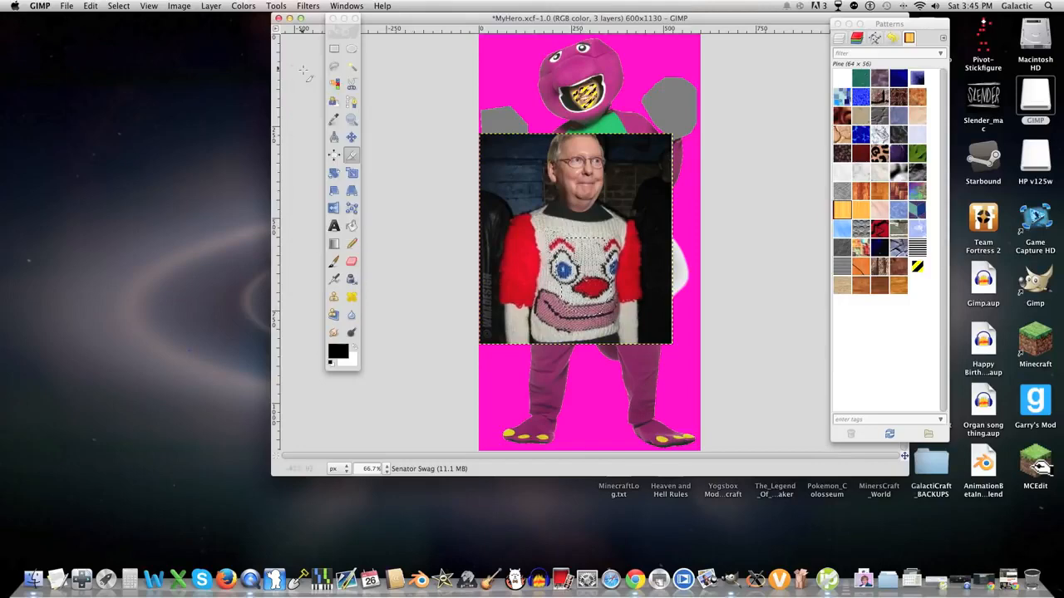
Try the Align tool's middle, bottom, right, left and top alignments on the Senator Swag layer, relative to First item.
left_click(333, 154)
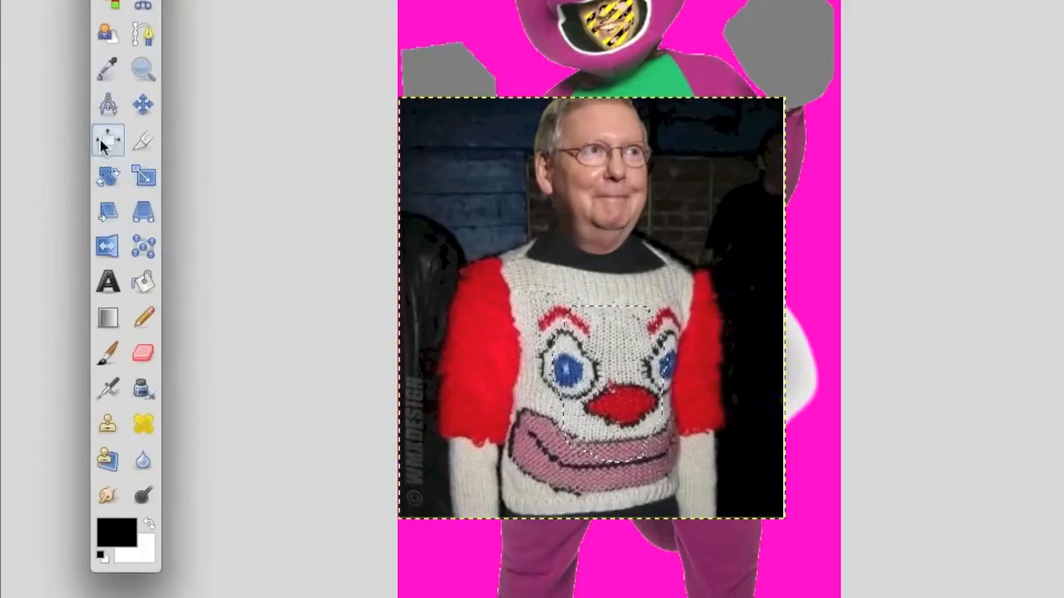
left_click(549, 266)
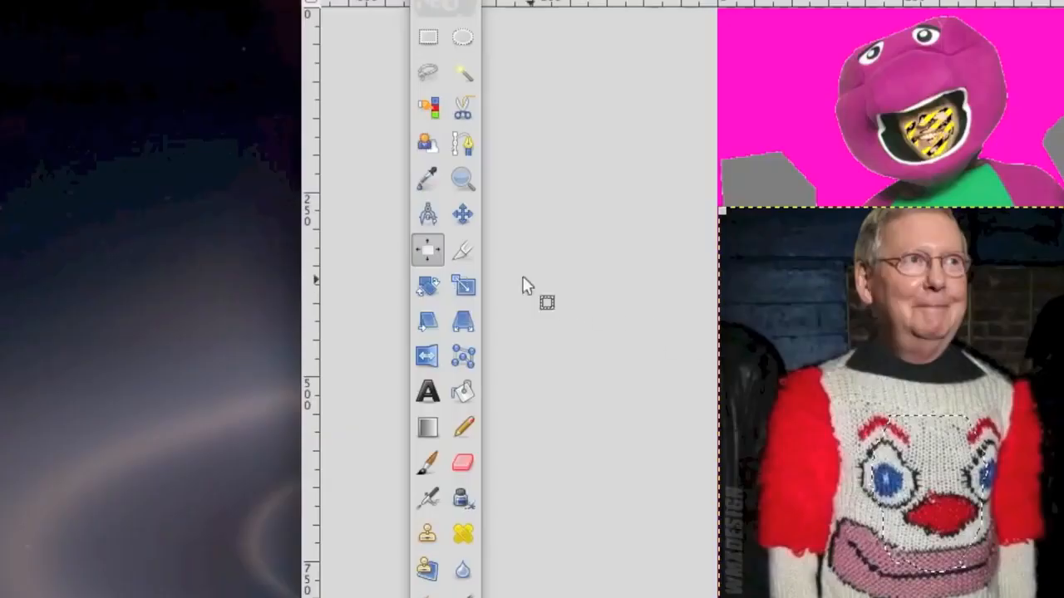
double_click(427, 249)
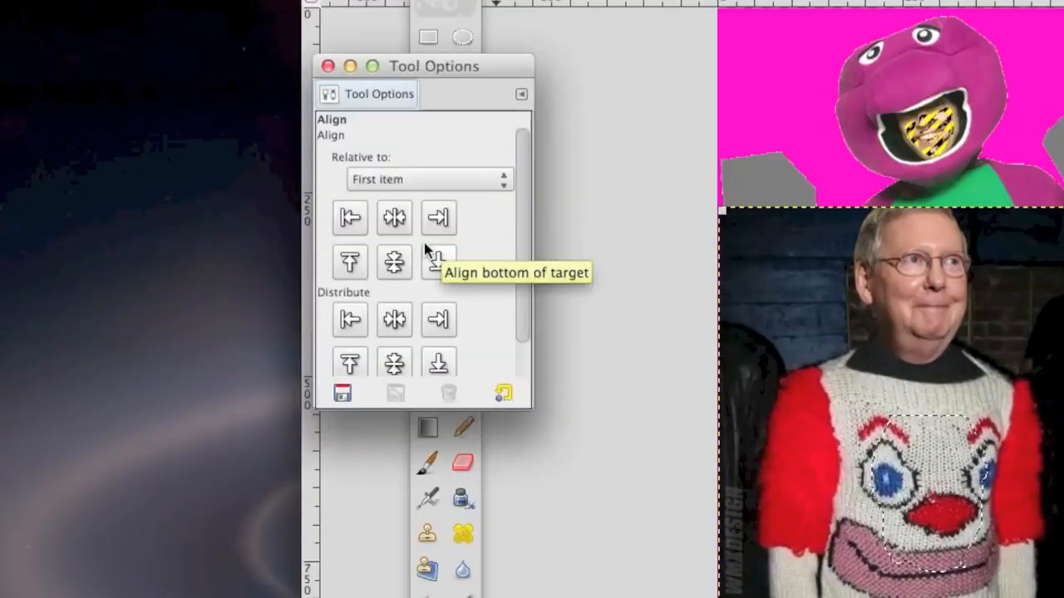
left_click(395, 259)
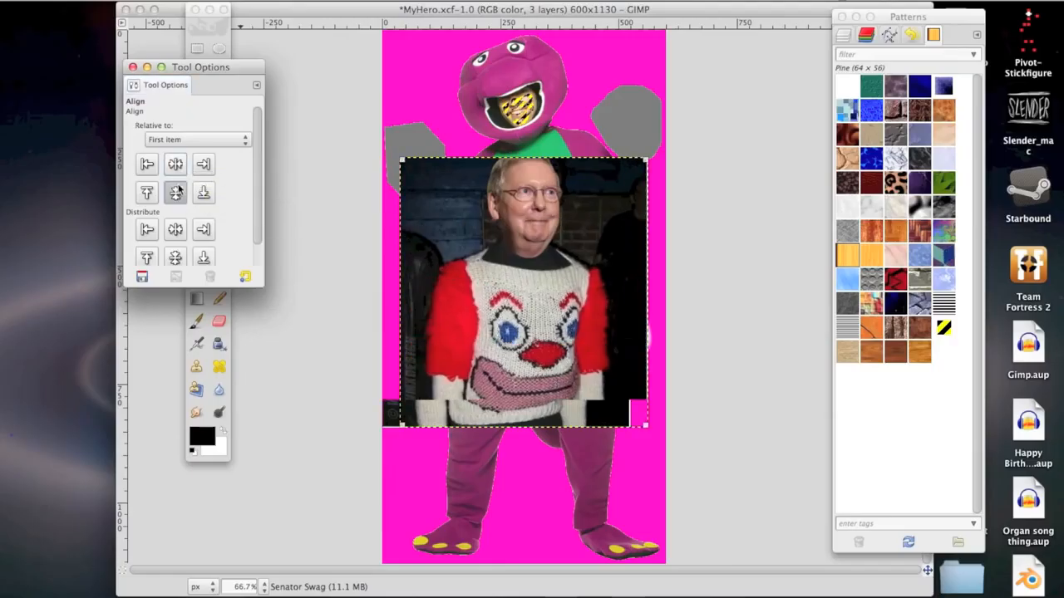
left_click(204, 190)
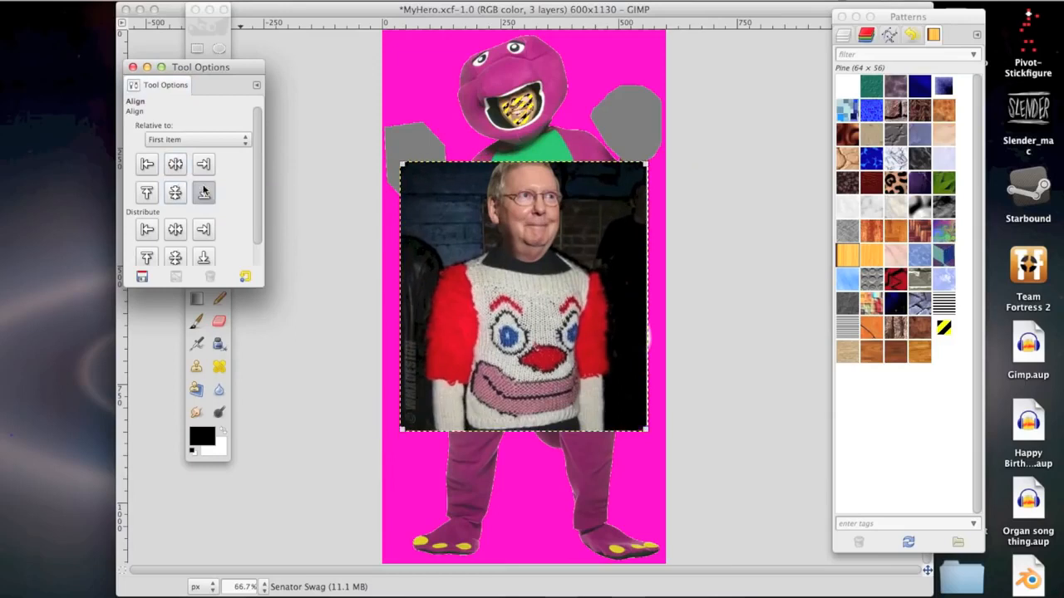
left_click(202, 168)
left_click(155, 169)
left_click(156, 192)
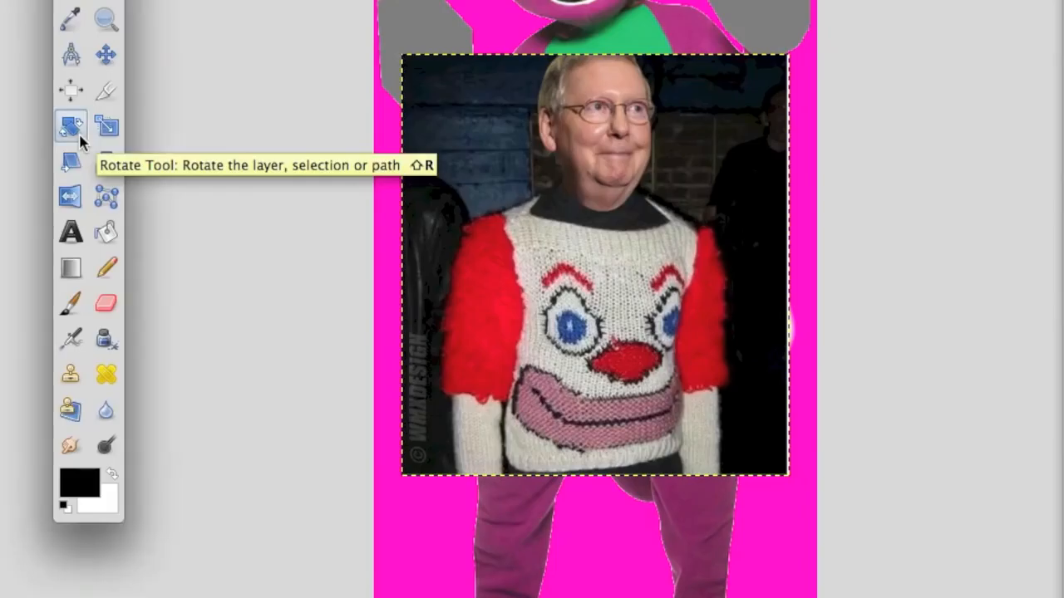
Rotate the Senator Swag layer counterclockwise with the Rotate tool so that the man leans over.
left_click(196, 208)
left_click_drag(507, 131, 622, 348)
left_click_drag(396, 445, 487, 440)
left_click(682, 542)
Scale up the rotated Senator Swag layer in percent, trying a width of 900 and settling on 300.
key("shift+s")
left_click(642, 193)
left_click(713, 135)
left_click(713, 154)
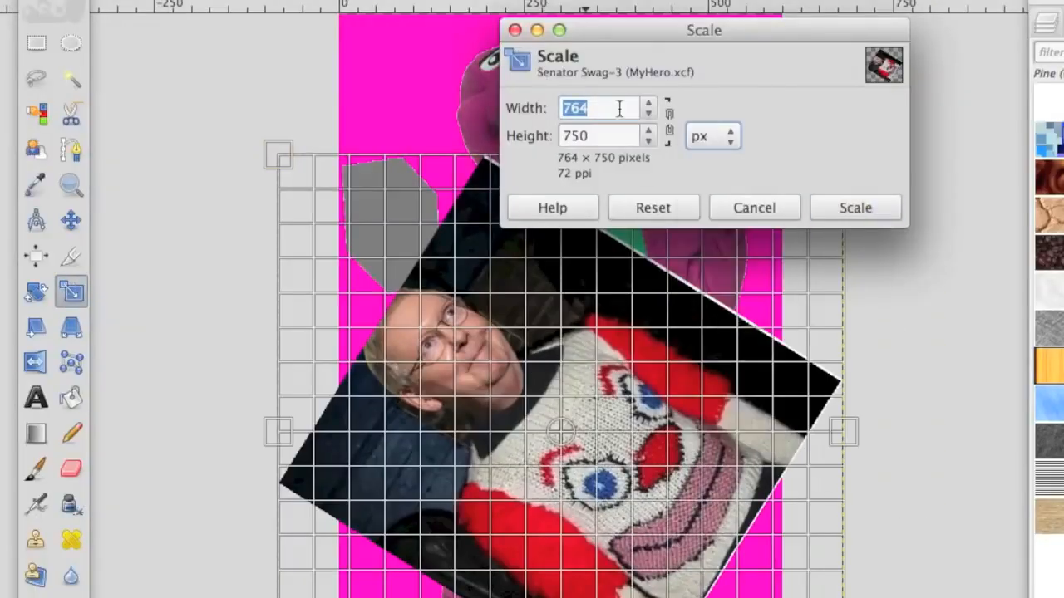
left_click(570, 108)
key("BackSpace")
type("900.00")
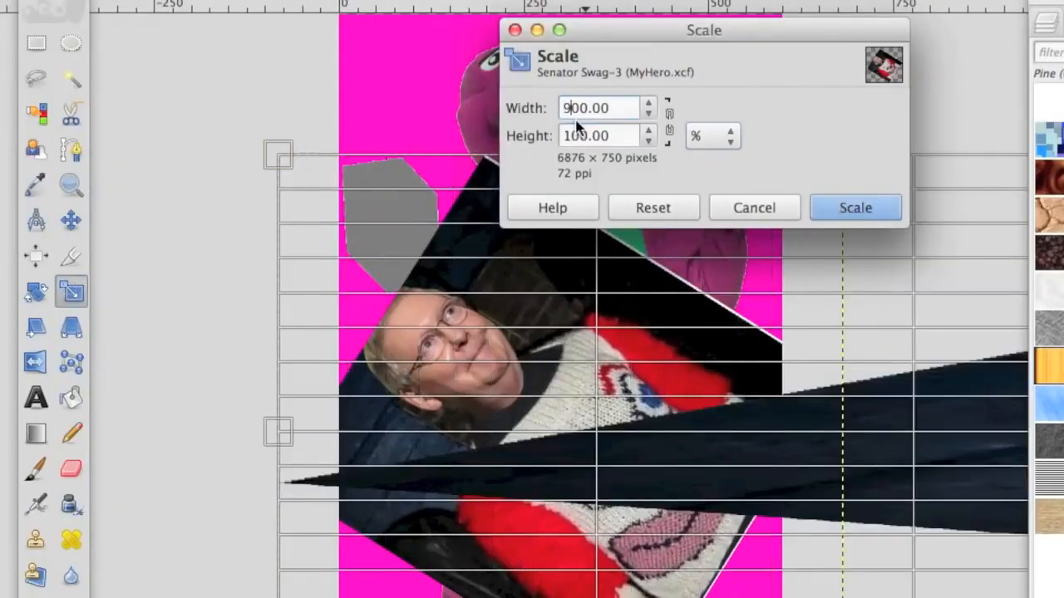
key("BackSpace")
type("3")
left_click(864, 208)
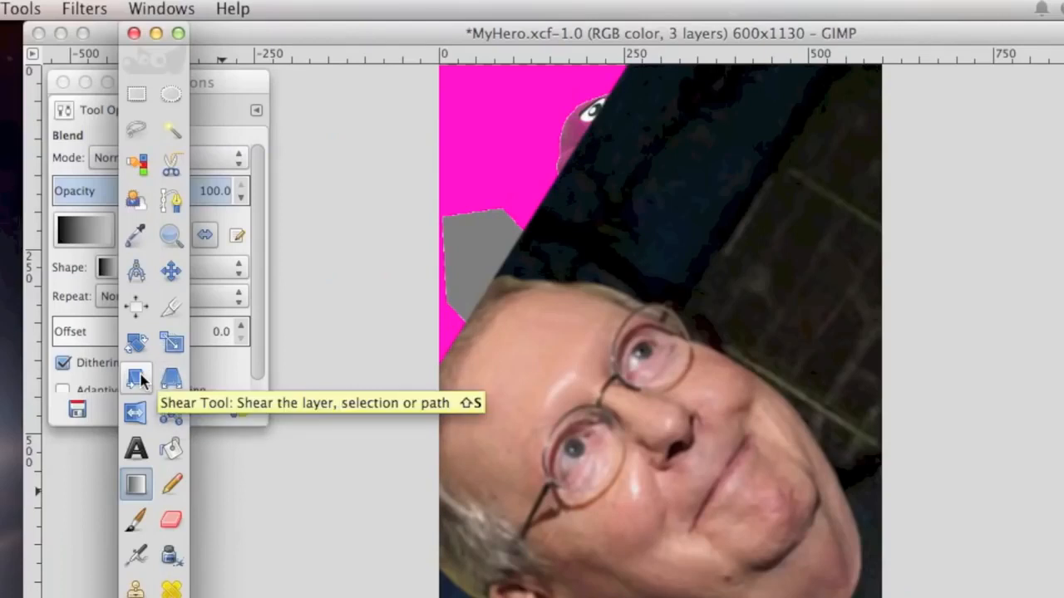
Try to distort the purple nightmare layer with the Perspective tool by pulling its corner handles inward.
left_click(138, 379)
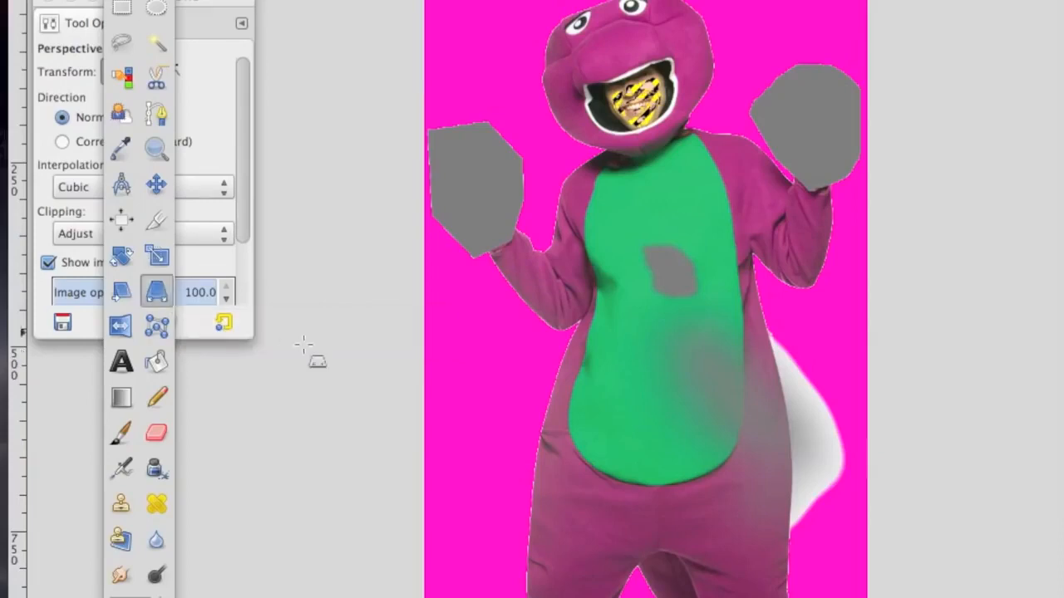
left_click(486, 392)
left_click_drag(463, 577, 515, 467)
left_click_drag(765, 578, 720, 518)
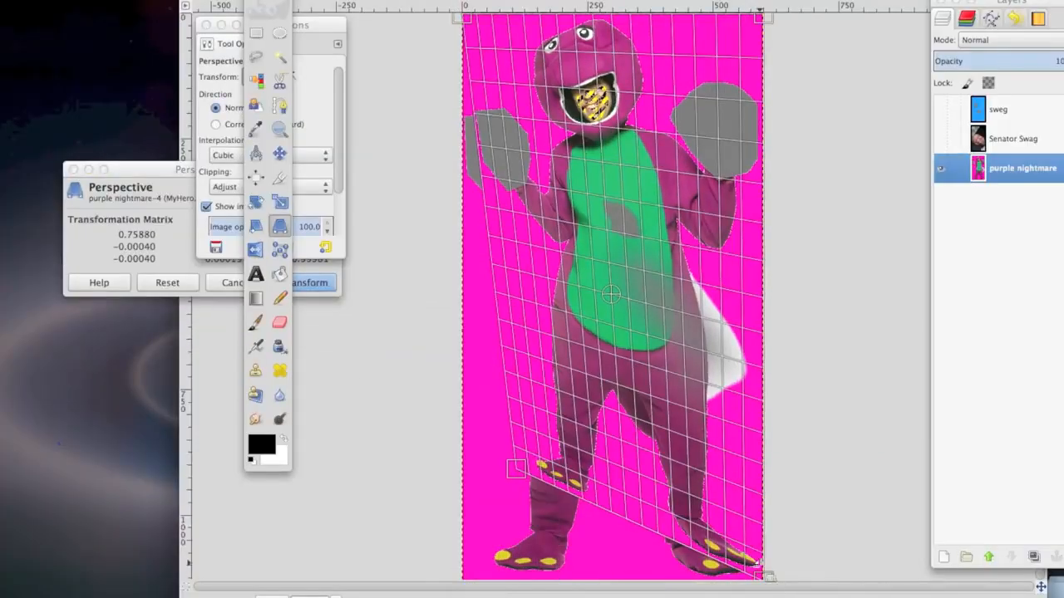
left_click_drag(758, 17, 744, 174)
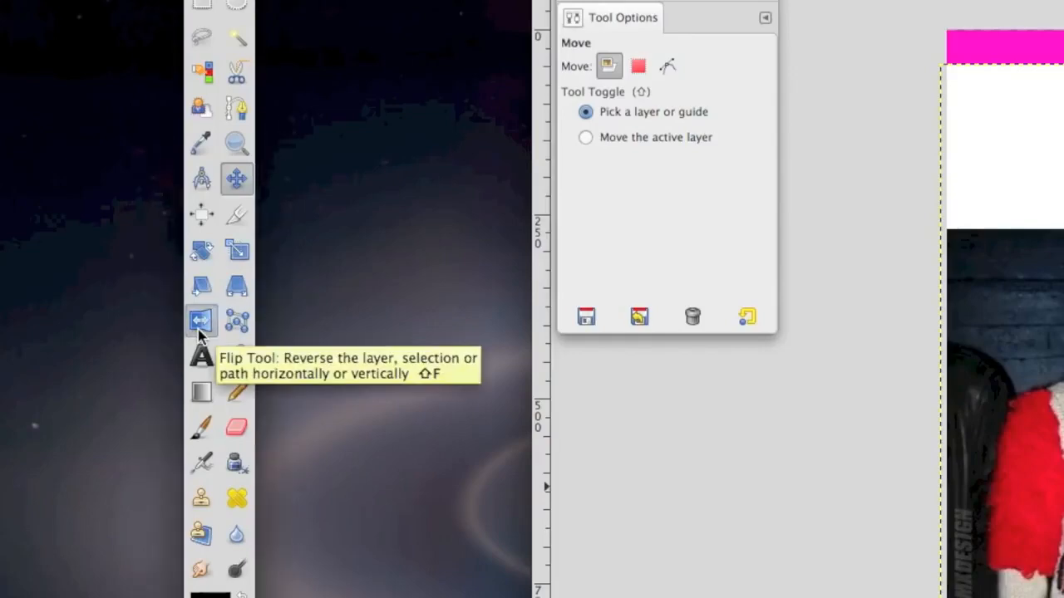
Flip the selected head on the Senator Swag layer horizontally and vertically with the Flip tool.
left_click(199, 323)
left_click(669, 507)
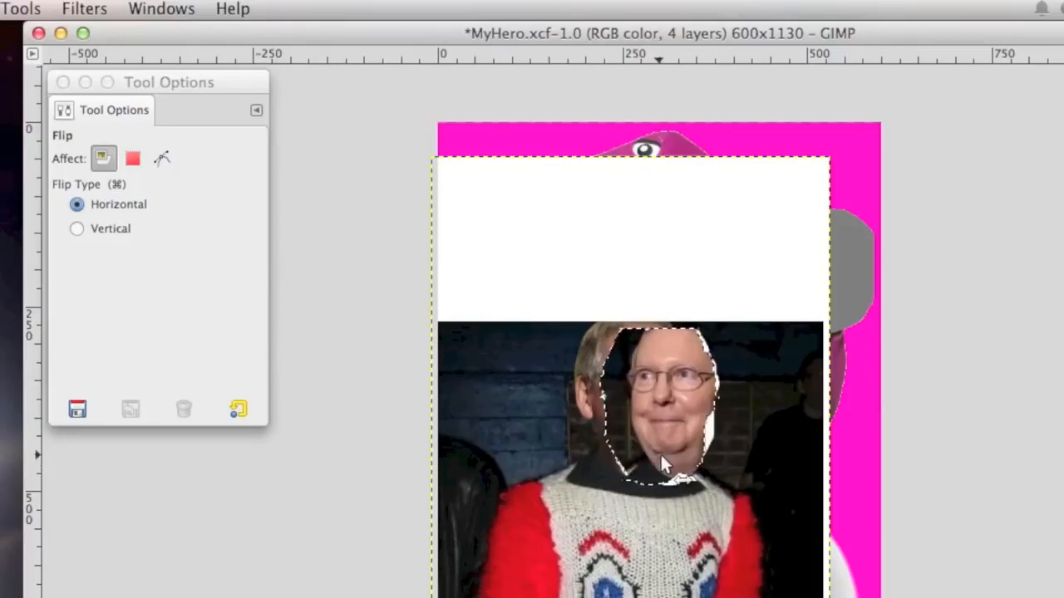
left_click(74, 235)
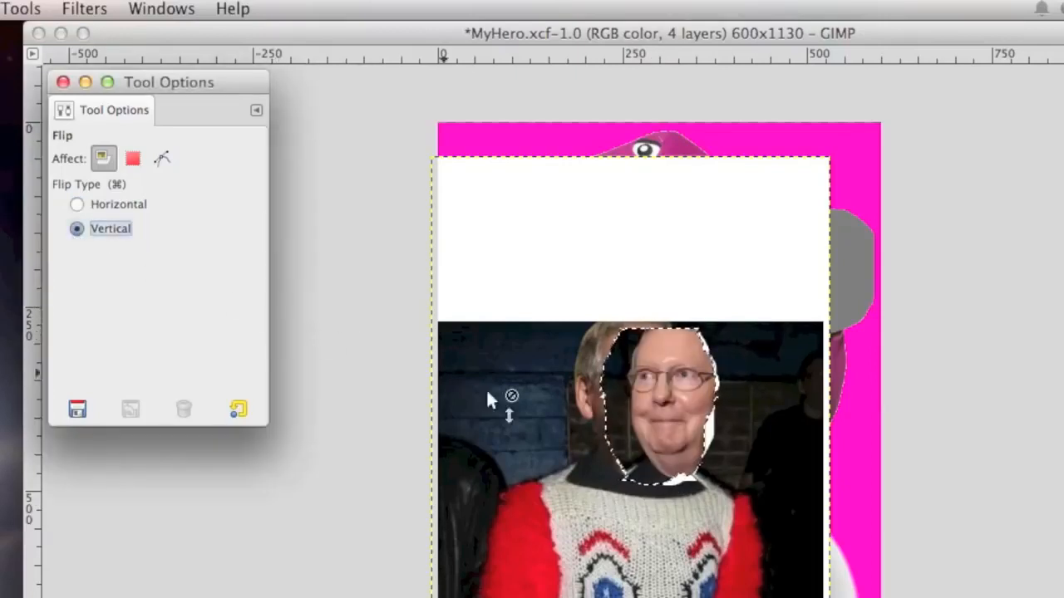
left_click(637, 451)
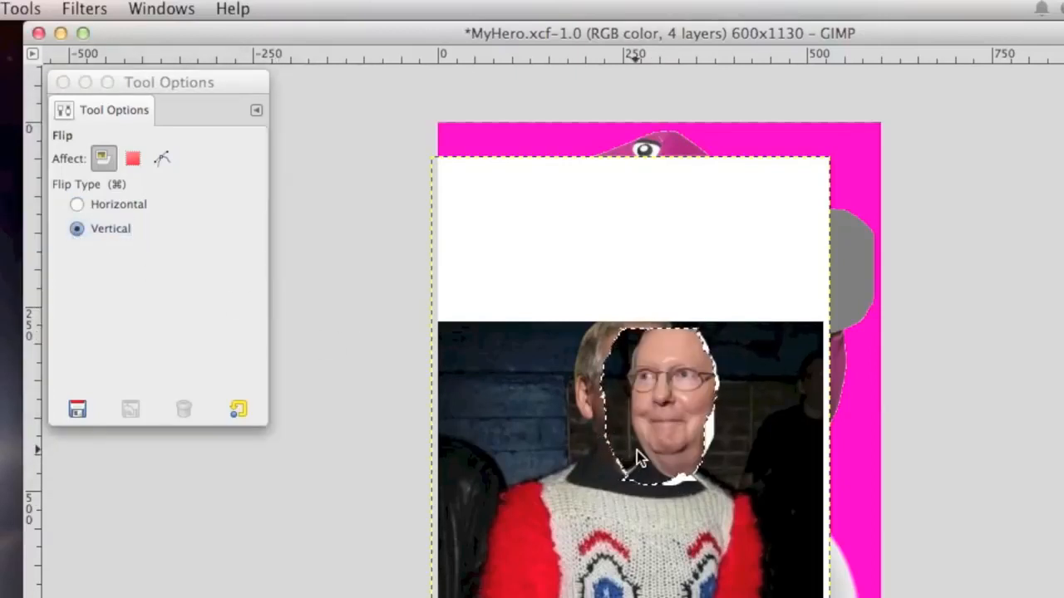
left_click(83, 205)
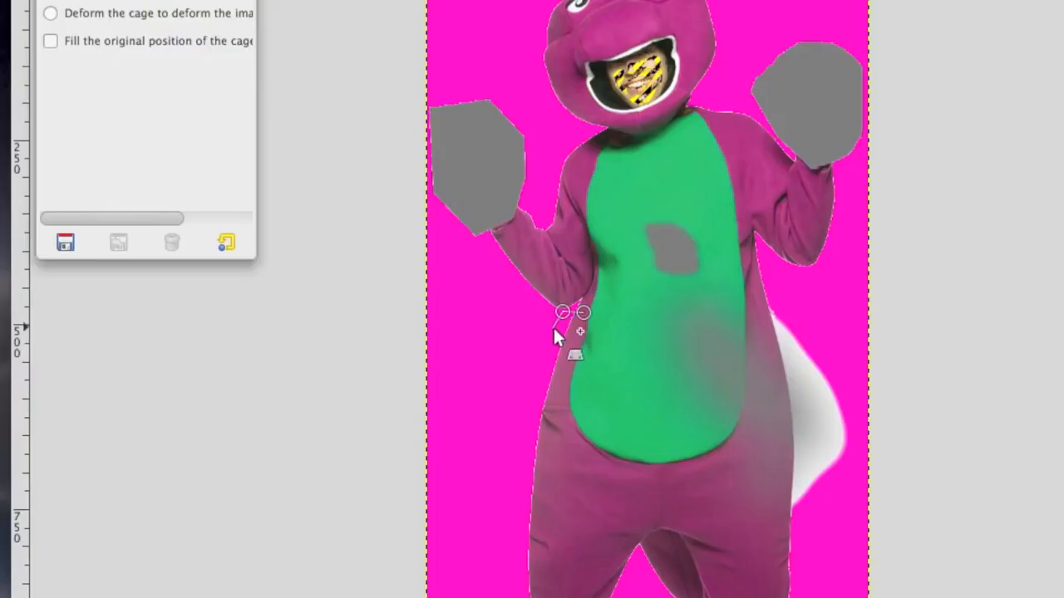
Place Cage Transform points around the edge of the purple costume's waist, just below the arm.
left_click(557, 329)
left_click(549, 352)
left_click(566, 358)
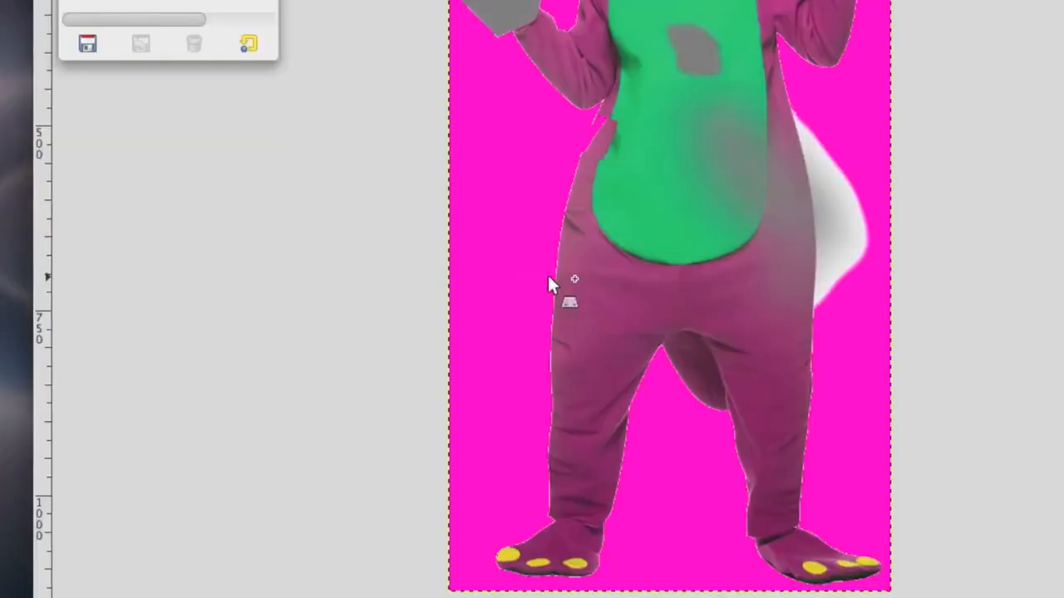
Draw a closed cage around the outer edge of the costume's thigh with the Cage Transform tool.
left_click(546, 275)
left_click(542, 317)
left_click(542, 334)
left_click(572, 334)
left_click(591, 256)
left_click(546, 272)
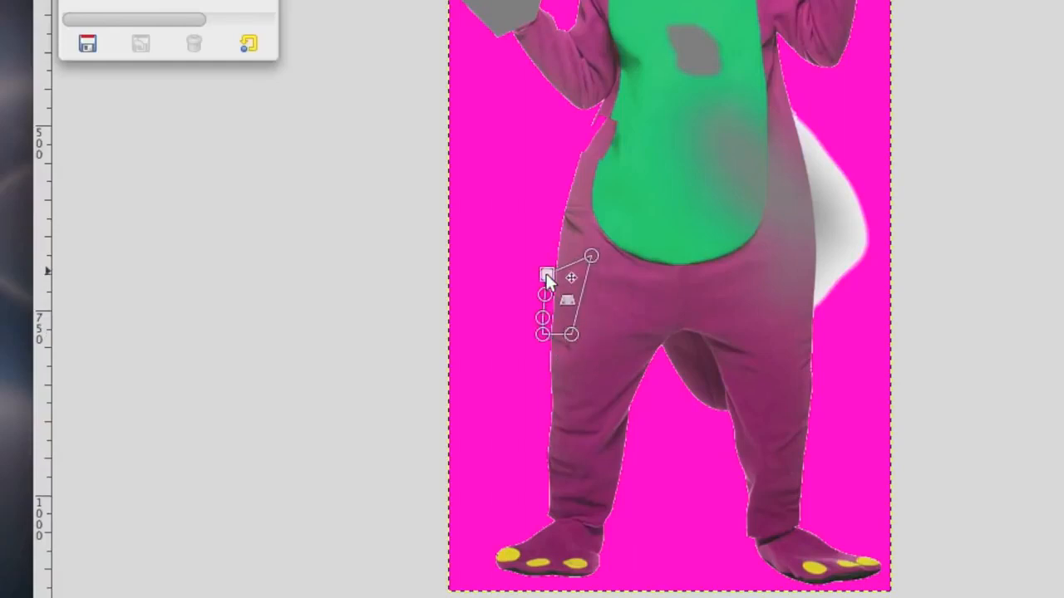
Pull the outer cage points away from the thigh to bulge the hip outward, and apply the deformation.
left_click_drag(544, 292, 462, 286)
left_click(541, 320)
left_click_drag(541, 323, 508, 329)
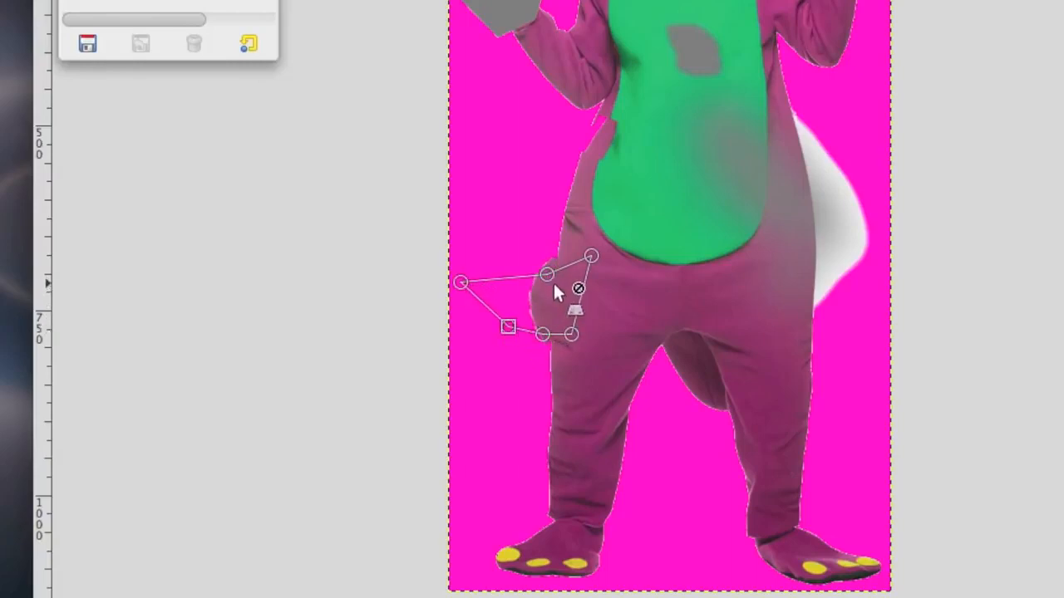
left_click_drag(548, 274, 534, 213)
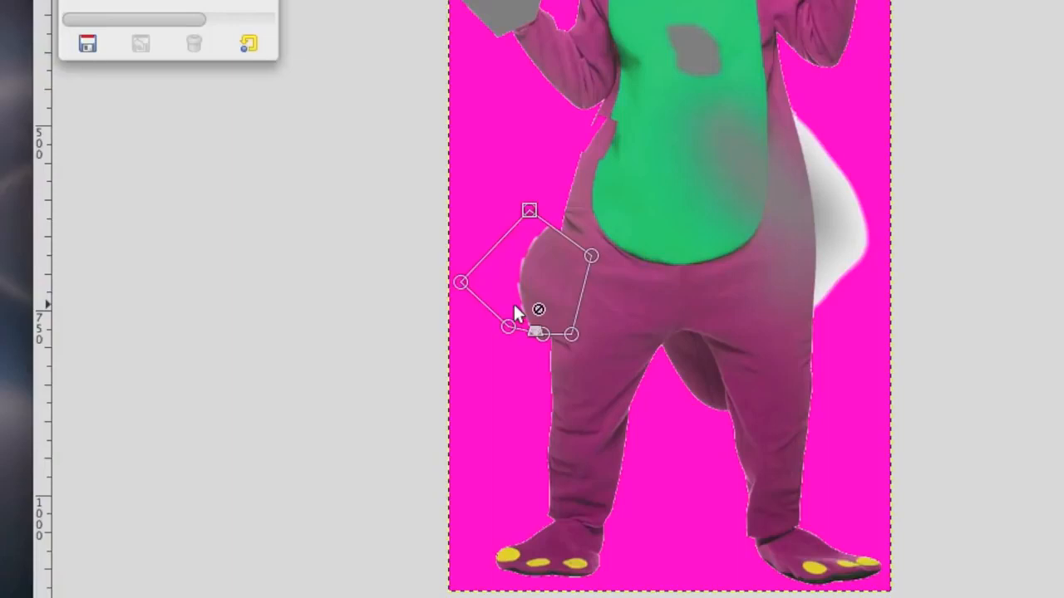
key("Return")
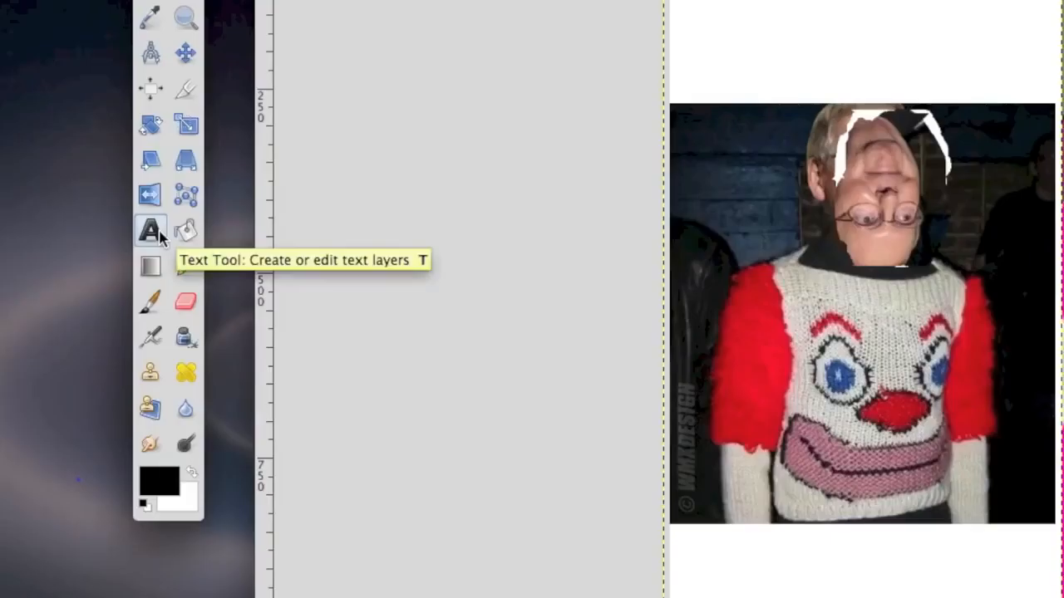
Create a text box across the top of the sweater and enter "United States Congress".
left_click(158, 236)
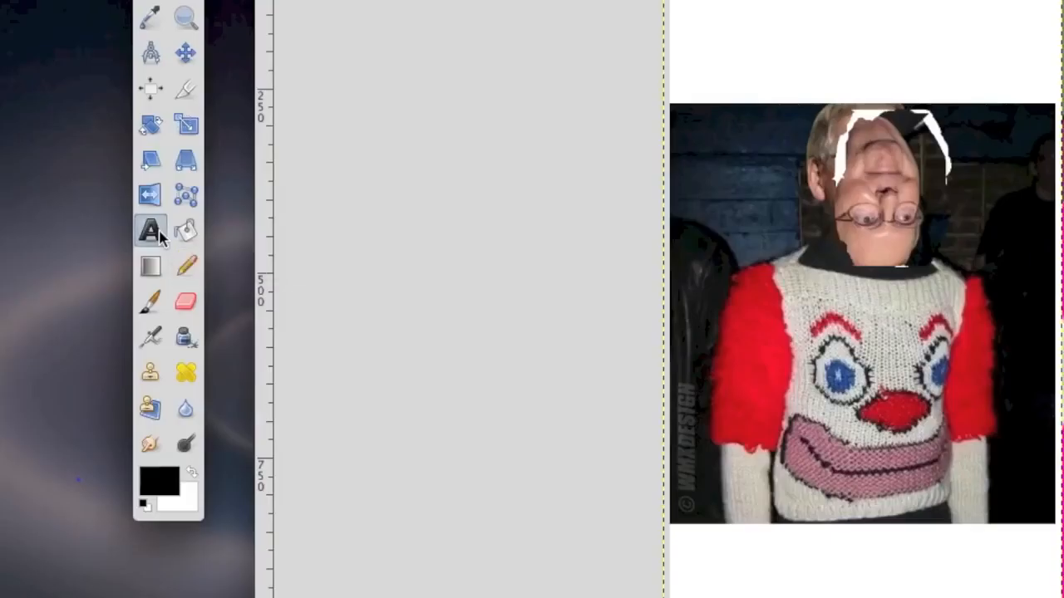
left_click_drag(791, 276, 952, 311)
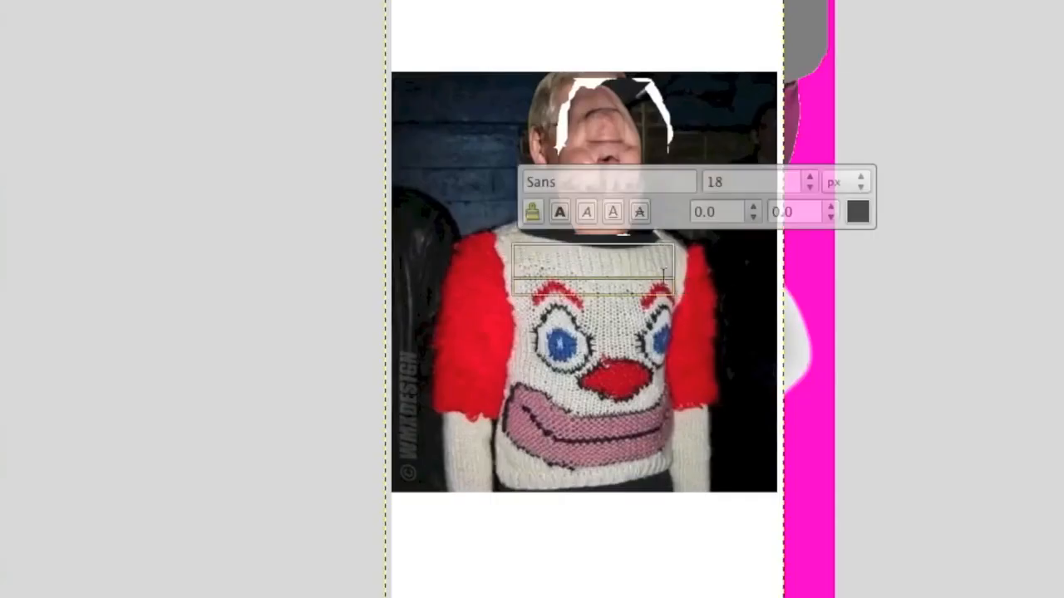
type("United States Congress")
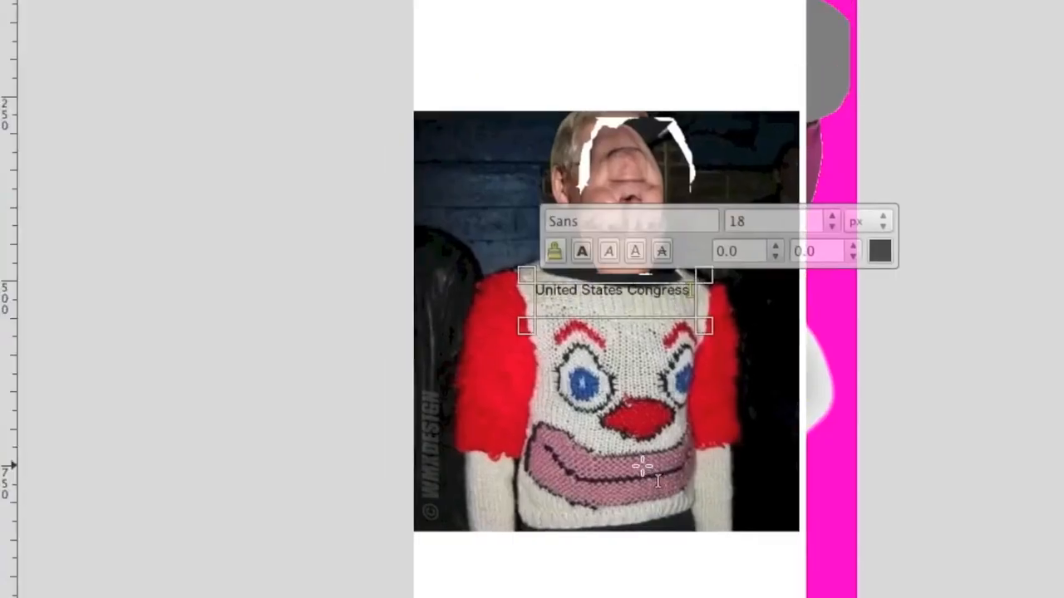
Enlarge the text box and use the text editor to style its text as bold Comic Sans MS, 50 px, magenta.
left_click_drag(664, 301, 518, 299)
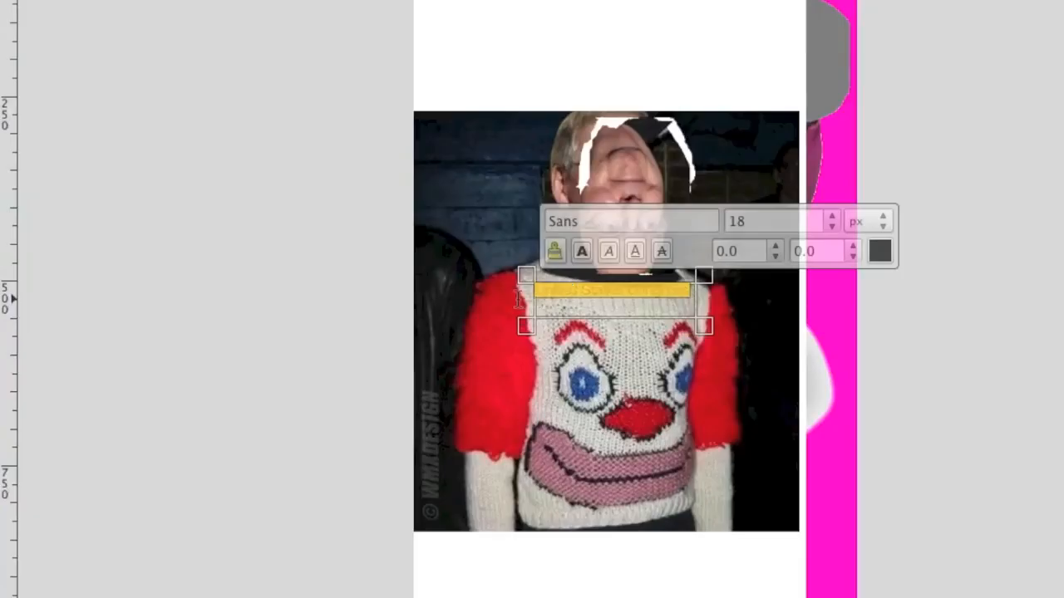
double_click(208, 278)
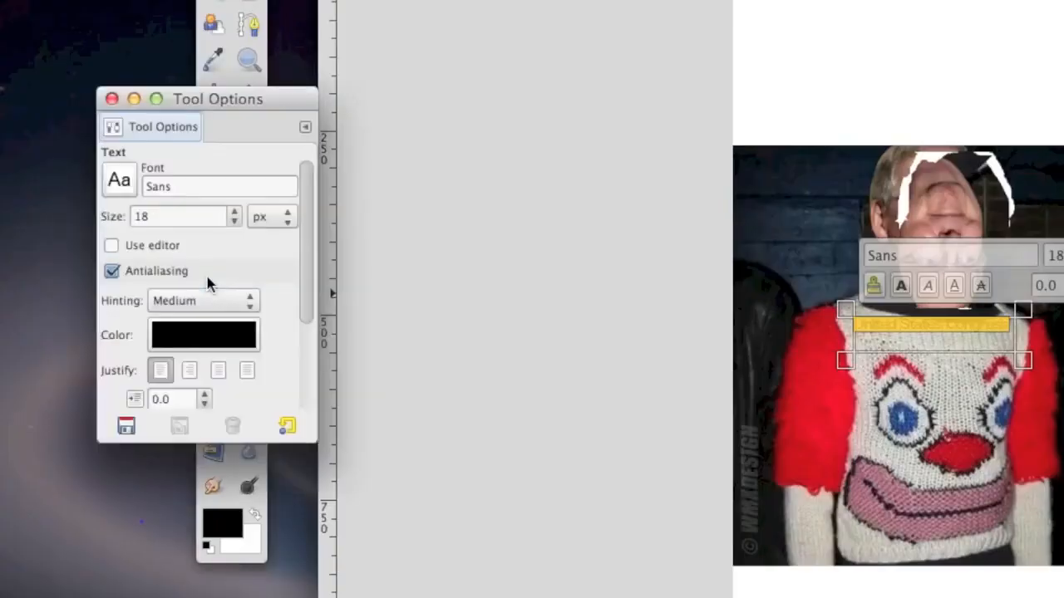
left_click(113, 248)
left_click_drag(845, 310, 740, 75)
double_click(333, 202)
type("comic s")
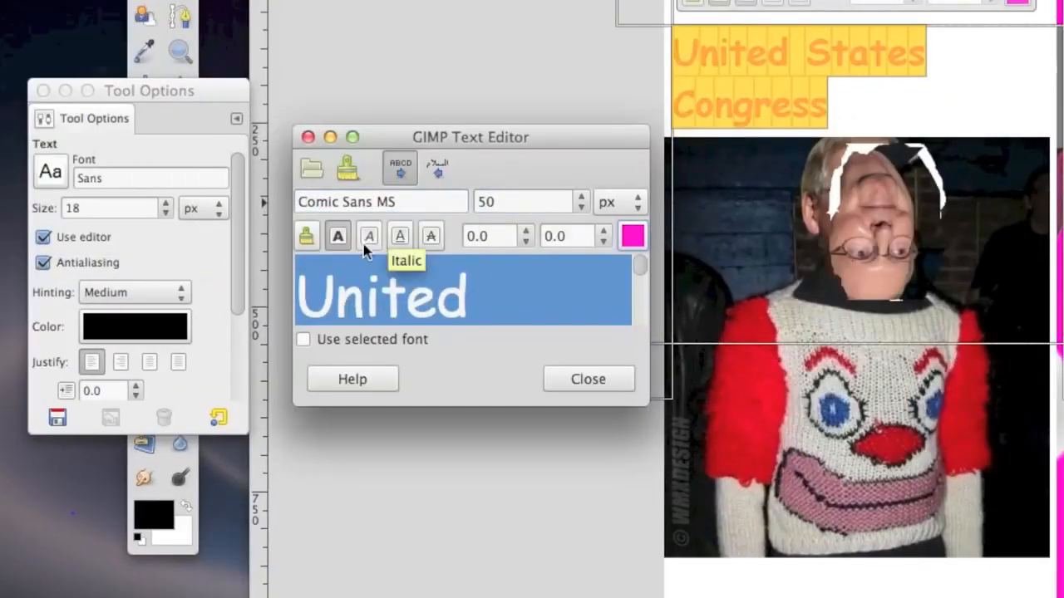
Try italic, underline and strikethrough with a baseline of 5.0 on the text, and load a.txt into the text editor.
left_click(368, 236)
left_click(429, 236)
left_click(400, 238)
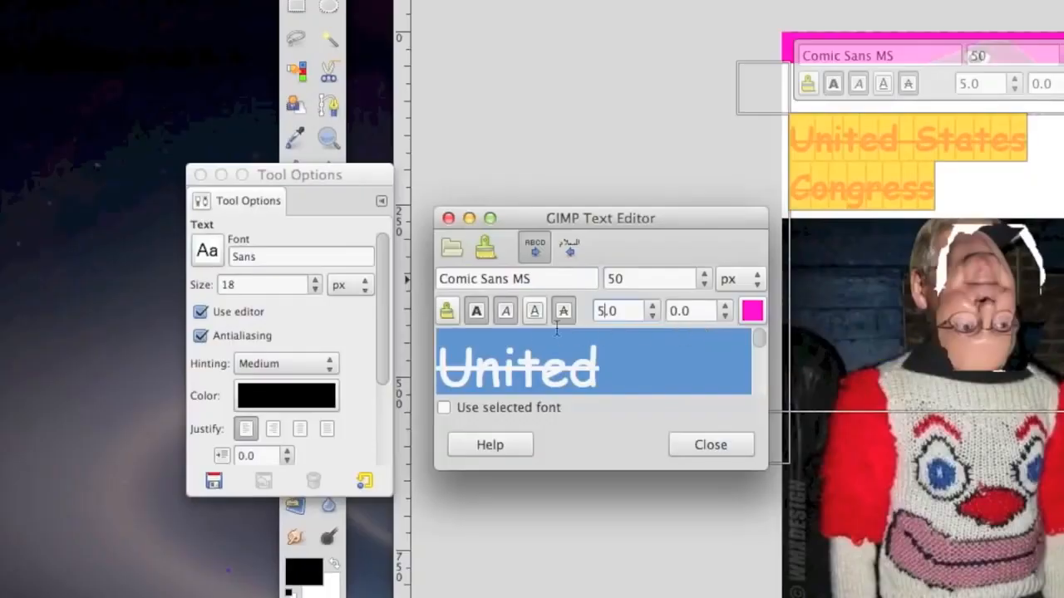
left_click(452, 253)
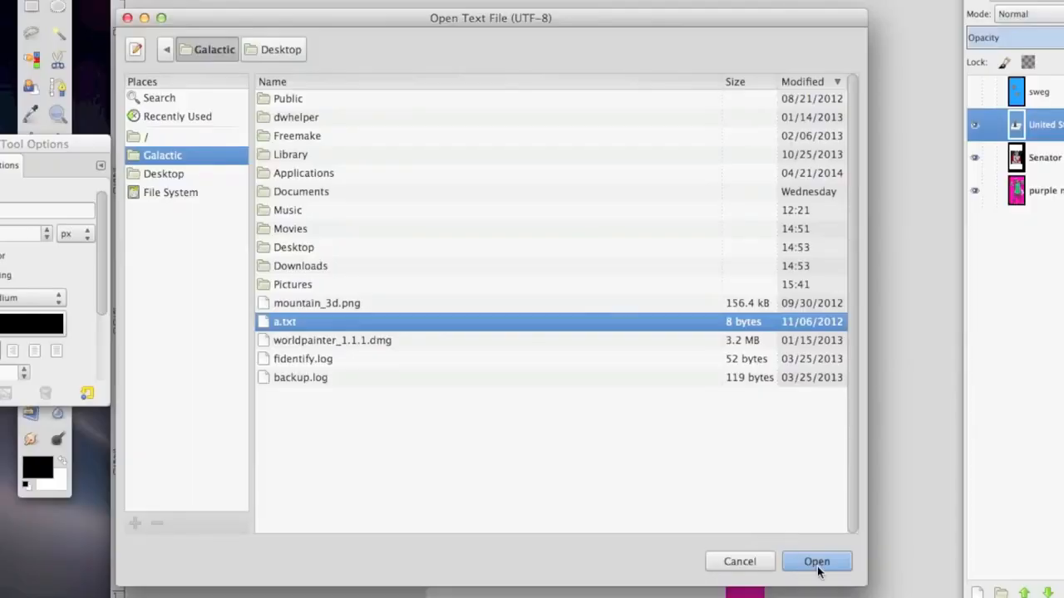
left_click(816, 562)
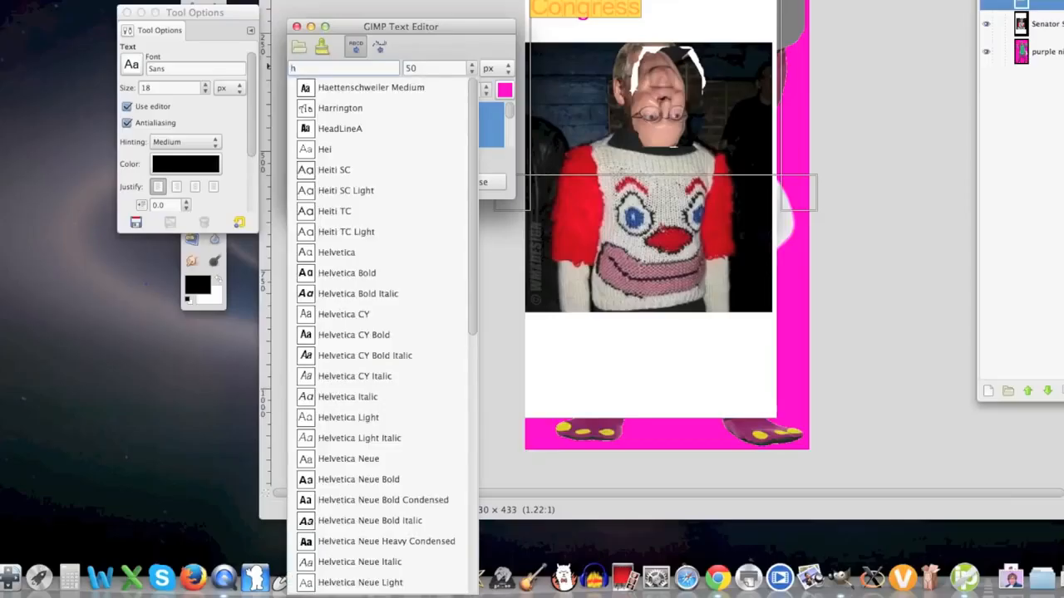
Set the font of the selected "United States Congress" text to Comic Sans MS.
key("BackSpace")
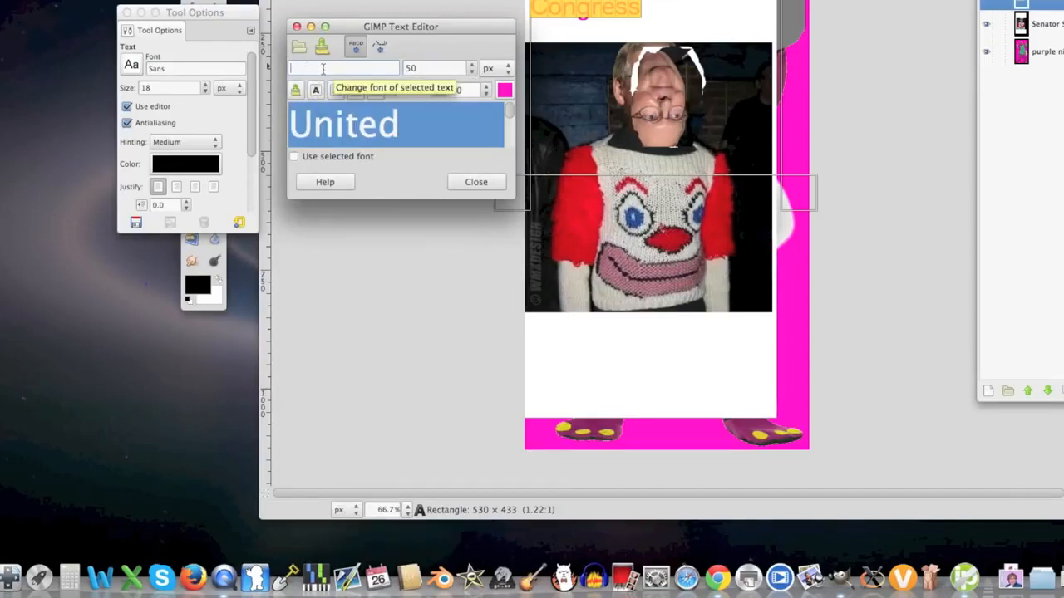
type("comic")
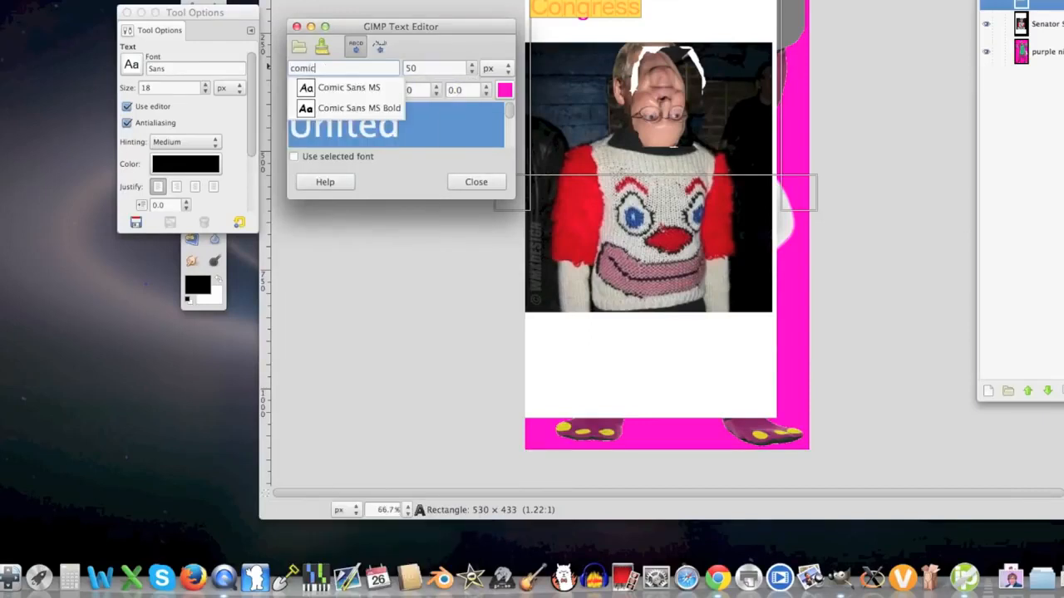
key("Down")
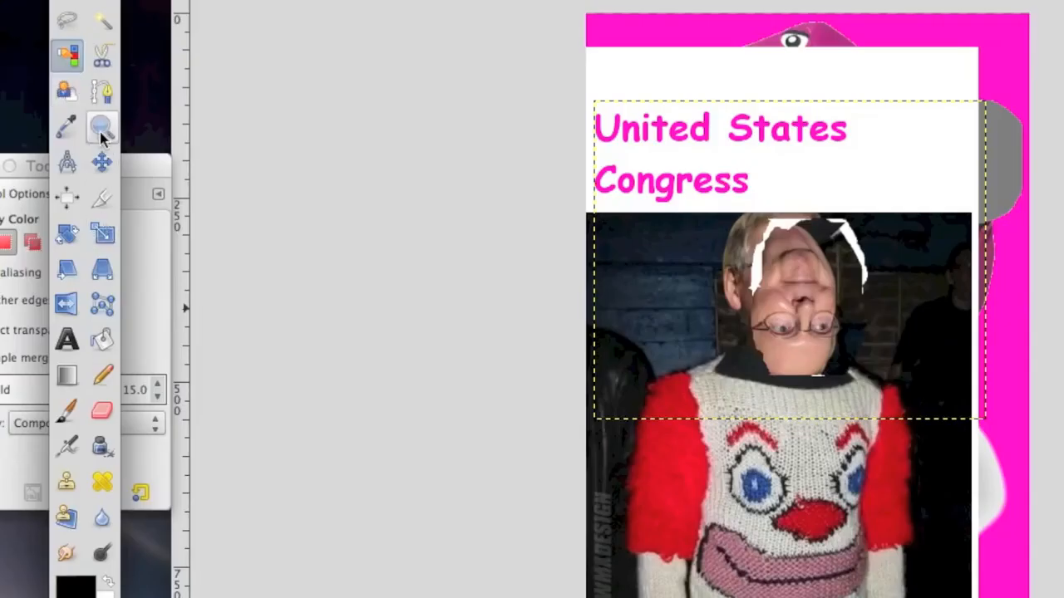
Apply a perspective transform to the United States Congress text layer and move it up onto the white area above the photo.
left_click(101, 161)
left_click_drag(649, 177, 710, 326)
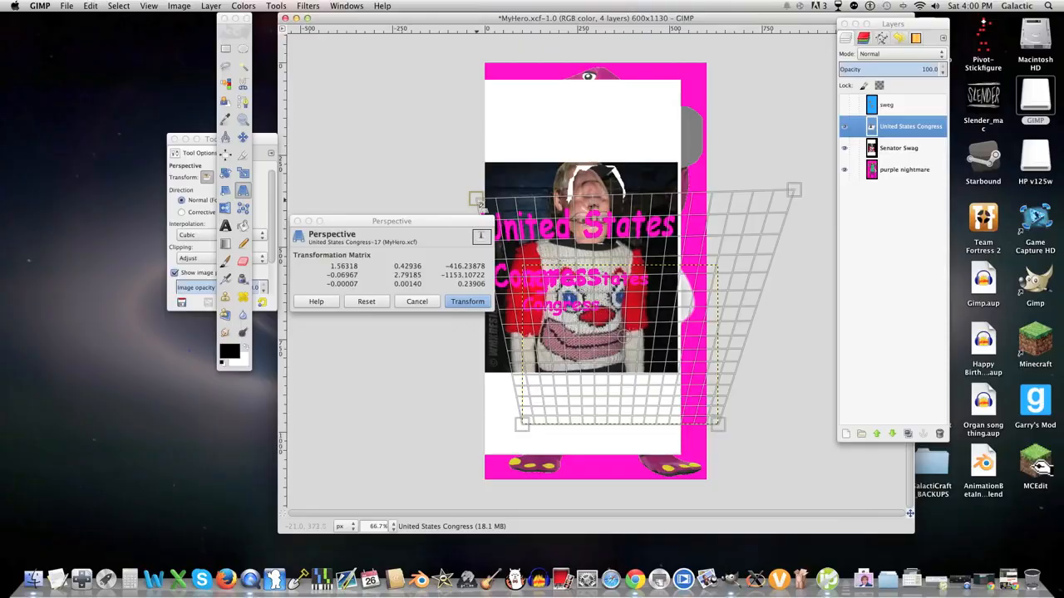
key("Escape")
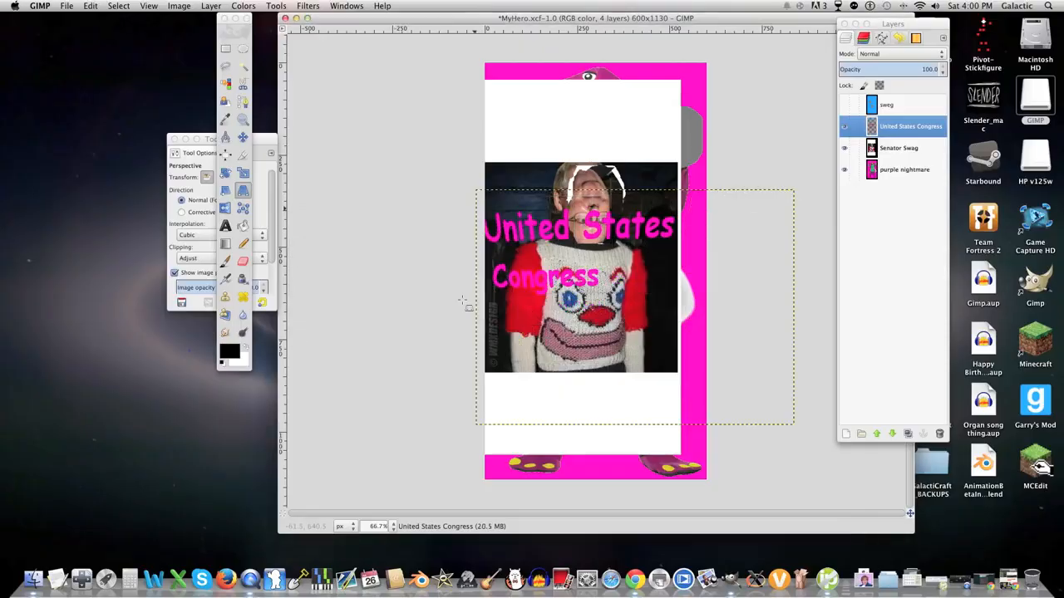
key("m")
left_click_drag(494, 301, 532, 107)
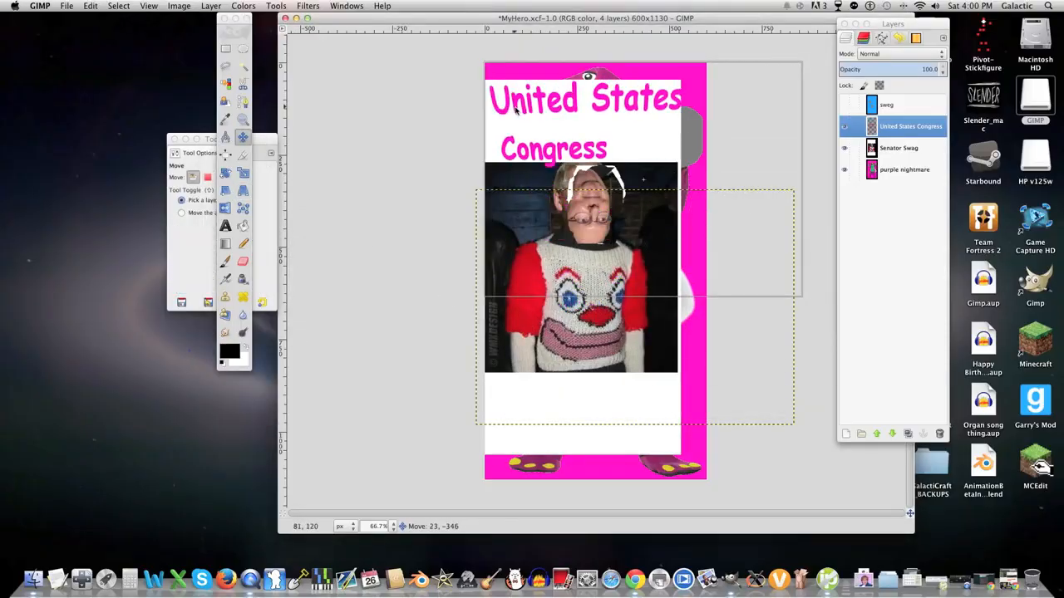
Set the foreground color to 00ff00 and try bucket-filling the upside-down face with it, undoing the fills.
left_click(243, 227)
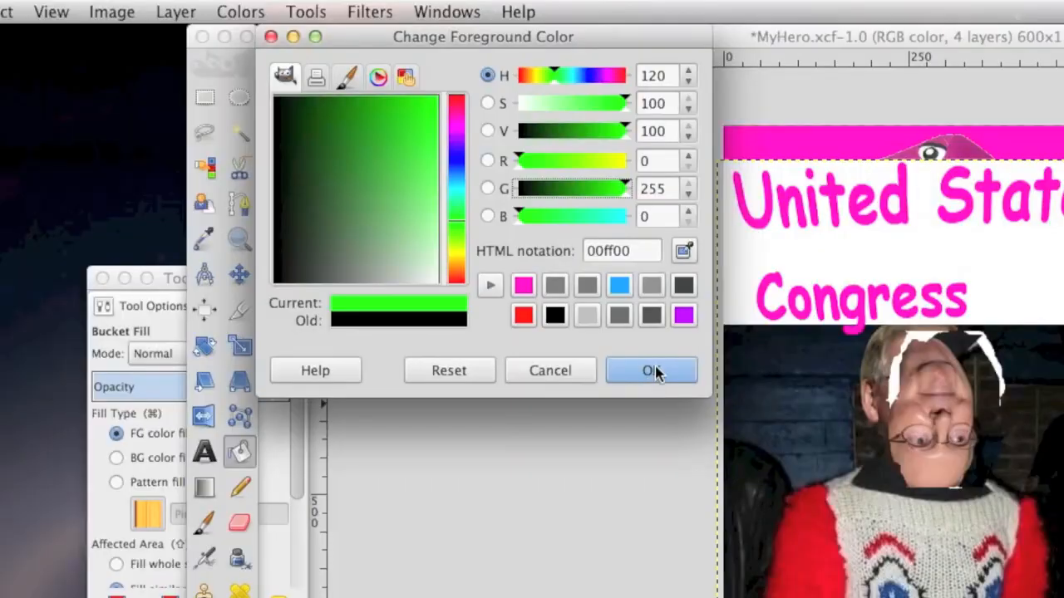
left_click(648, 369)
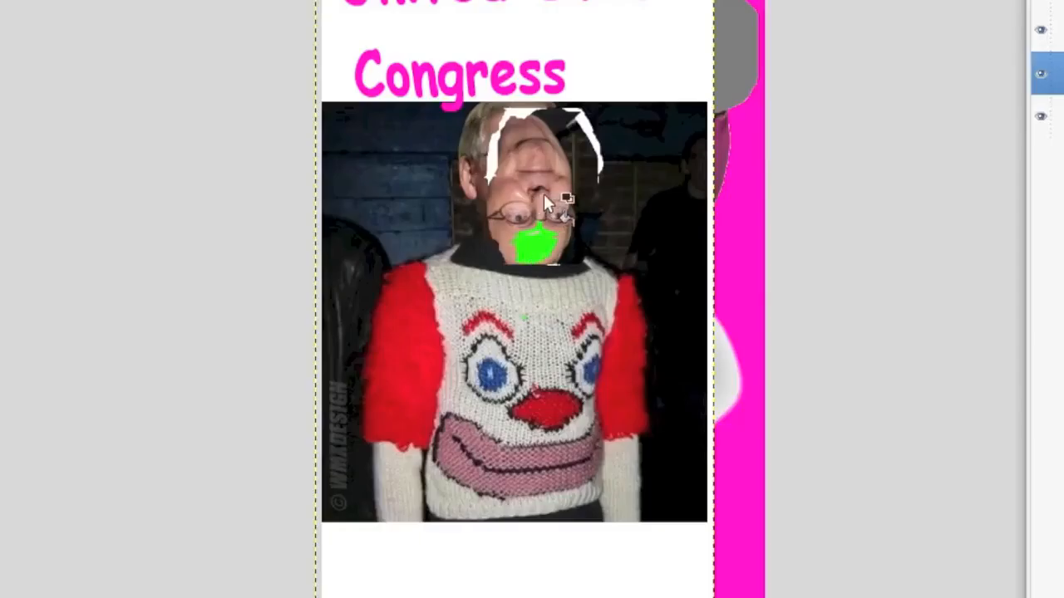
left_click(500, 193)
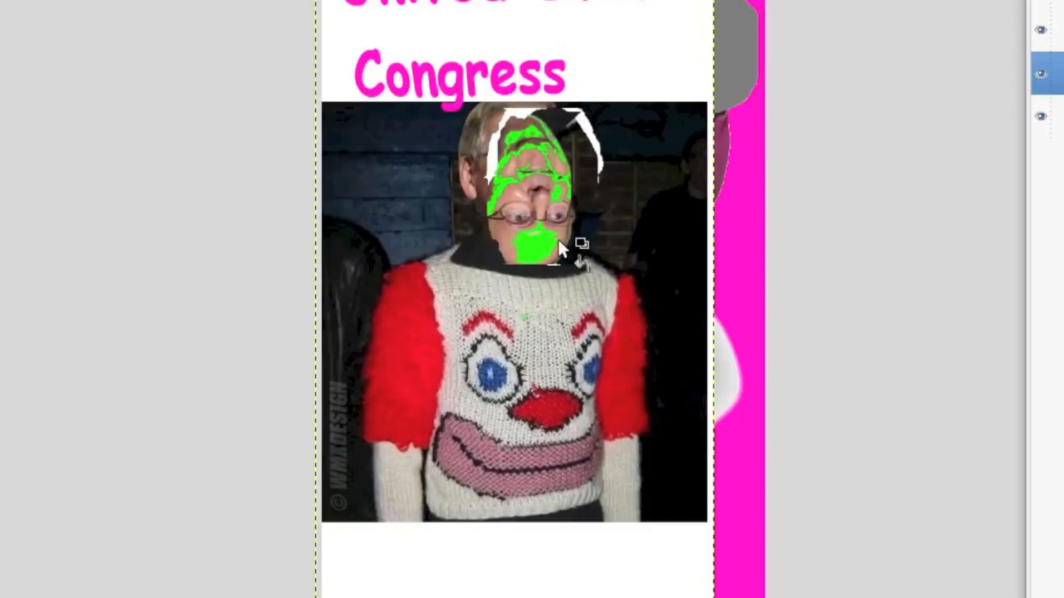
key("super+z")
key("super+z")
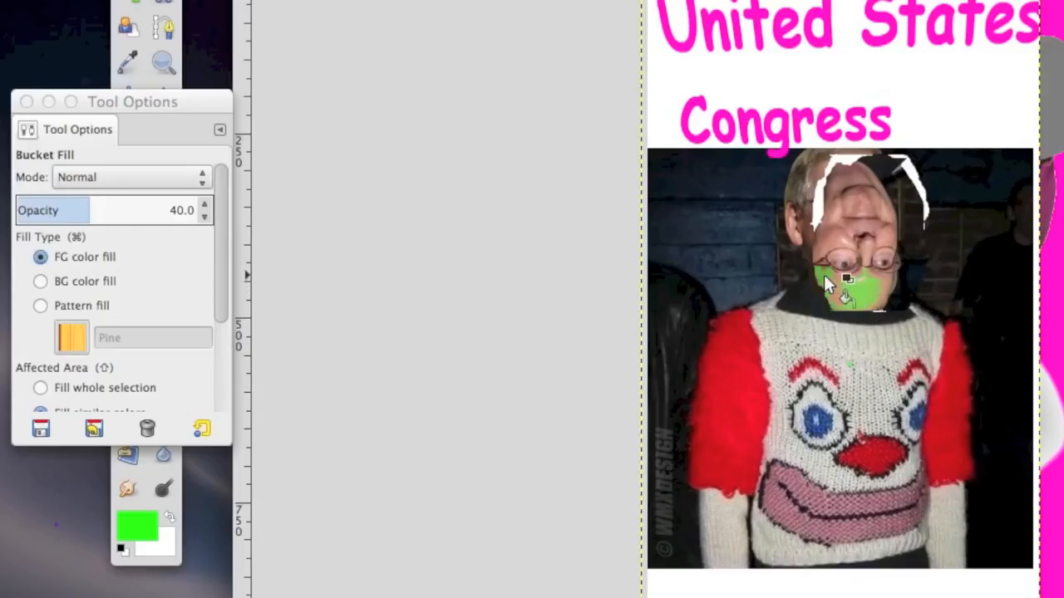
Try bucket fills on the photo using green at 40% opacity and the Warning! pattern.
left_click(853, 221)
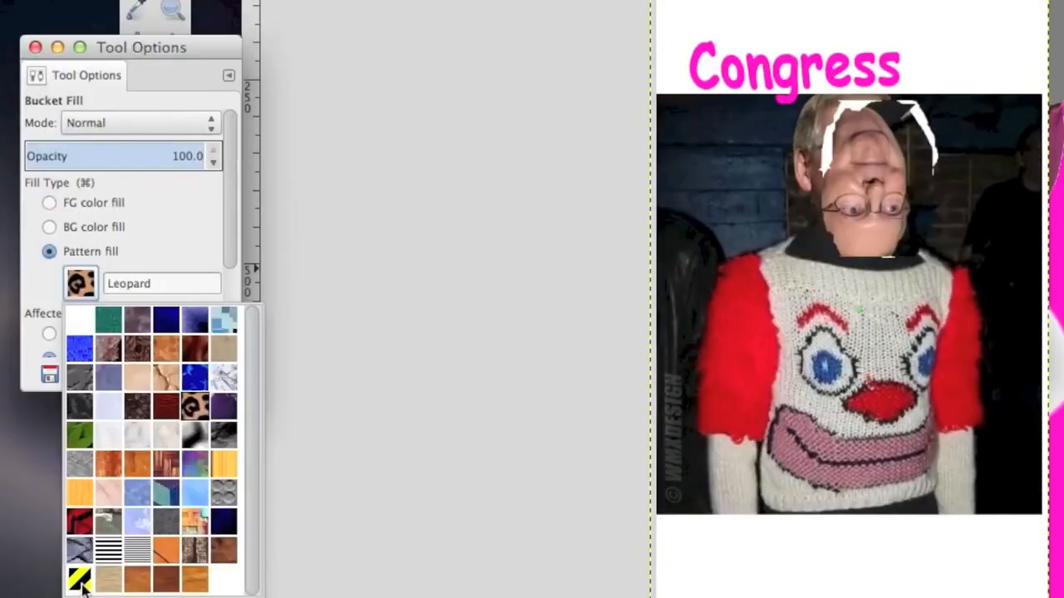
left_click(78, 573)
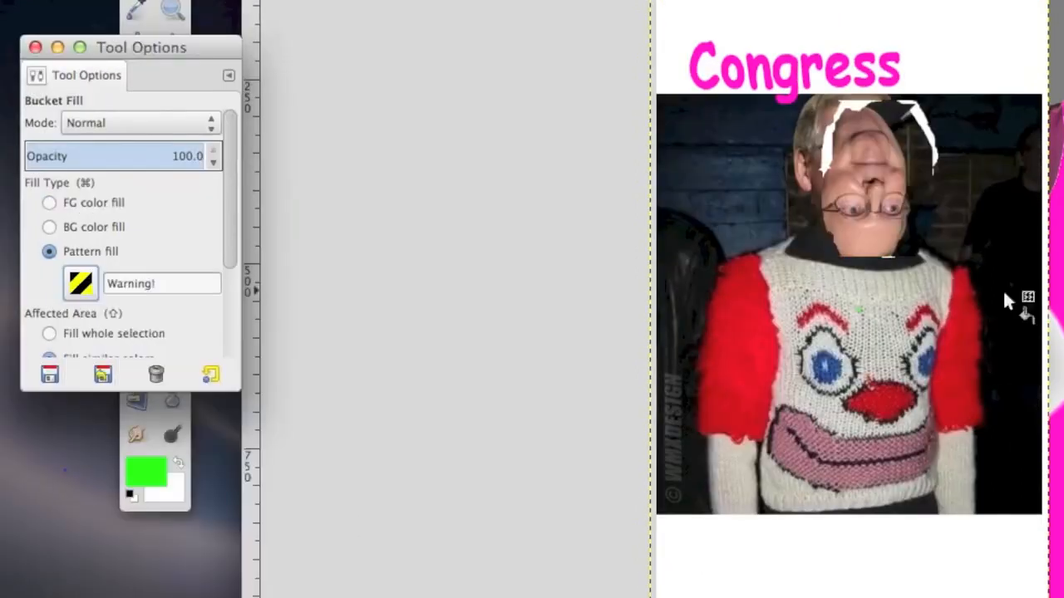
left_click(954, 191)
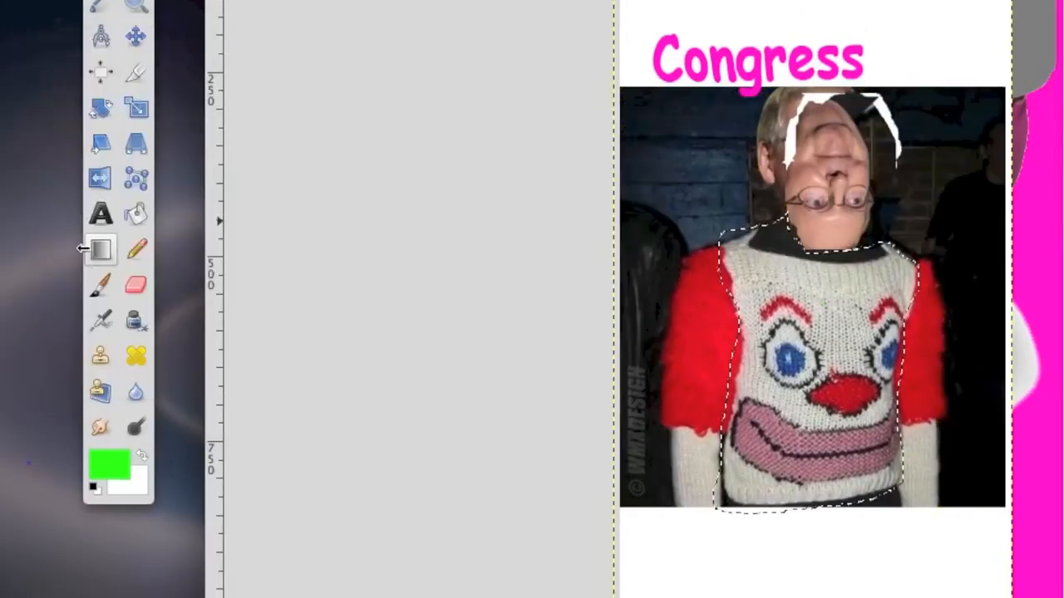
Blend a linear foreground-to-background gradient across the selected sweater, with green at the neck and white at the hem.
left_click(98, 251)
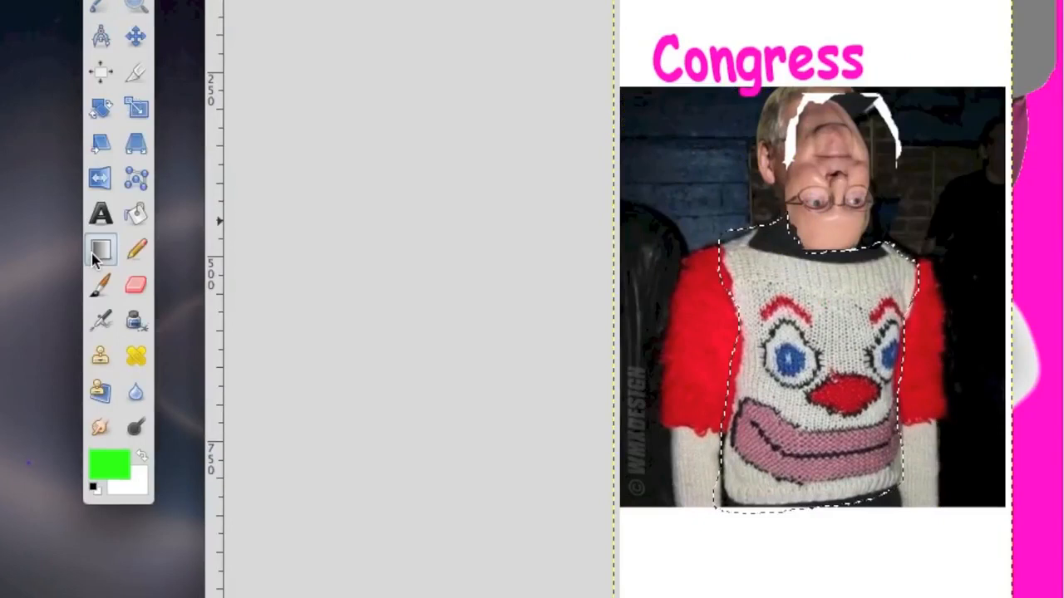
left_click_drag(821, 446, 835, 285)
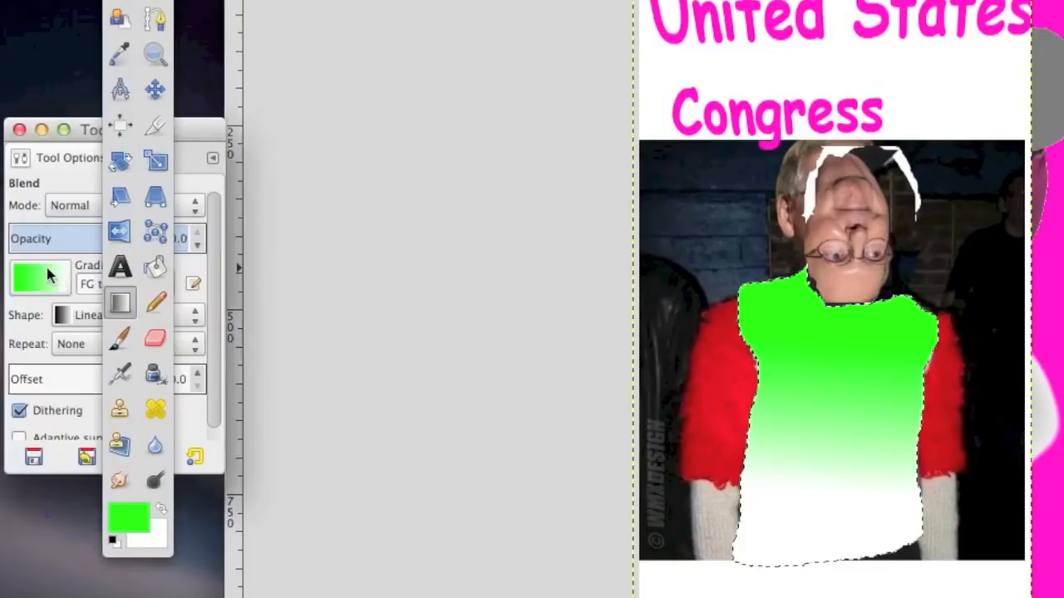
Choose the full-saturation rainbow gradient with the Spiral (cw) shape and blend it over the selected sweater.
left_click(49, 275)
scroll(94, 427, "down", 10)
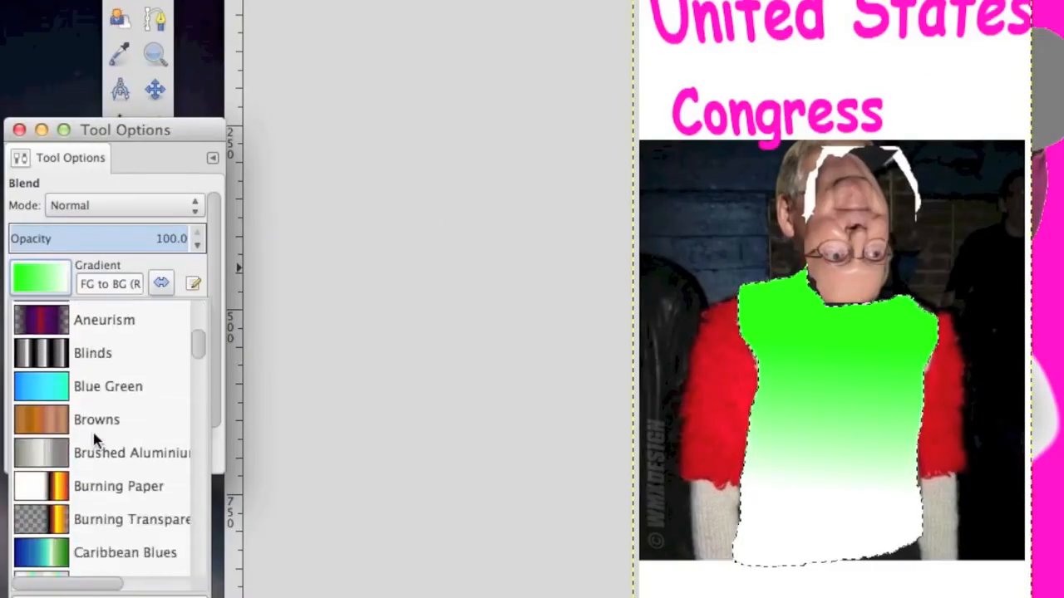
scroll(95, 432, "down", 4)
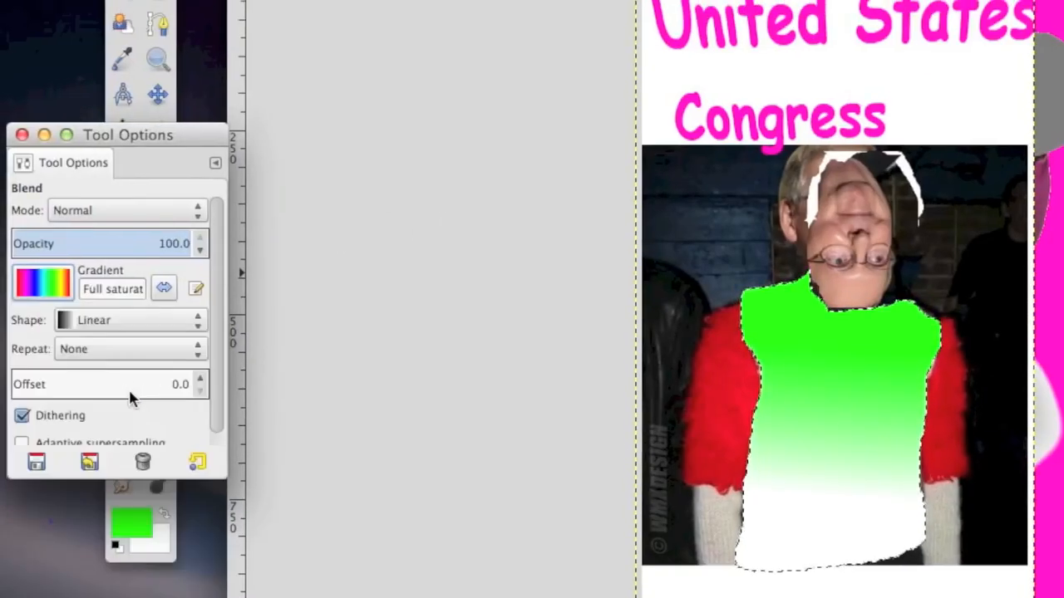
left_click(131, 320)
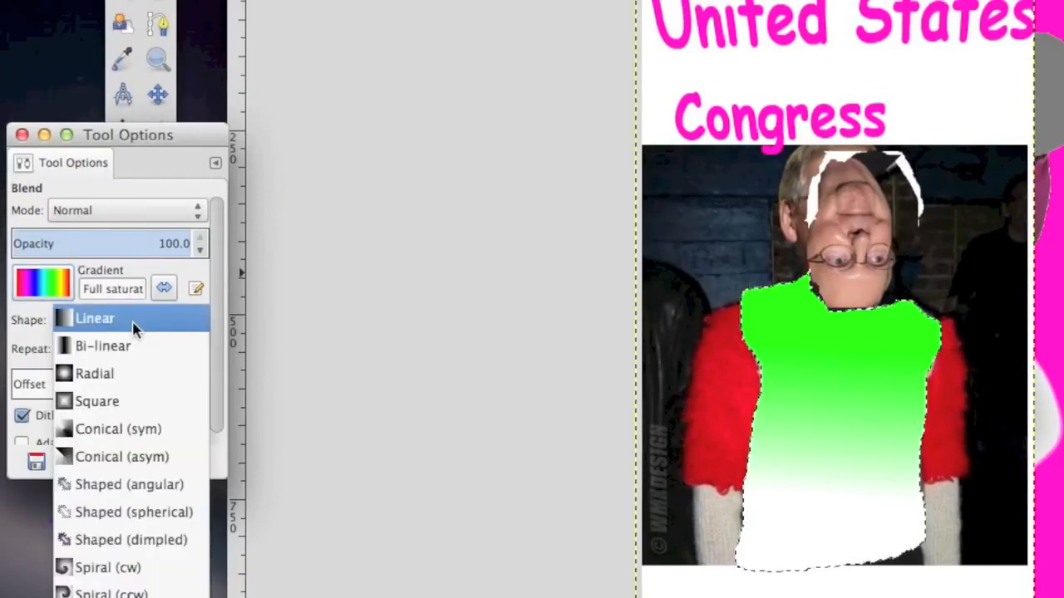
left_click(105, 559)
left_click_drag(843, 425, 786, 414)
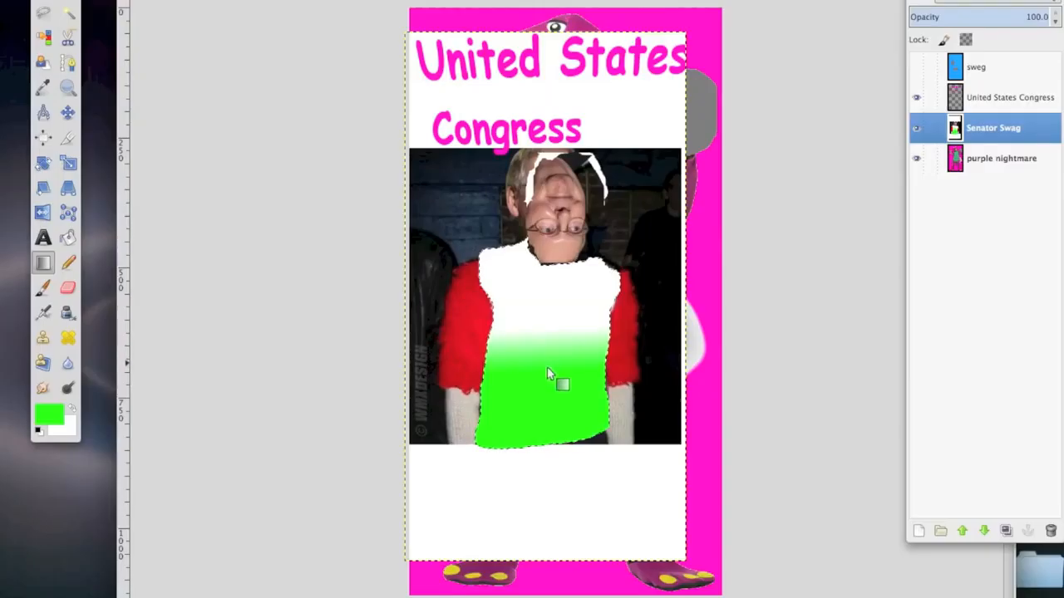
Try green-to-white linear blends of different lengths on the selected sweater, ending with green at the hem fading to white at the neck.
left_click_drag(552, 461, 562, 67)
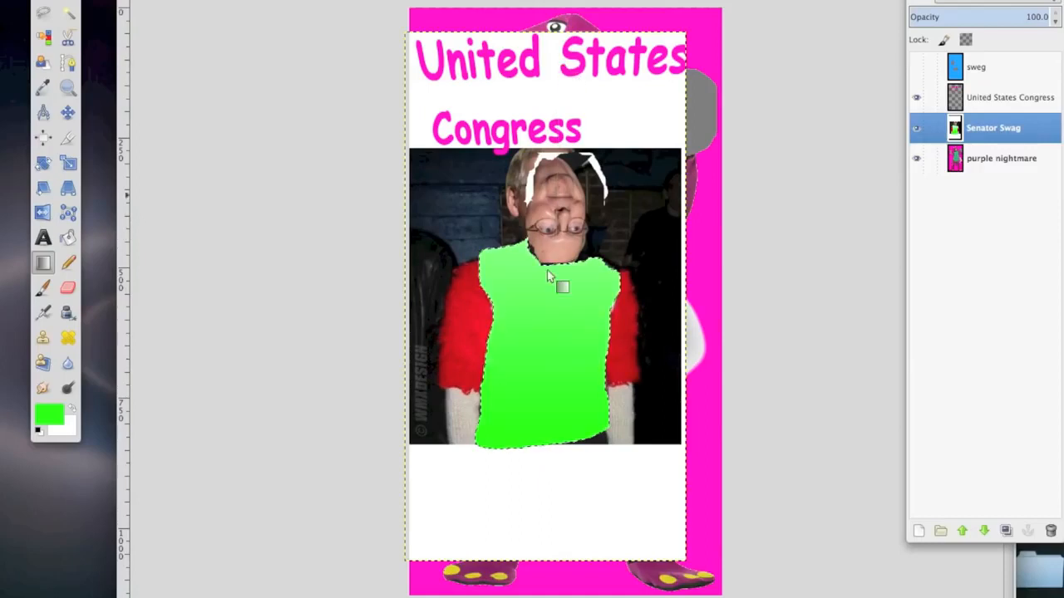
left_click_drag(532, 522, 549, 280)
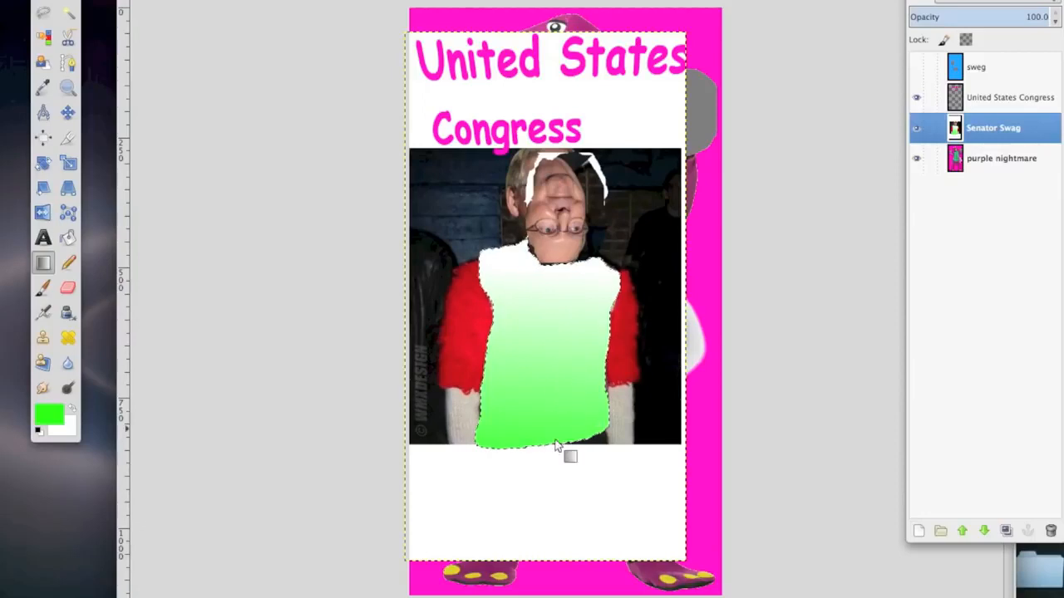
left_click_drag(551, 367, 552, 347)
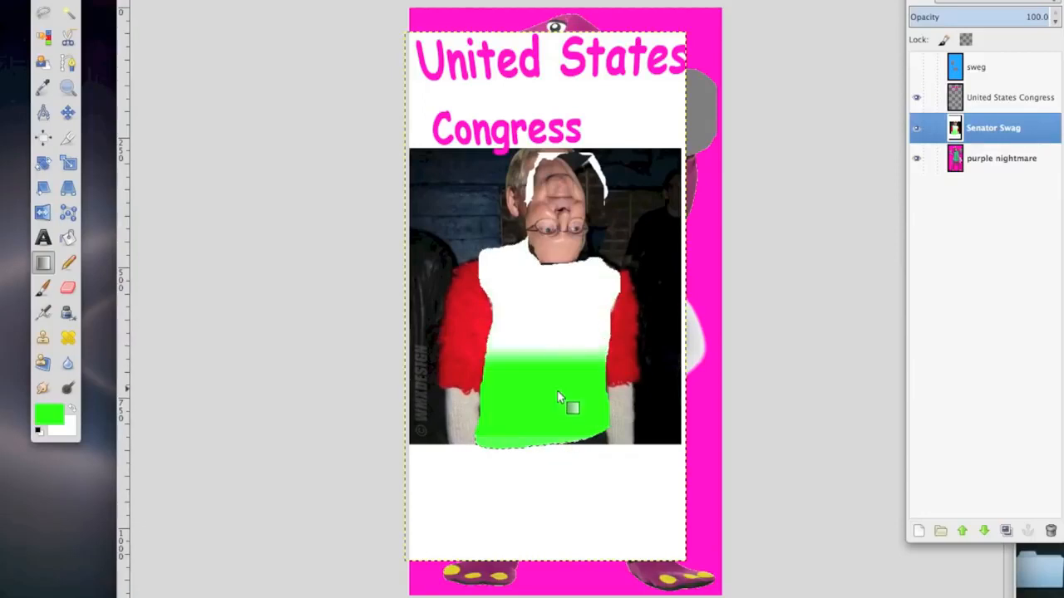
left_click_drag(554, 450, 557, 281)
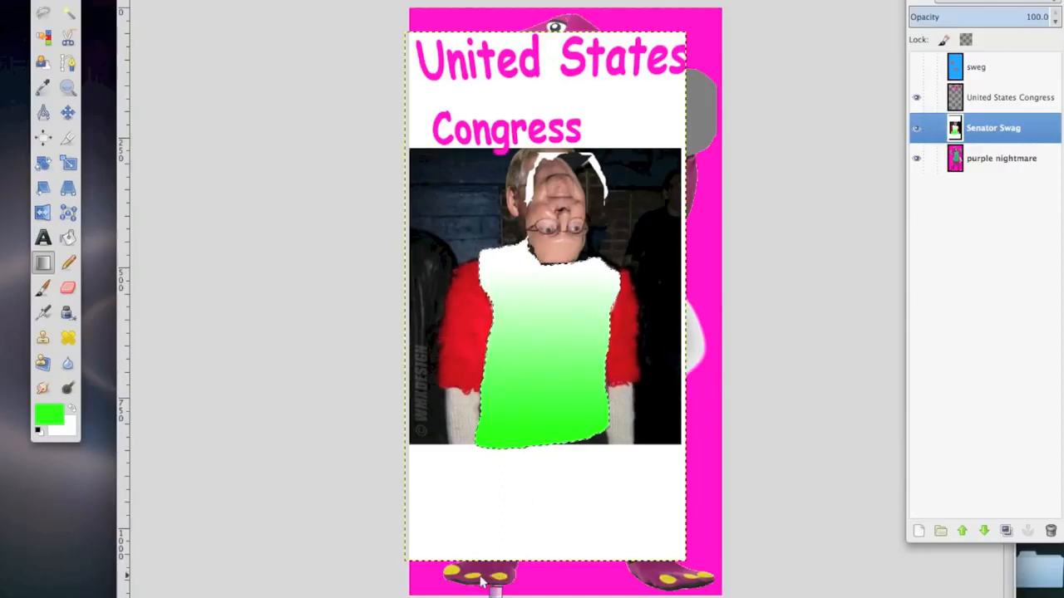
Paint a green smile on the upside-down face's forehead and green dots over both eyes with the Paintbrush.
key("p")
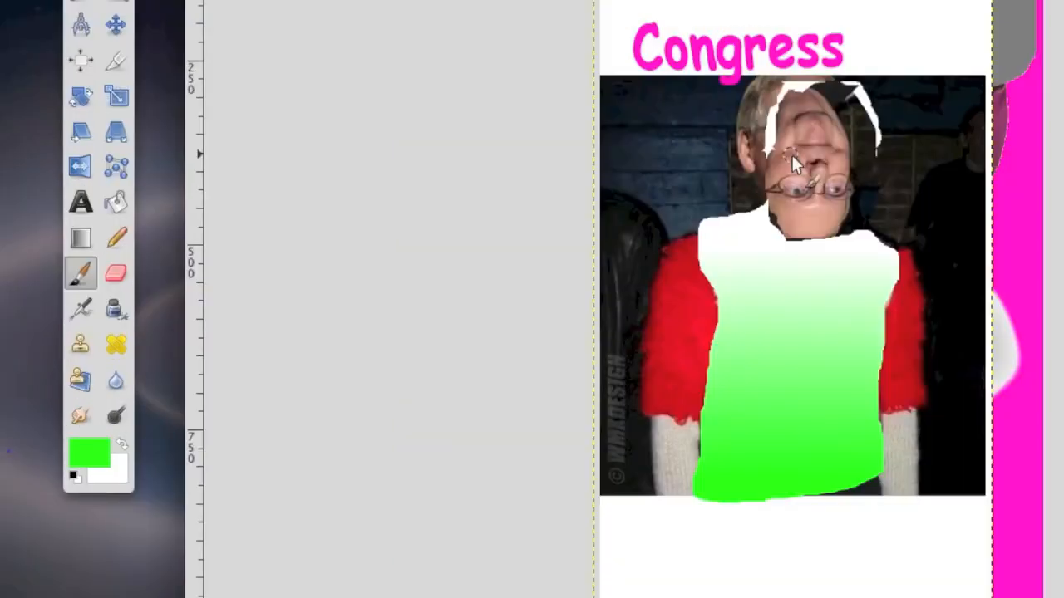
mouse_move(793, 206)
left_mouse_down()
mouse_move(826, 215)
mouse_move(821, 206)
left_mouse_up()
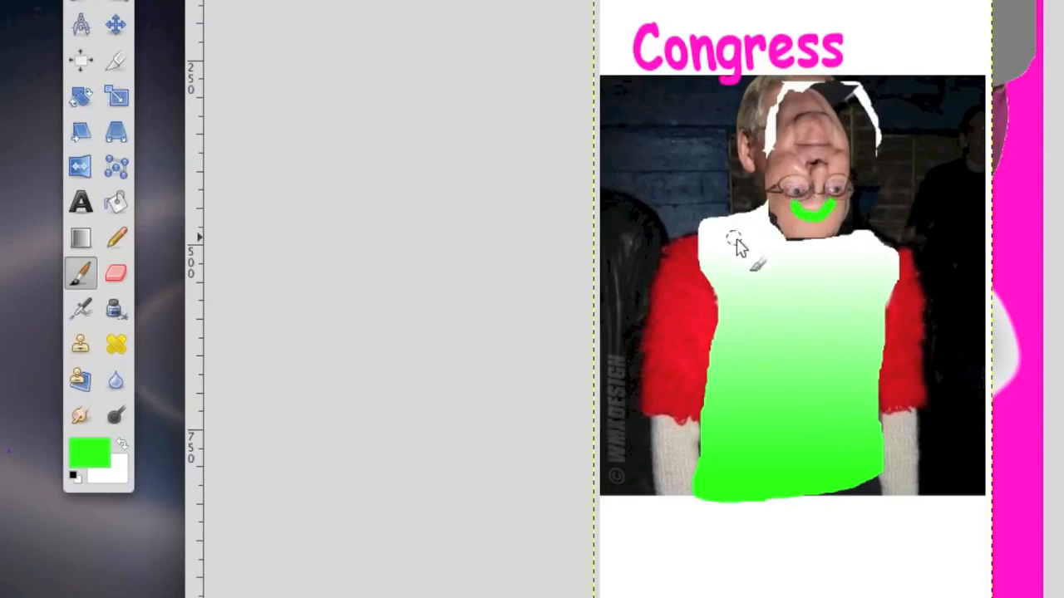
left_click(835, 191)
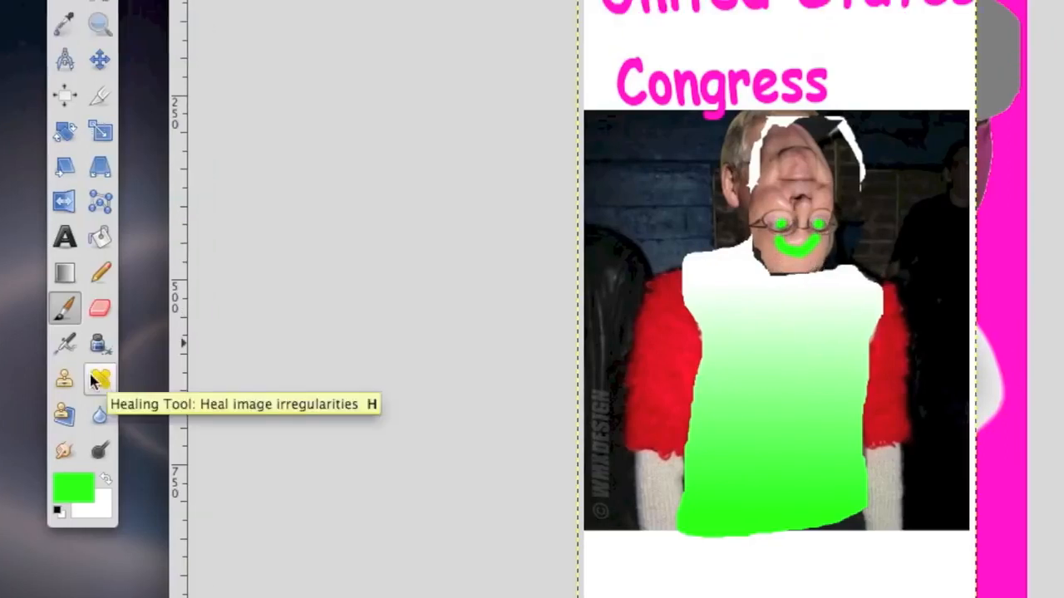
Blur the jagged edge between the red sleeve and the green gradient sweater with the Blur / Sharpen tool.
left_click(96, 378)
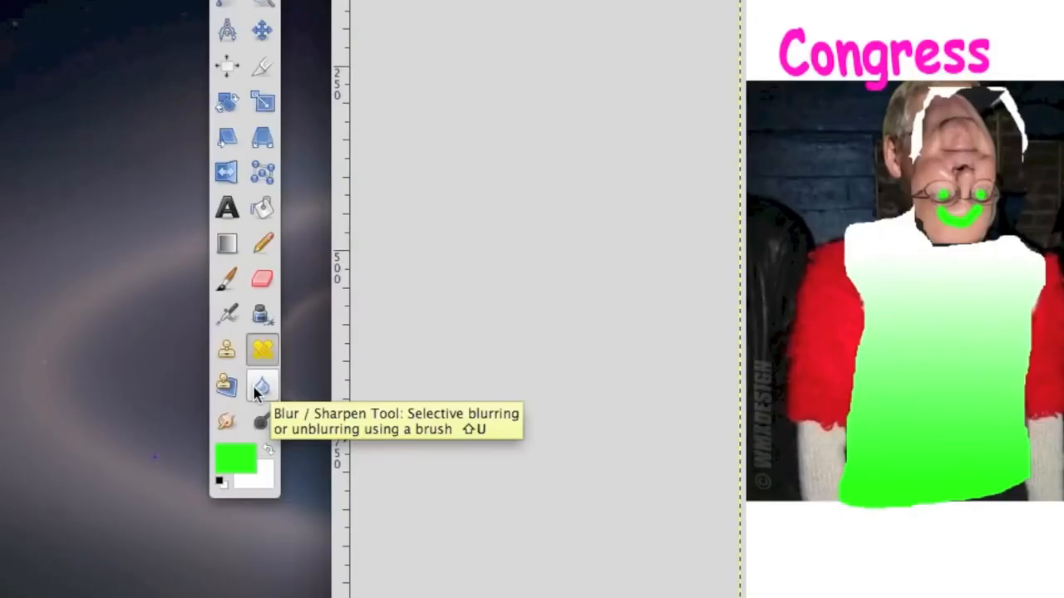
left_click(253, 386)
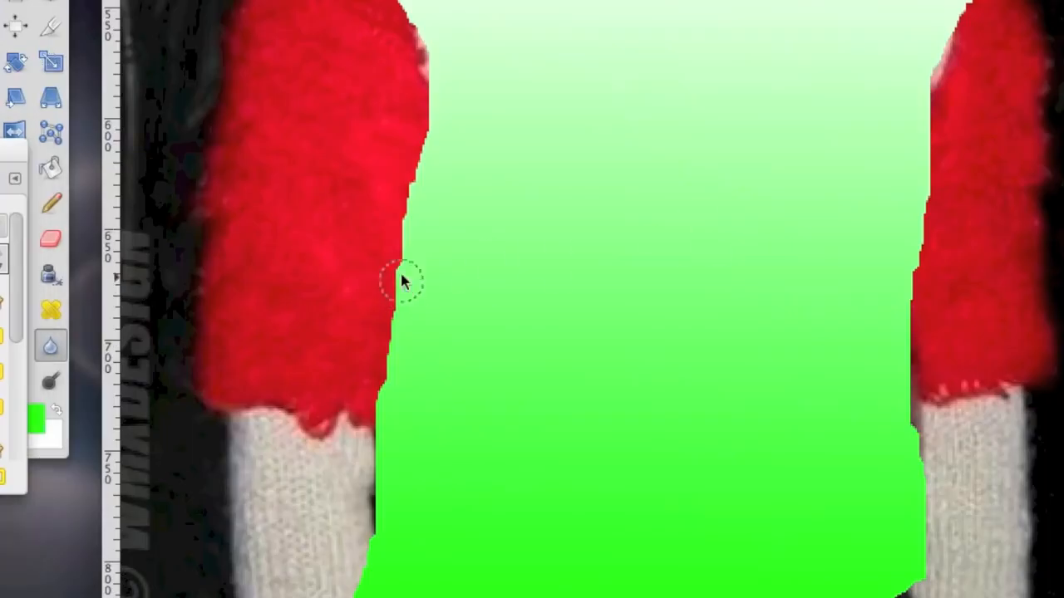
mouse_move(401, 272)
left_mouse_down()
mouse_move(423, 136)
mouse_move(396, 320)
left_mouse_up()
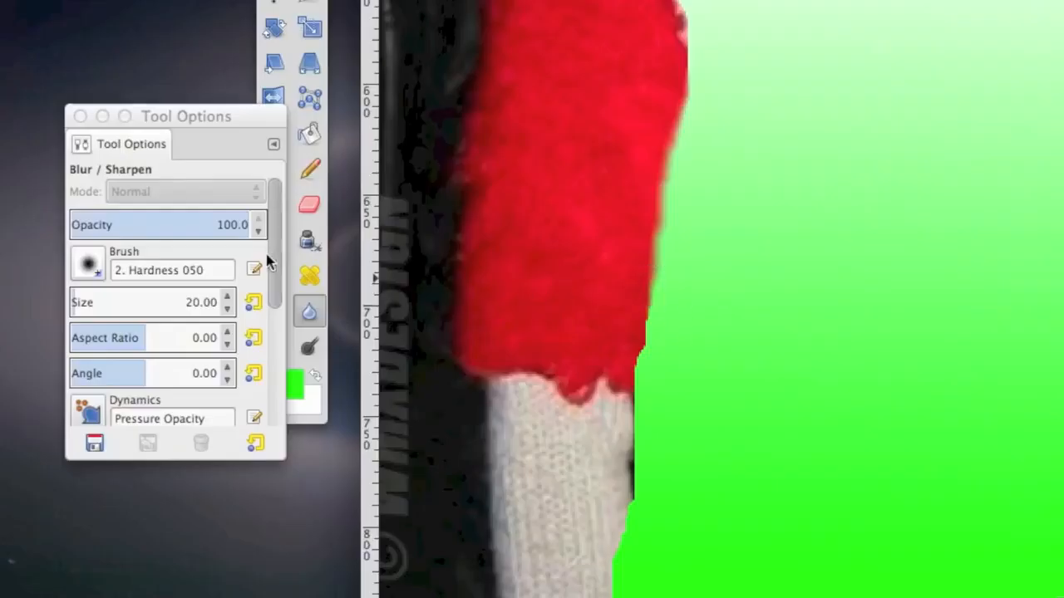
Set the Blur / Sharpen brush to 2. Hardness 100 at size 40 and soften the sweater's shoulder and neckline edges.
left_click(88, 266)
left_click(171, 324)
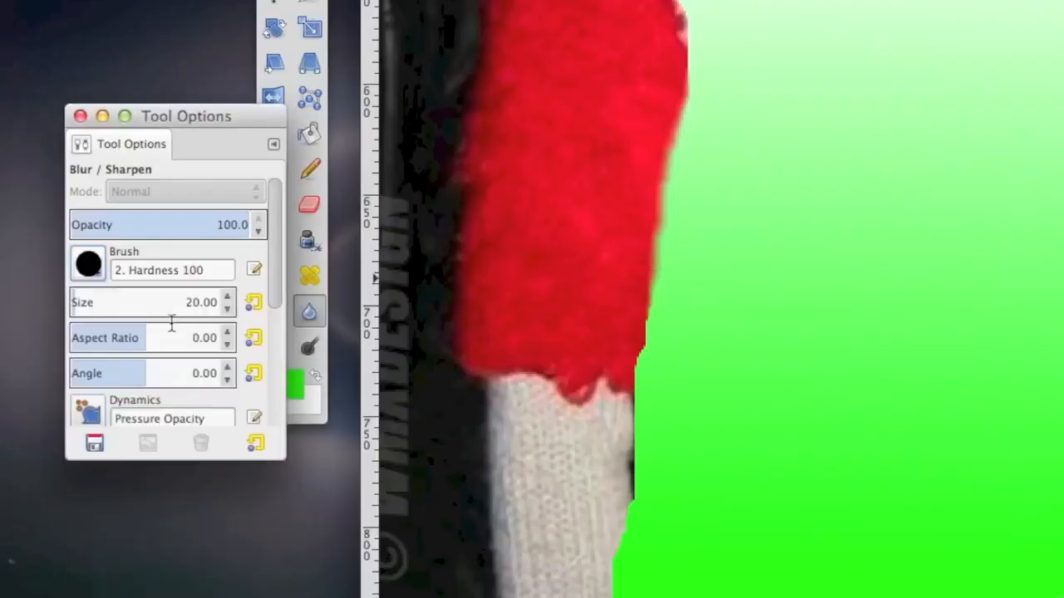
key("BackSpace")
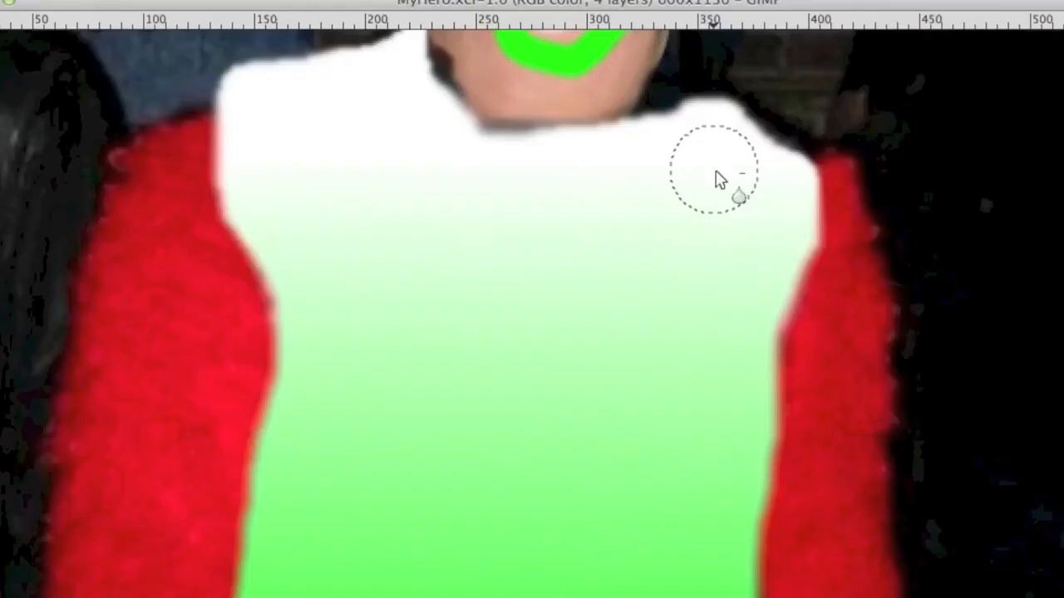
mouse_move(759, 130)
left_mouse_down()
mouse_move(795, 150)
mouse_move(762, 97)
mouse_move(772, 158)
mouse_move(760, 124)
mouse_move(740, 128)
mouse_move(766, 140)
mouse_move(734, 112)
mouse_move(622, 138)
mouse_move(676, 104)
mouse_move(696, 106)
mouse_move(649, 116)
mouse_move(632, 134)
left_mouse_up()
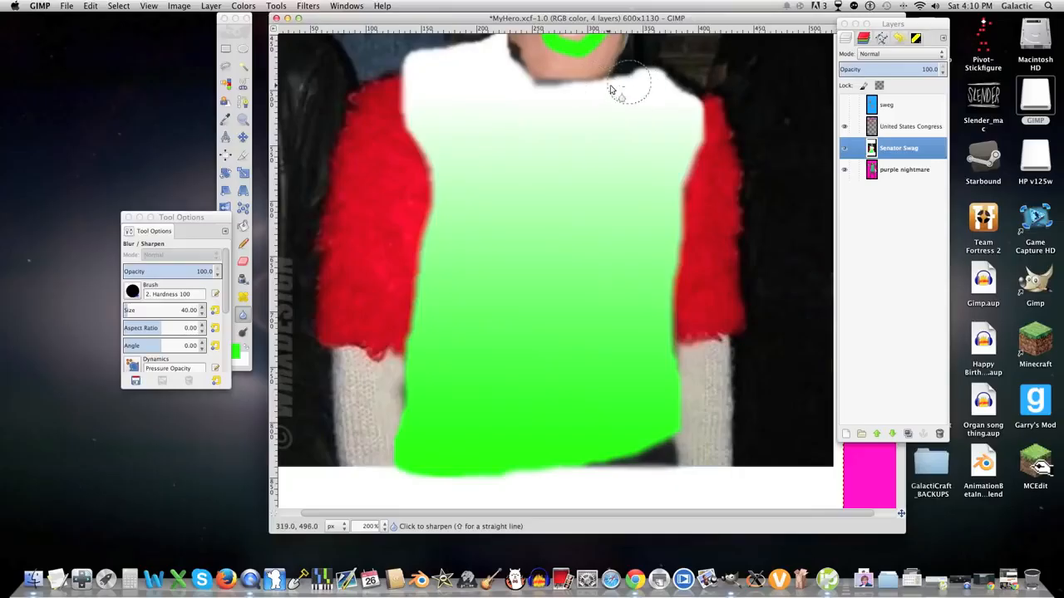
mouse_move(611, 86)
left_mouse_down()
mouse_move(647, 85)
mouse_move(634, 93)
mouse_move(616, 77)
left_mouse_up()
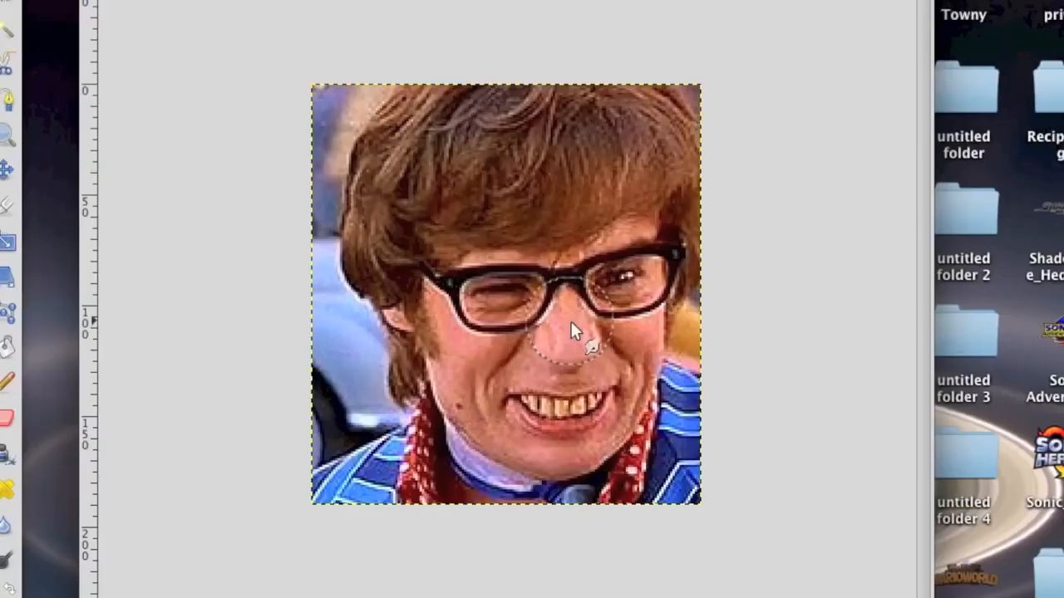
Smudge the nose in the Austin Powers photo downward over the mouth and chin to the photo's lower edge.
left_click_drag(922, 183, 923, 352)
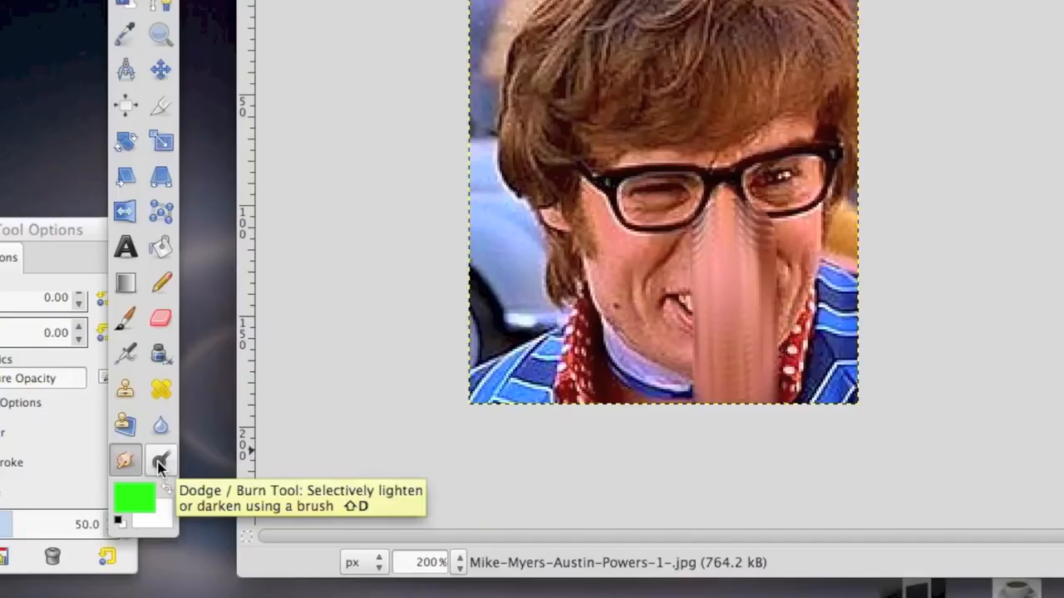
Try a Dodge / Burn stroke across the face in the Austin Powers photo and undo it.
left_click(5, 561)
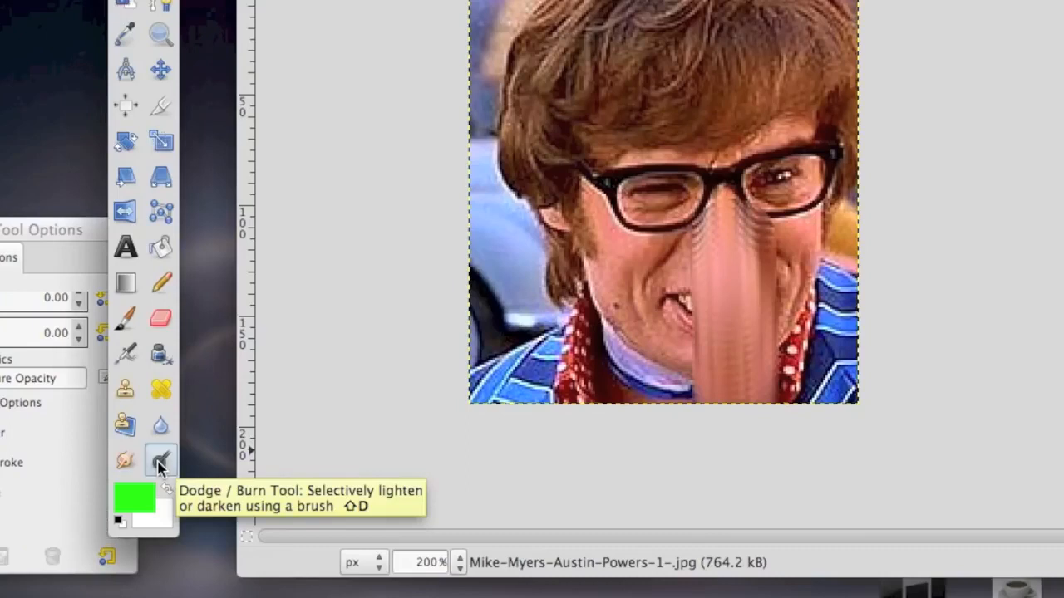
mouse_move(509, 324)
left_mouse_down()
mouse_move(564, 313)
mouse_move(546, 274)
mouse_move(540, 309)
mouse_move(652, 265)
mouse_move(593, 269)
mouse_move(605, 304)
left_mouse_up()
key("super+z")
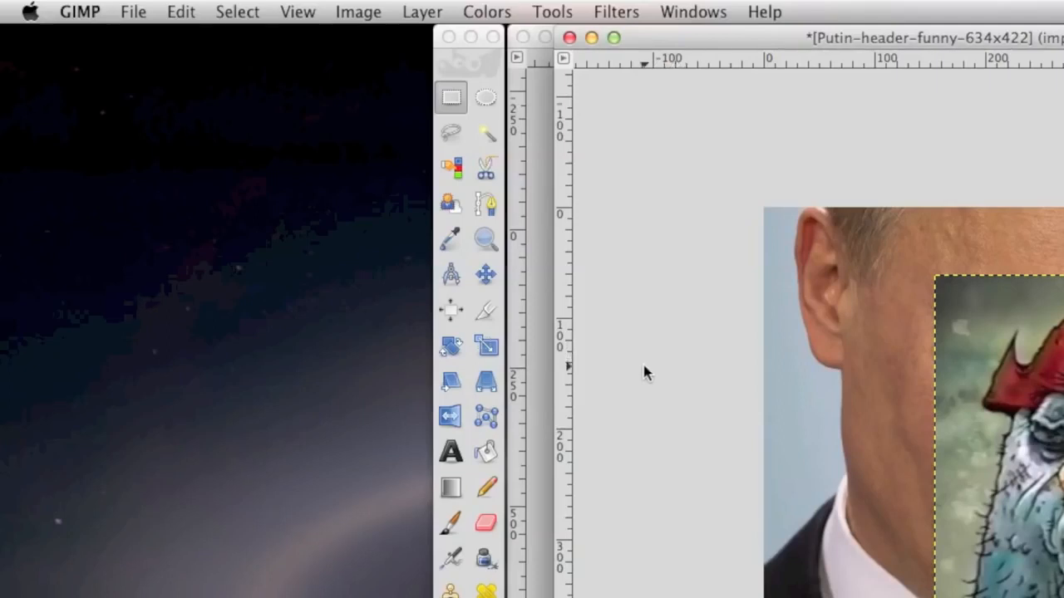
Create a new blank 634x422 pixel image with a white background.
left_click(133, 11)
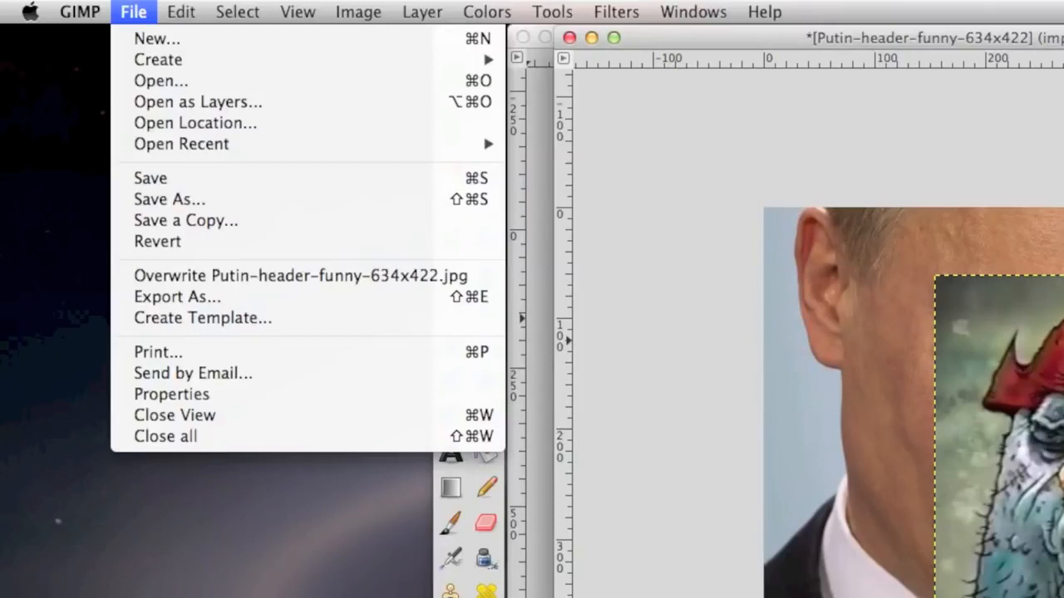
left_click(138, 35)
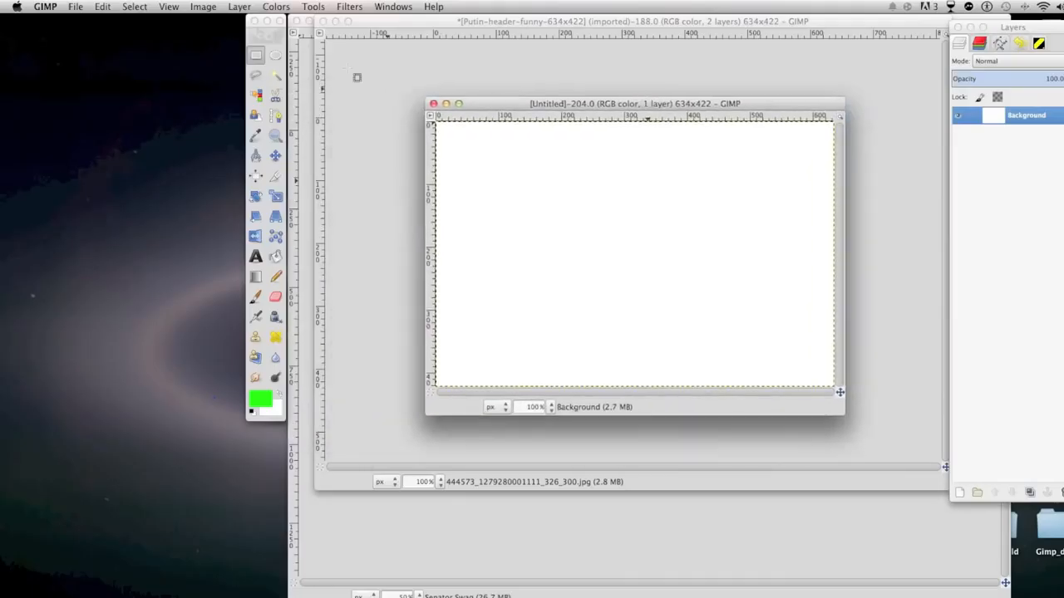
Open the pirate-hat picture, the nic-cage-everyone picture and nGjvR.png as layers in the Putin-header-funny image.
left_click(75, 7)
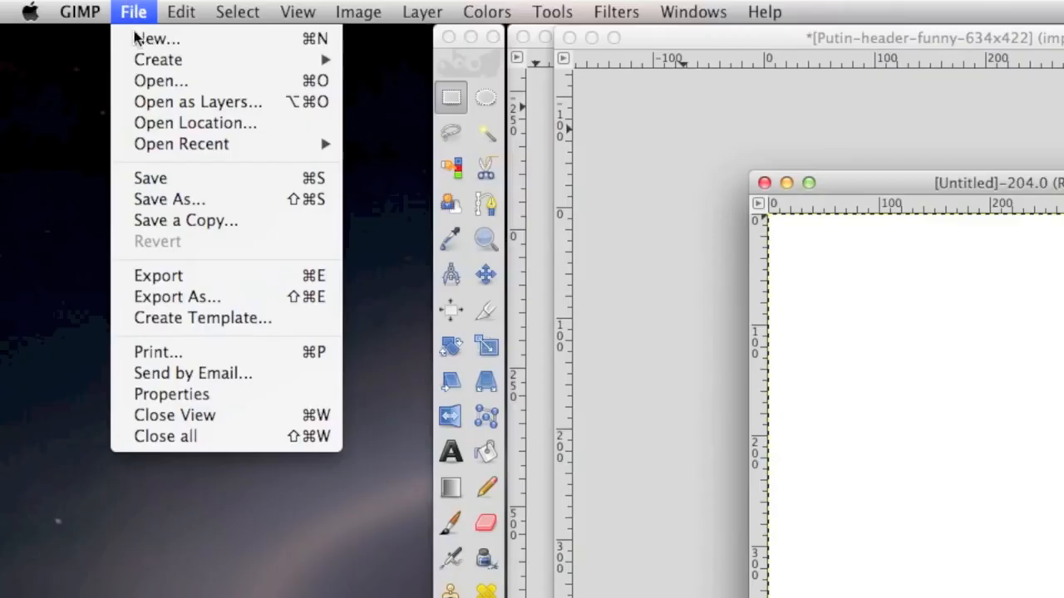
left_click(143, 83)
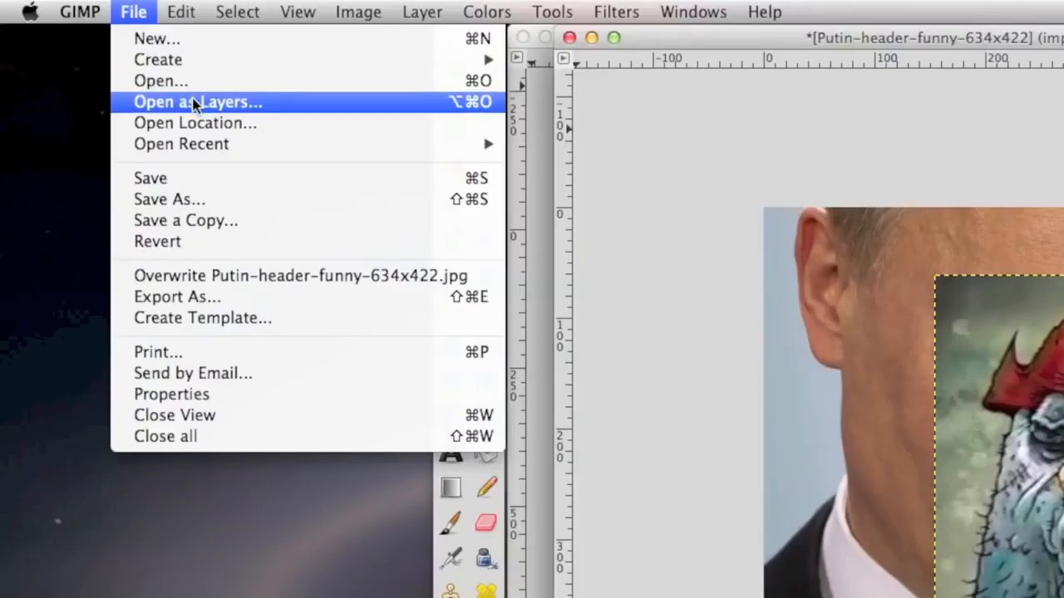
left_click(193, 103)
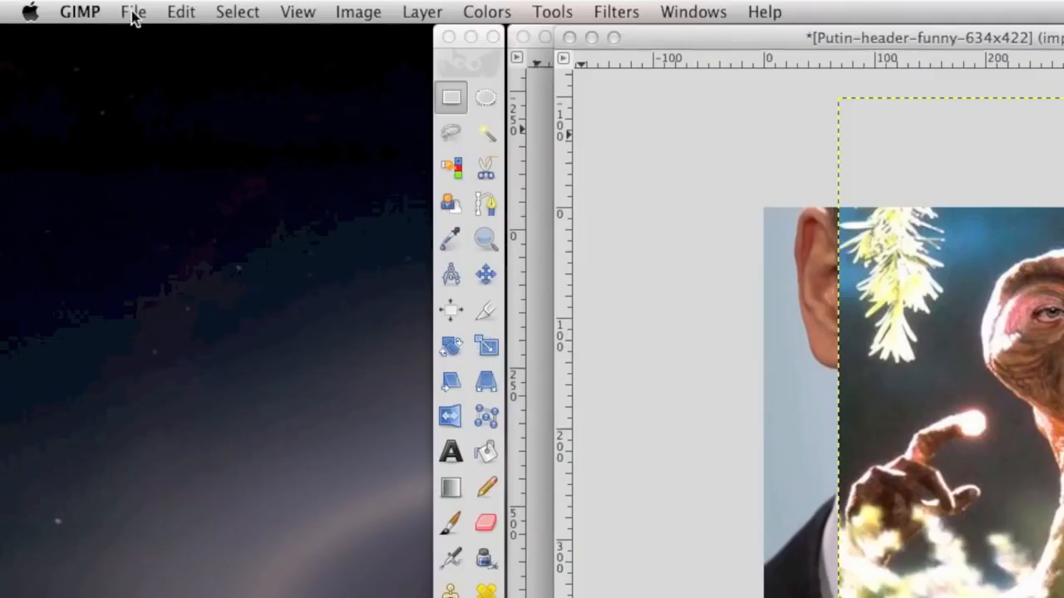
left_click(73, 6)
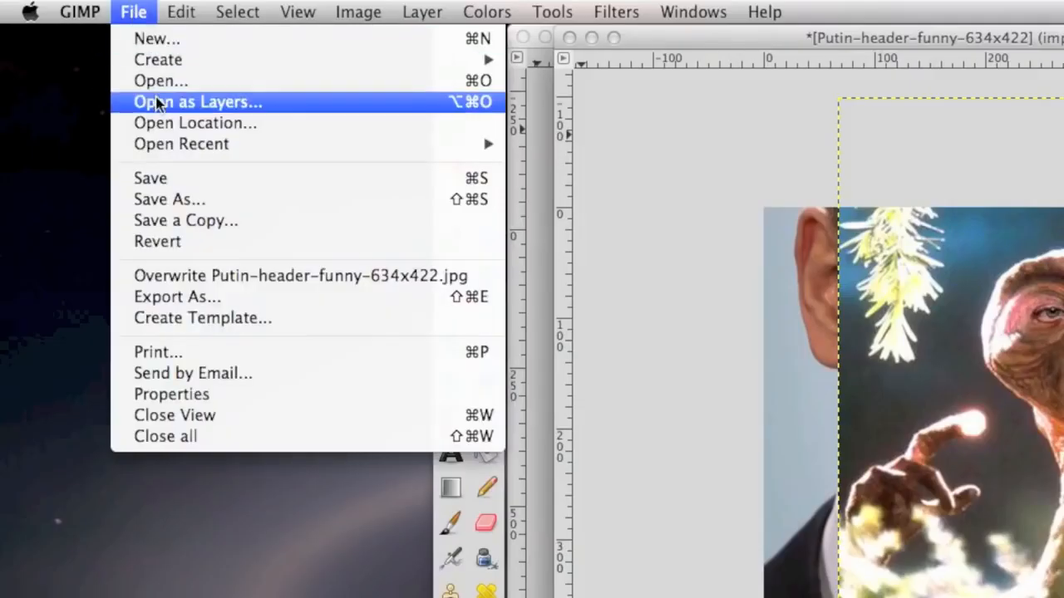
left_click(99, 62)
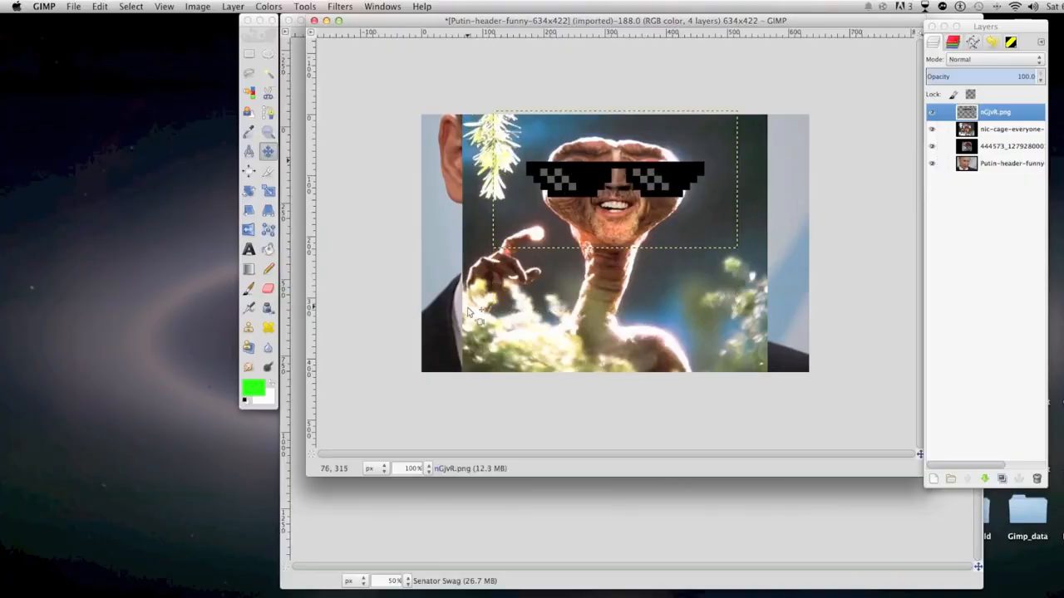
Save the layered image as NicolasCageIsLove.xcf in the Pictures folder.
left_click(73, 6)
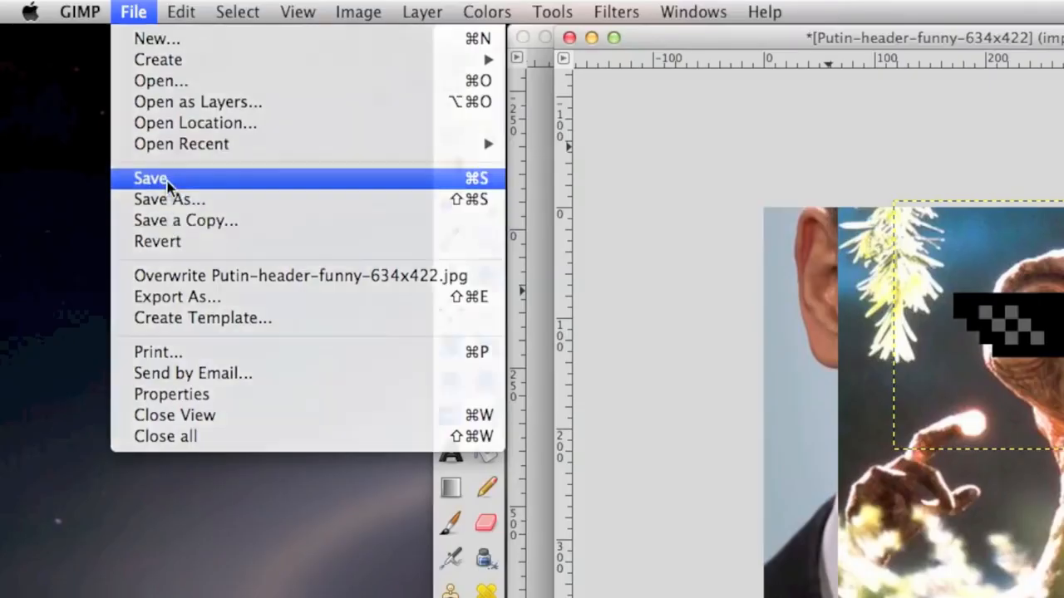
left_click(167, 181)
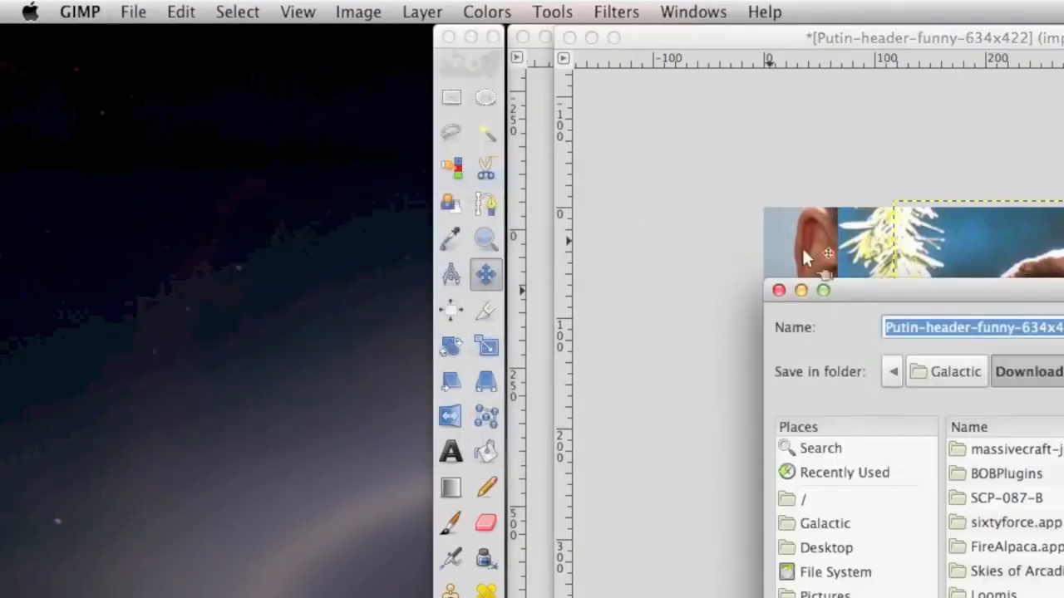
type("NicolasCageIsLove")
left_click(223, 219)
left_click(249, 254)
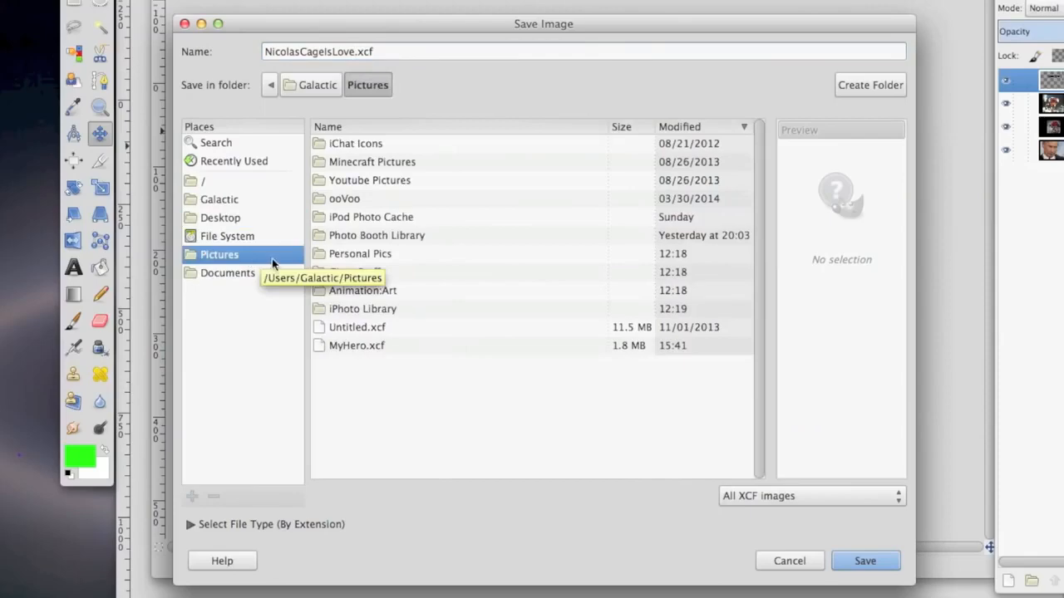
left_click(865, 561)
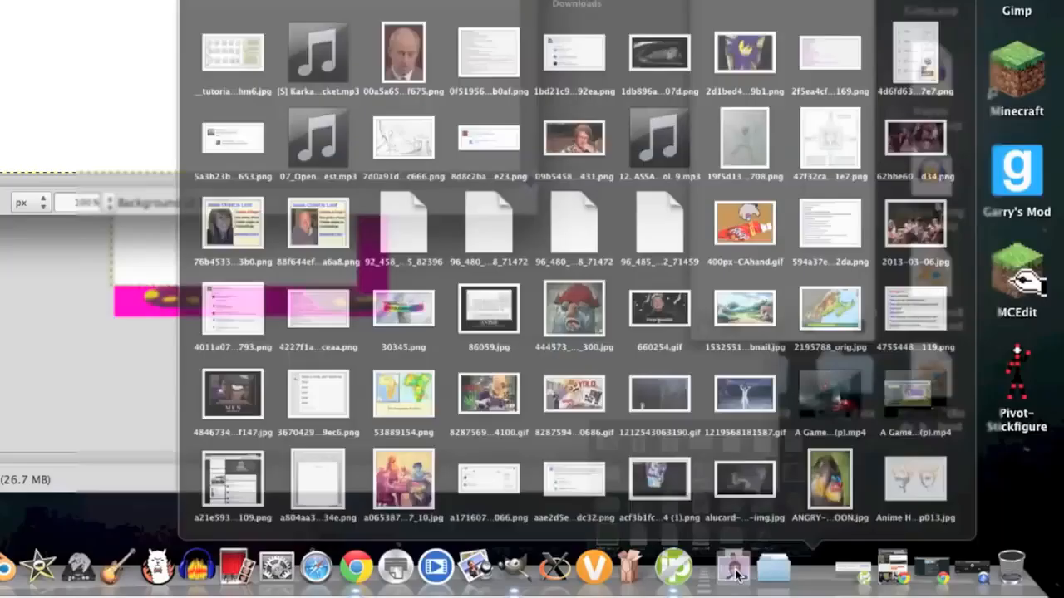
Reopen NicolasCageIsLove.xcf from the Pictures folder and place its window over the blank image.
left_click(736, 573)
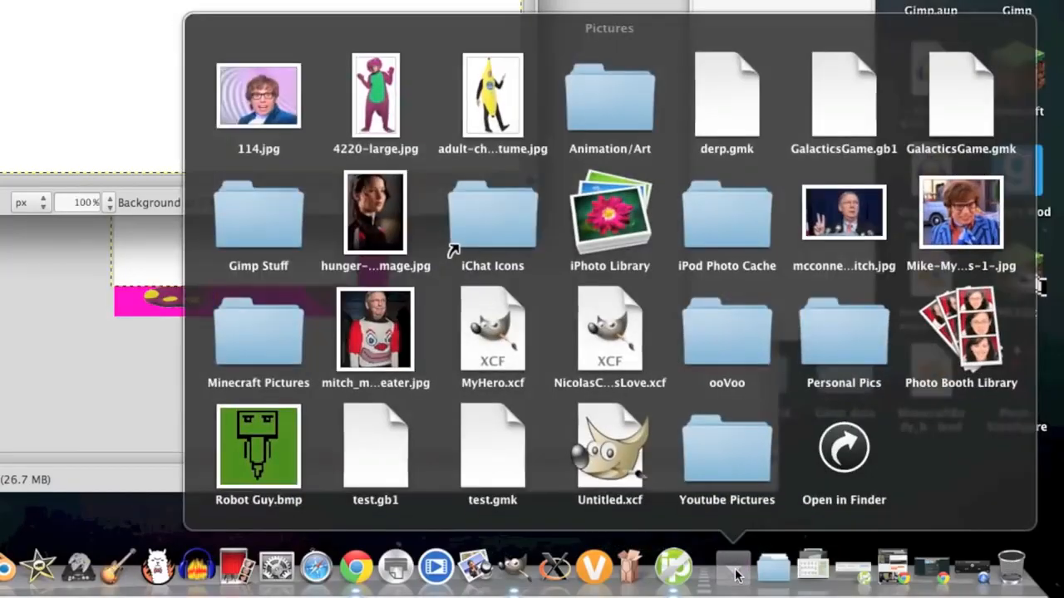
left_click(613, 349)
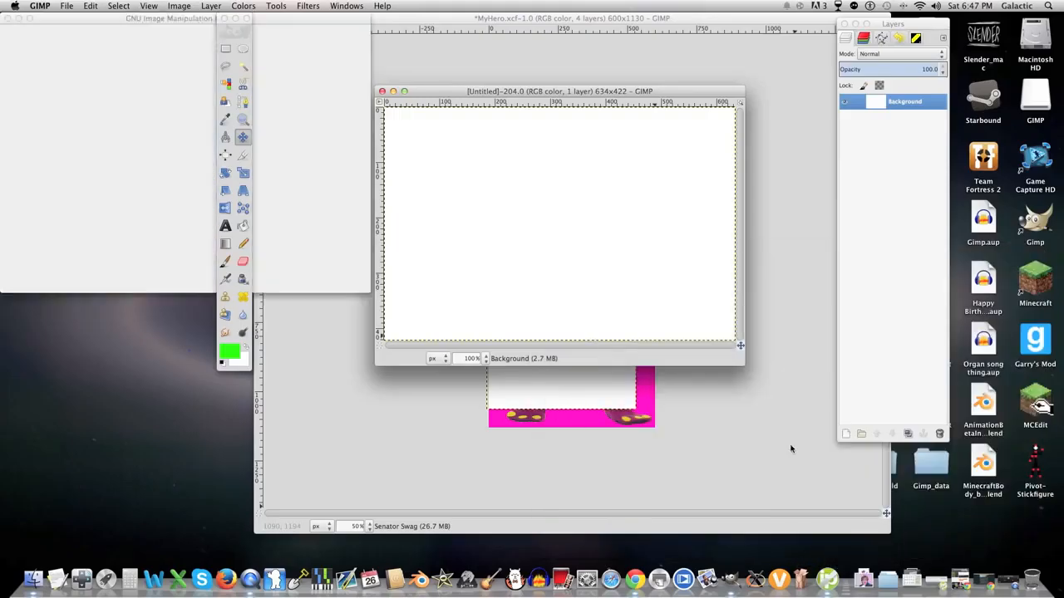
left_click_drag(288, 18, 674, 100)
Set the image's export name to NicolasCageIsLove.jpeg in the Pictures folder and proceed to the JPEG export options.
left_click(66, 6)
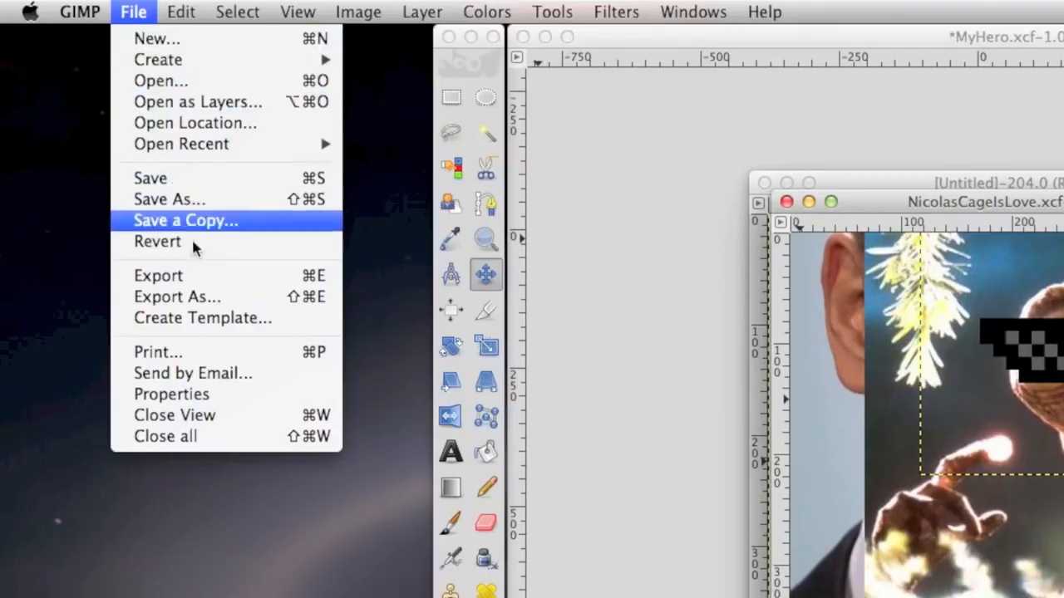
left_click(210, 280)
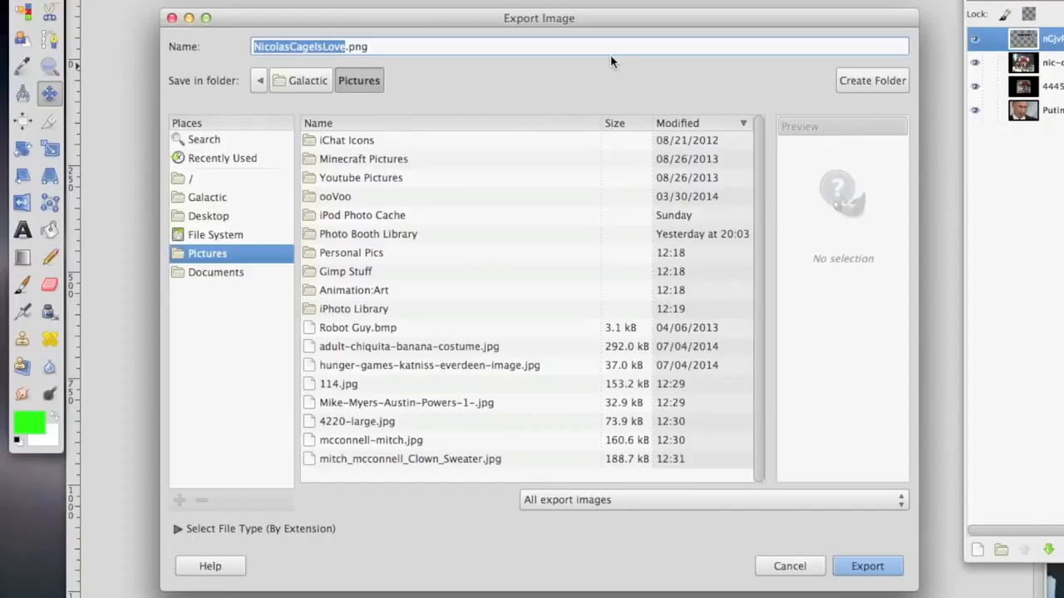
left_click(622, 47)
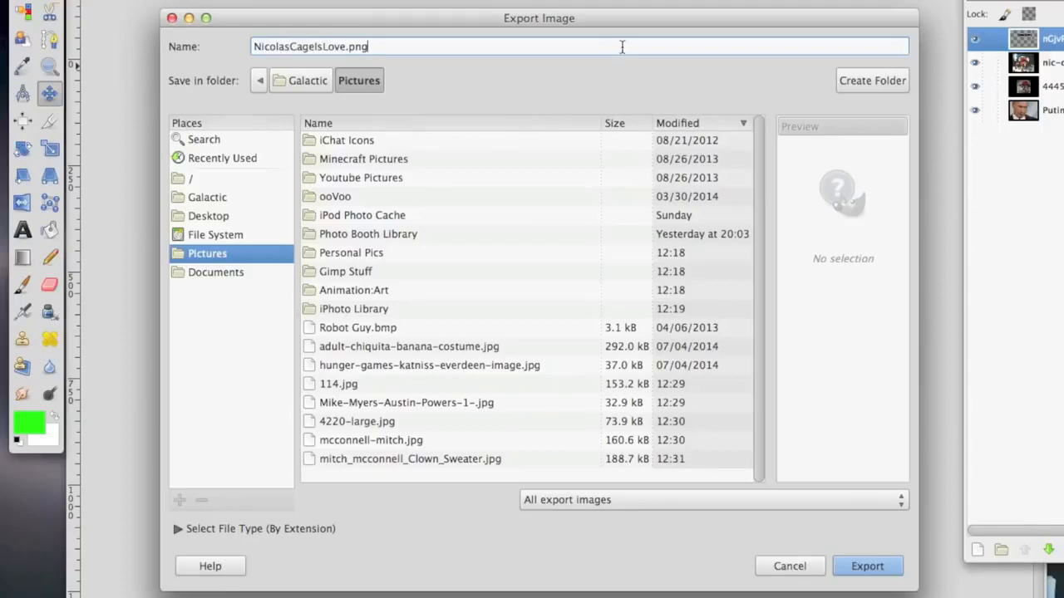
left_click(868, 566)
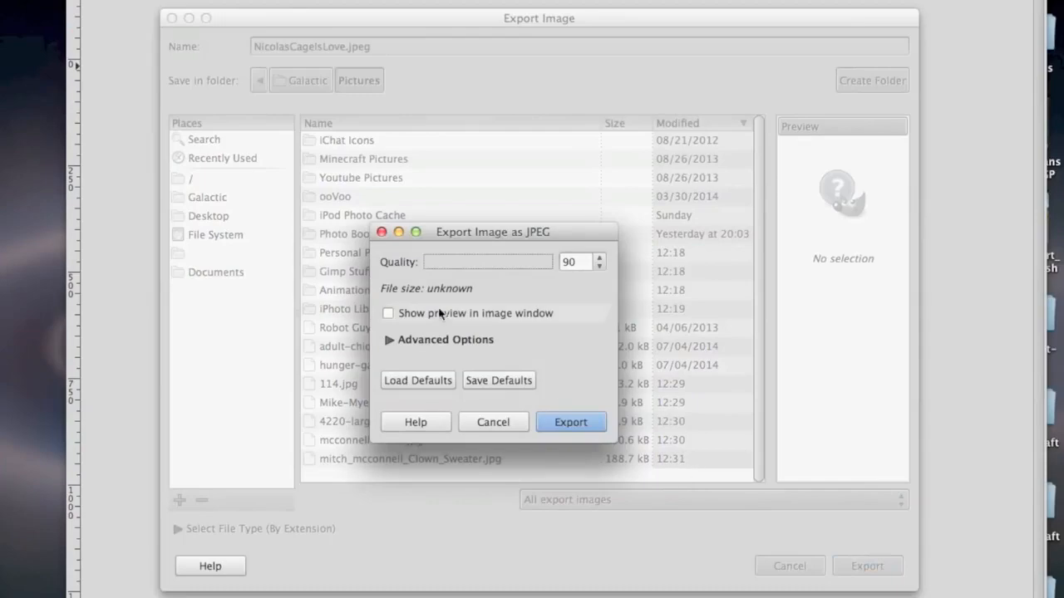
Show the JPEG preview in the image window, try quality 1, and export the image at quality 100.
left_click(387, 313)
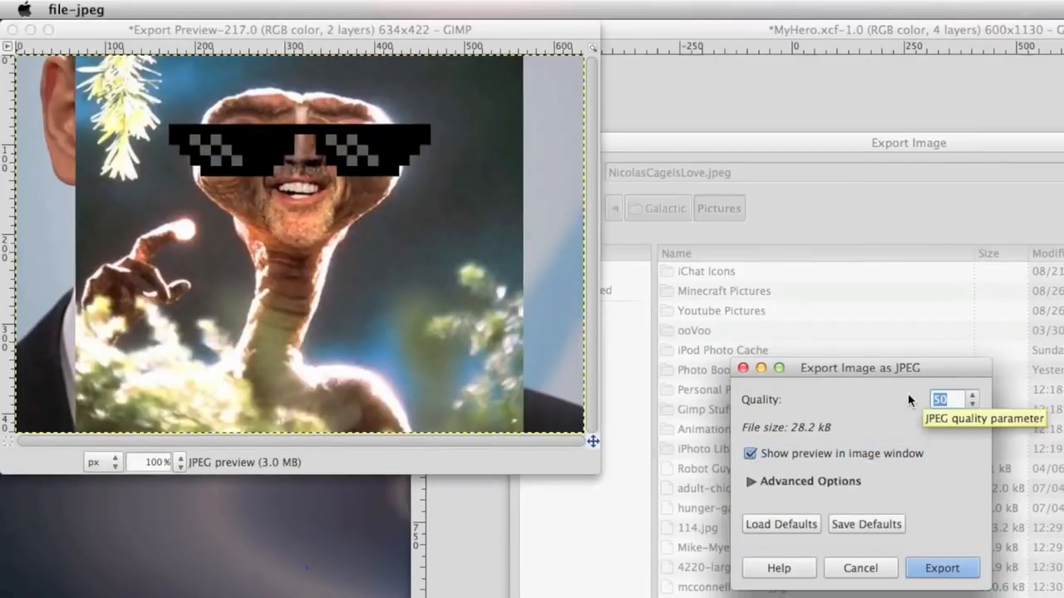
type("1")
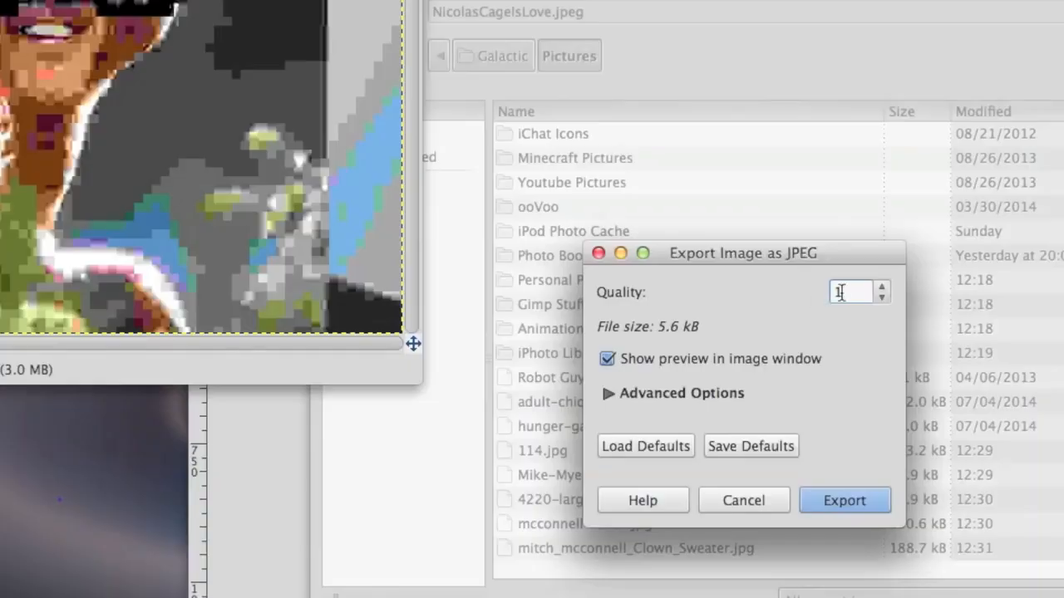
left_click_drag(942, 400, 931, 400)
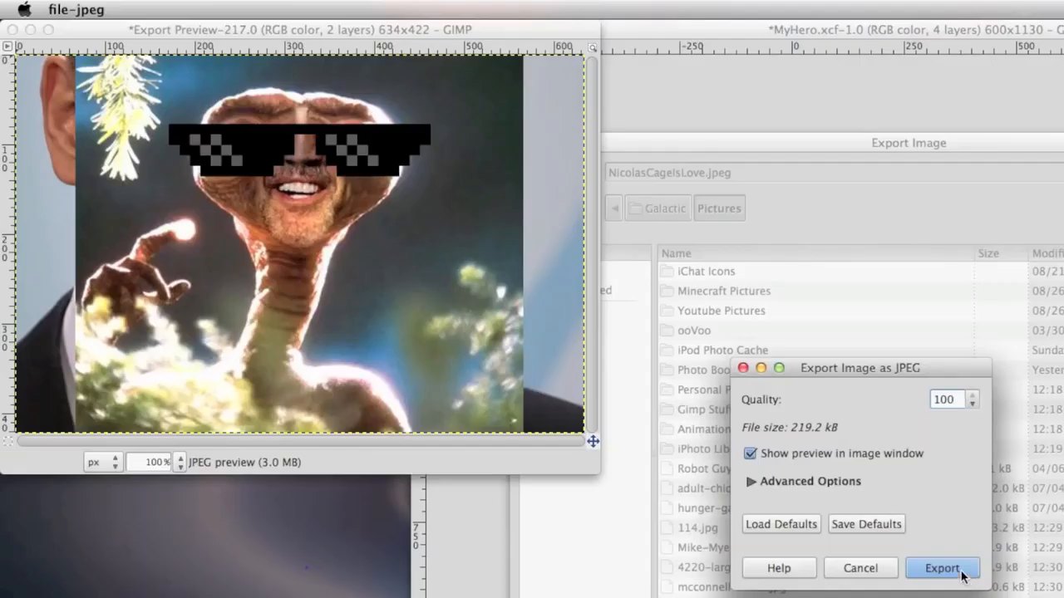
left_click(942, 568)
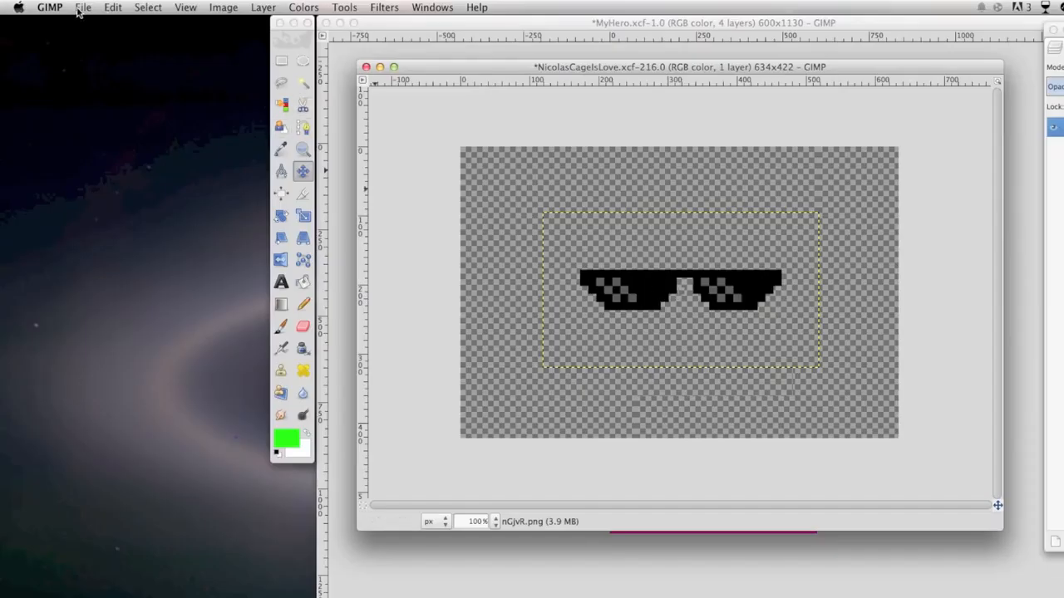
Export the transparent sunglasses image as Glass.png and select that file in the Pictures folder.
left_click(78, 10)
left_click(108, 185)
type("Glass.png")
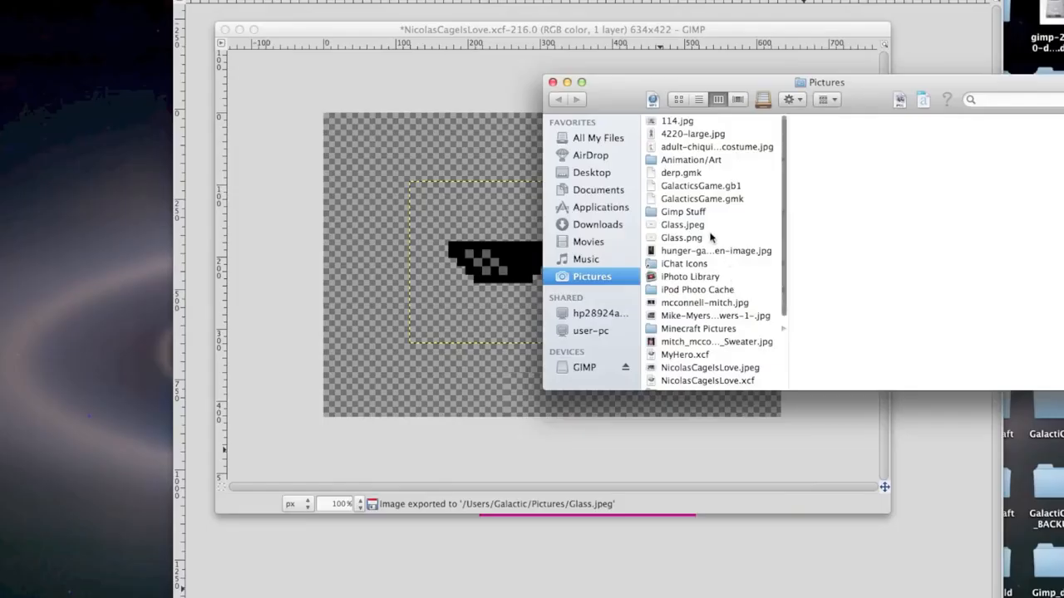
left_click(712, 239)
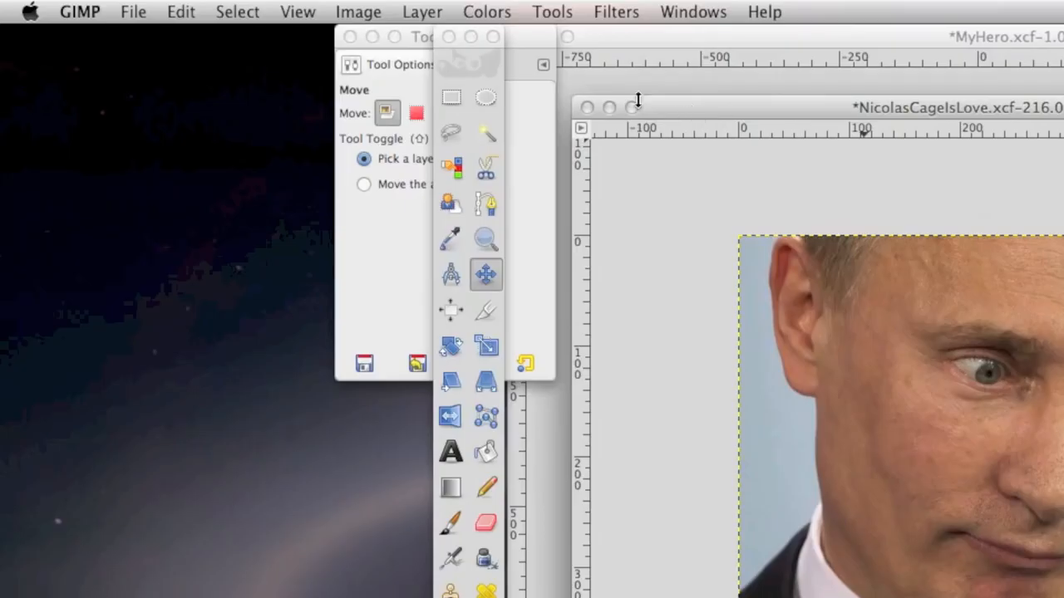
Undo the last layer scaling of the sunglasses and redo it.
left_click(181, 12)
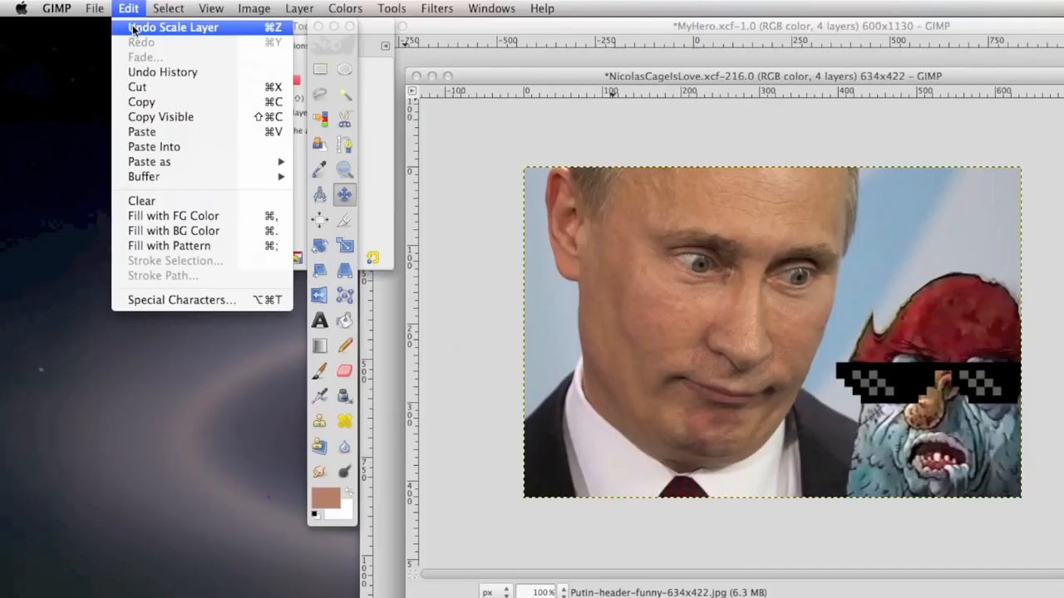
left_click(133, 28)
left_click(131, 9)
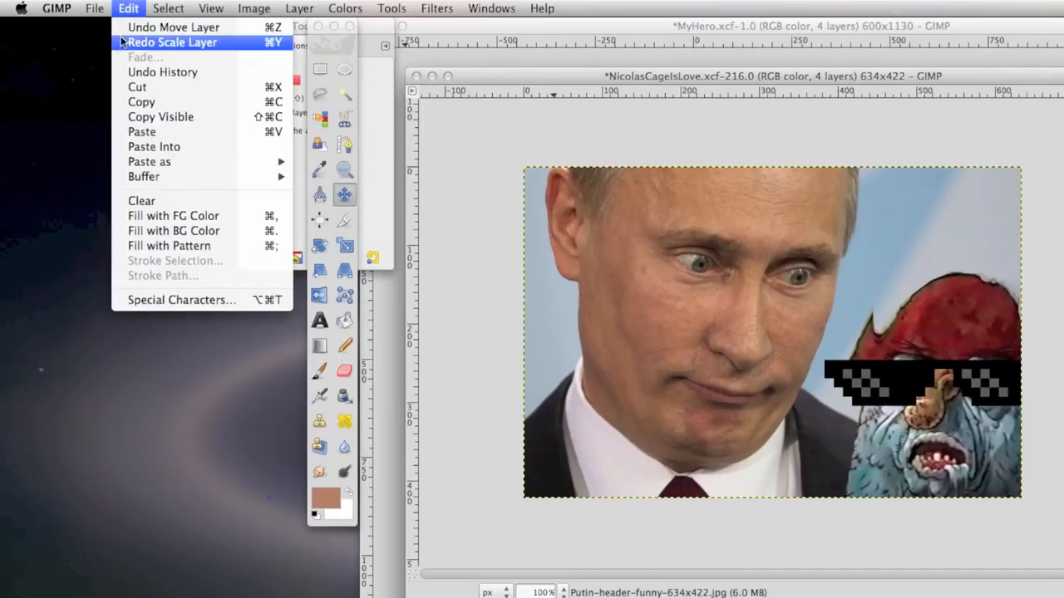
left_click(122, 42)
left_click(120, 10)
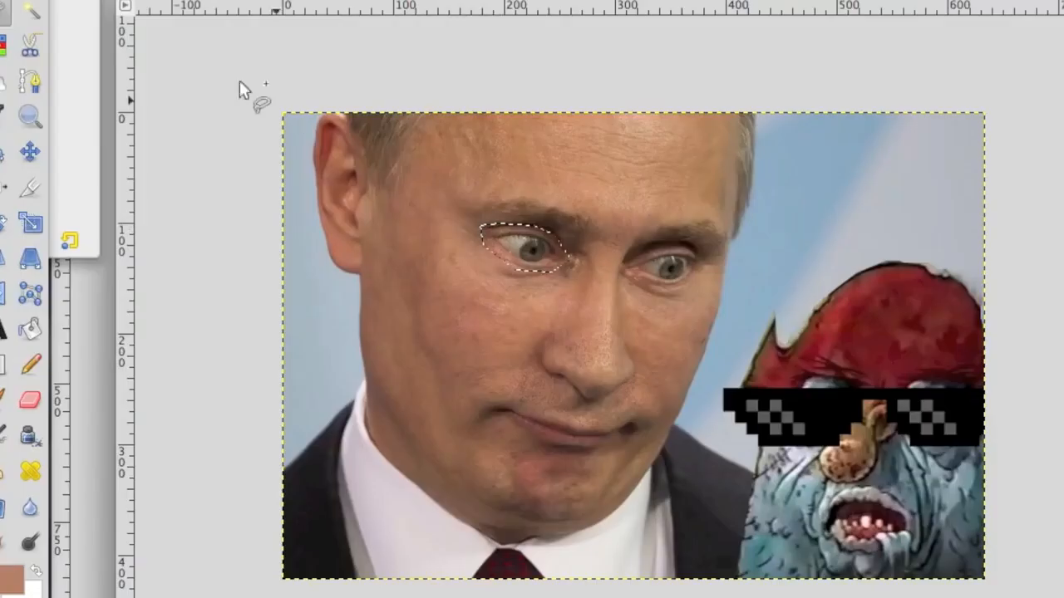
Copy the free-selected eye from the Putin layer and paste it into the image.
left_click(196, 11)
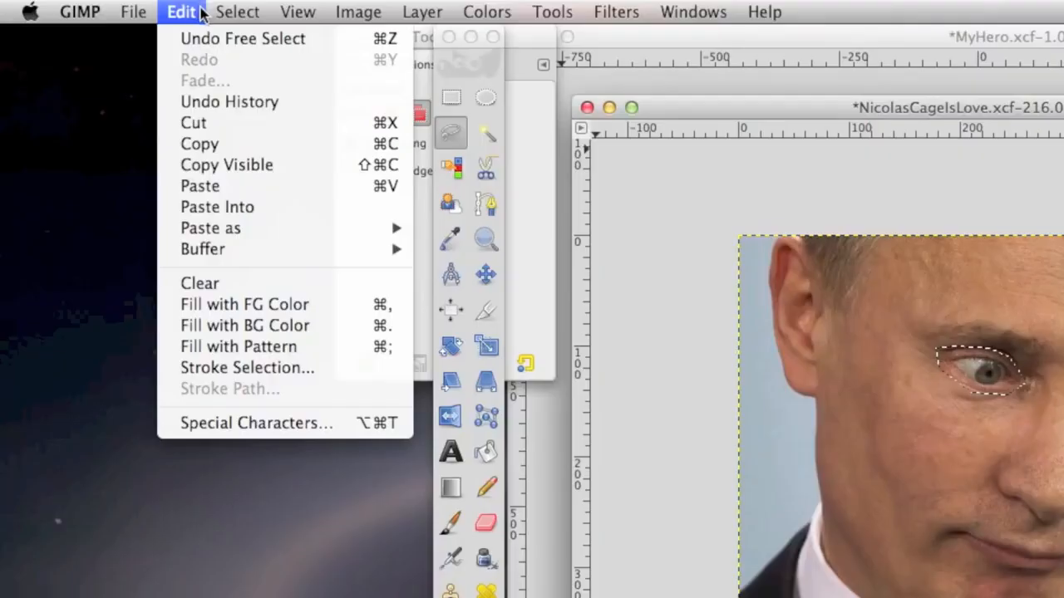
left_click(225, 142)
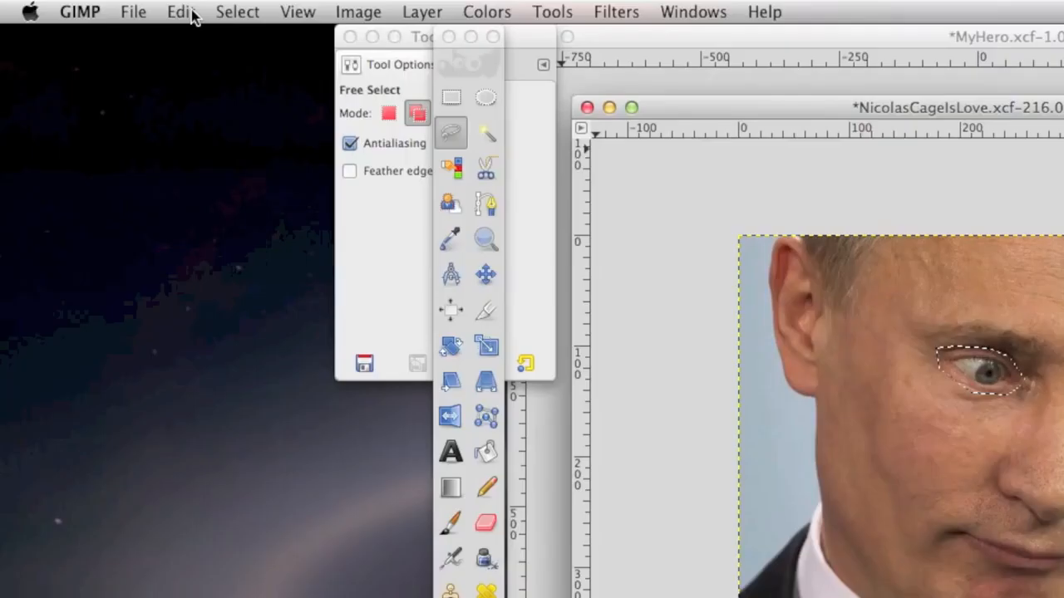
left_click(184, 11)
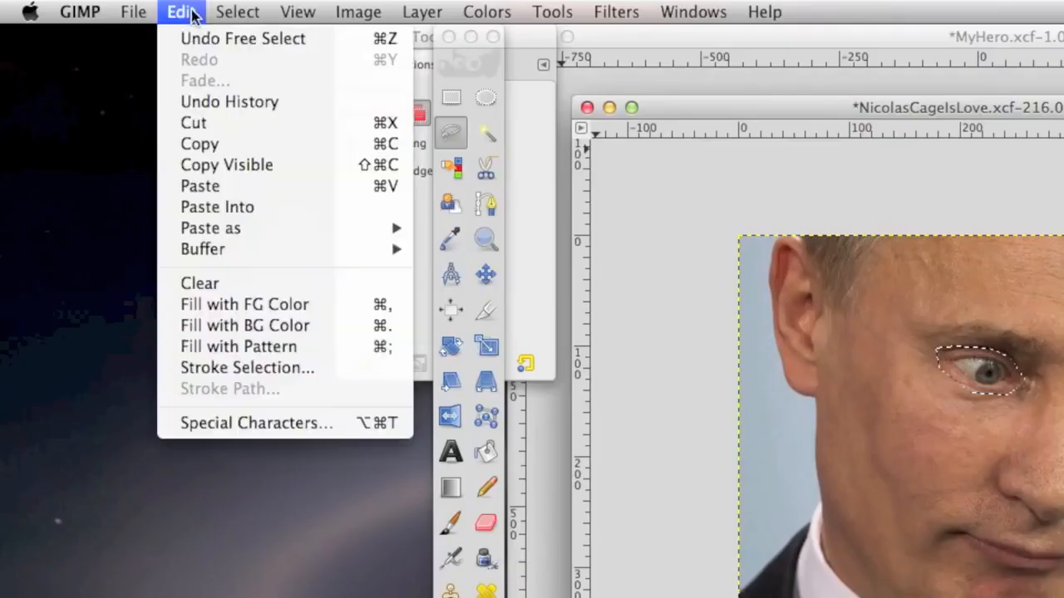
left_click(207, 187)
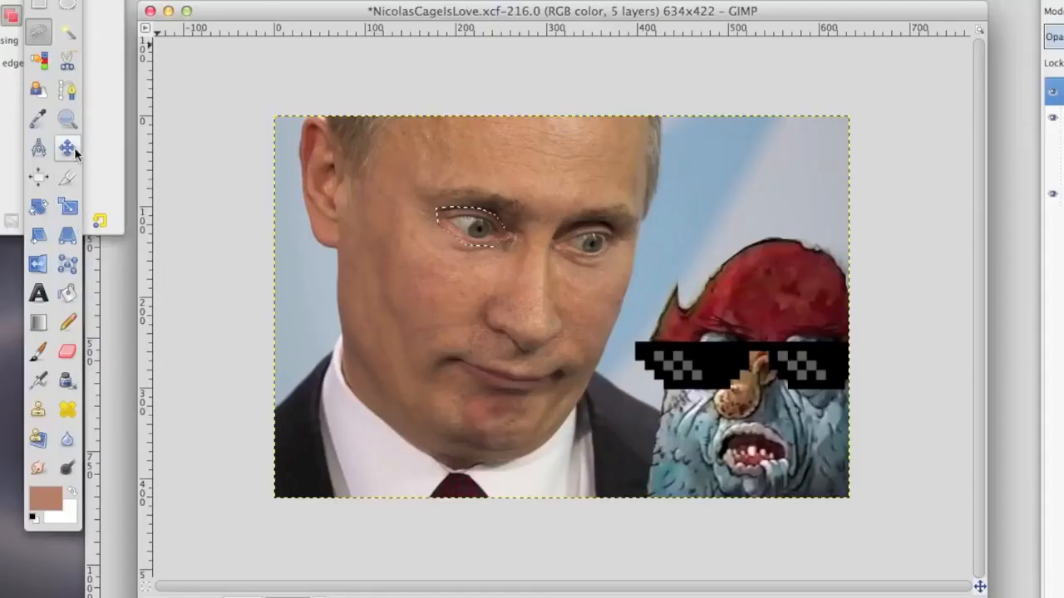
Move the pasted eye up onto the middle of the forehead and anchor it to the Putin layer.
left_click(68, 149)
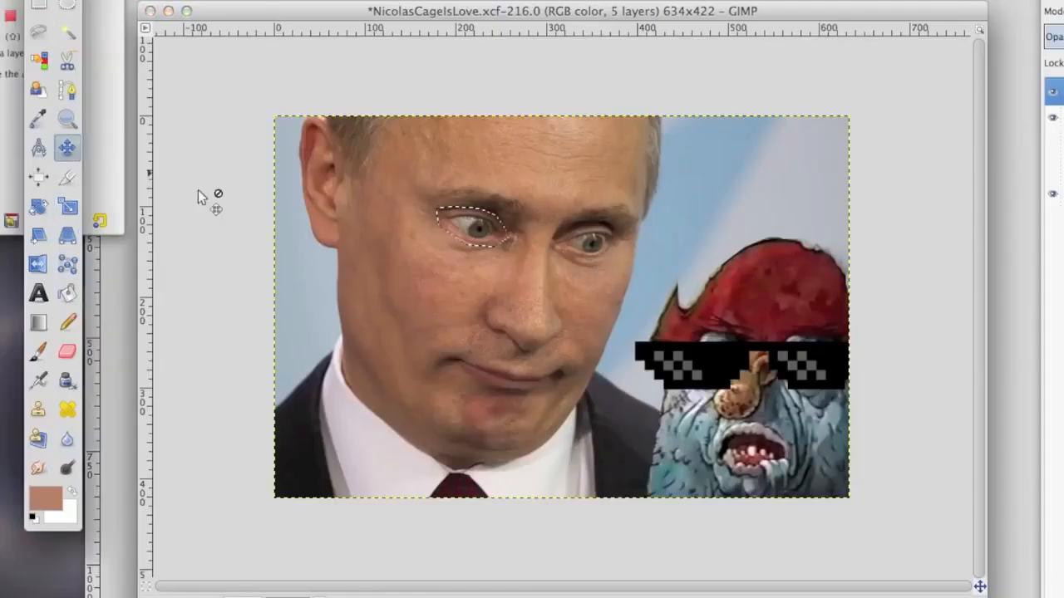
left_click_drag(474, 237, 551, 178)
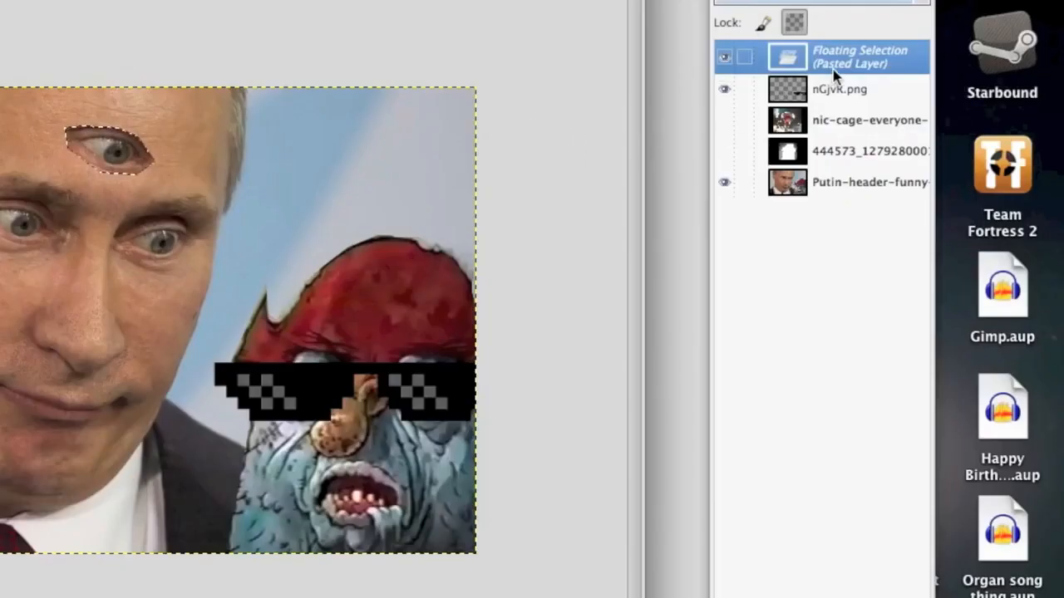
right_click(835, 74)
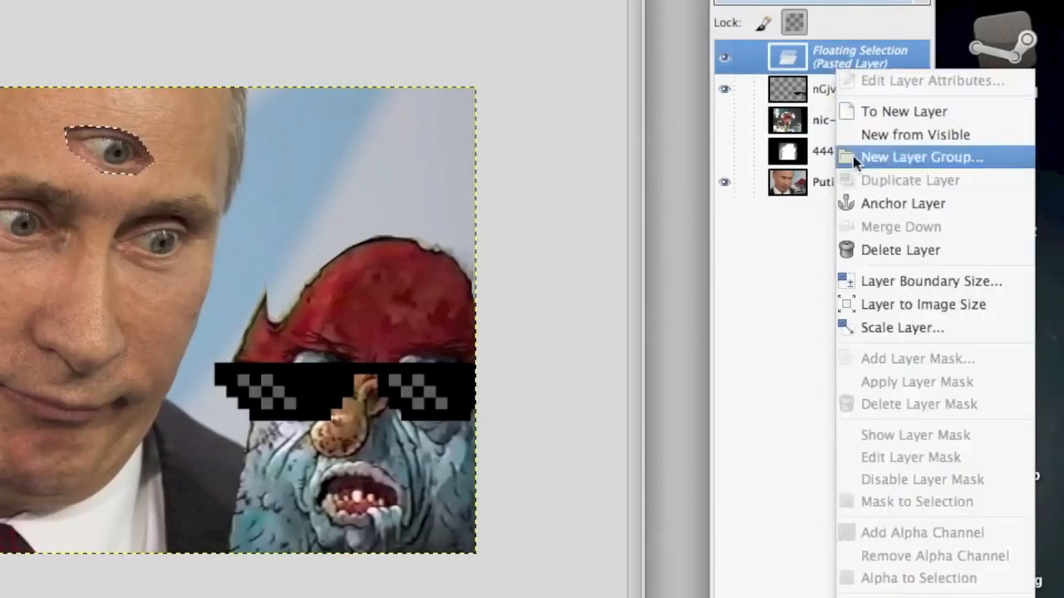
left_click(860, 203)
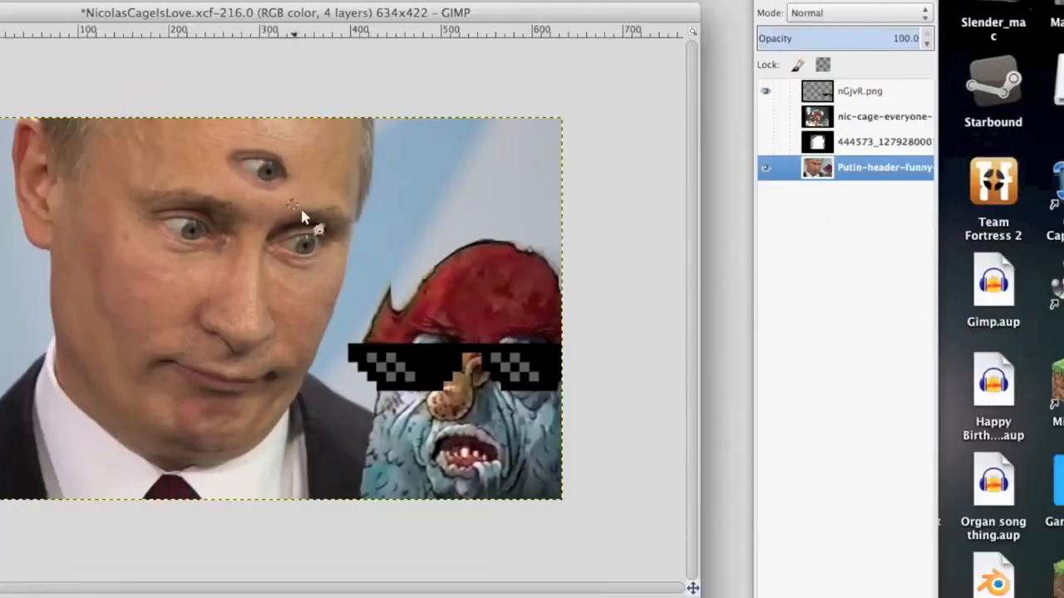
Select the entire image and clear the selection again.
left_click(178, 12)
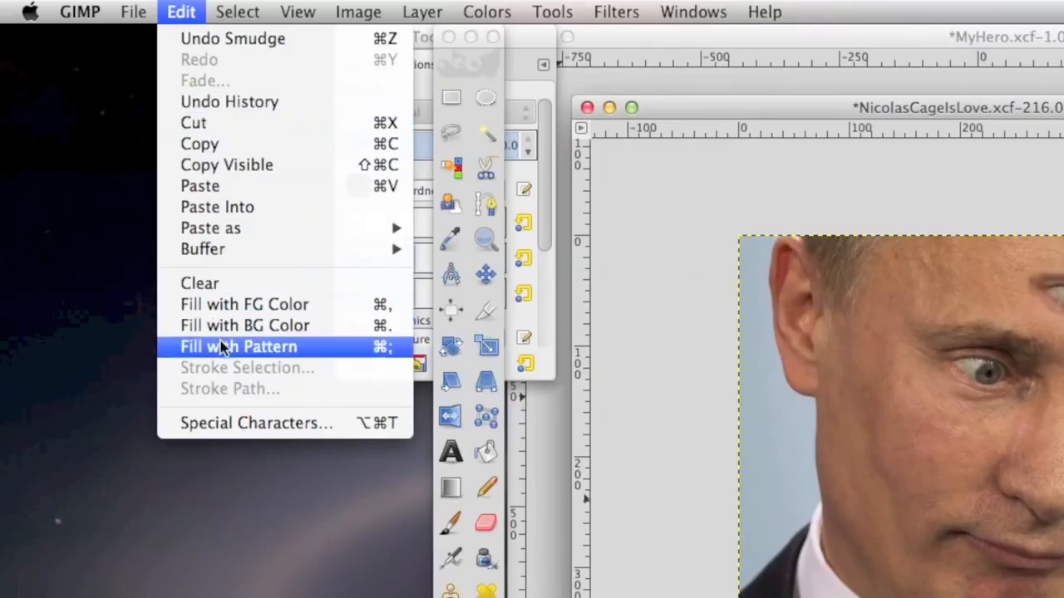
key("Escape")
left_click(239, 11)
left_click(240, 38)
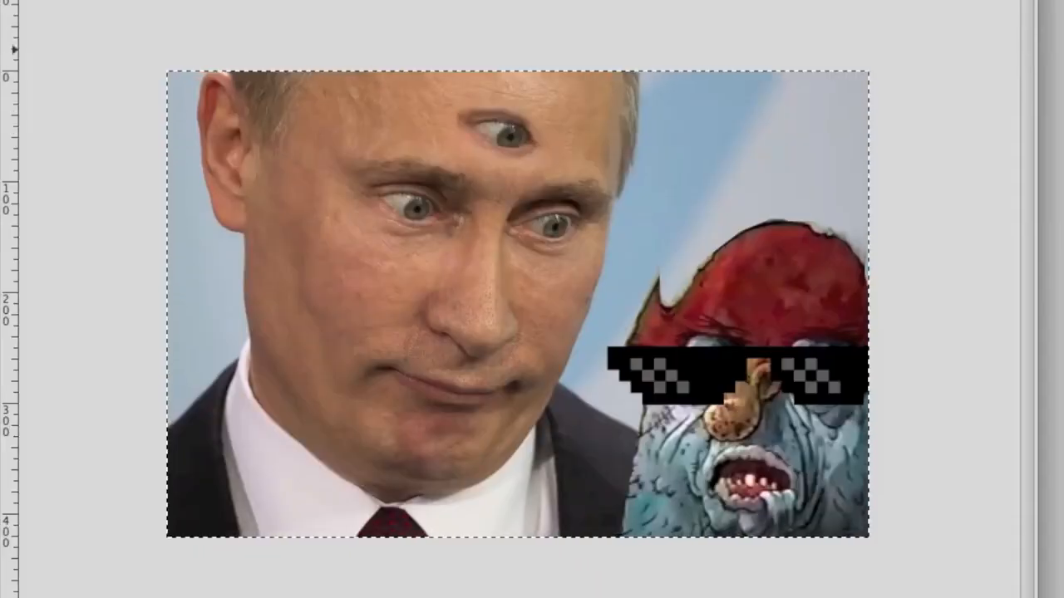
left_click(238, 12)
left_click(265, 59)
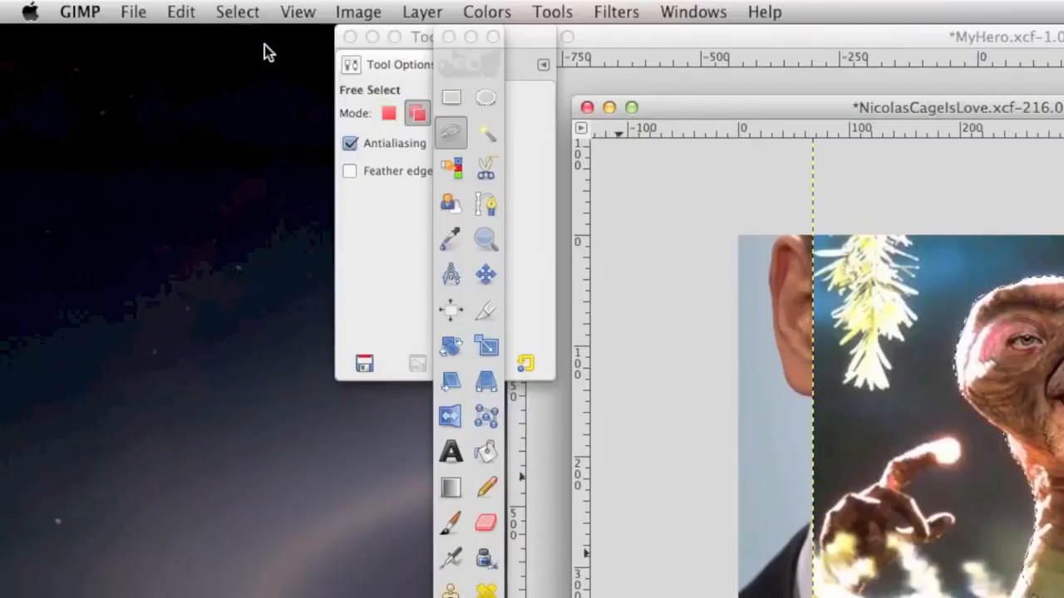
Invert the selection on the nic-cage-everyone layer and clear everything around the alien's head and neck.
left_click(243, 12)
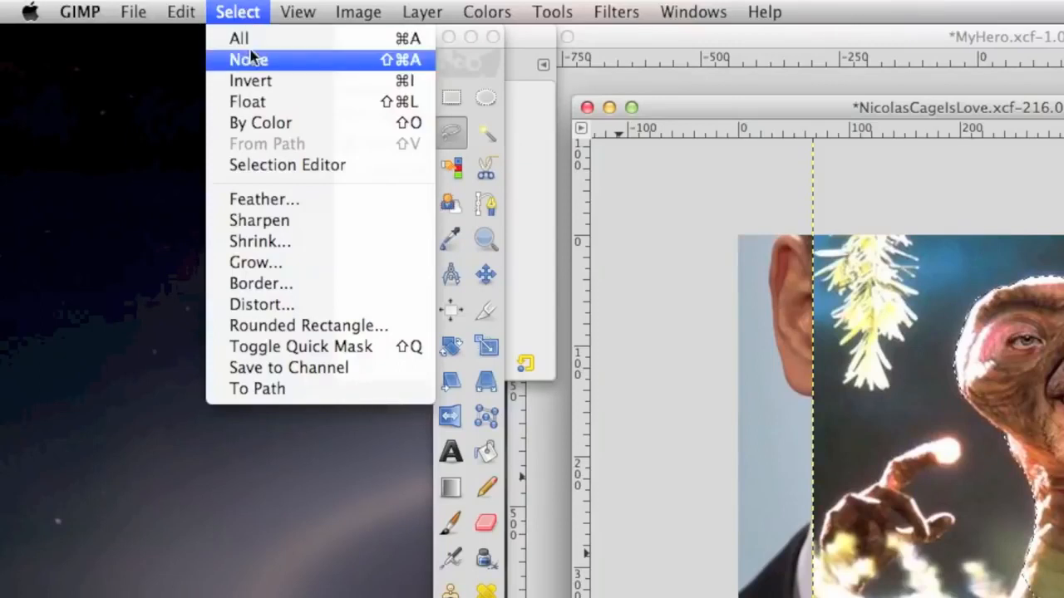
left_click(254, 82)
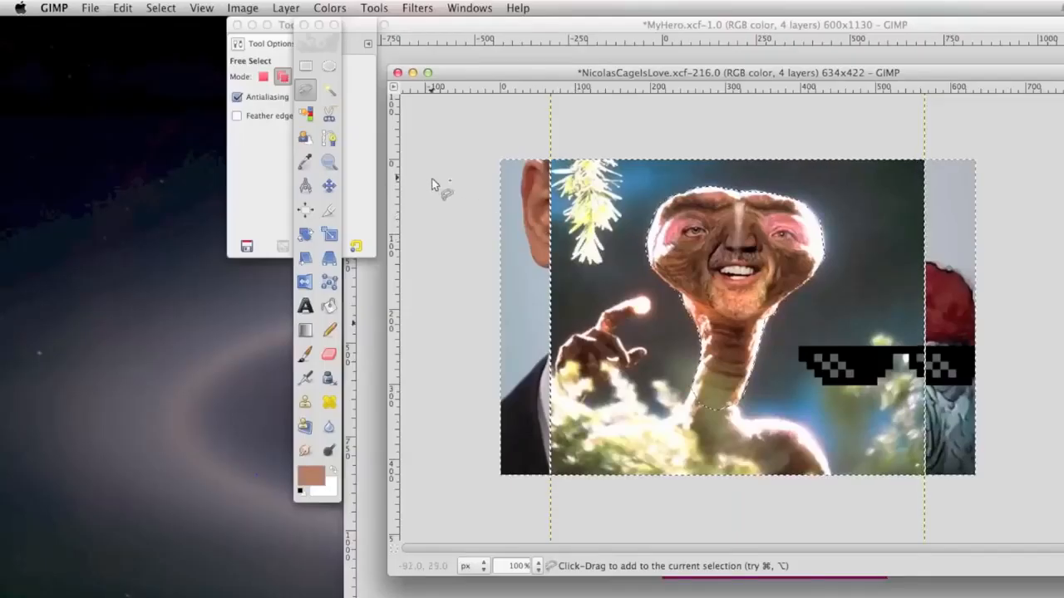
left_click(123, 7)
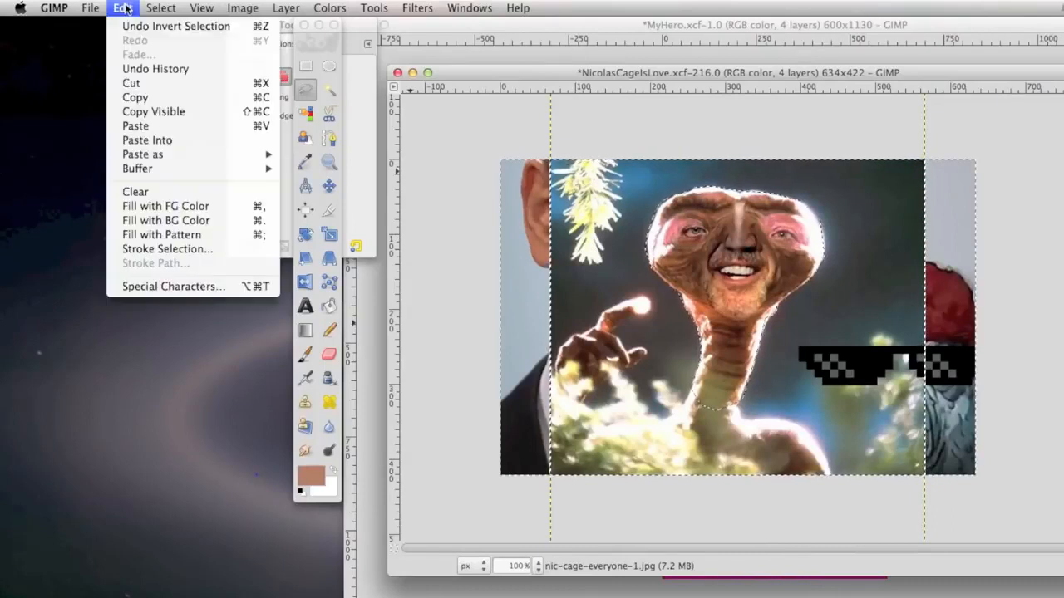
left_click(139, 191)
Separate the selected neck piece of the alien cut-out and move it to the left.
left_click(160, 8)
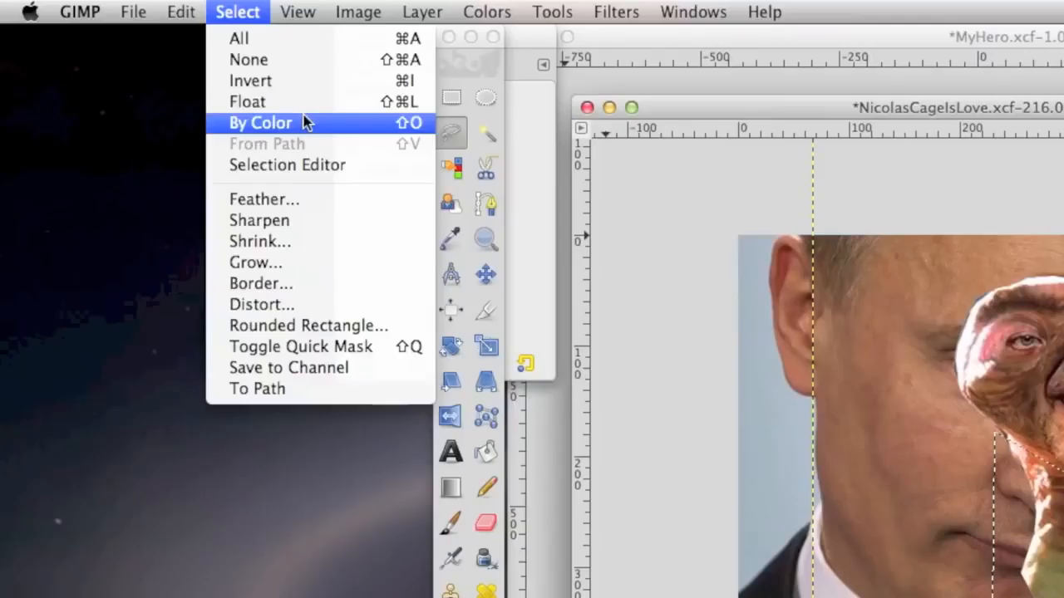
left_click(303, 116)
left_click_drag(1055, 516, 941, 511)
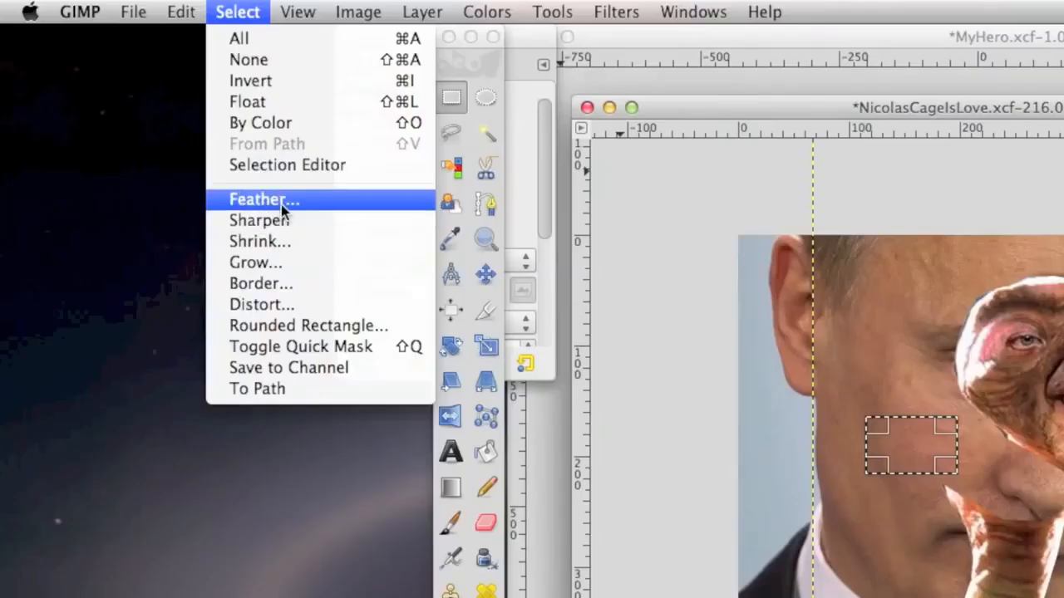
Feather the rectangular selection on Putin's cheek and sharpen it back to hard edges.
left_click(280, 201)
left_click(111, 105)
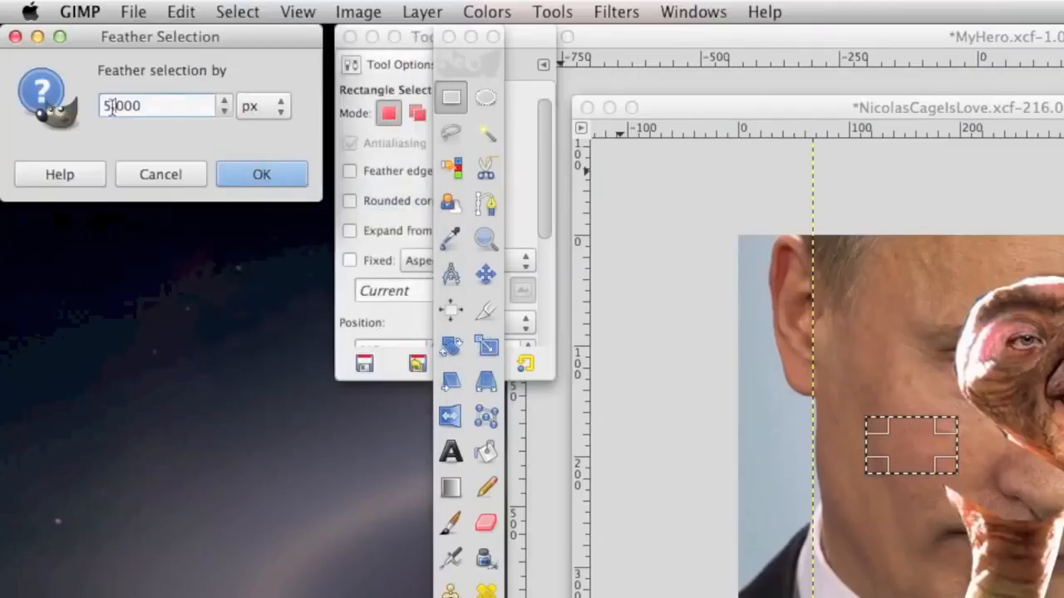
key("Return")
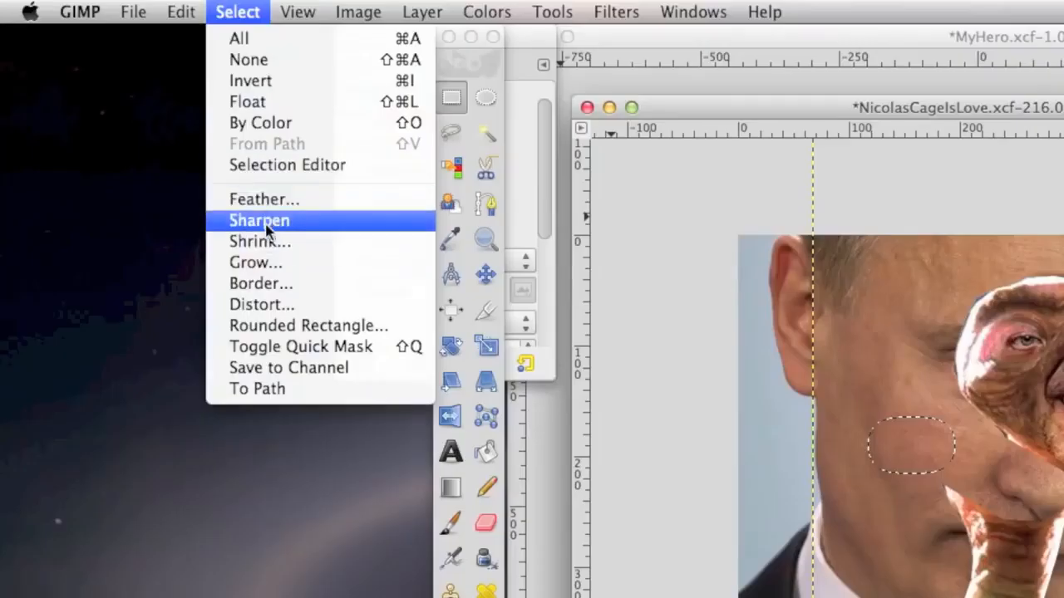
left_click(268, 219)
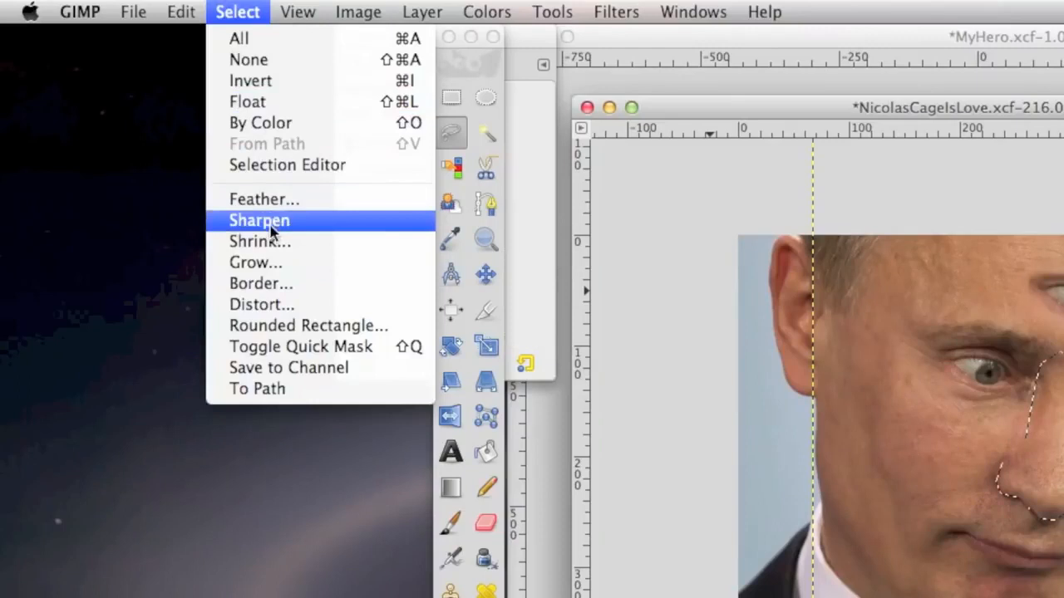
Shrink the freehand selection around Putin's nose and grow it by 50 px.
left_click(273, 241)
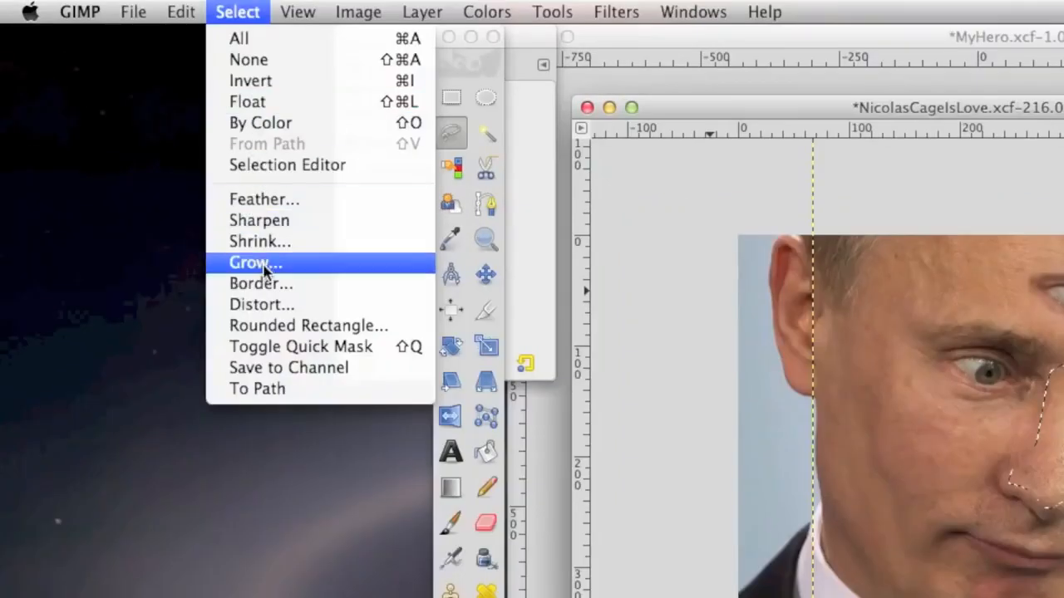
left_click(219, 222)
left_click(144, 92)
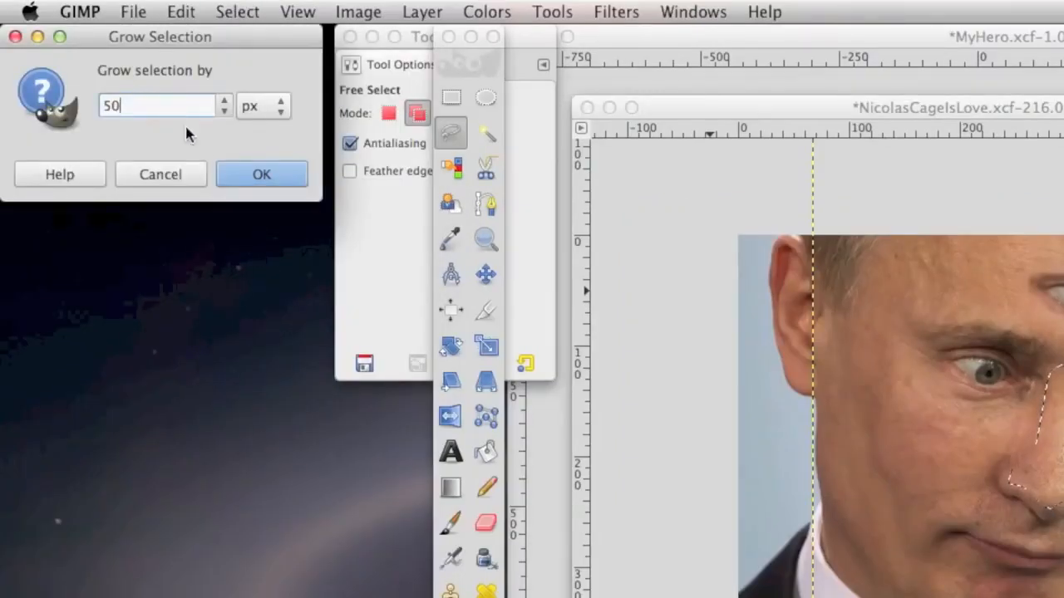
left_click(247, 171)
Convert the grown selection into a 5 px border and fill it with the foreground color.
left_click(238, 12)
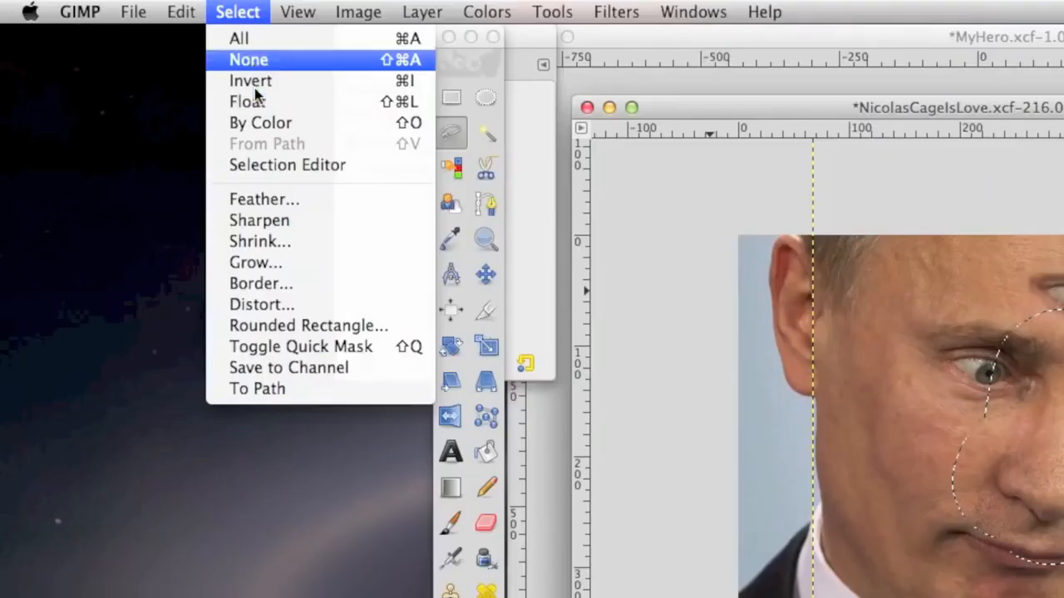
left_click(296, 283)
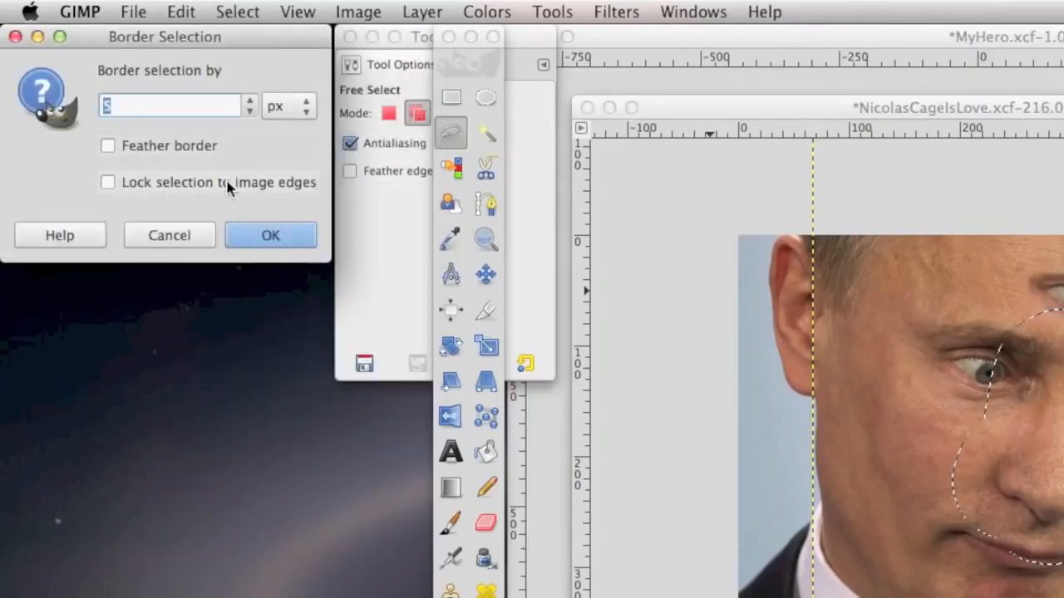
left_click(245, 239)
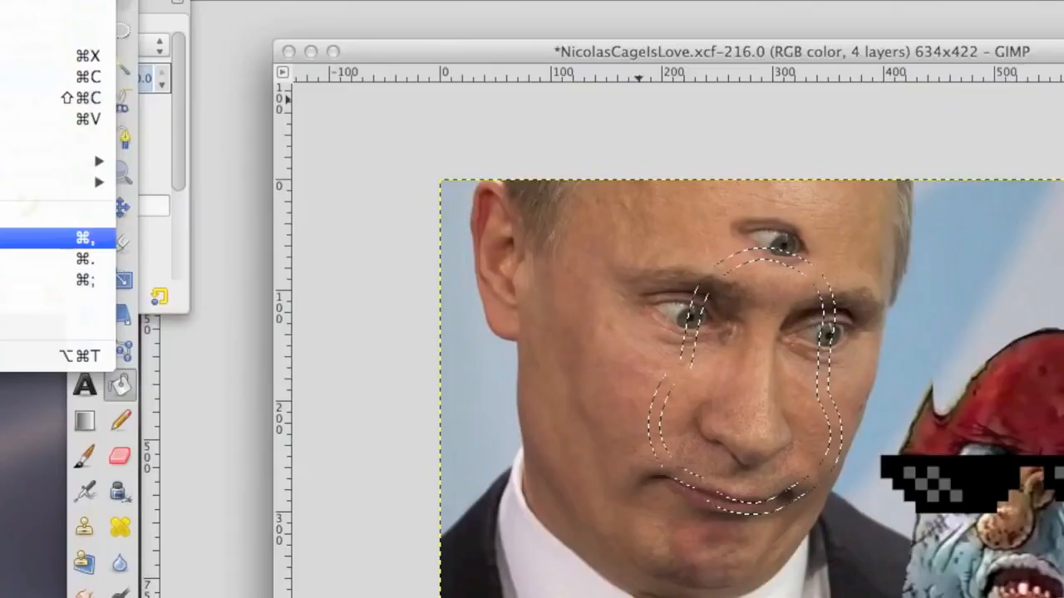
left_click(33, 237)
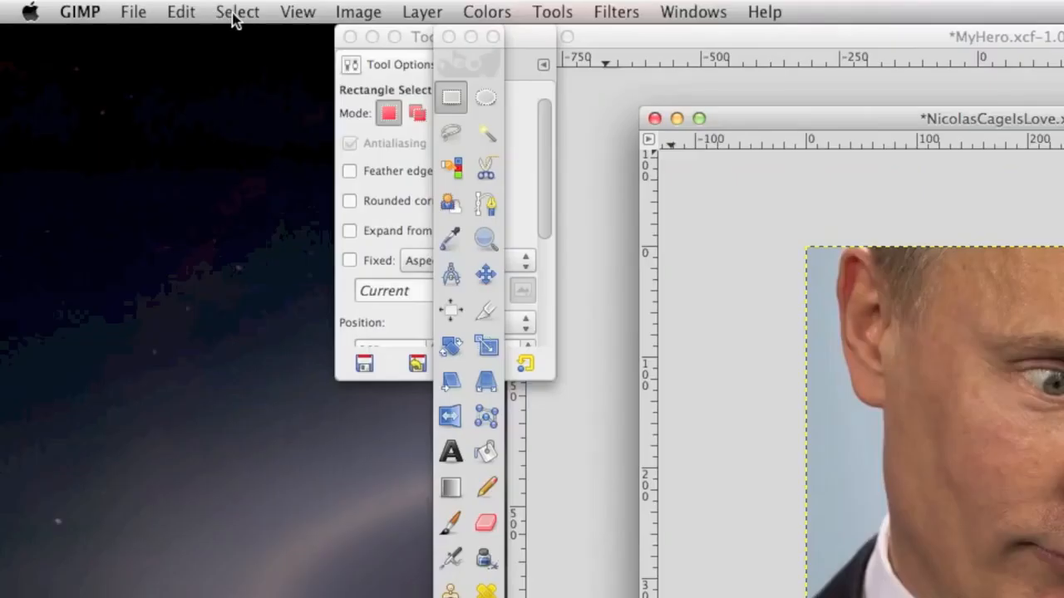
Try to round the corners of the rectangular selection around the forehead eye with a 10% radius.
left_click(236, 11)
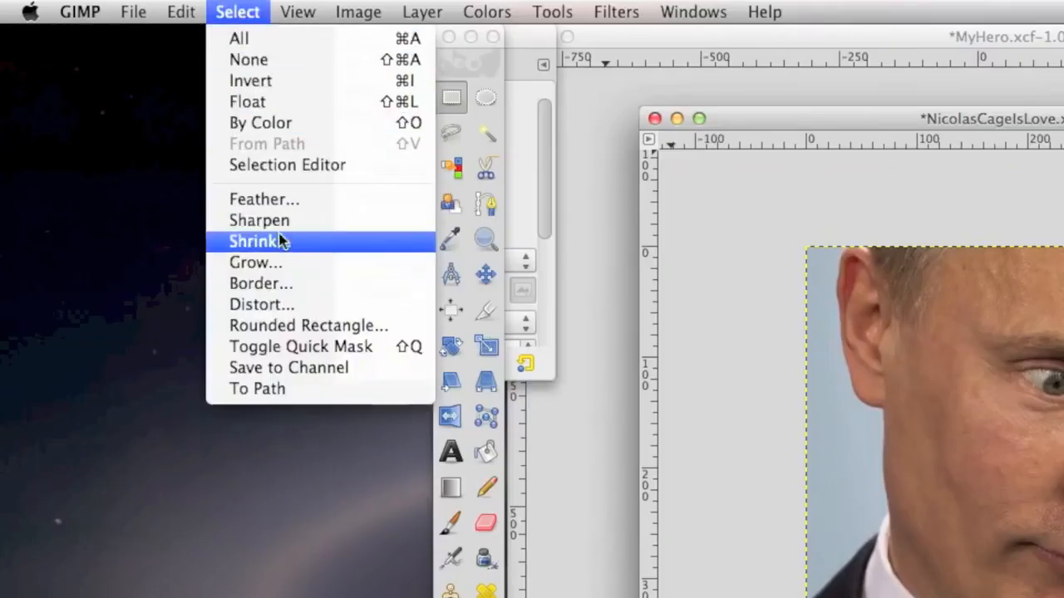
left_click(347, 331)
double_click(615, 342)
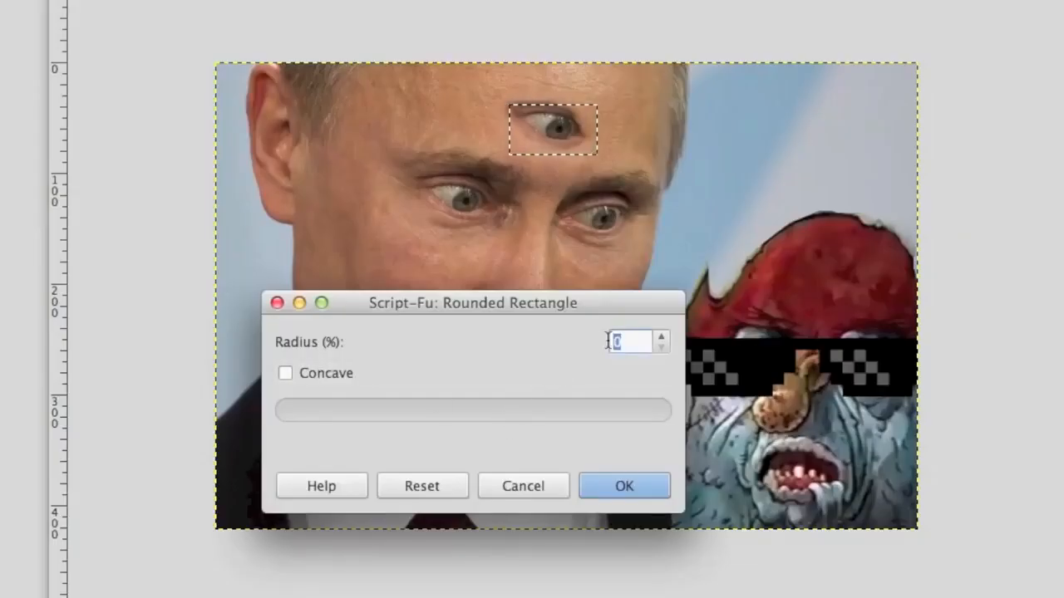
key("BackSpace")
type("10")
key("Return")
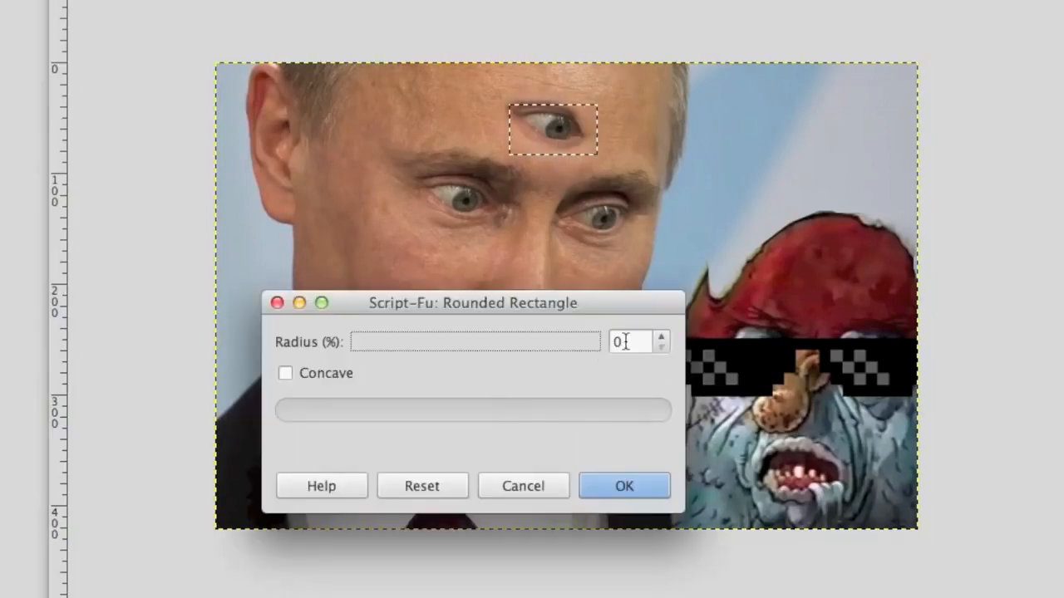
left_click_drag(625, 341, 604, 341)
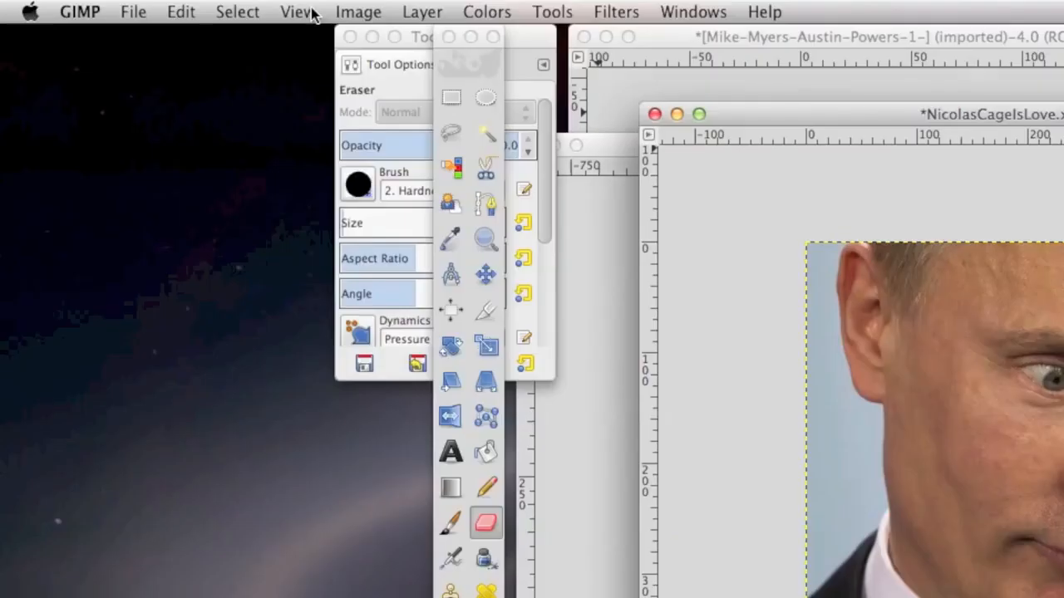
Show the grid over the Putin image and hide it again.
left_click(301, 12)
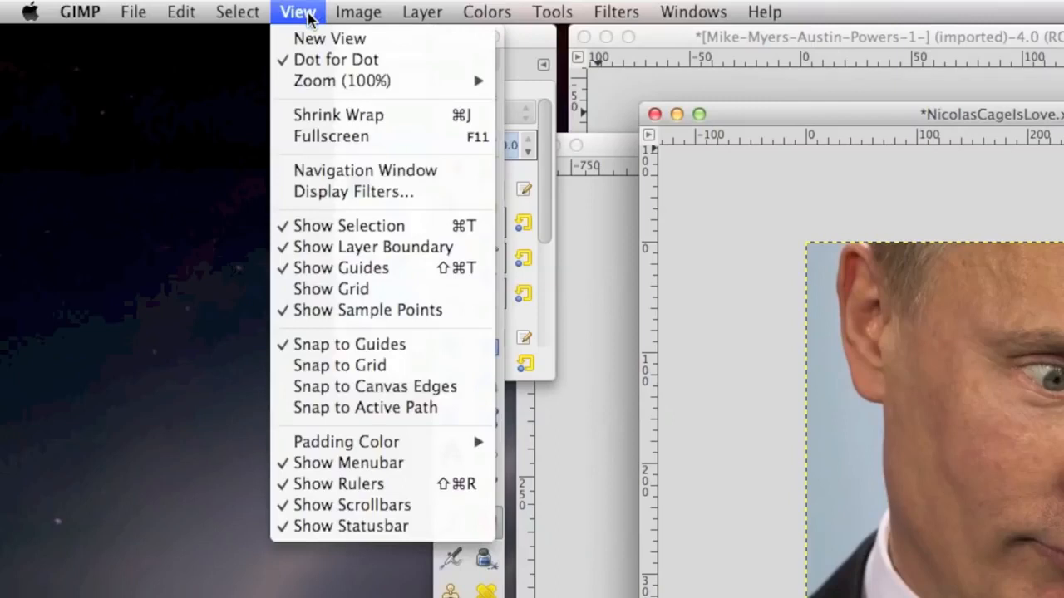
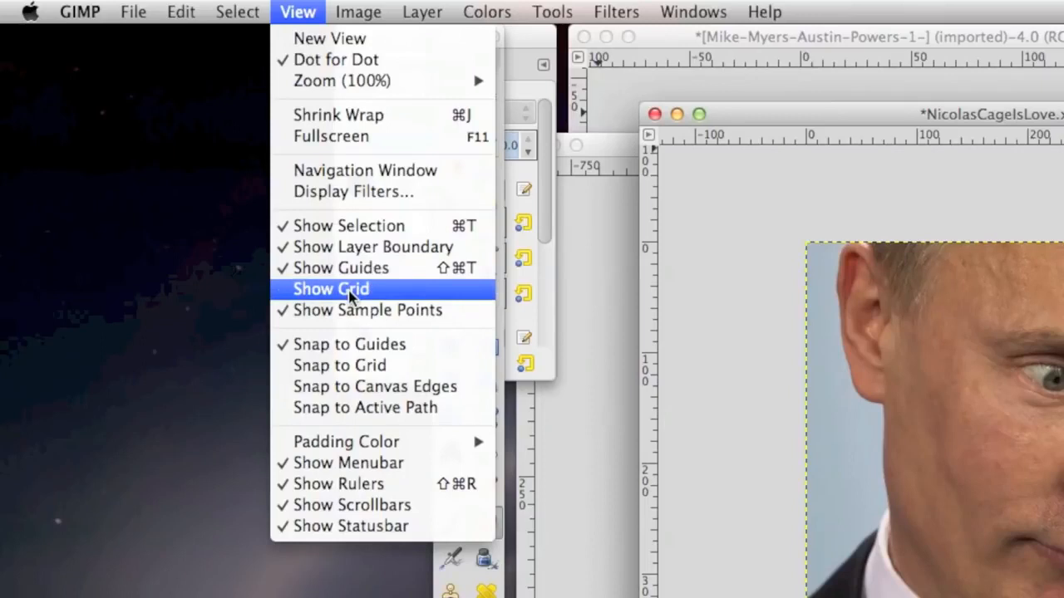
left_click(349, 289)
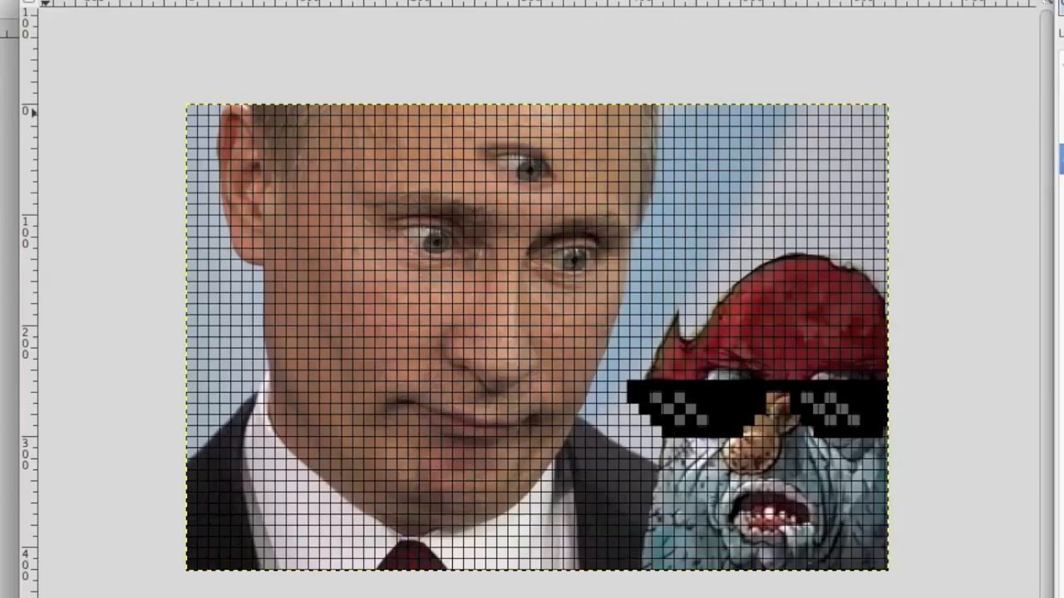
left_click(306, 15)
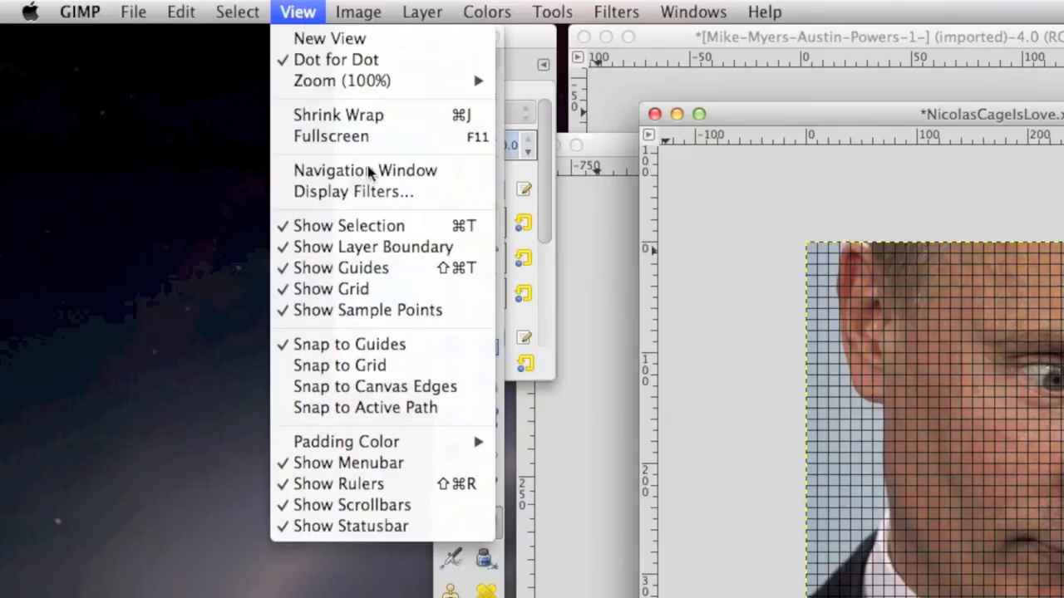
left_click(349, 290)
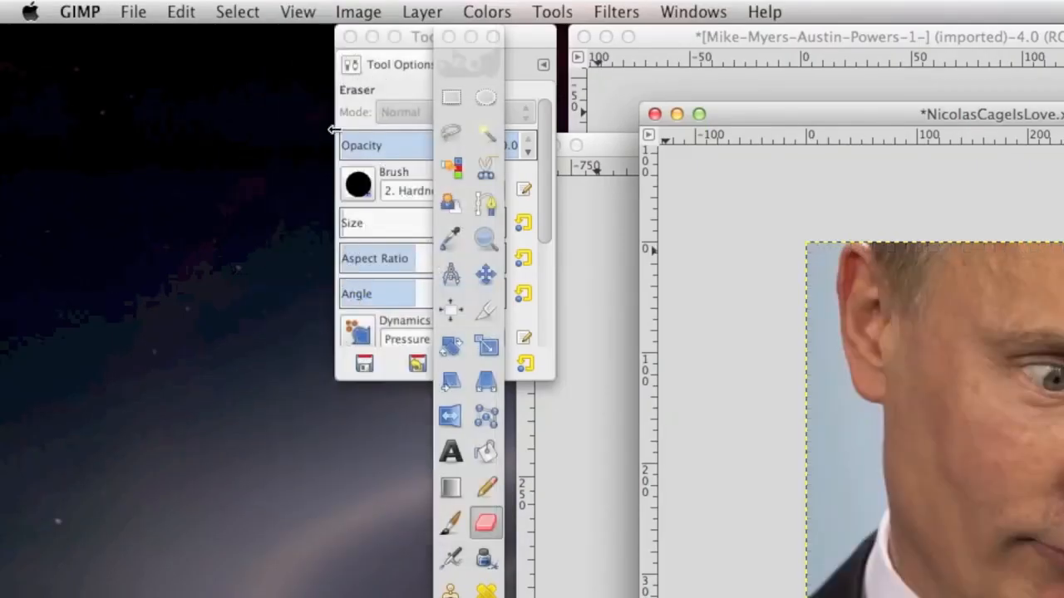
Shrink-wrap the Putin image's window, then switch it to fullscreen and back.
left_click(302, 12)
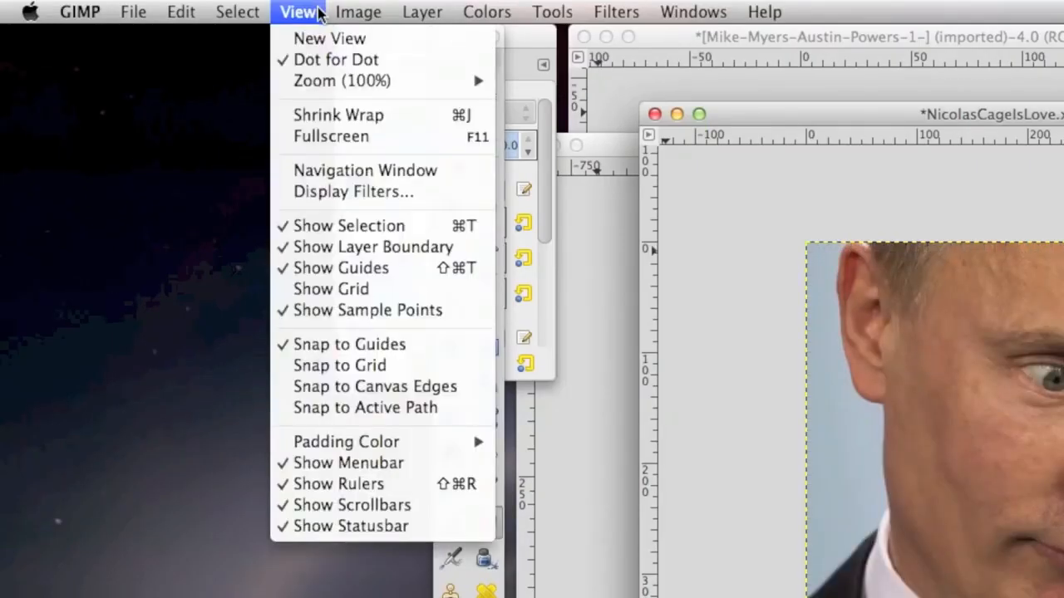
left_click(324, 114)
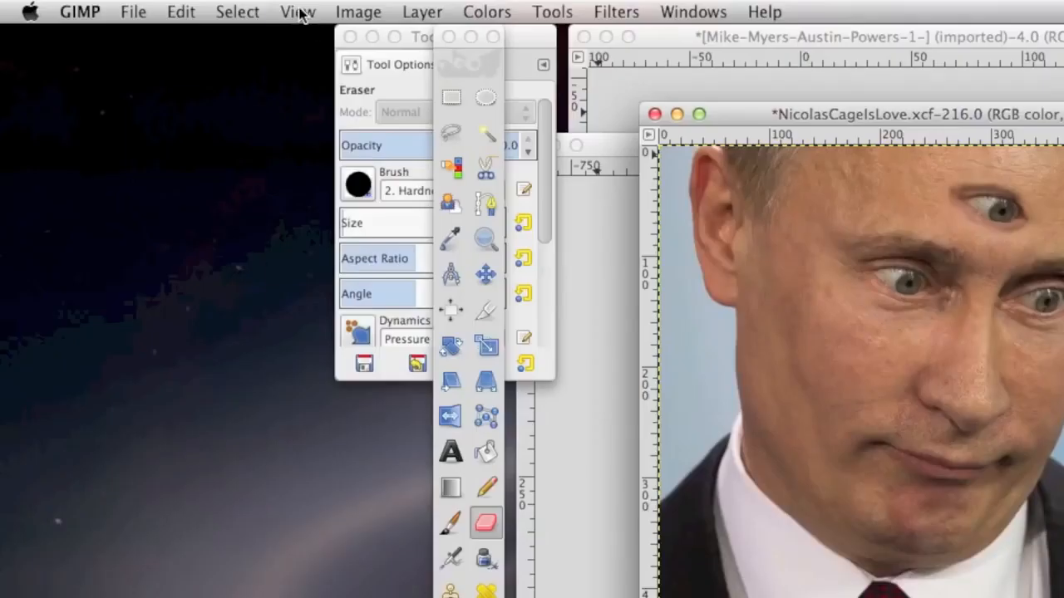
left_click(150, 6)
left_click(156, 68)
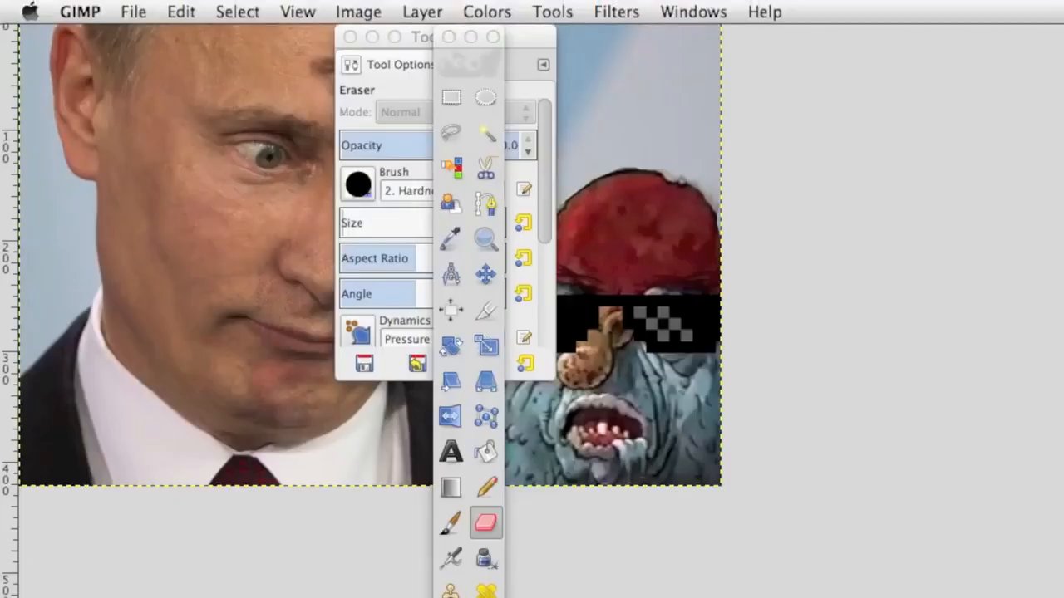
left_click(297, 10)
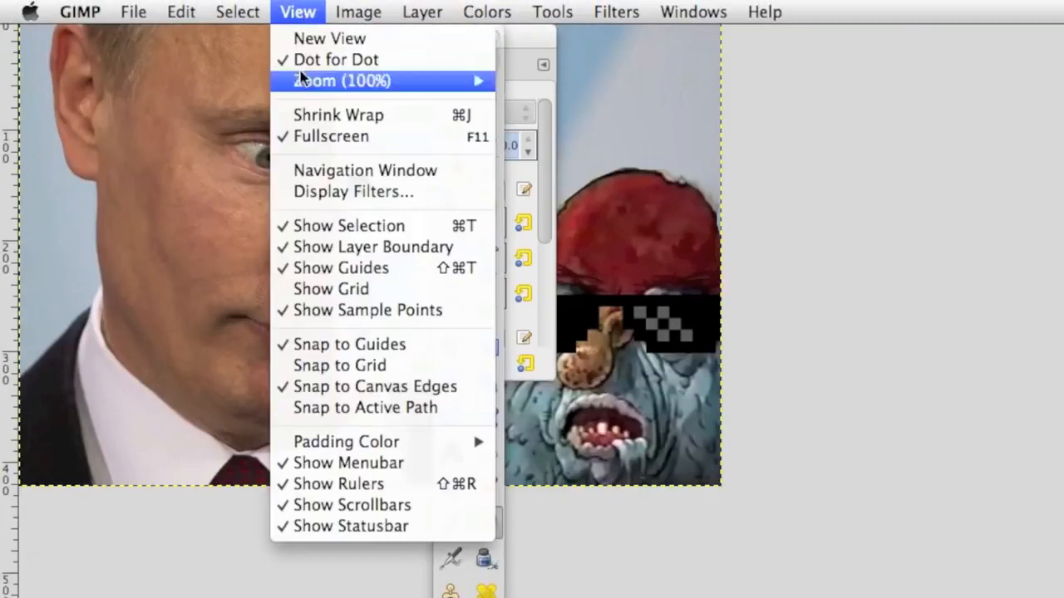
left_click(337, 136)
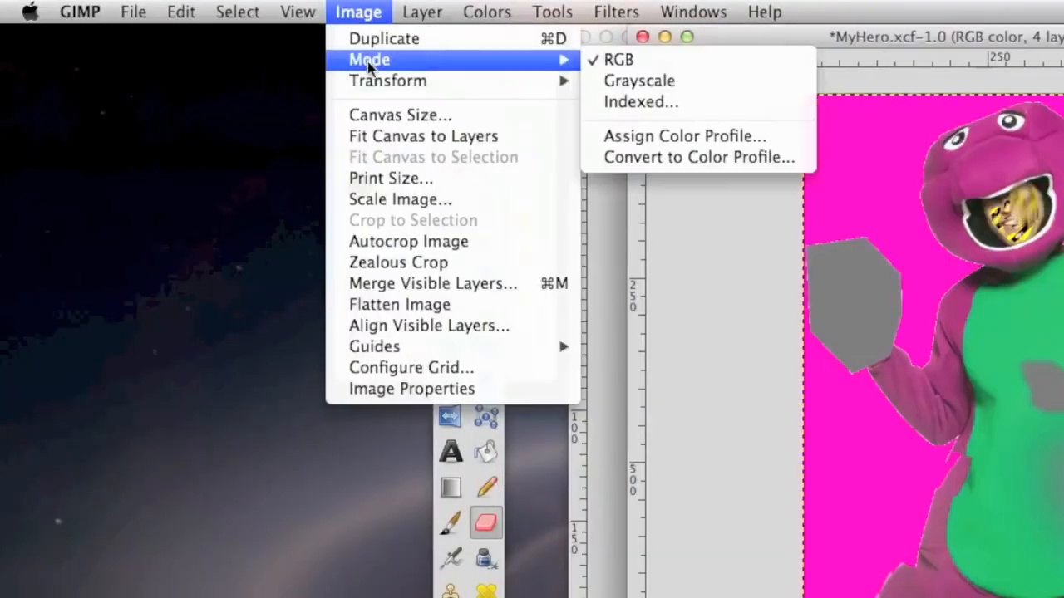
Convert the MyHero image to grayscale mode and undo the conversion.
mouse_move(538, 60)
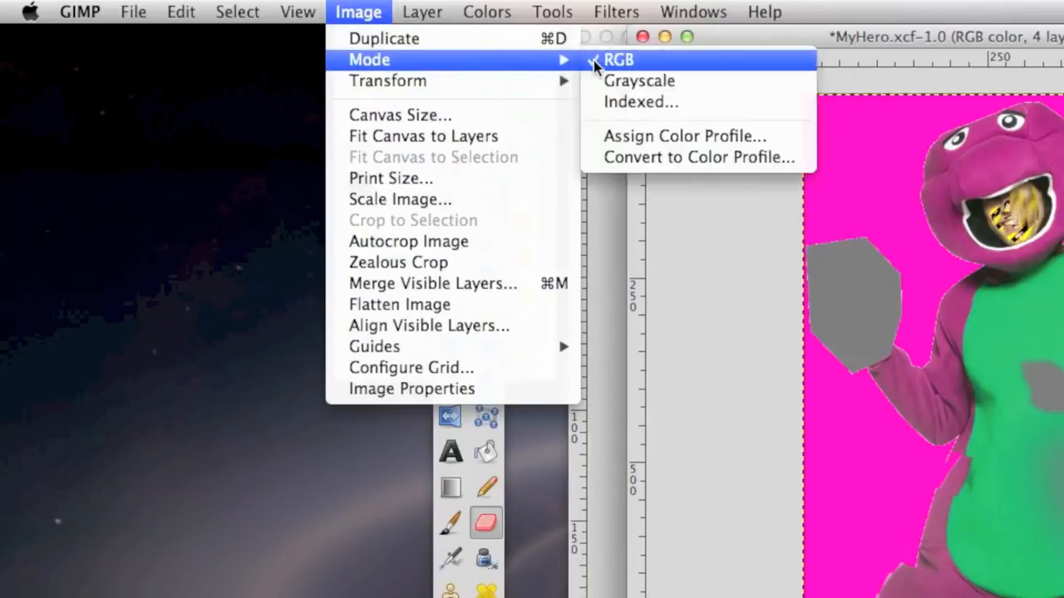
left_click(621, 83)
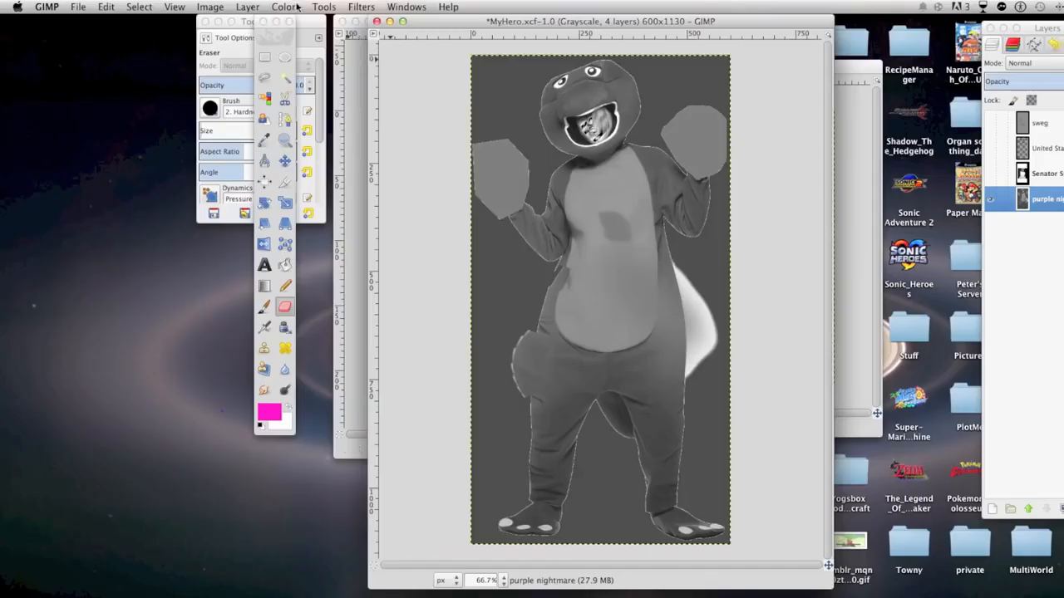
key("super+z")
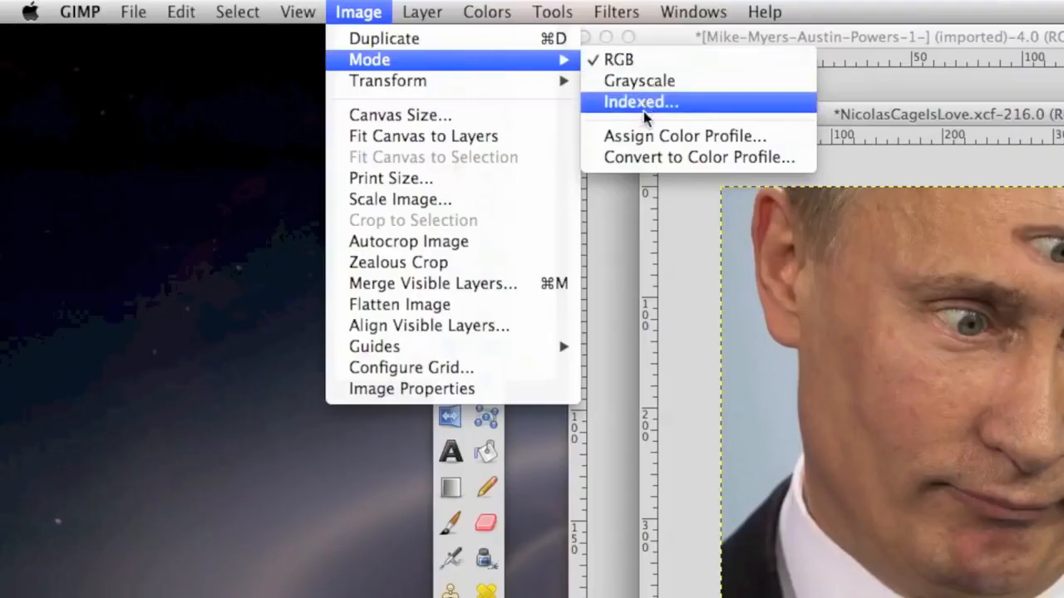
Start an indexed color conversion of the NicolasCageIsLove image, choose a custom palette and open the palette selection.
left_click(695, 110)
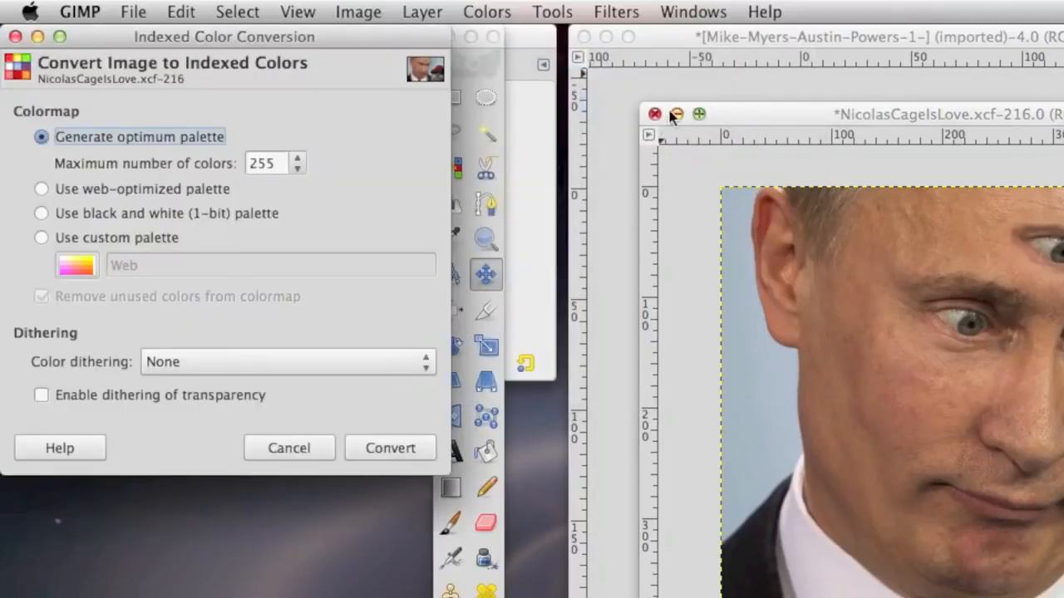
left_click_drag(268, 46, 376, 48)
left_click(171, 240)
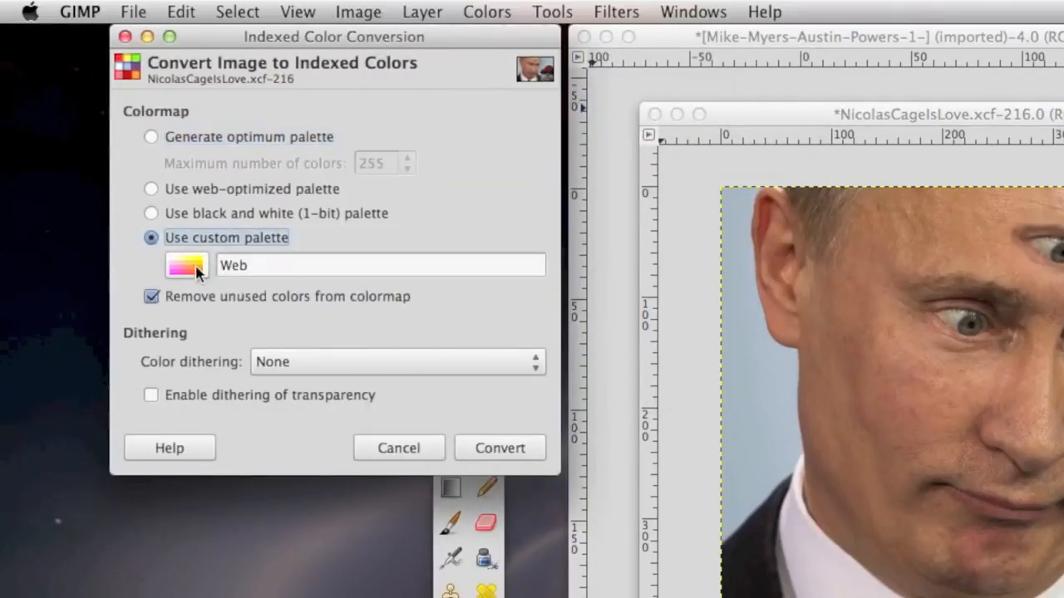
left_click(187, 265)
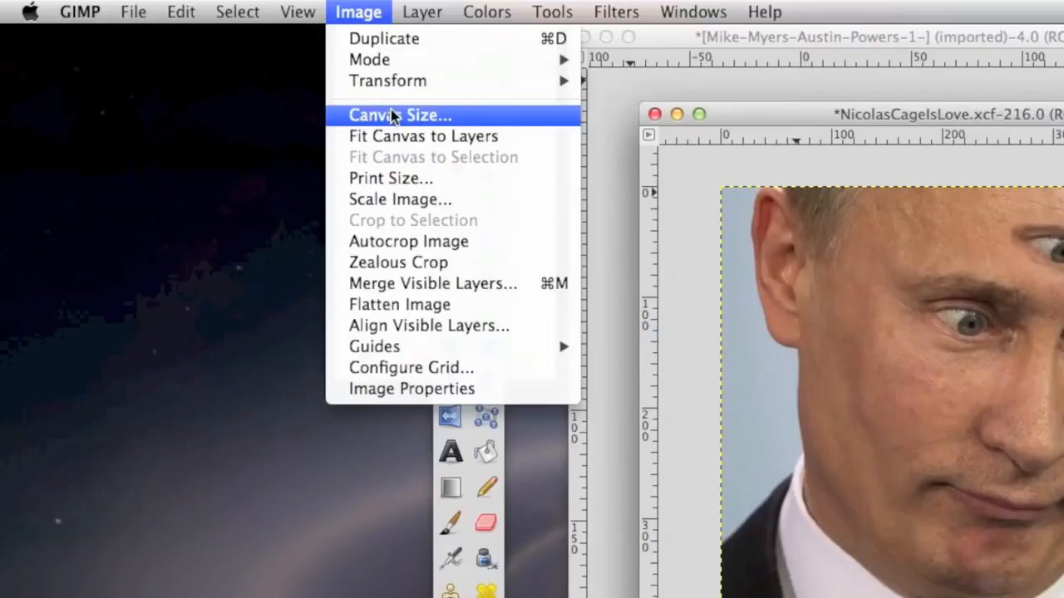
Flip the whole NicolasCageIsLove image horizontally.
mouse_move(408, 89)
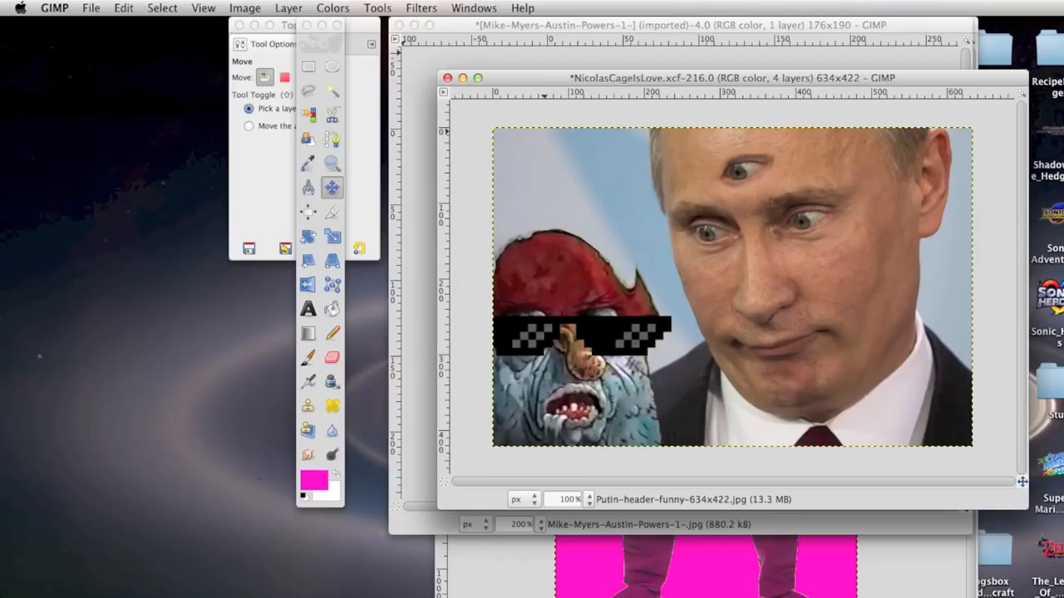
Flip the whole NicolasCageIsLove image vertically.
left_click(358, 12)
mouse_move(387, 81)
left_click(654, 101)
Rotate the flipped image 90° clockwise, followed by a further 180° rotation.
left_click(245, 8)
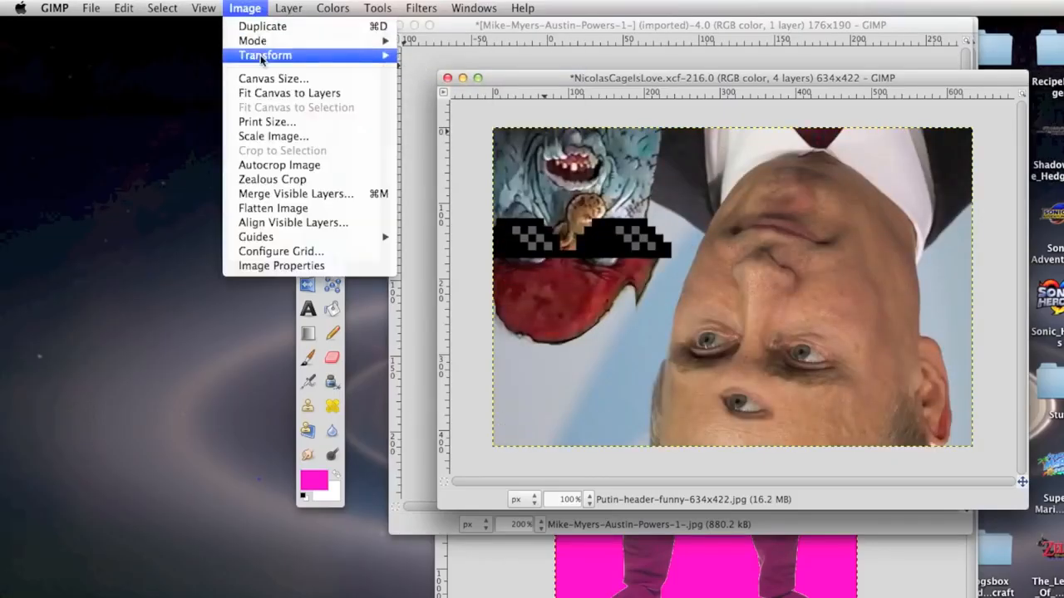
mouse_move(266, 55)
left_click(465, 84)
left_click(245, 7)
left_click(436, 112)
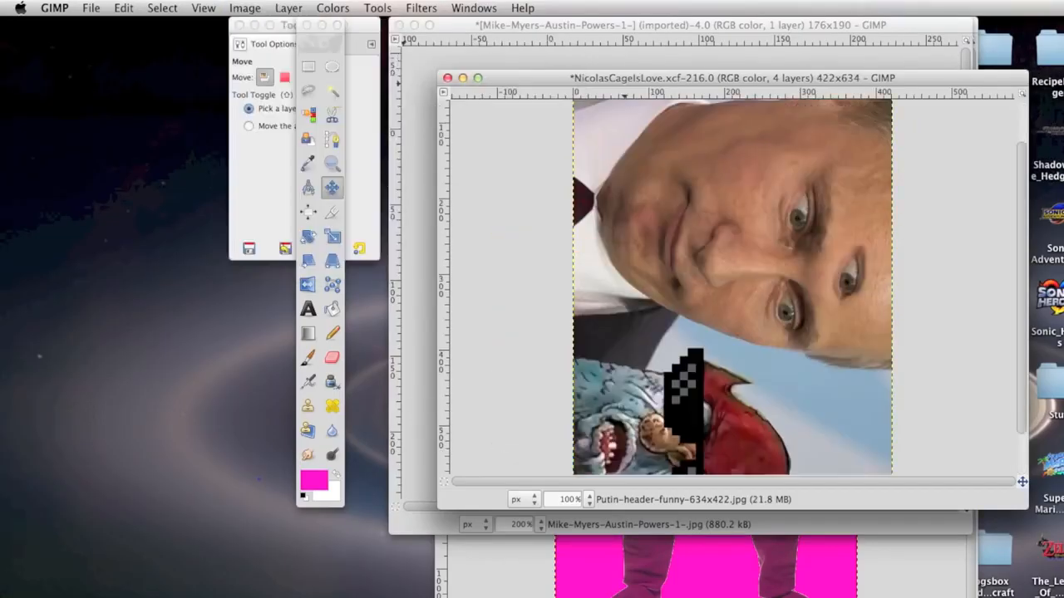
Resize the image canvas to 800 × 800 pixels with the existing picture centered in it.
left_click(245, 8)
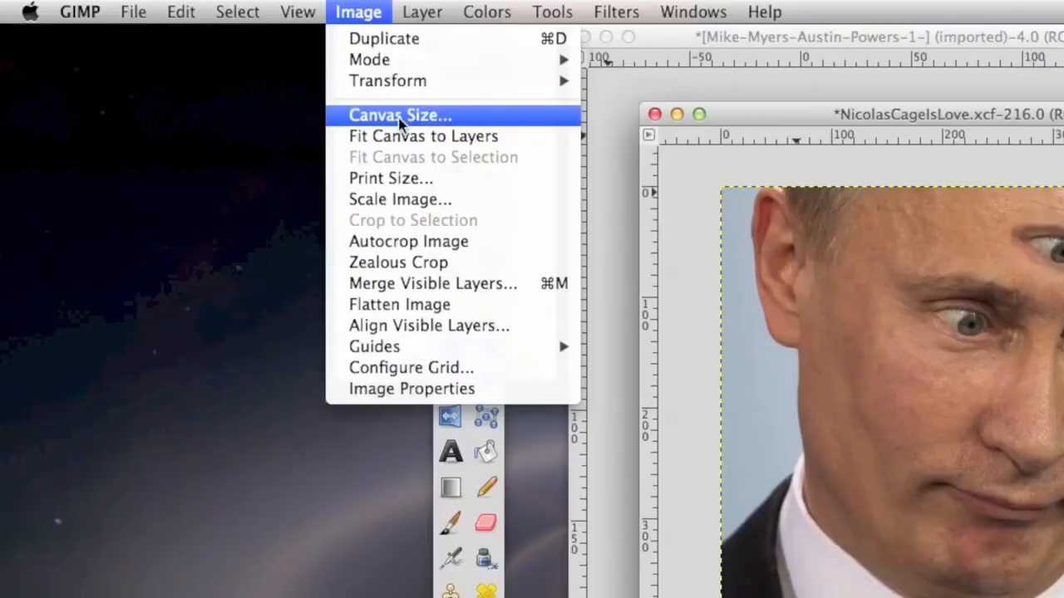
left_click(400, 116)
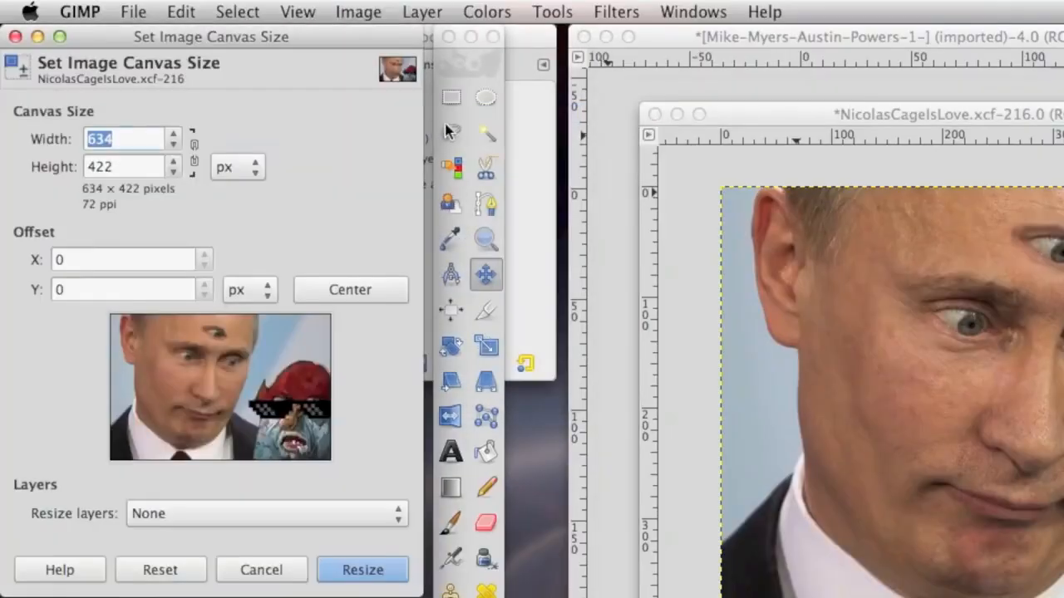
left_click(350, 289)
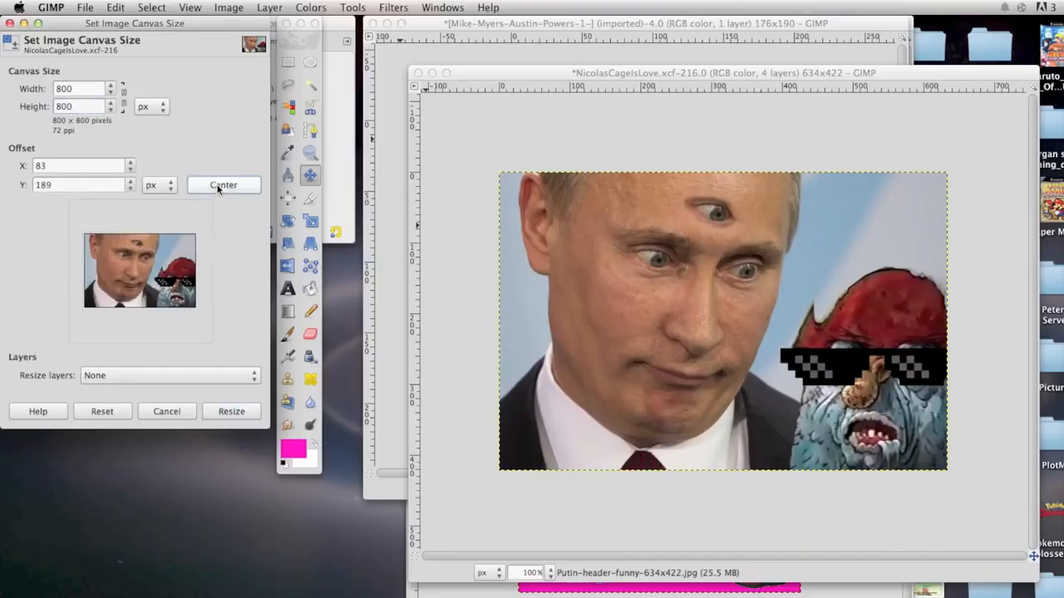
left_click(232, 411)
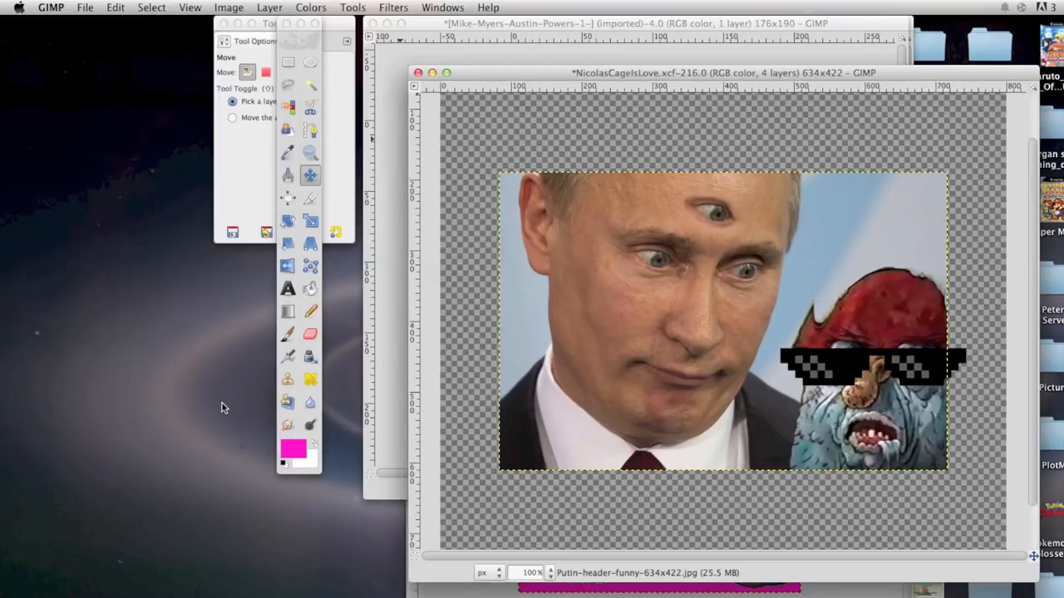
Paint a magenta upward arrow with the Paintbrush on the transparent canvas just outside the photo's right edge.
left_click(548, 572)
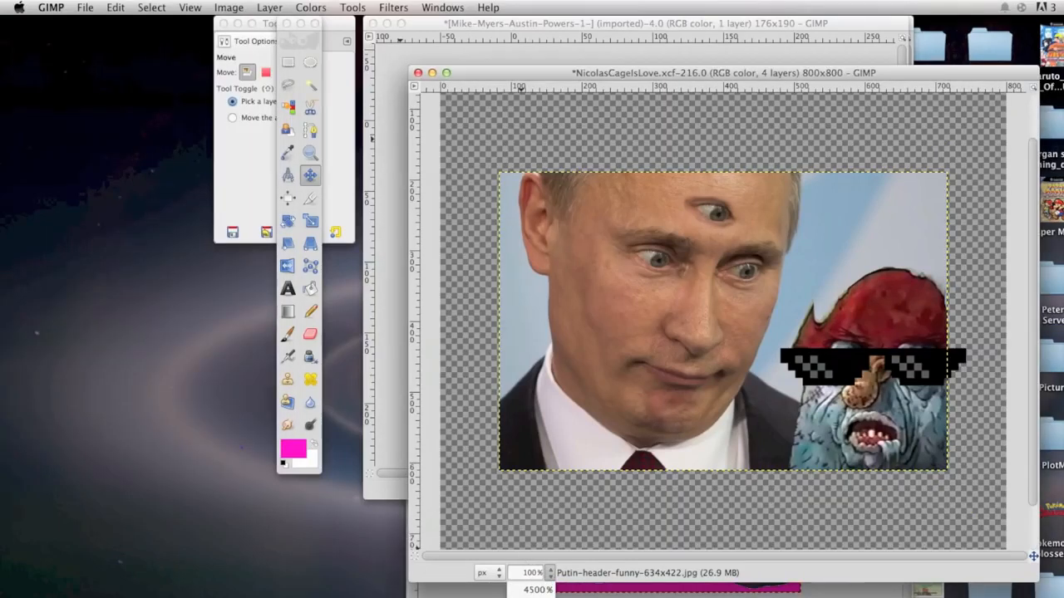
left_click(531, 597)
left_click(288, 334)
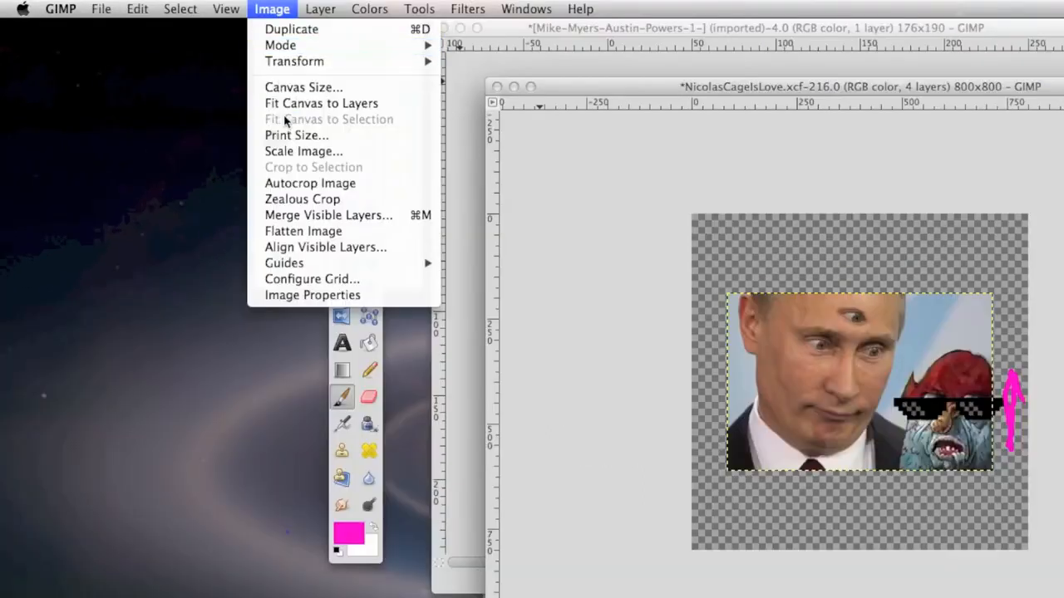
Fit the canvas to the layers and, after selecting a rectangle around the Putin photo, fit it to that selection.
left_click(291, 103)
left_click(272, 10)
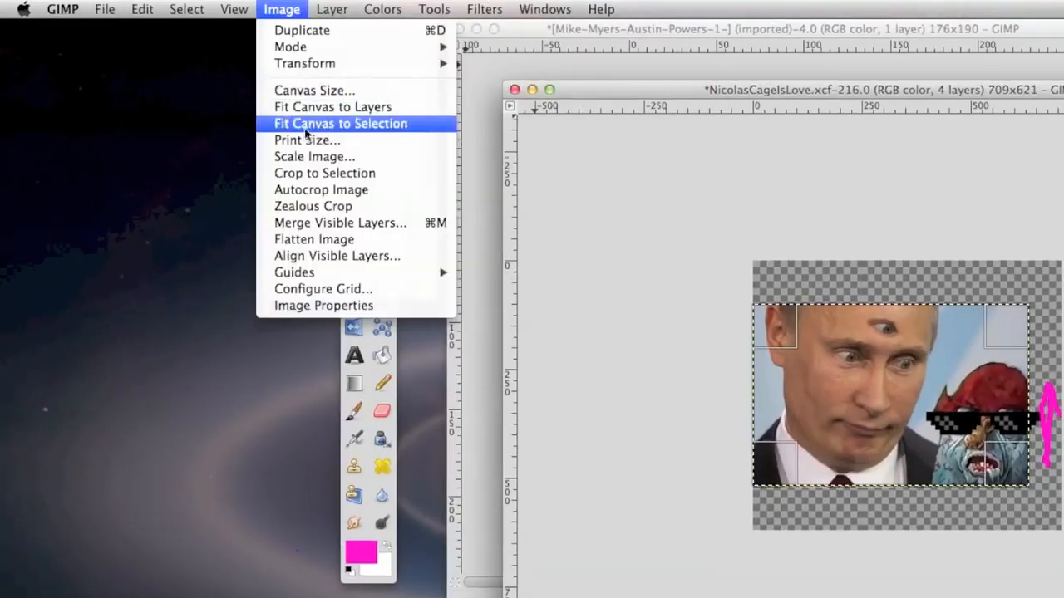
left_click(308, 124)
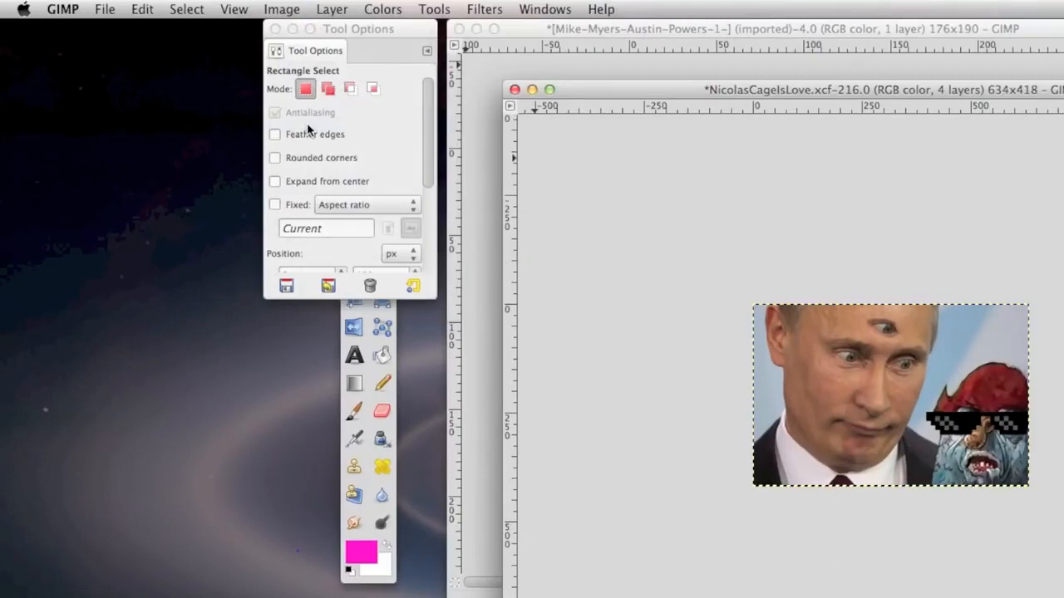
Open the image's print size settings, try inches as the size unit and cancel the dialog.
left_click(282, 9)
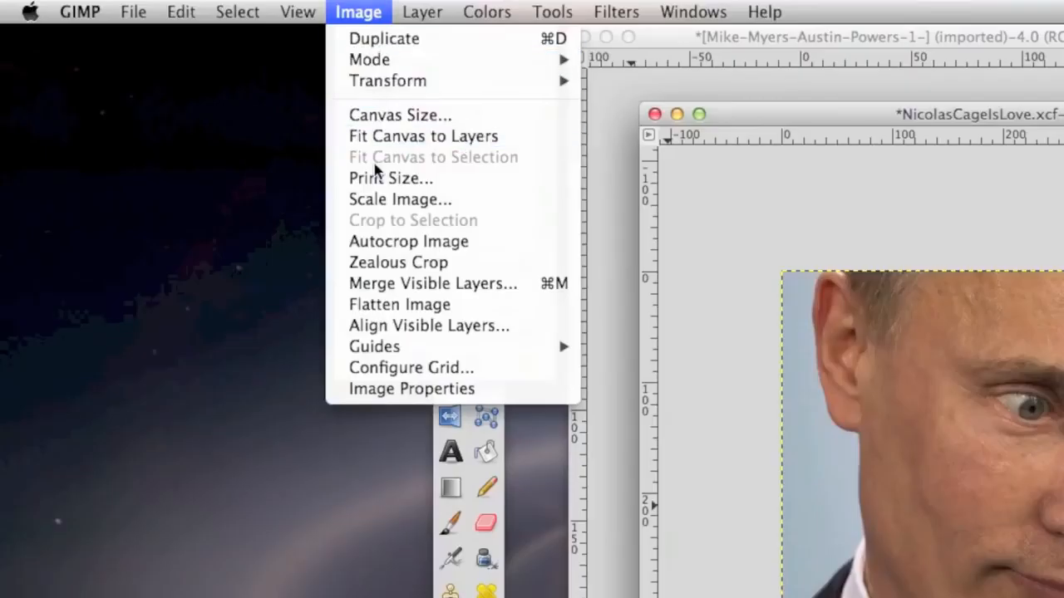
left_click(307, 138)
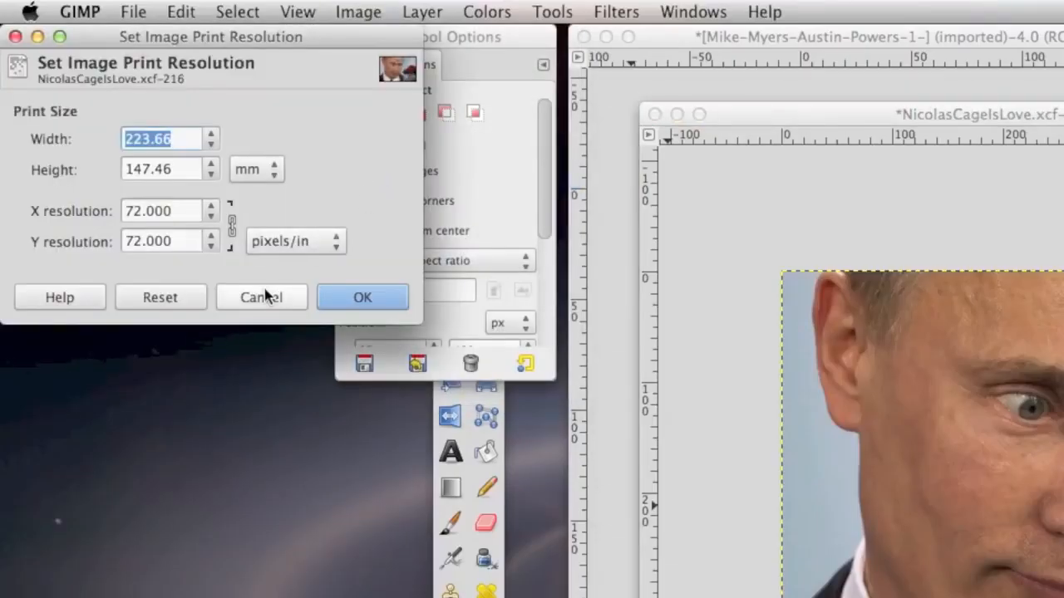
left_click(270, 170)
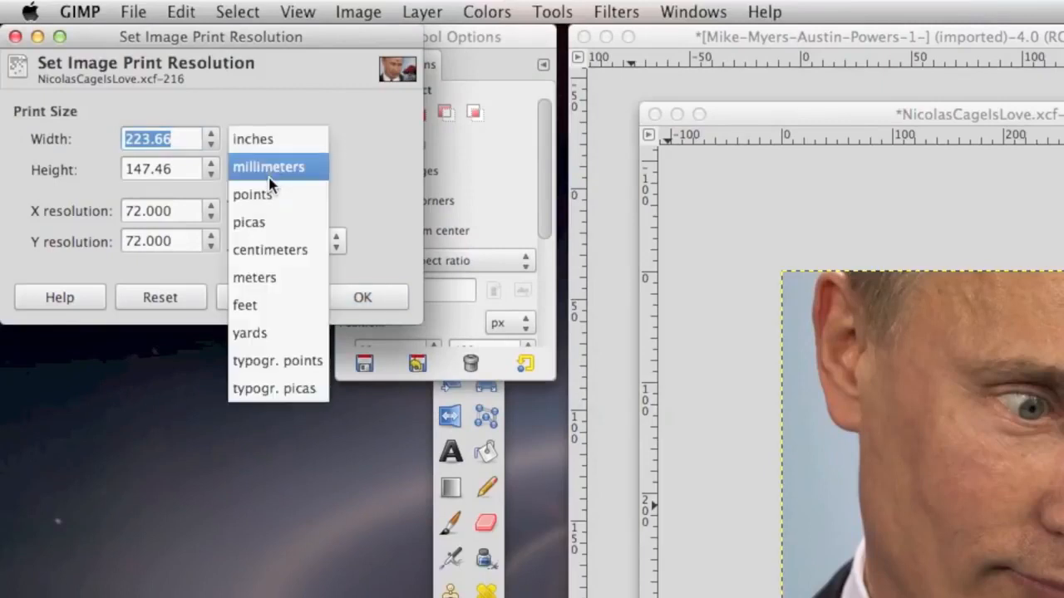
left_click(271, 139)
left_click(265, 297)
Scale the image to 300 percent in width and height using cubic interpolation.
left_click(358, 12)
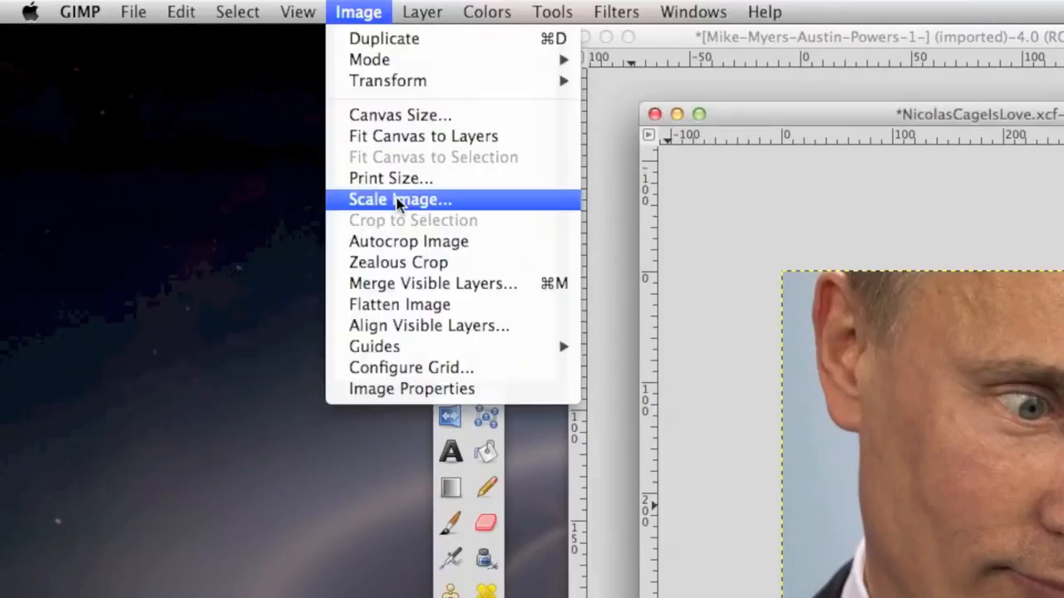
left_click(399, 200)
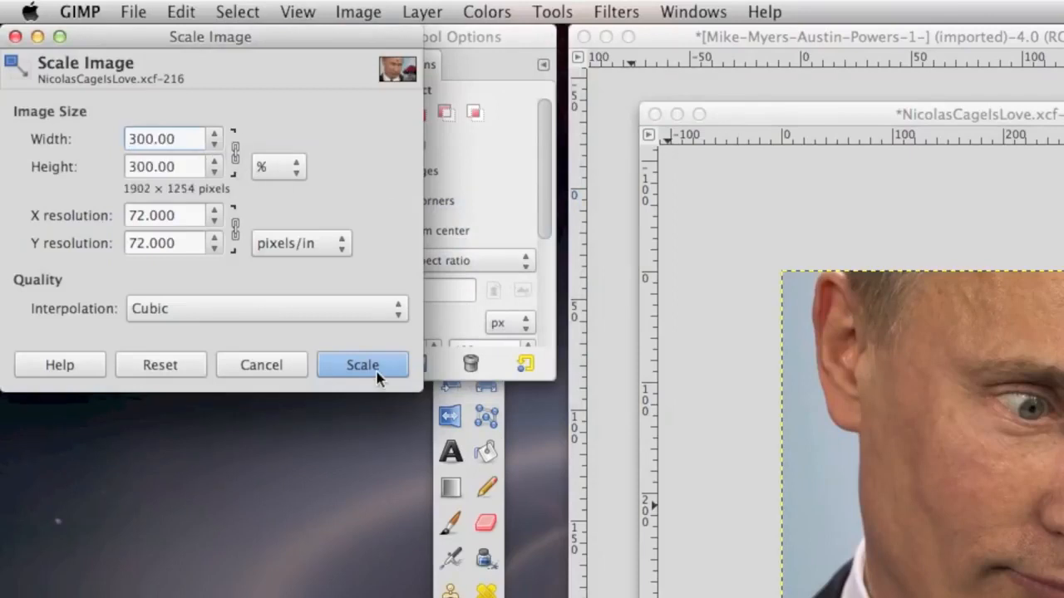
left_click(362, 365)
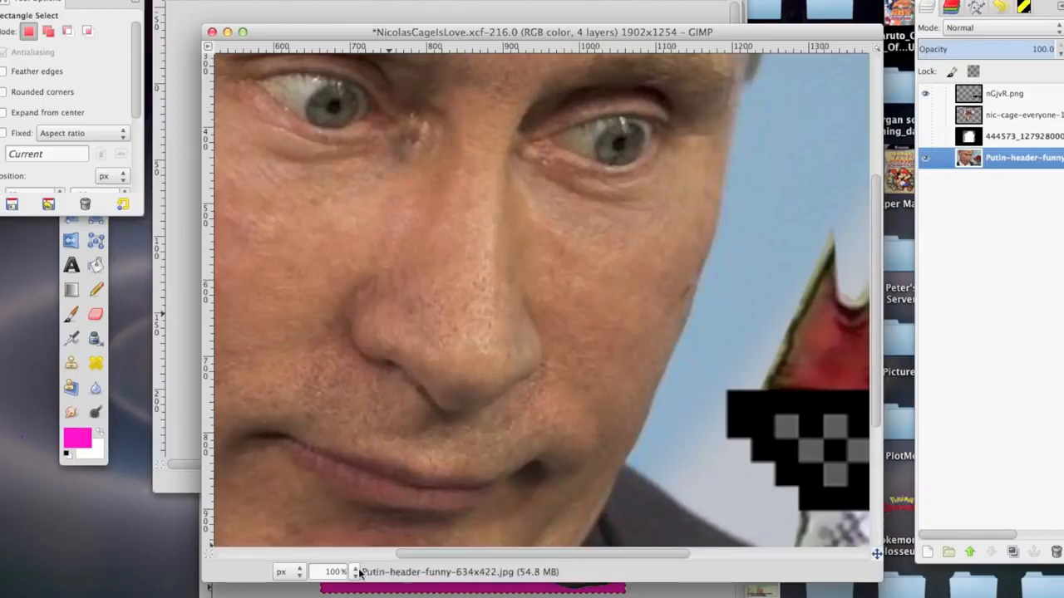
Crop the enlarged image to a rectangular selection of about 1362 × 1077 pixels covering most of both faces.
left_click(356, 572)
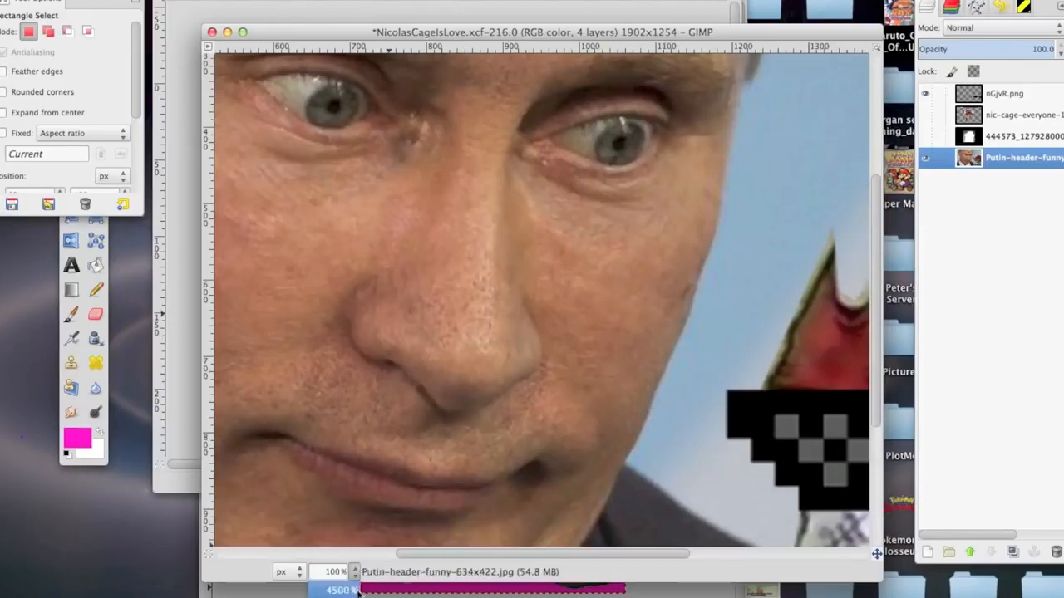
left_click(357, 571)
left_click(356, 572)
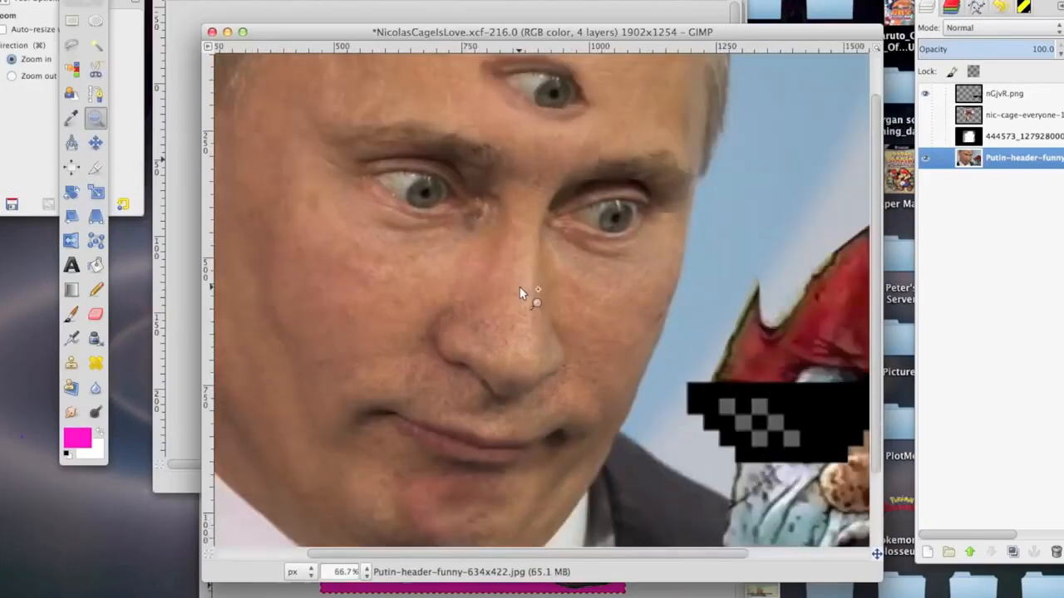
left_click(520, 286)
left_click(520, 287)
left_click(520, 287)
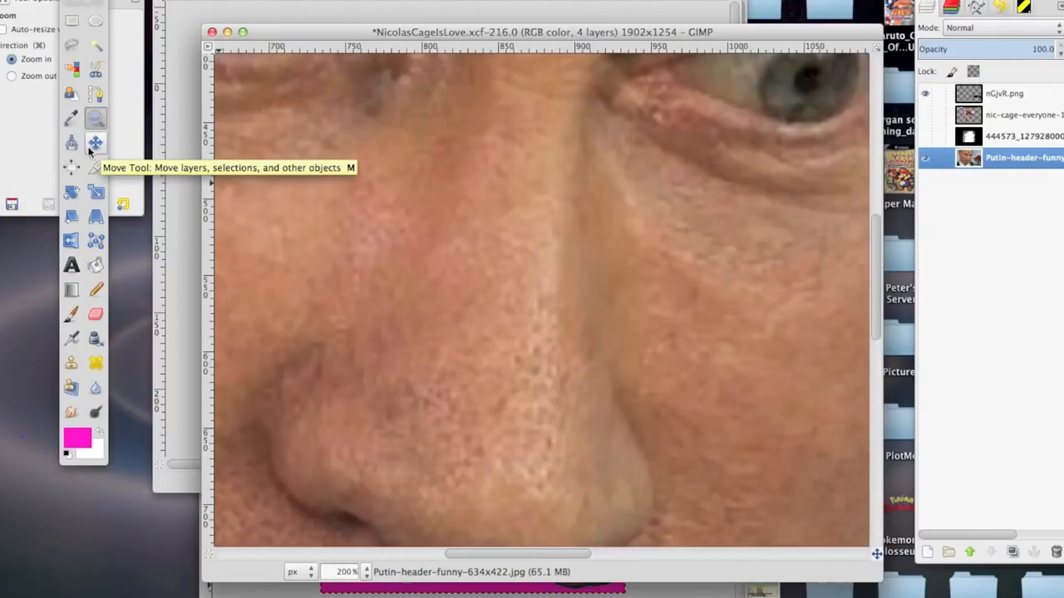
left_click_drag(421, 151, 356, 292)
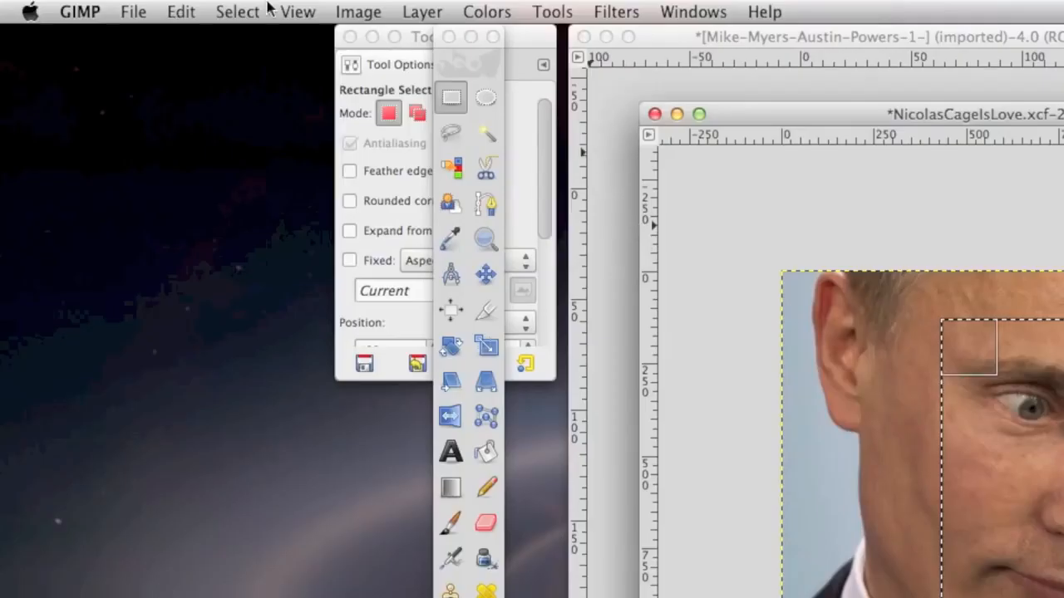
left_click(357, 12)
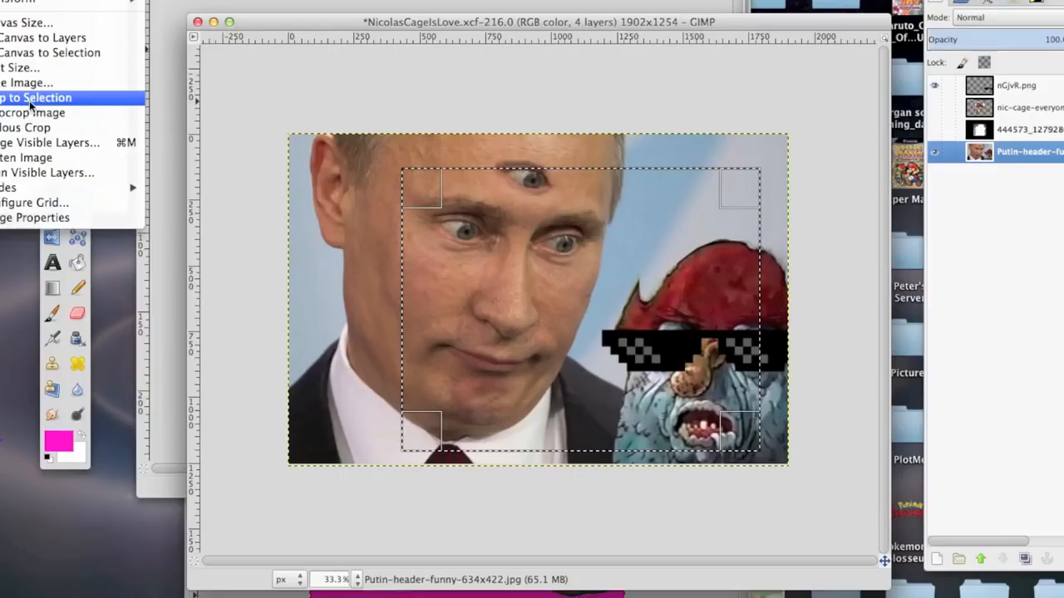
left_click(416, 220)
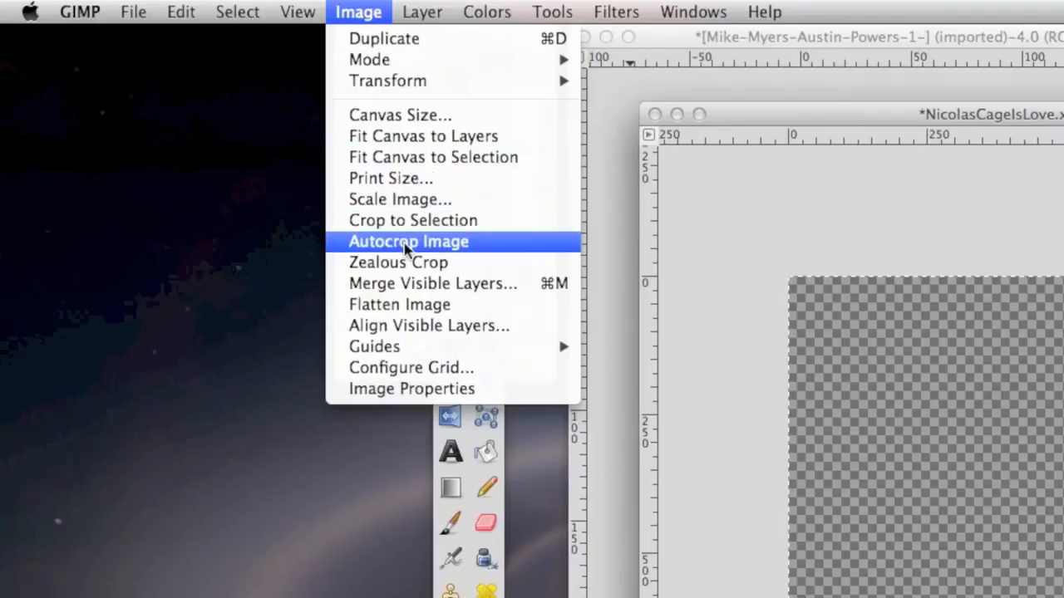
Autocrop the image around the nGjvR.png sunglasses layer and undo the autocrop.
left_click(406, 241)
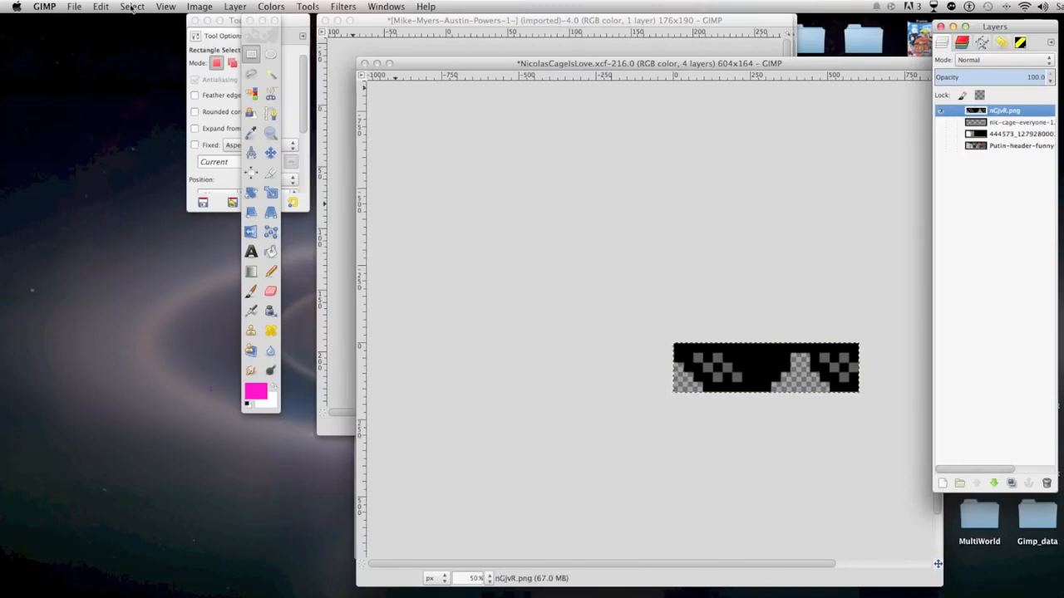
left_click(101, 7)
left_click(113, 22)
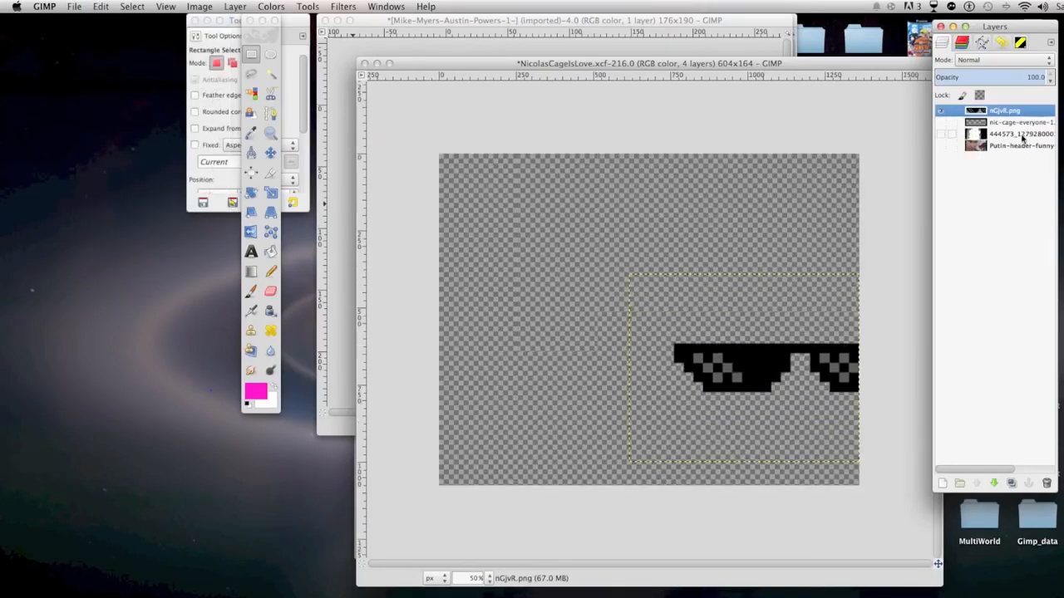
left_click(199, 7)
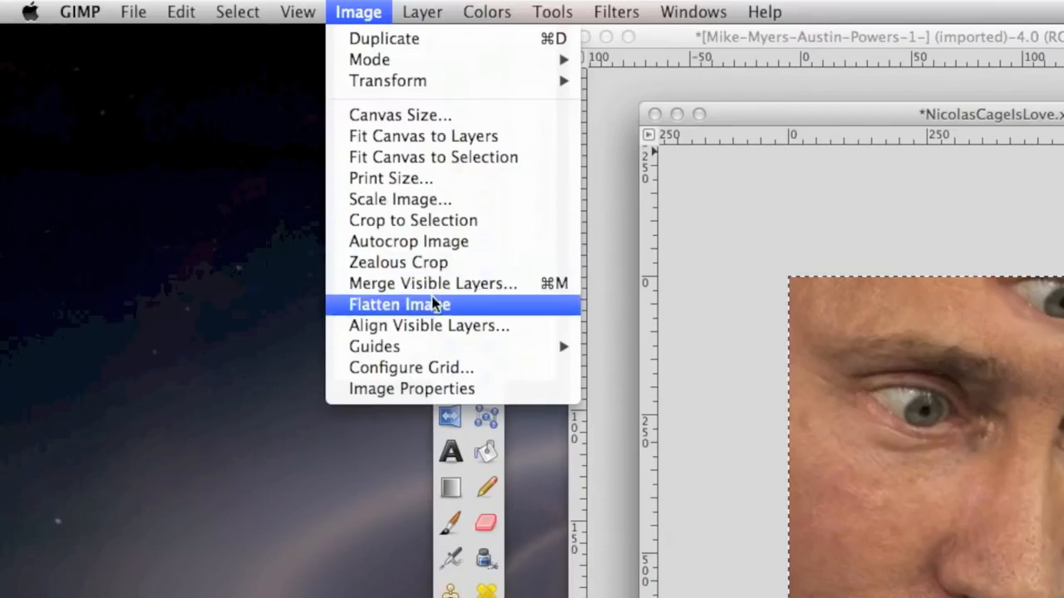
mouse_move(453, 347)
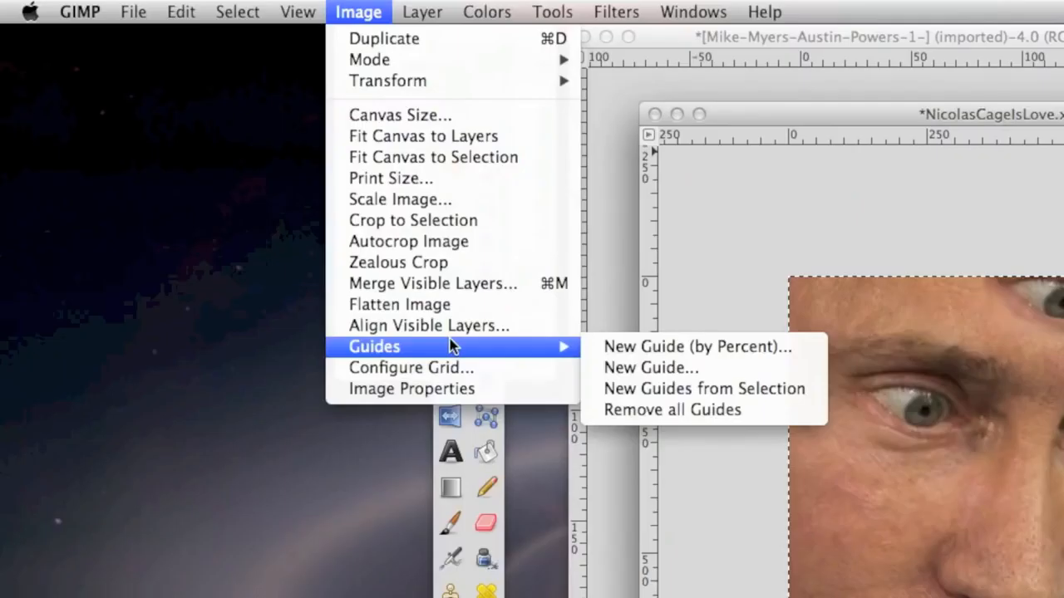
left_click(469, 463)
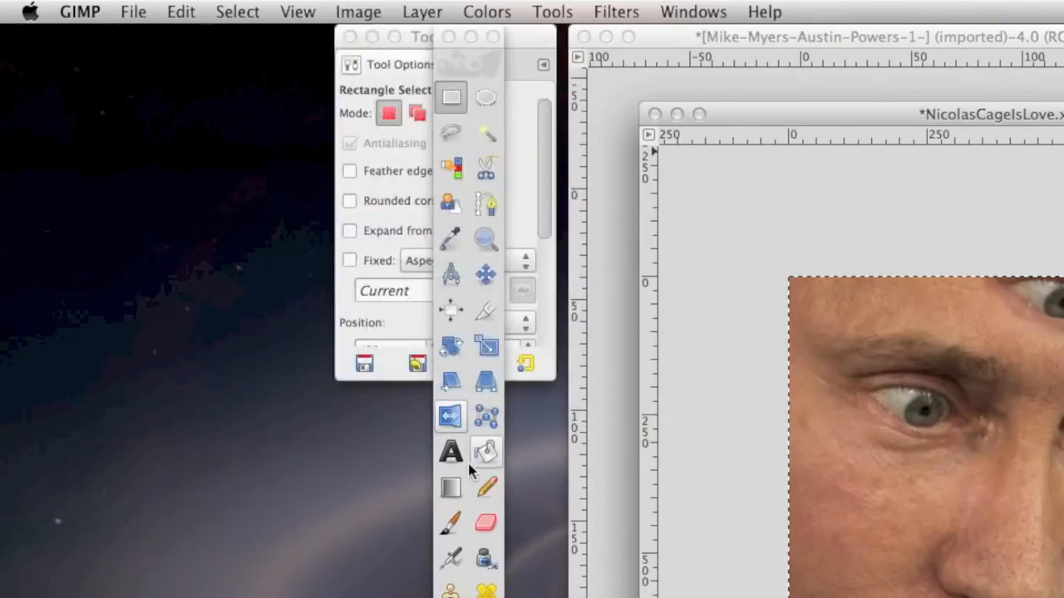
Place guides from the rulers over the image with the Move tool, shift them around and take them off again.
left_click(476, 282)
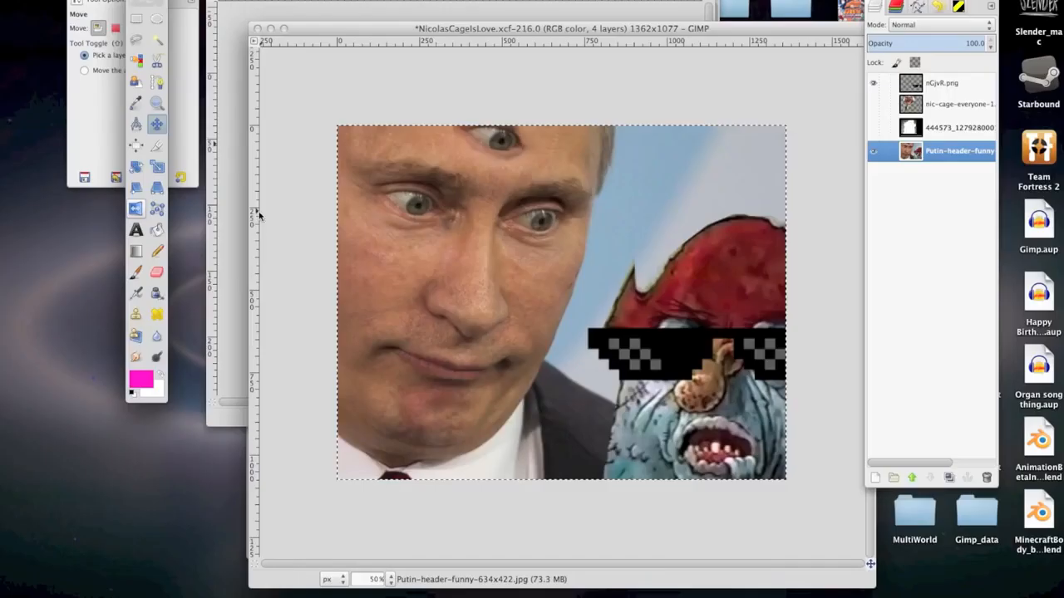
left_click_drag(255, 203, 503, 248)
left_click_drag(495, 201, 469, 102)
left_click_drag(503, 157, 449, 152)
left_click_drag(565, 162, 312, 150)
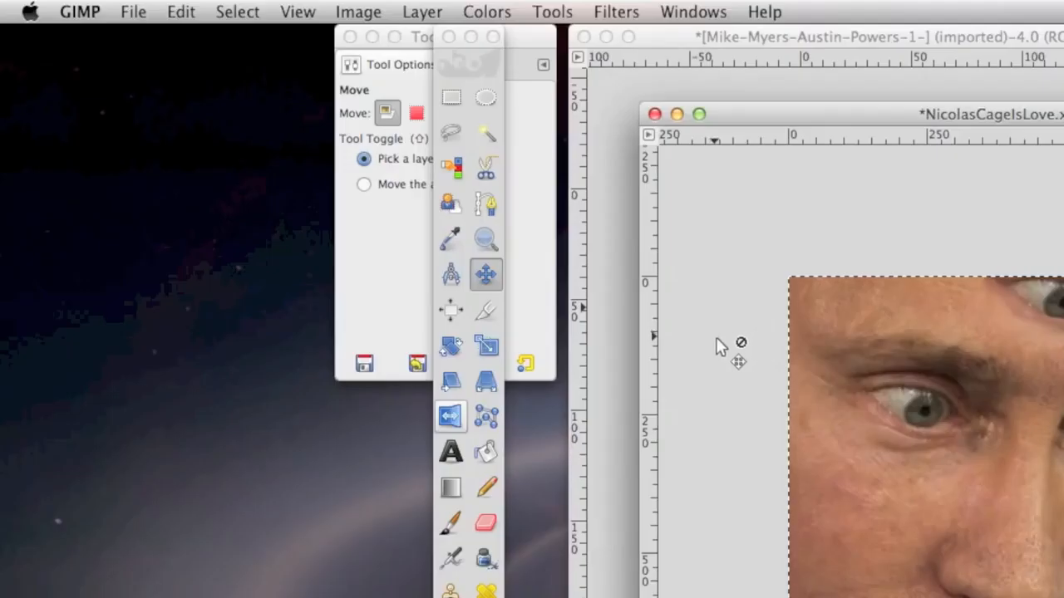
Configure the image grid with 100-pixel spacing in width and height and a magenta foreground color.
left_click(358, 11)
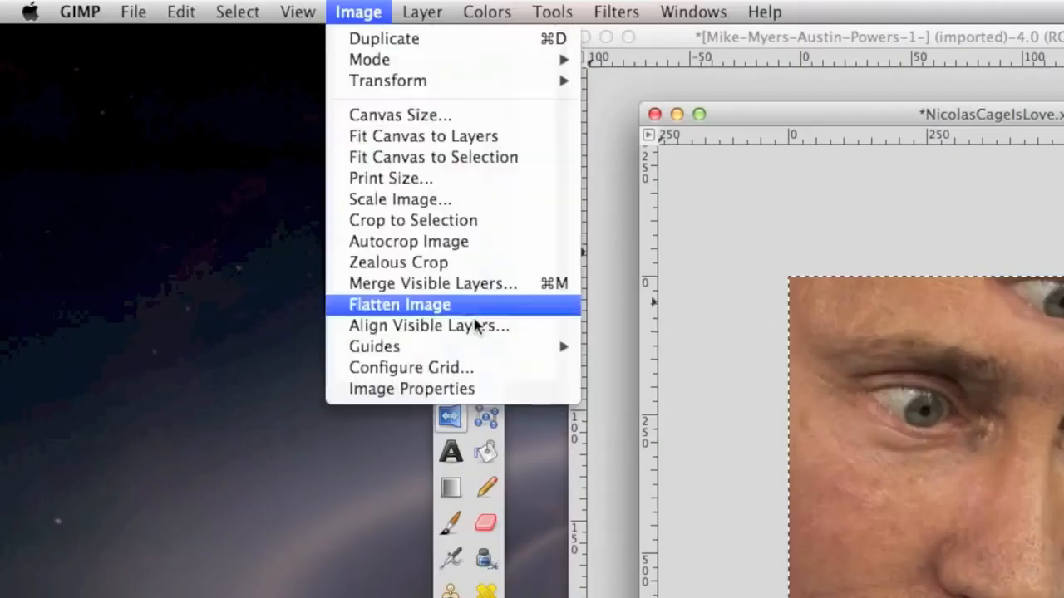
left_click(470, 364)
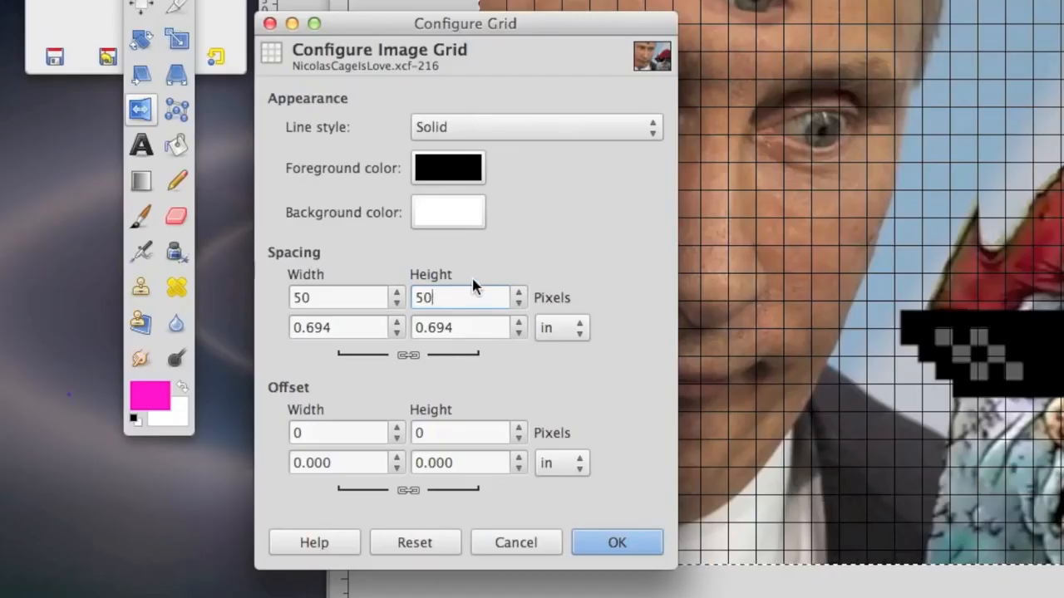
double_click(432, 298)
type("80")
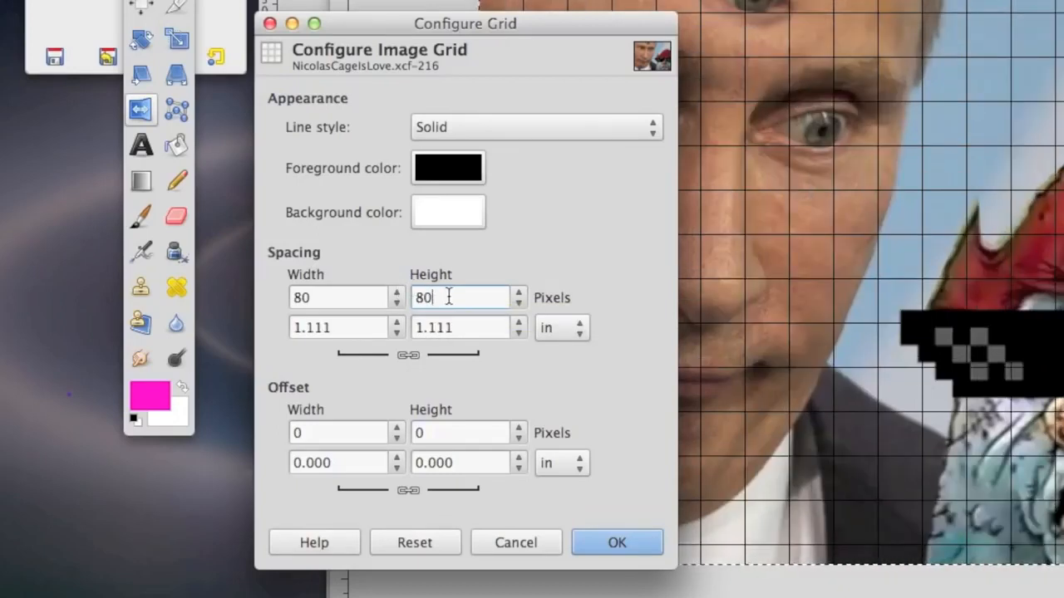
type("100")
left_click(448, 170)
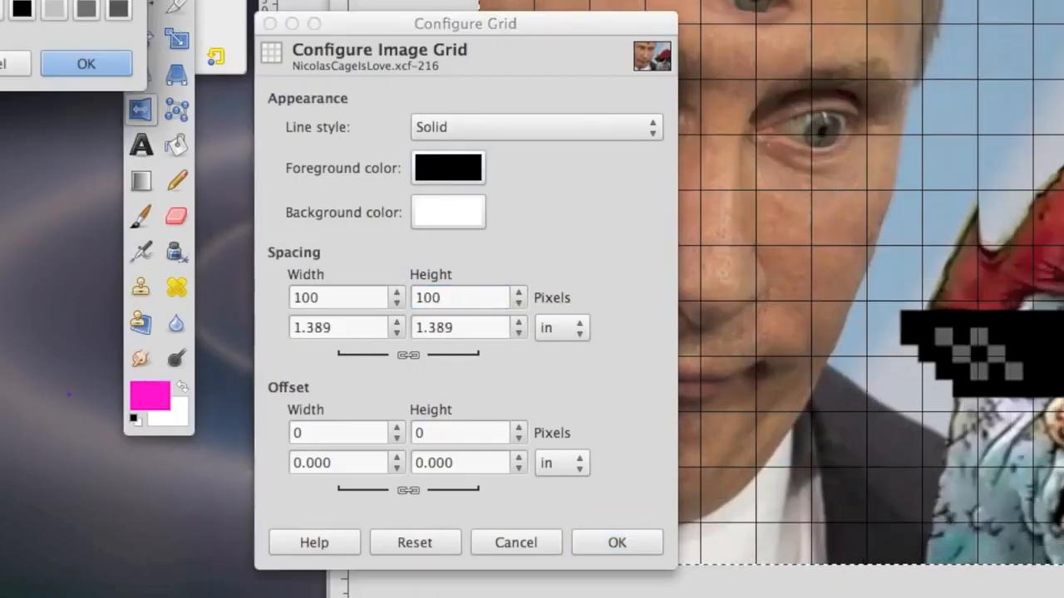
left_click(78, 66)
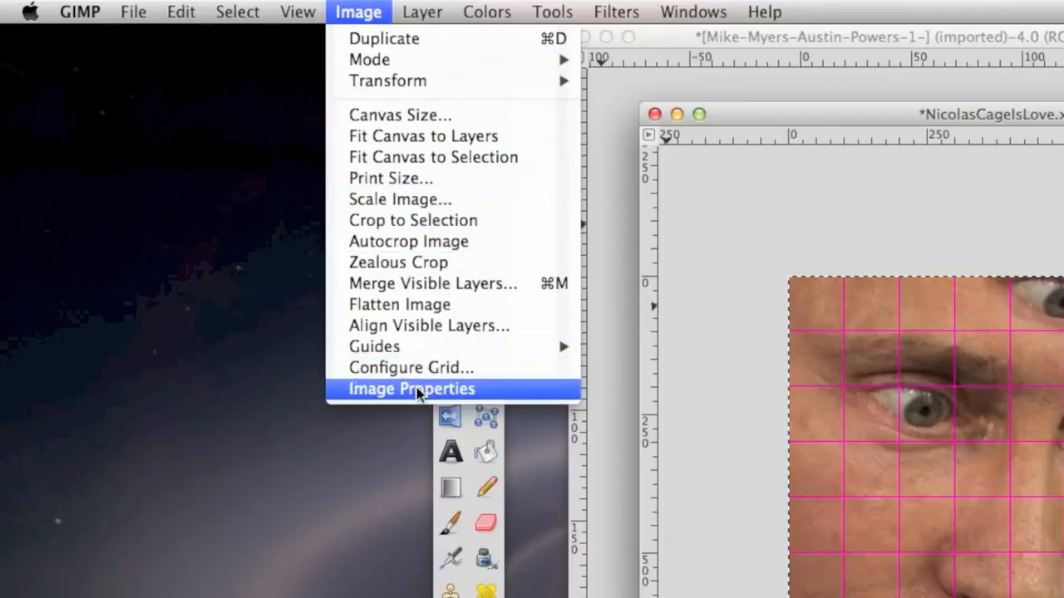
Open the image properties of NicolasCageIsLove to review its size, resolution and layer details.
left_click(418, 391)
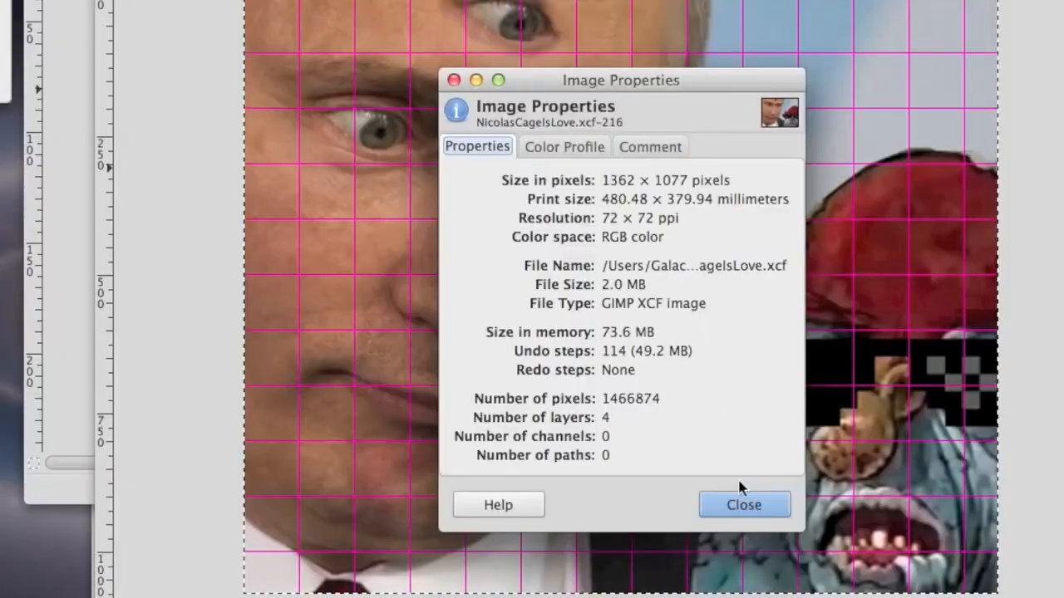
Close the image properties, add a new transparent layer above the Putin-header-funny layer and create a new layer group.
left_click(742, 504)
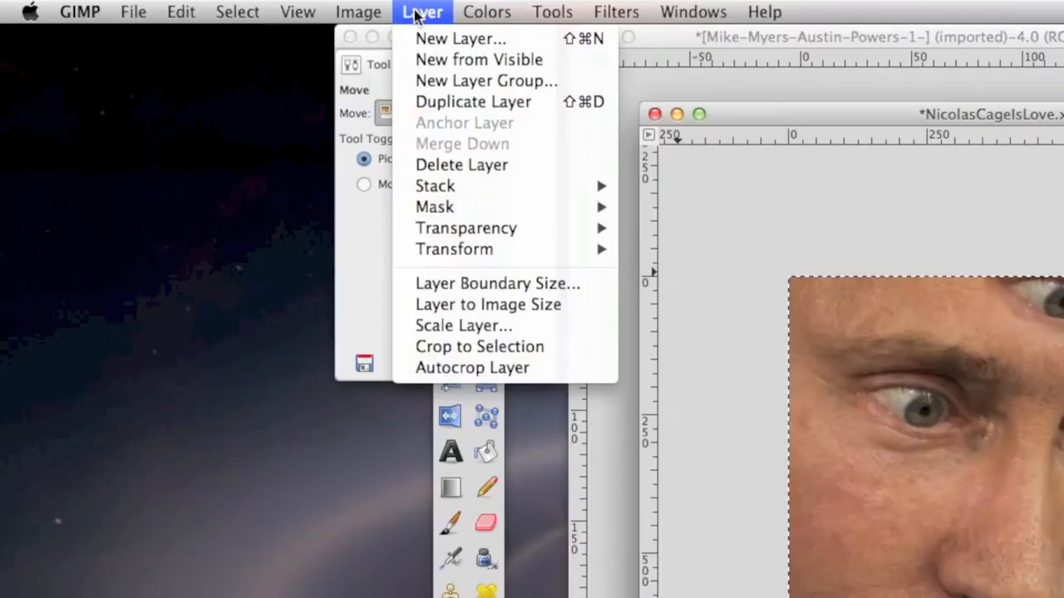
left_click(461, 38)
left_click(72, 221)
left_click(422, 12)
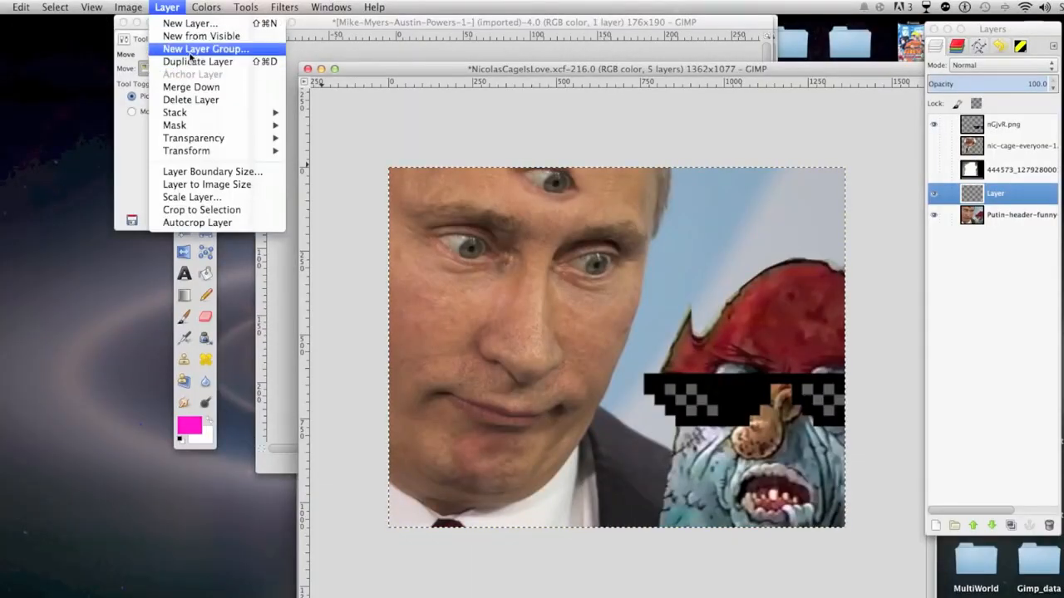
left_click(190, 53)
Add a white, full-opacity layer mask to the new layer.
left_click(166, 7)
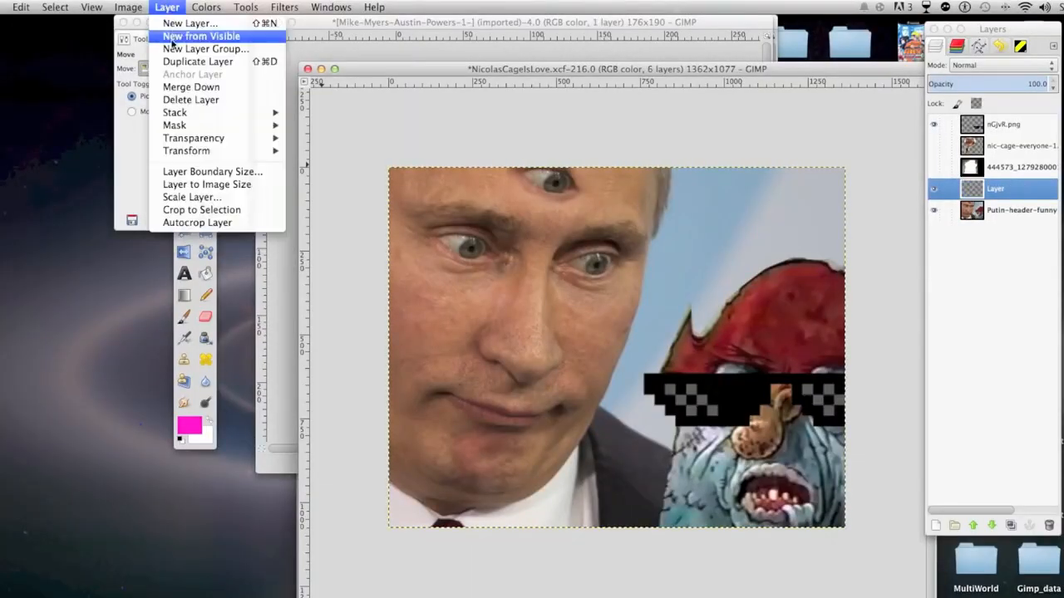
left_click(320, 125)
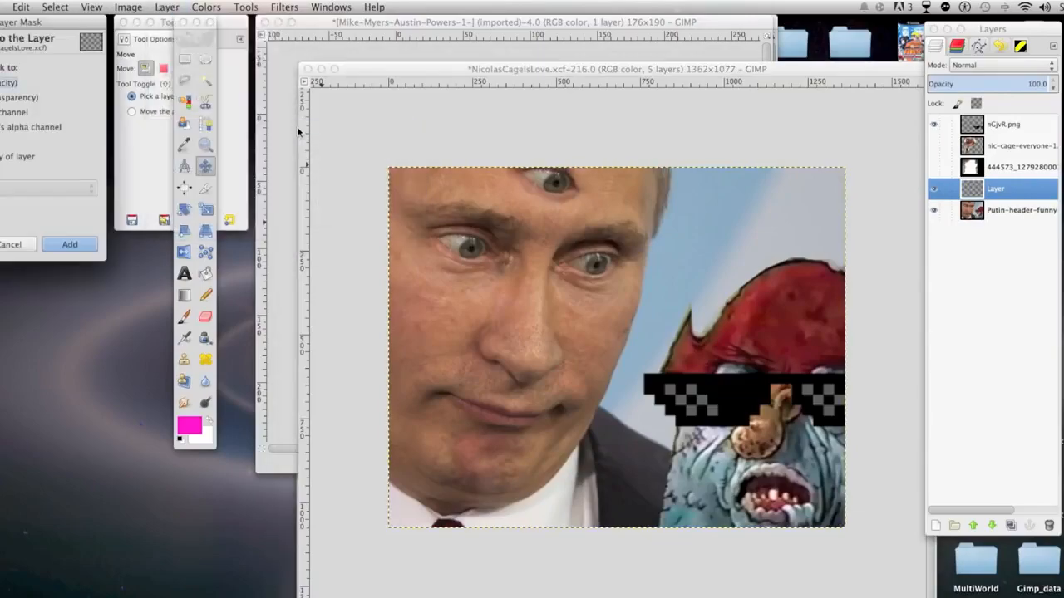
left_click(71, 242)
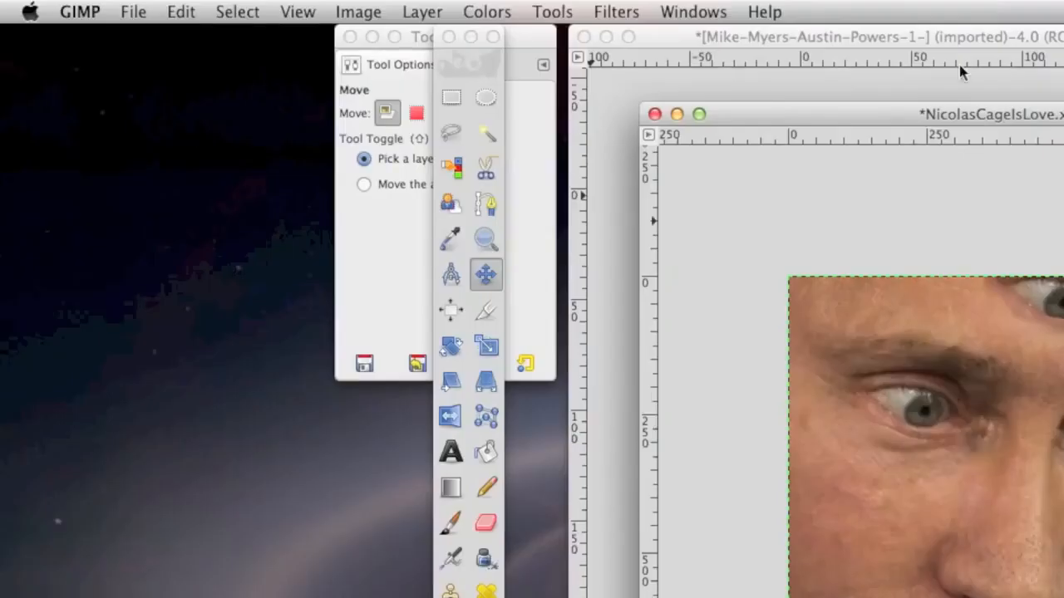
Turn the white background of the Guess.png sketch transparent with Color to Alpha, using color ffffff.
left_click(403, 6)
mouse_move(457, 185)
mouse_move(467, 234)
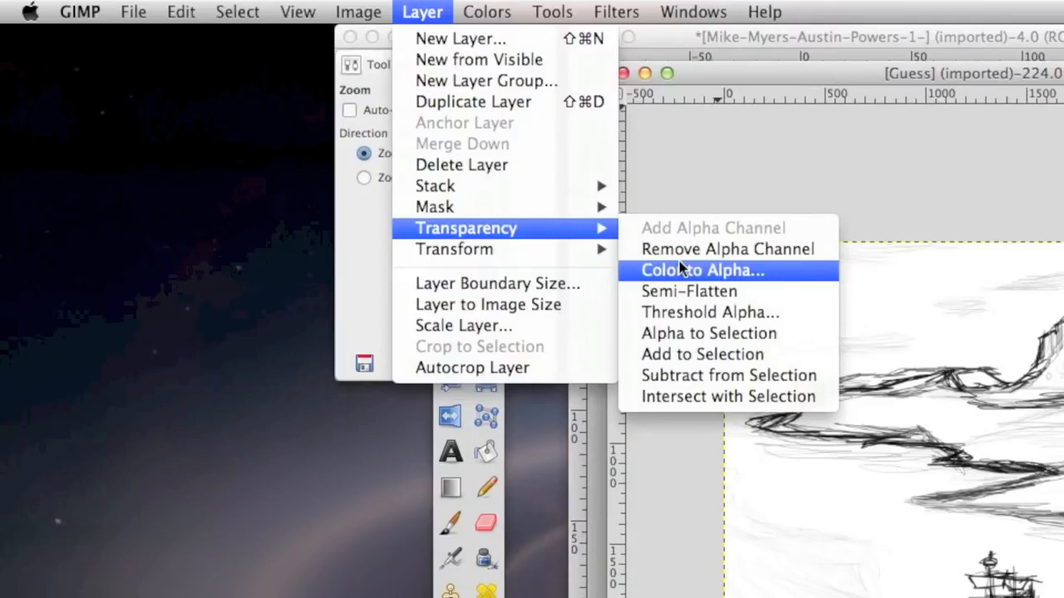
left_click(680, 270)
left_click(494, 491)
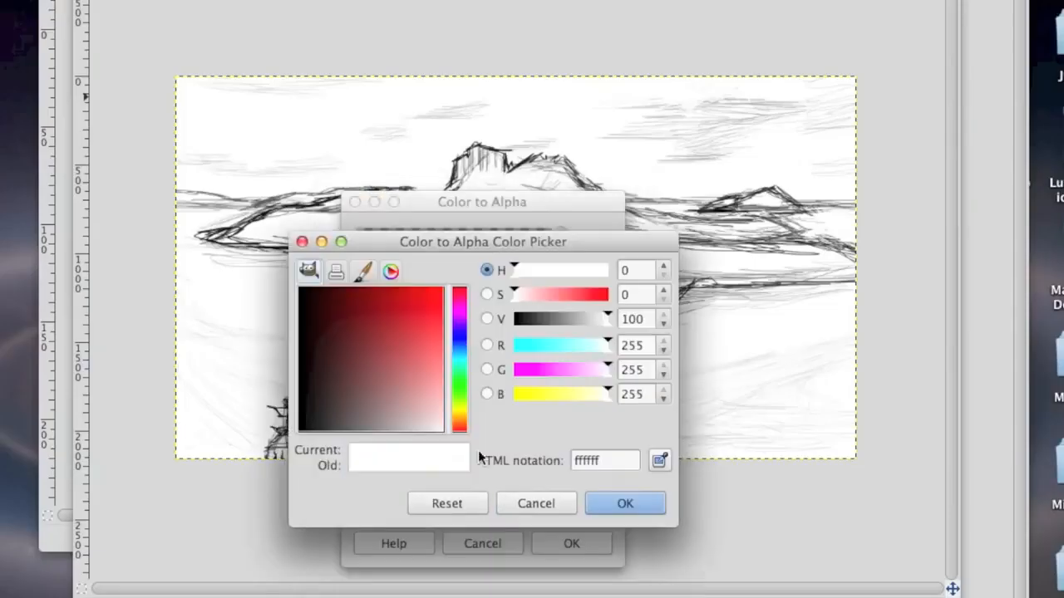
left_click(619, 502)
left_click(590, 539)
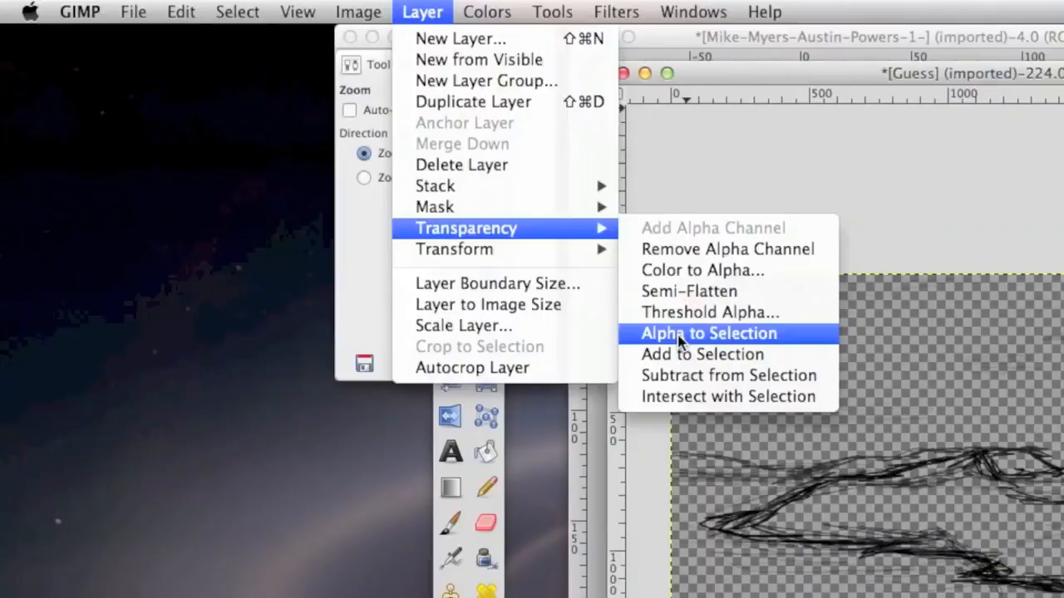
Select the sketch lines of Guess.png from the layer's alpha channel.
left_click(679, 334)
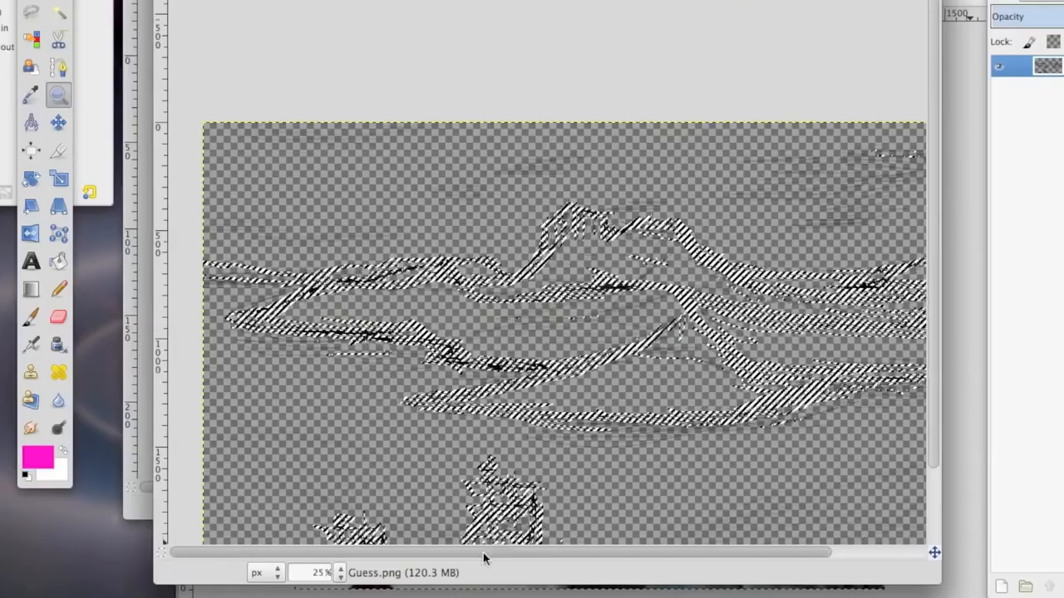
left_click_drag(484, 555, 529, 566)
left_click(339, 573)
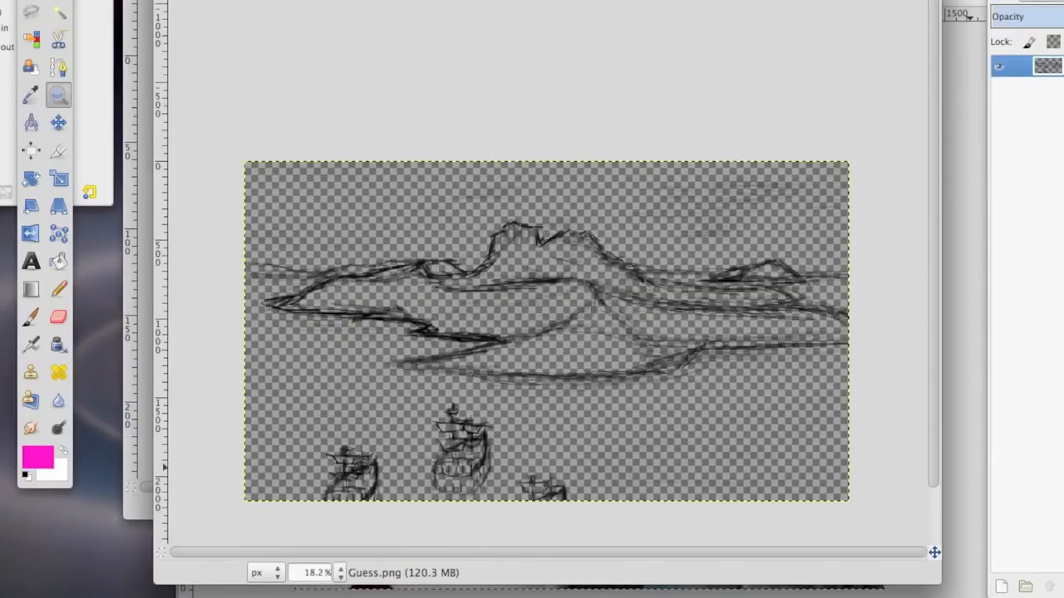
key("ctrl+comma")
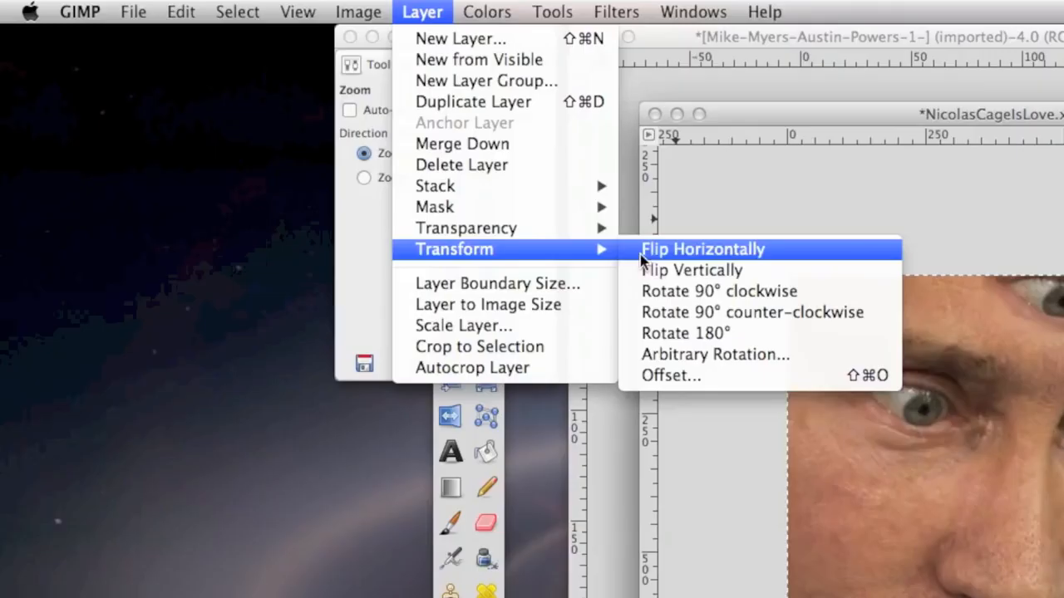
Flip the nGjvR.png sunglasses layer horizontally and back again, and rotate it 90° clockwise.
left_click(654, 254)
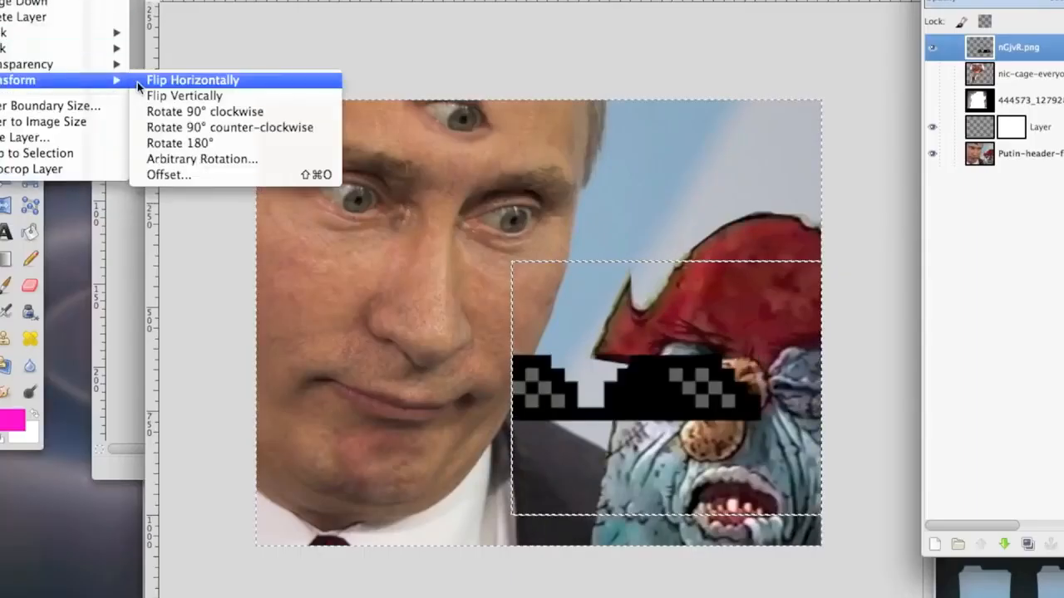
left_click(177, 74)
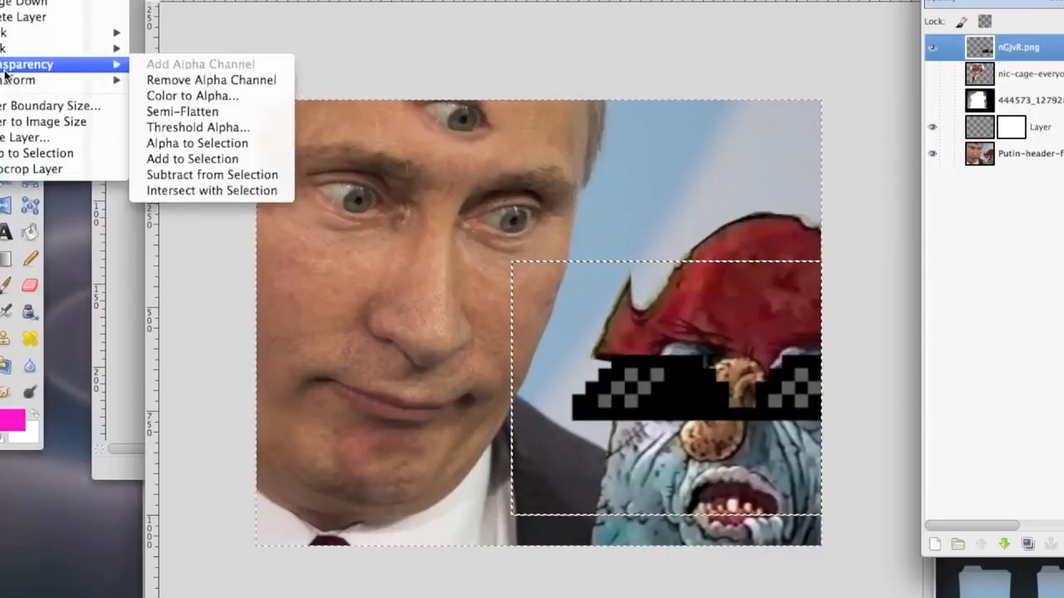
left_click(198, 111)
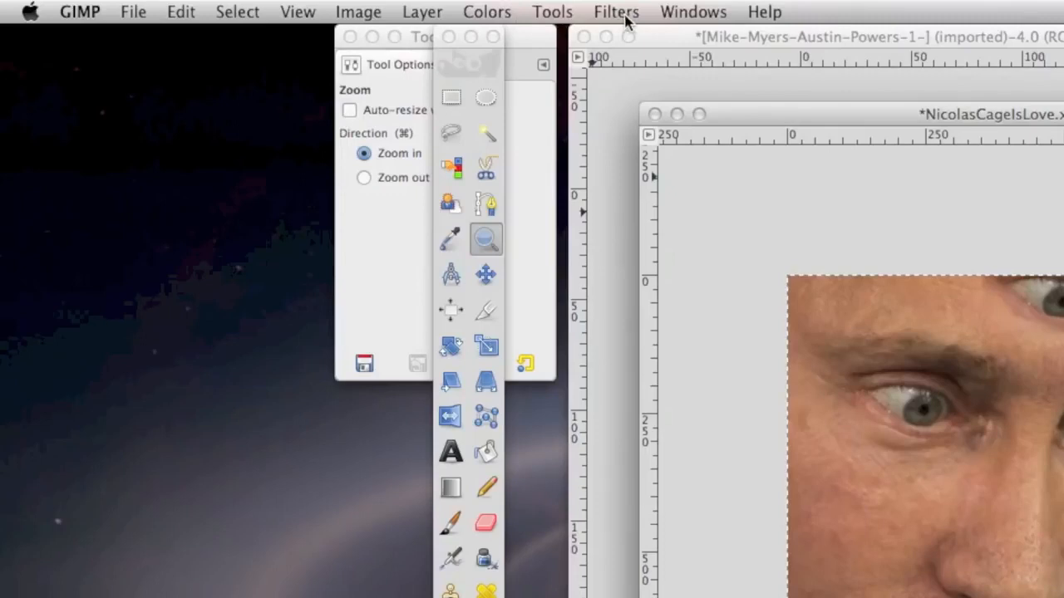
Switch the interface to Single-Window Mode.
left_click(679, 14)
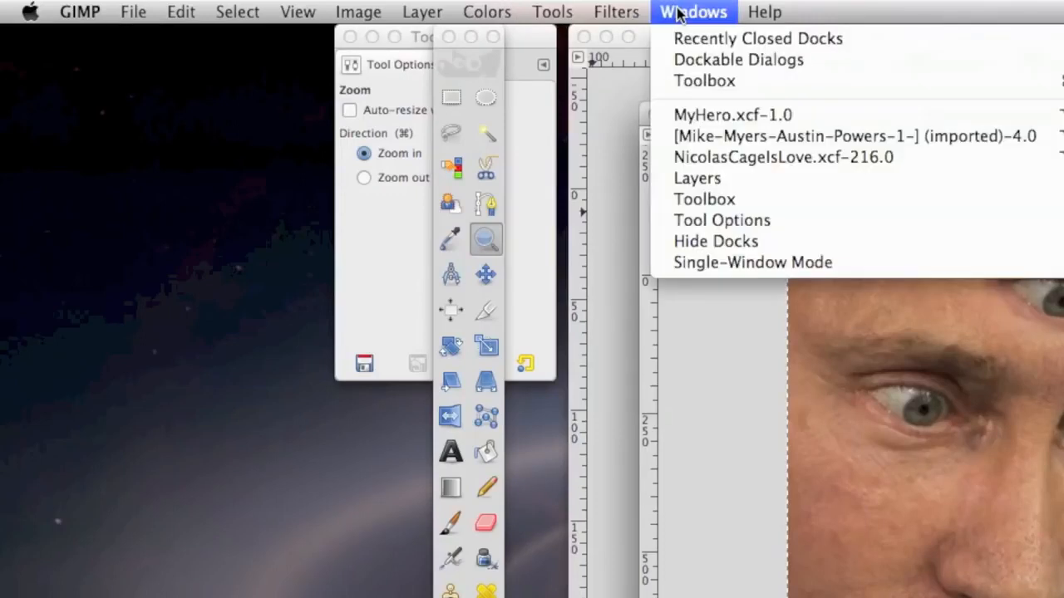
left_click(703, 267)
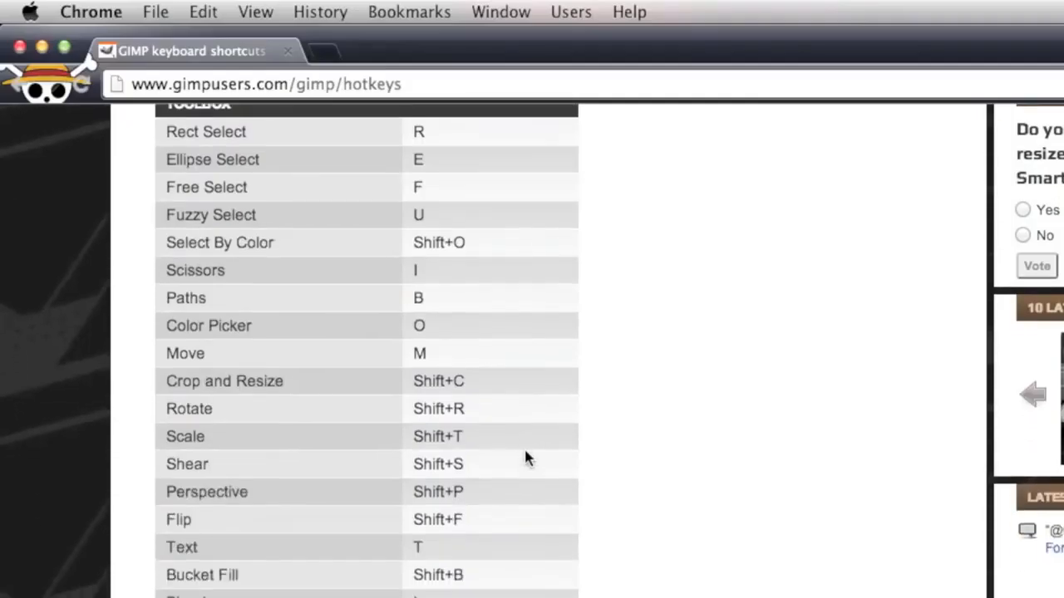
In Chrome, read through the GIMP keyboard shortcut tables on gimpusers.com, from the toolbox to the dialogs, layers and selections sections.
scroll(524, 446, "down", 8)
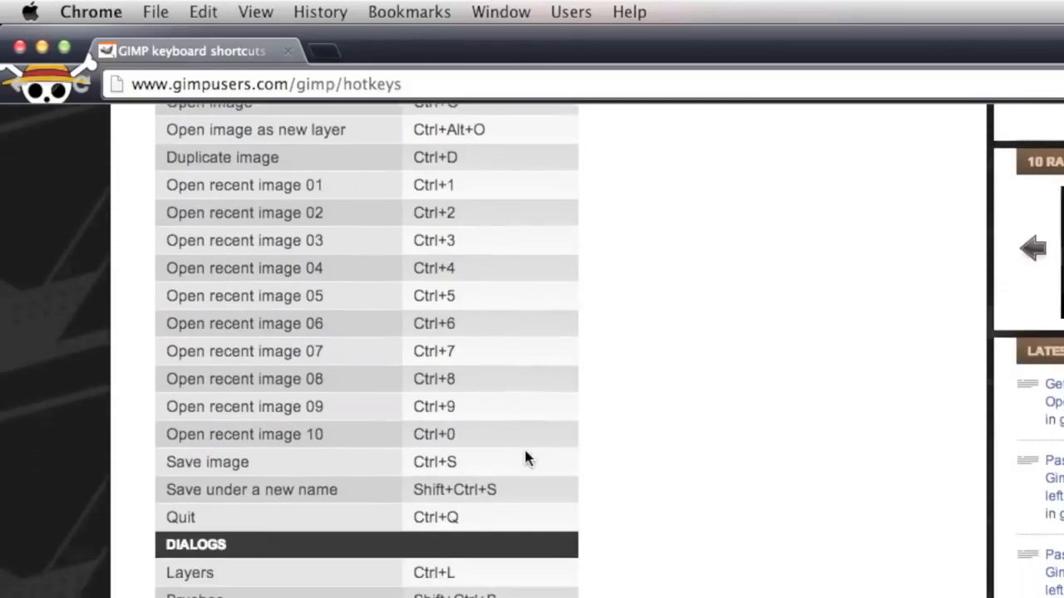
scroll(525, 453, "down", 20)
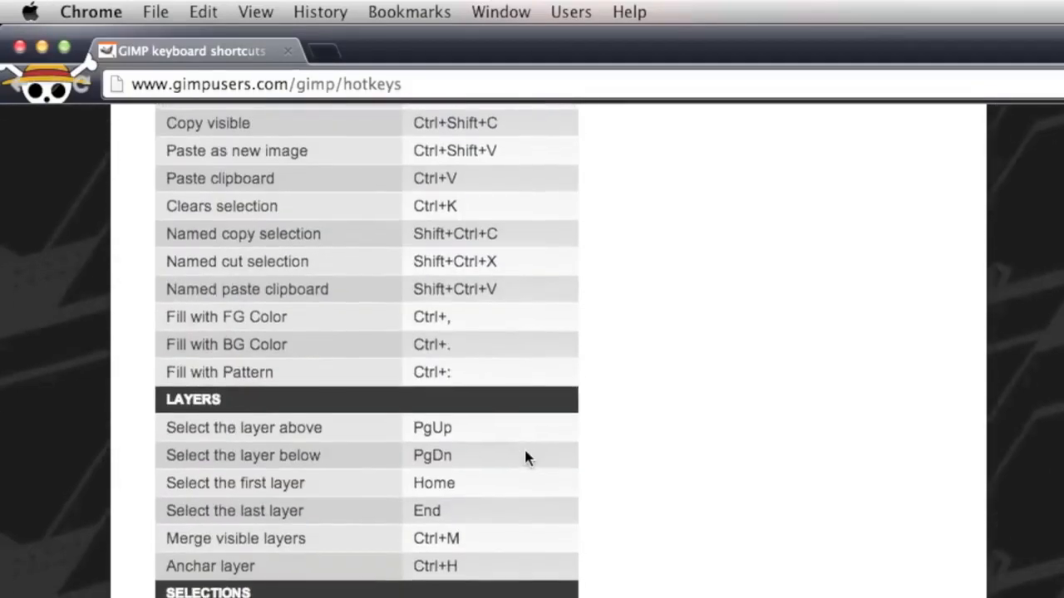
scroll(525, 453, "up", 20)
scroll(525, 455, "down", 1)
scroll(526, 456, "down", 10)
scroll(525, 457, "down", 10)
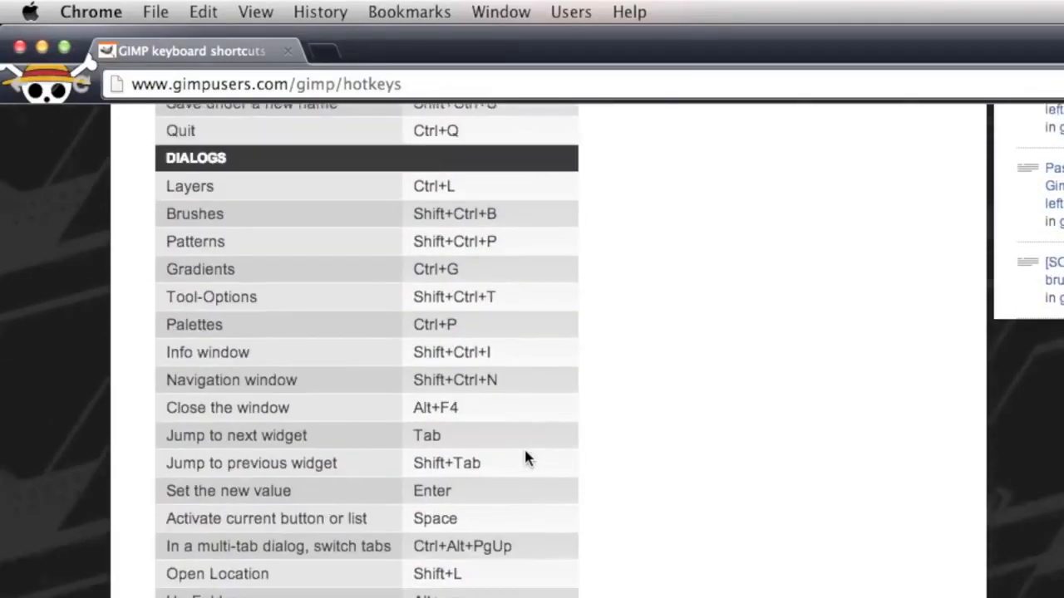
scroll(525, 456, "down", 12)
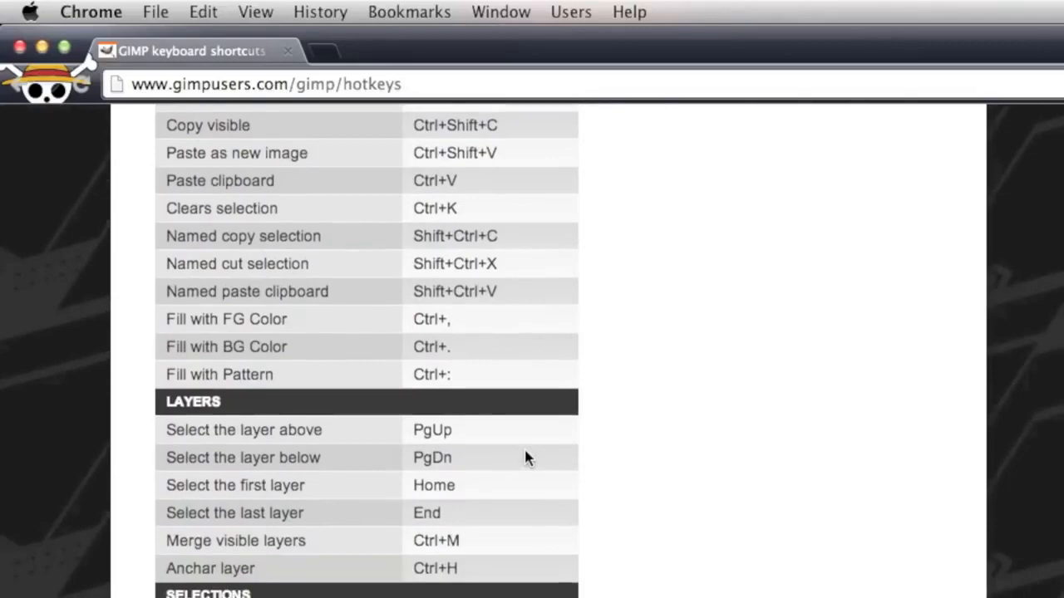
scroll(523, 447, "up", 3)
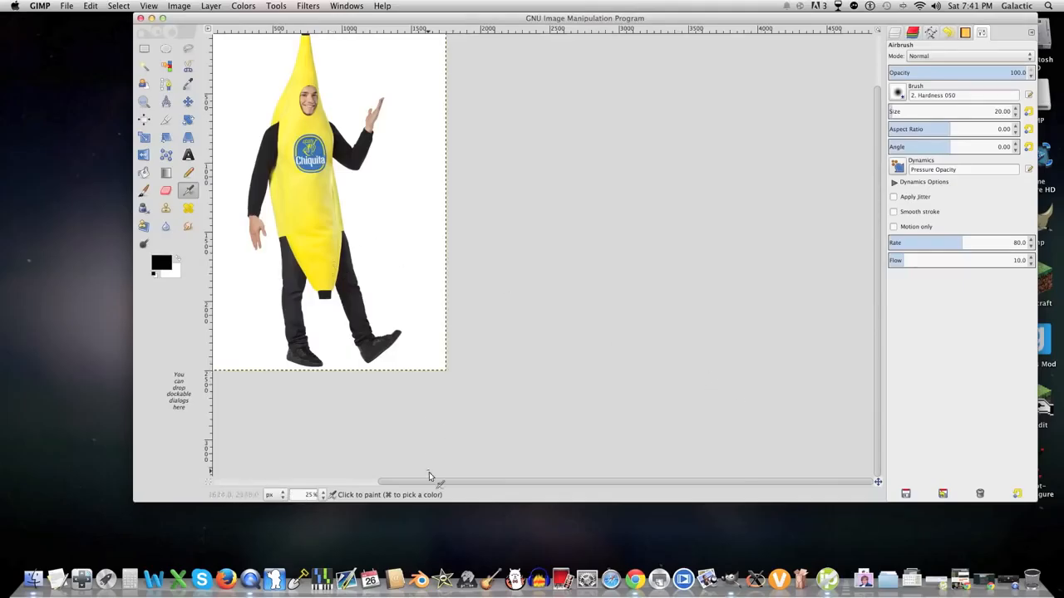
In GIMP, crop the banana-costume image to a region of about 968 × 512 pixels around the man's face.
left_click_drag(425, 481, 307, 463)
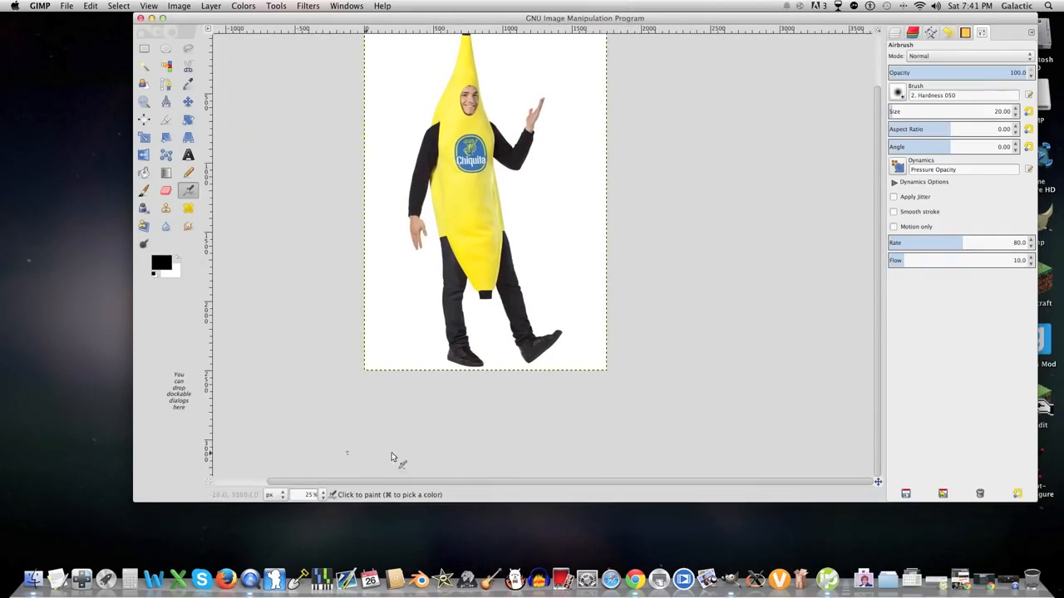
left_click_drag(877, 321, 878, 296)
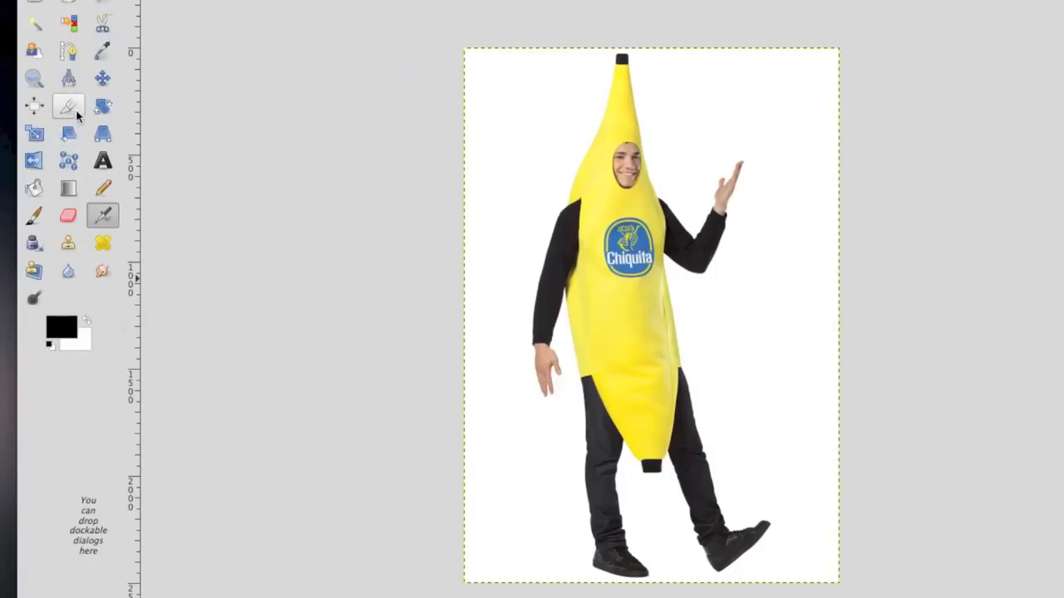
left_click(168, 121)
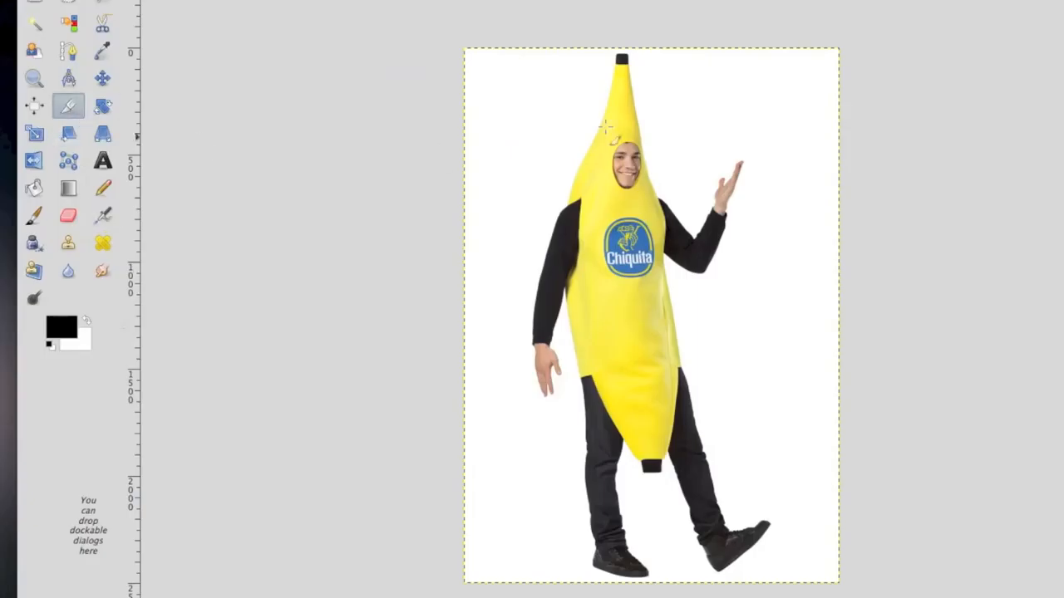
left_click_drag(529, 117, 731, 232)
key("Return")
Undo the crop and scale the banana-costume image to 1080 × 1543 pixels.
left_click(347, 6)
left_click(366, 200)
key("super+z")
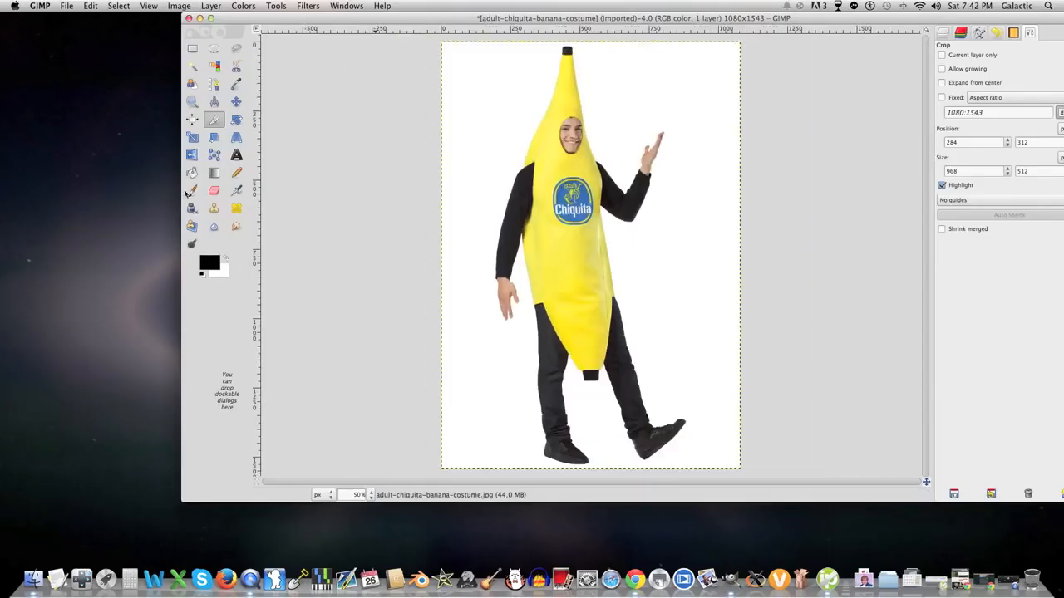
Check the color mode options of the banana-costume image.
left_click(359, 11)
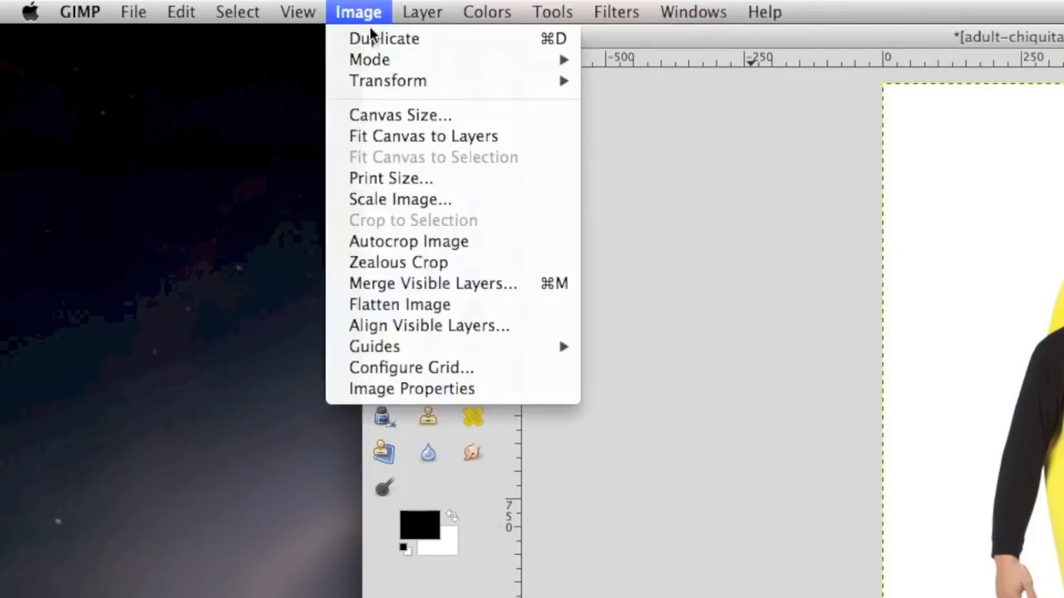
mouse_move(374, 60)
left_click(630, 81)
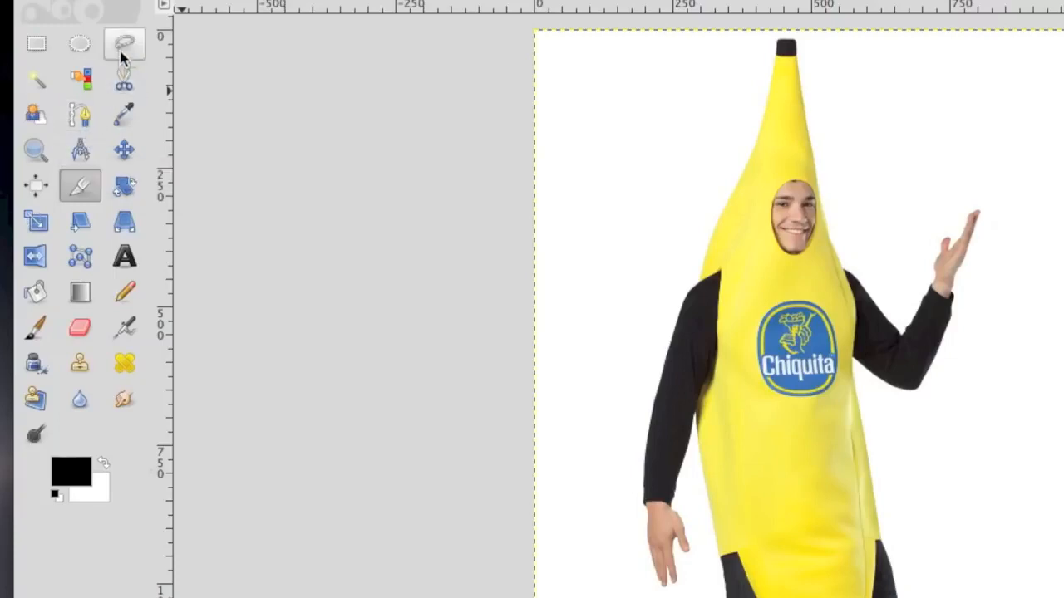
Outline the man in the banana costume with the Free Select tool and invert the selection.
left_click(121, 56)
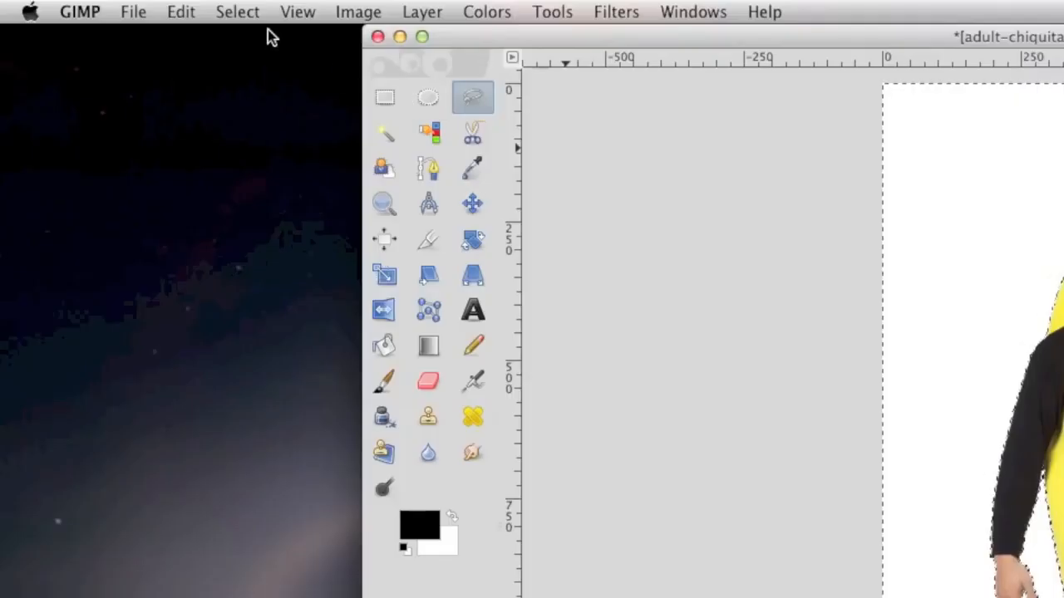
left_click(241, 11)
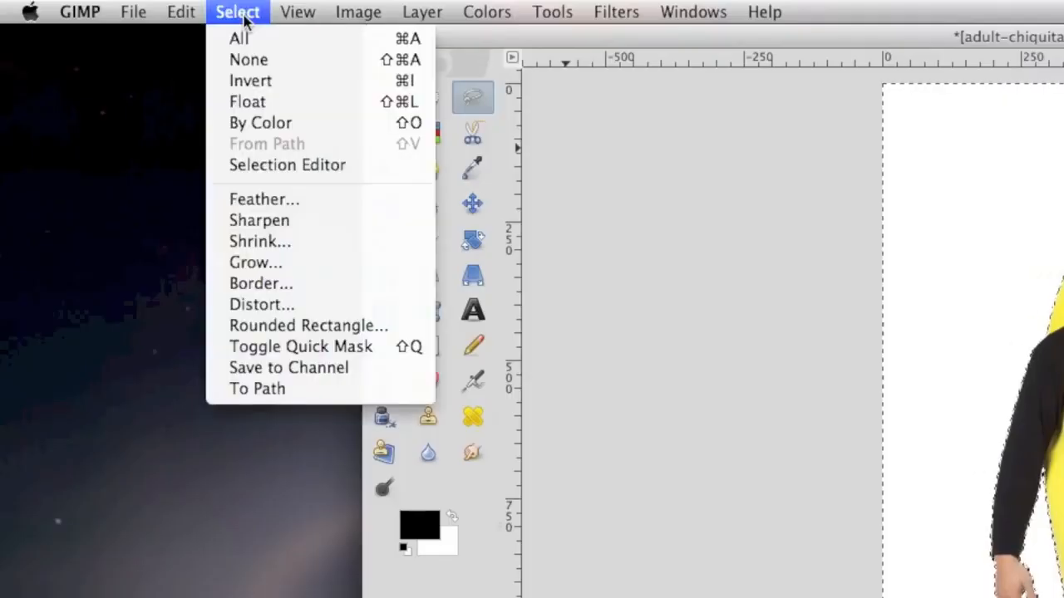
left_click(250, 82)
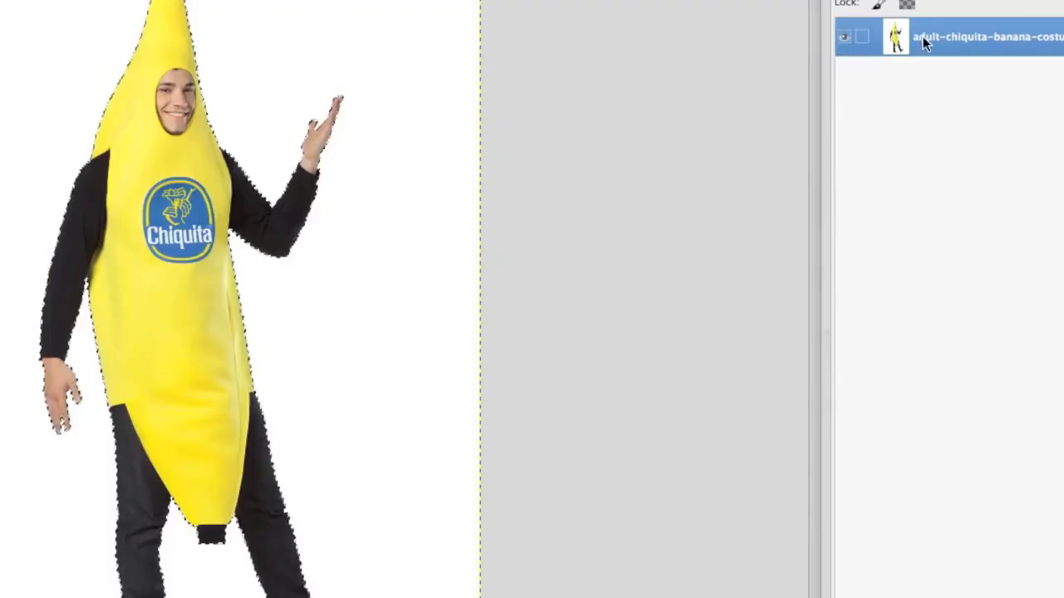
Add an alpha channel to the adult-chiquita-banana-costume layer and clear the white background around the man.
right_click(923, 36)
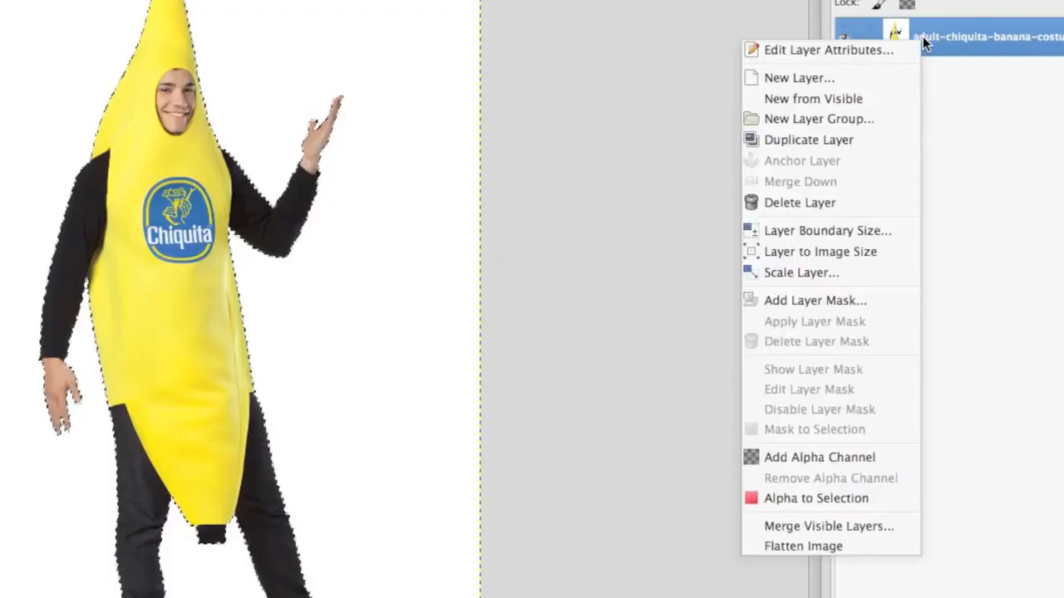
left_click(838, 459)
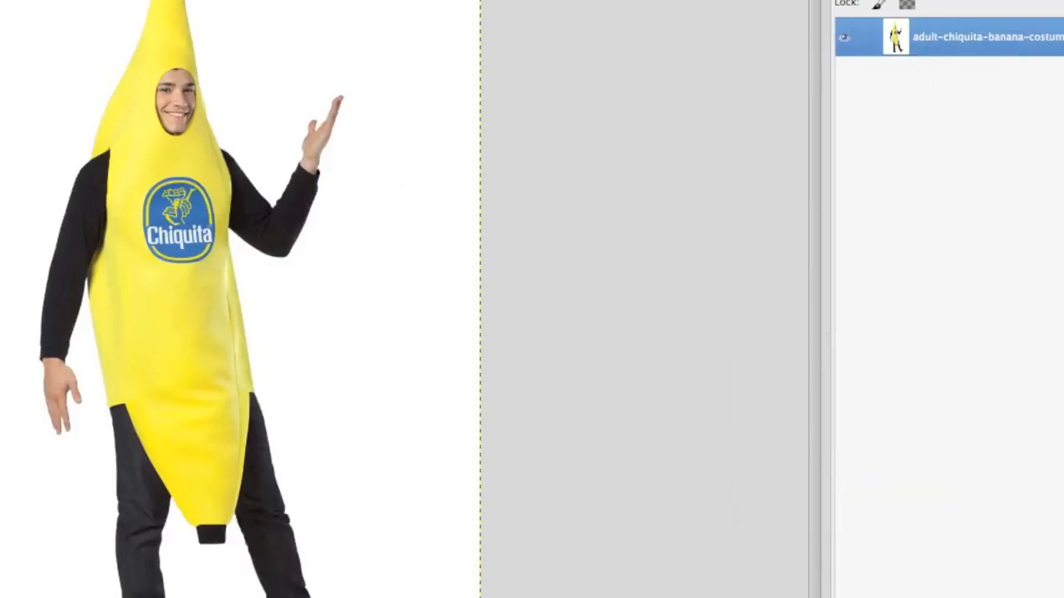
left_click(178, 10)
left_click(254, 287)
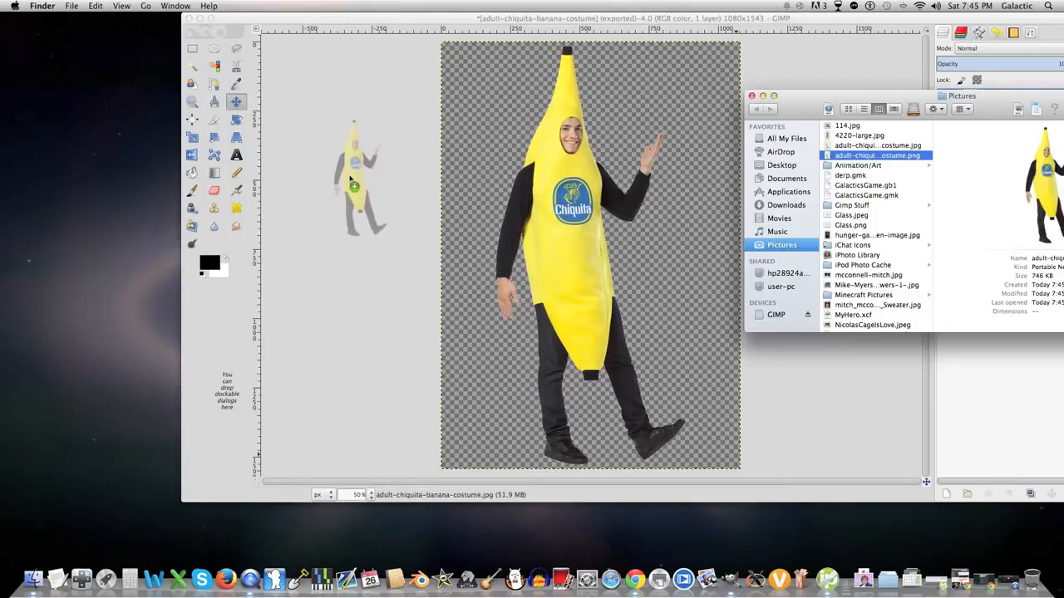
Check the transparency of the exported banana-costume PNG in Finder and close the Pictures window.
left_click_drag(365, 205, 1028, 184)
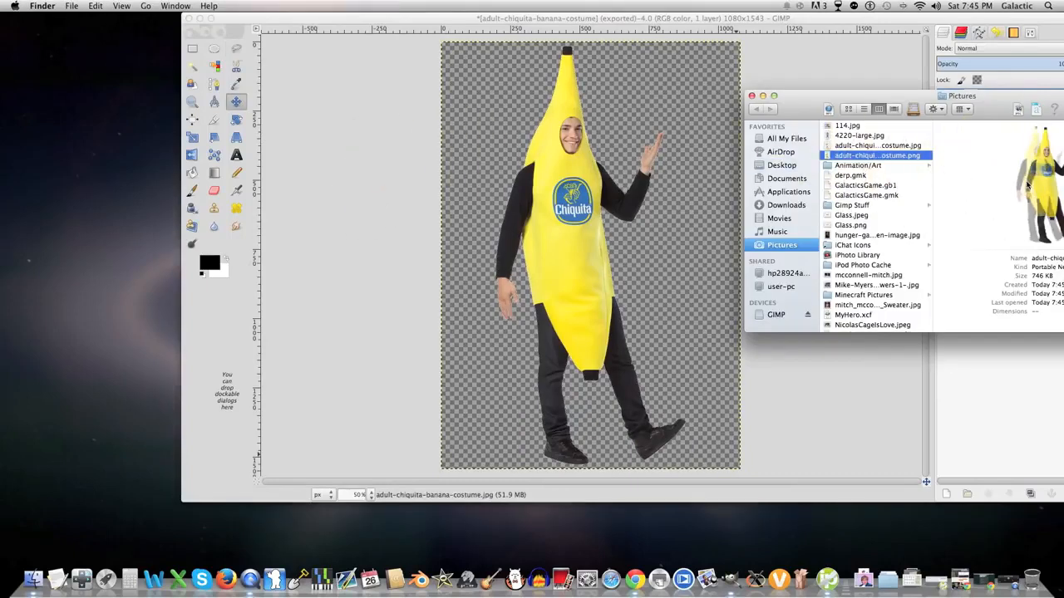
left_click(751, 97)
Add the text "Very Banana" on the costume below the Chiquita logo.
key("t")
left_click(584, 257)
type("Vern")
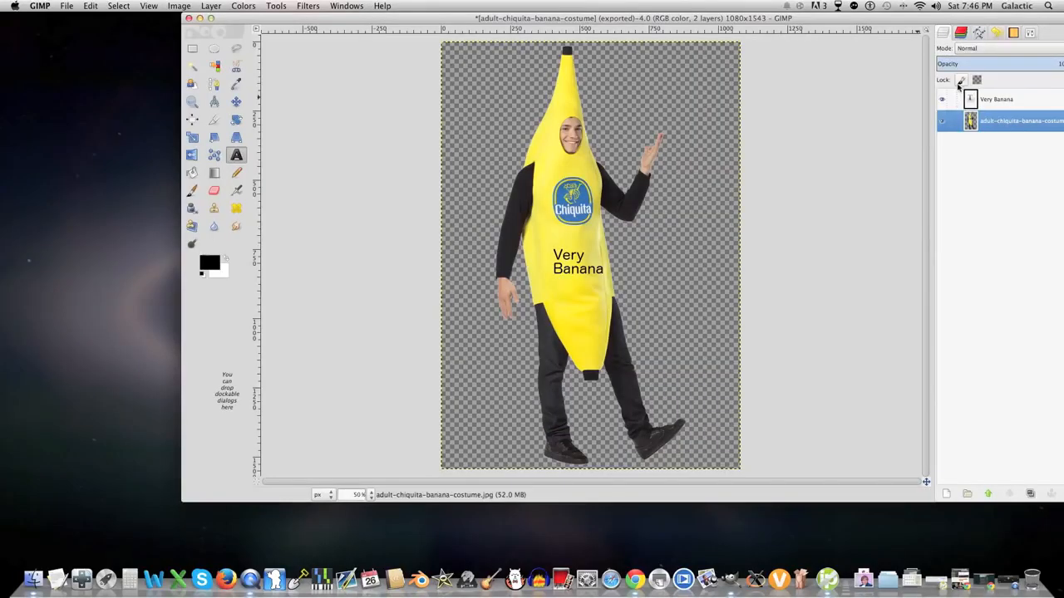
Open the original adult-chiquita-banana-costume.jpg from the Pictures folder as a separate image.
left_click(66, 6)
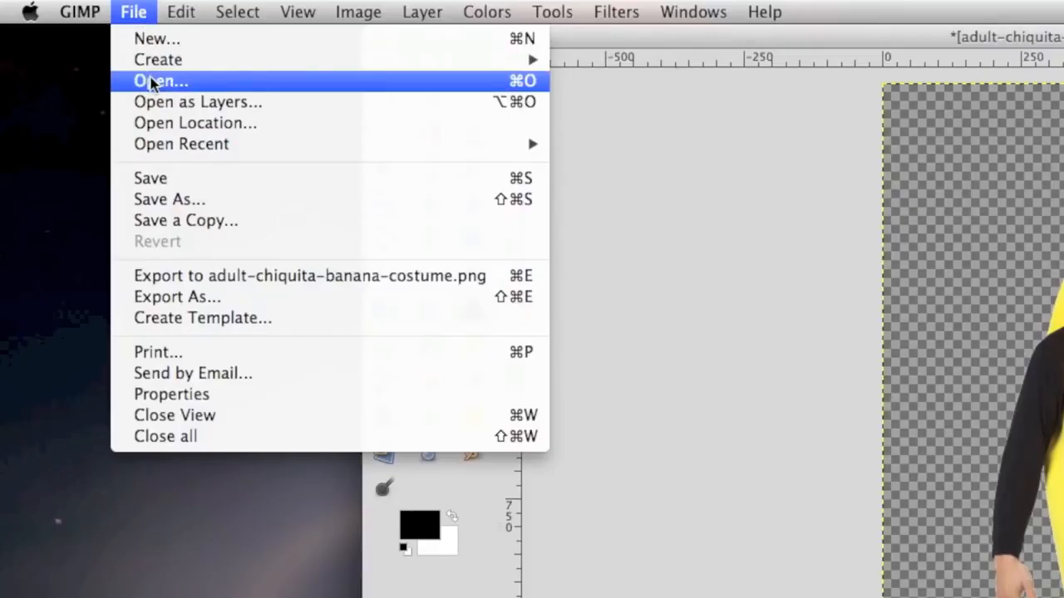
left_click(152, 81)
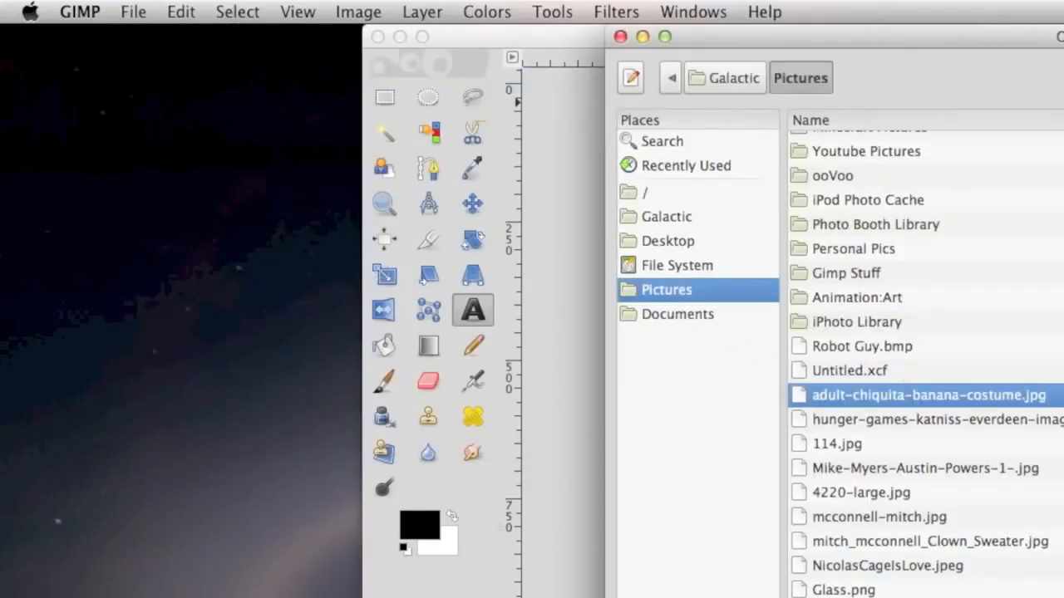
left_click(761, 375)
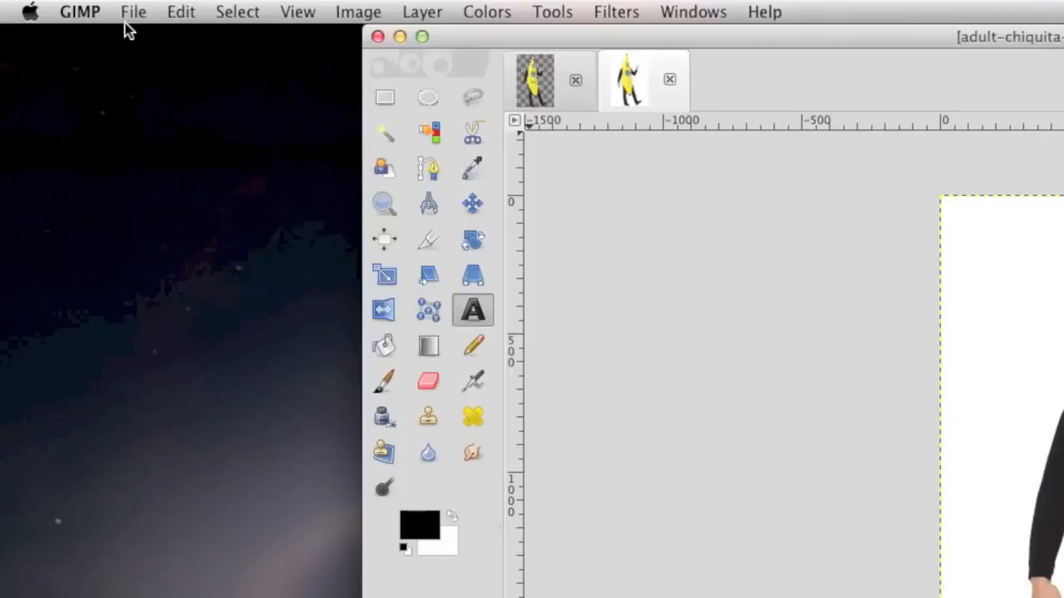
Bring mitch_mcconnell_Clown_Sweater.jpg into the costume image as a layer and add an alpha channel to it.
left_click(66, 7)
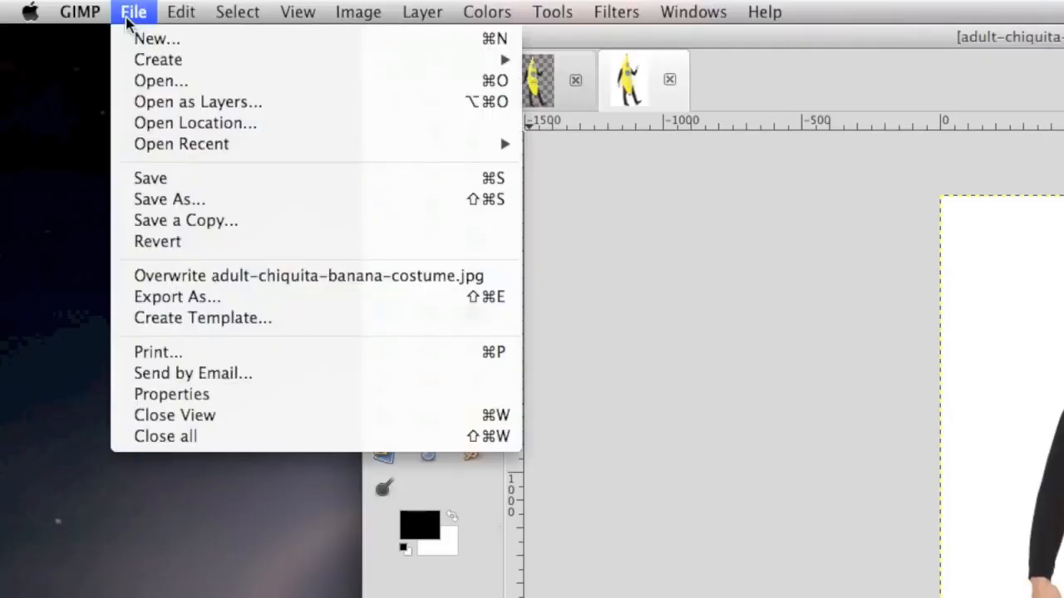
left_click(149, 102)
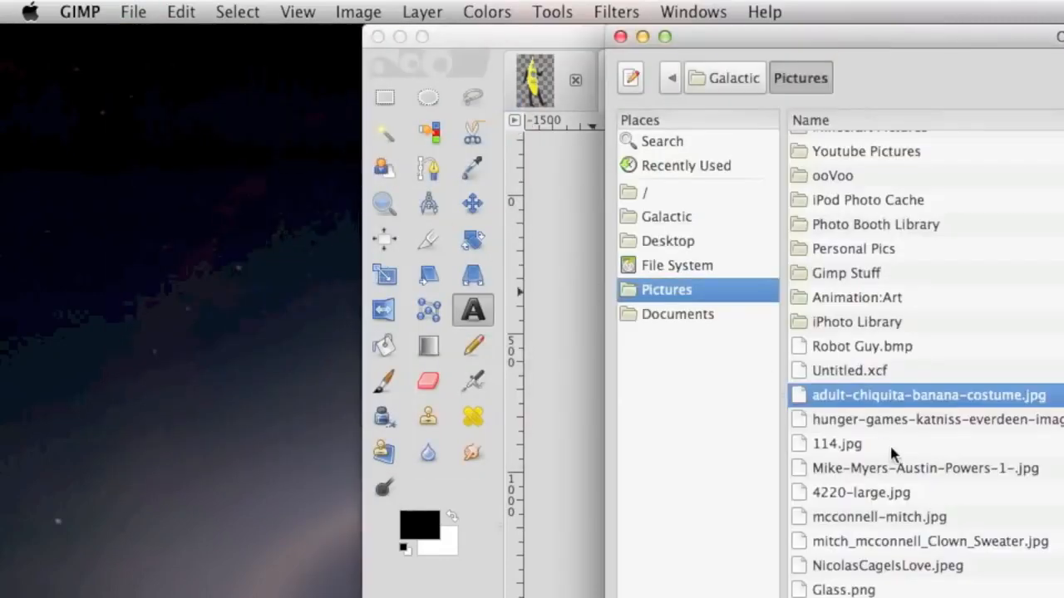
left_click(771, 376)
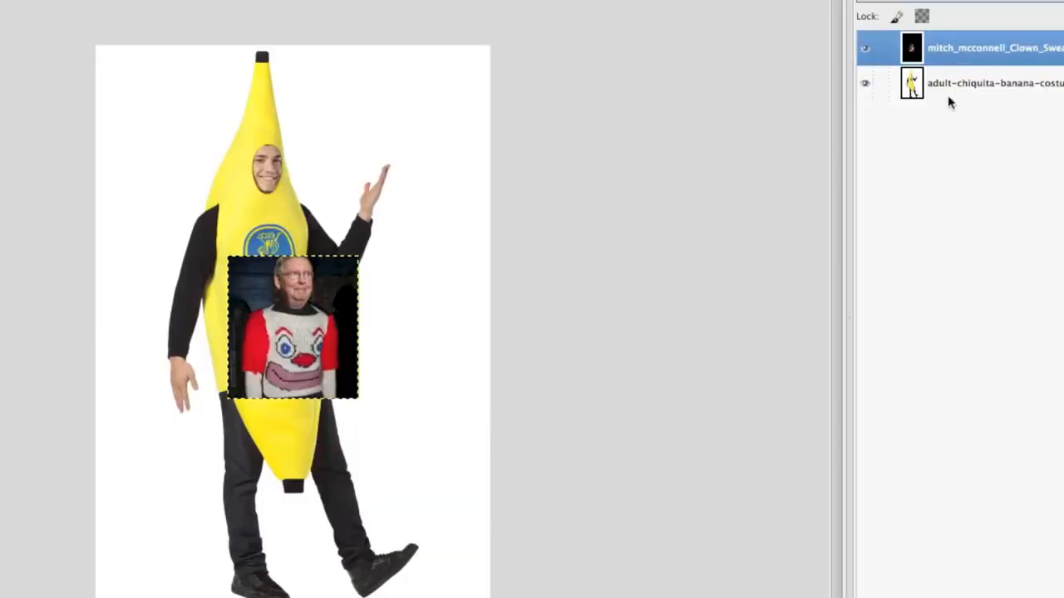
right_click(931, 52)
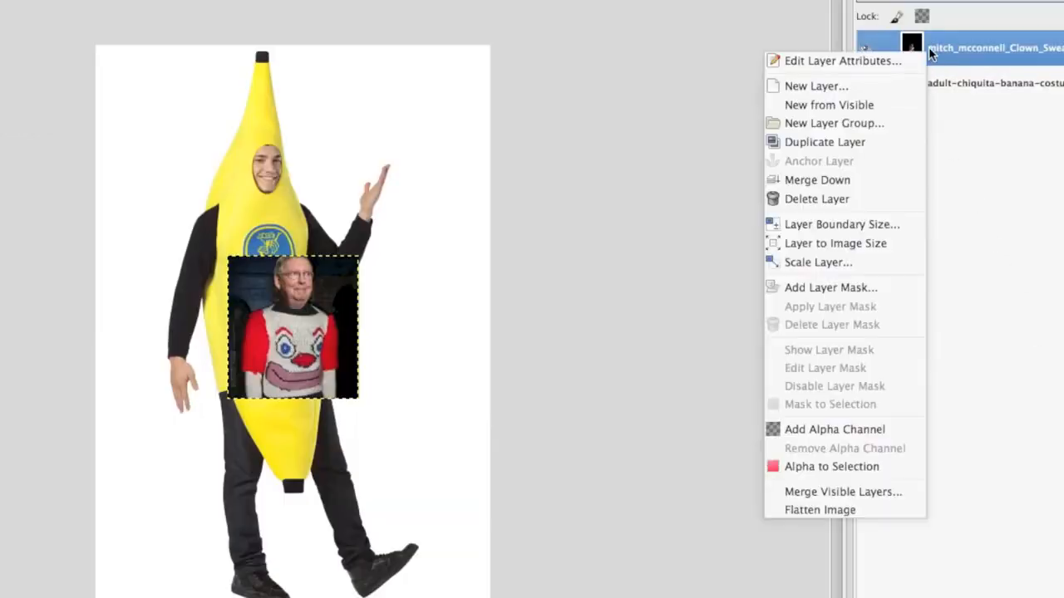
left_click(839, 434)
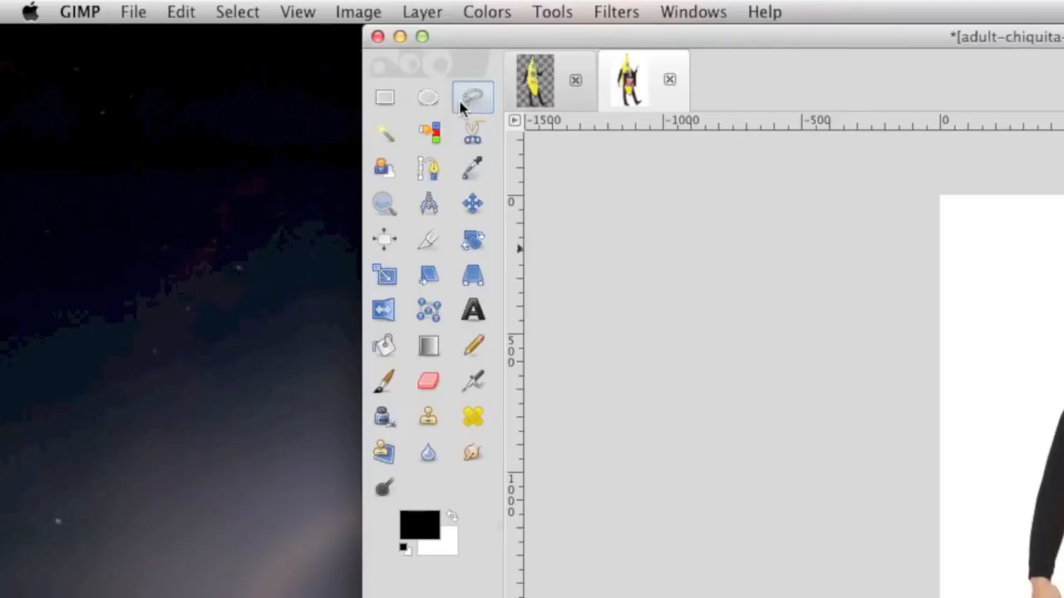
Outline the head in the clown-sweater layer with the Free Select tool, following the neck, jaw, glasses and hair.
left_click(469, 104)
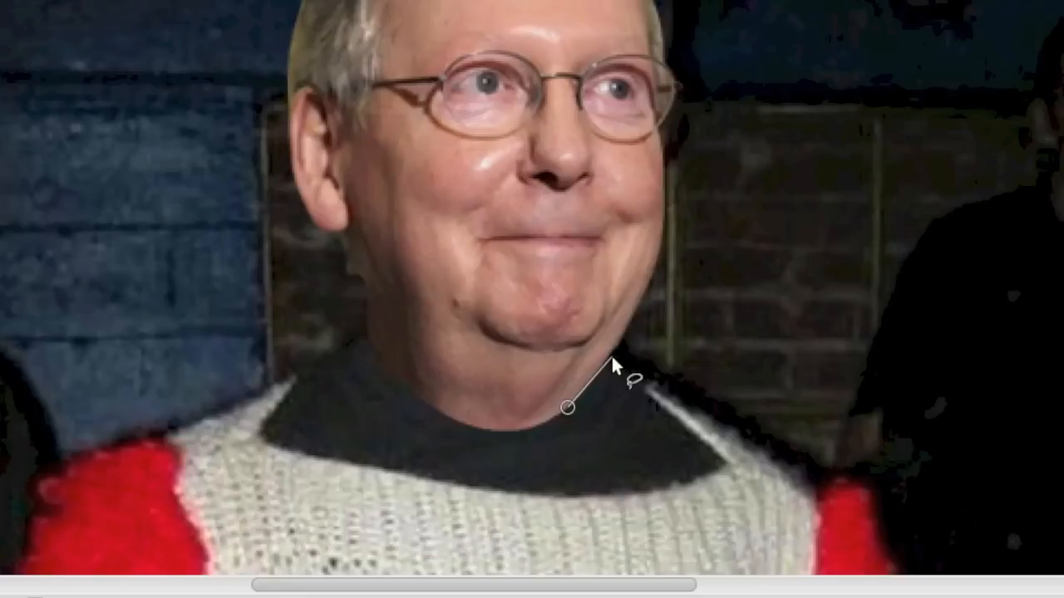
left_click(614, 348)
left_click(644, 291)
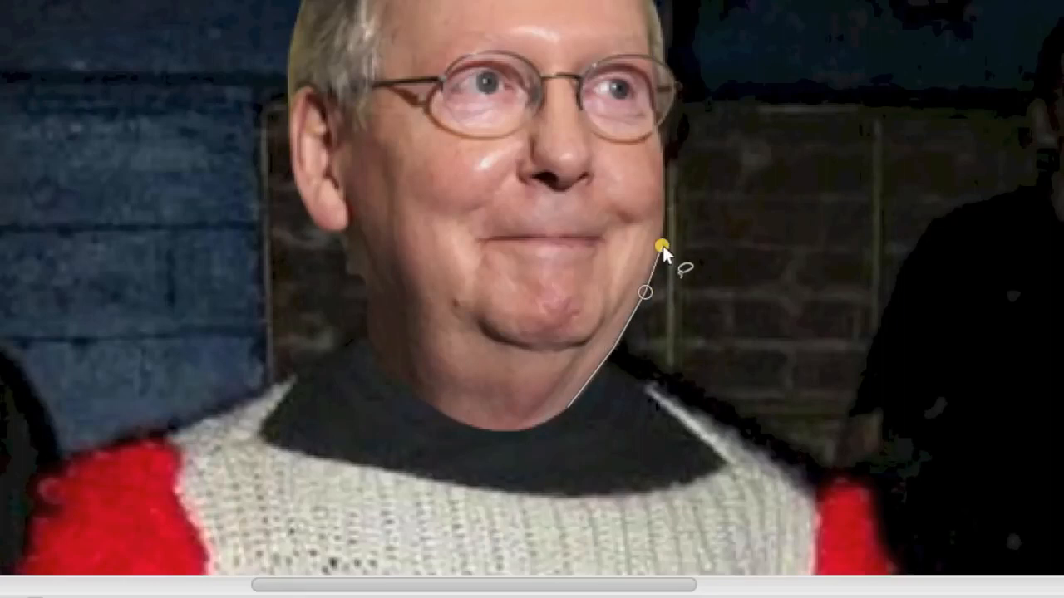
left_click(744, 170)
key("BackSpace")
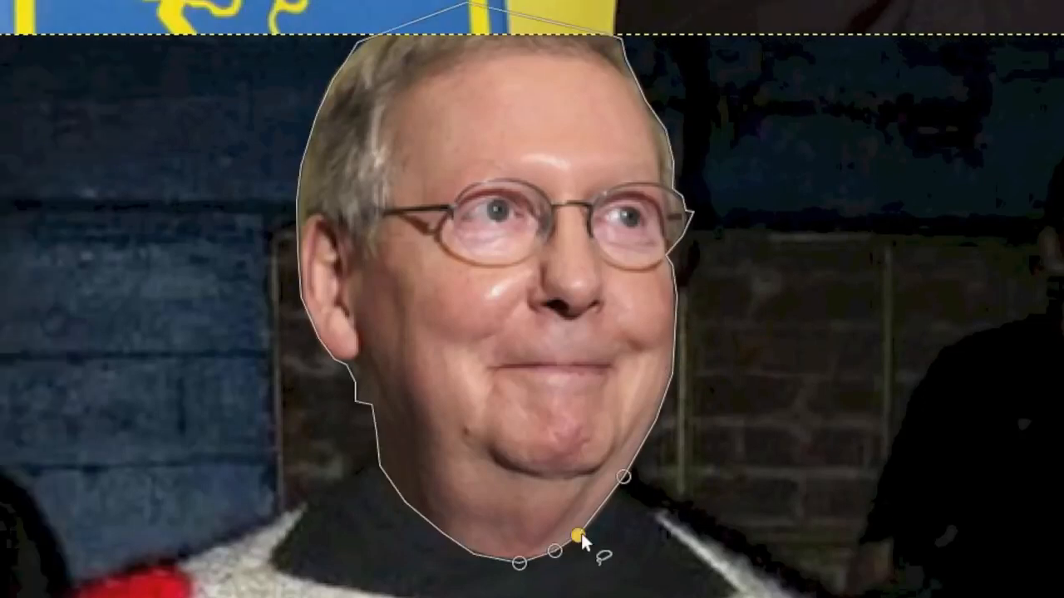
left_click(577, 537)
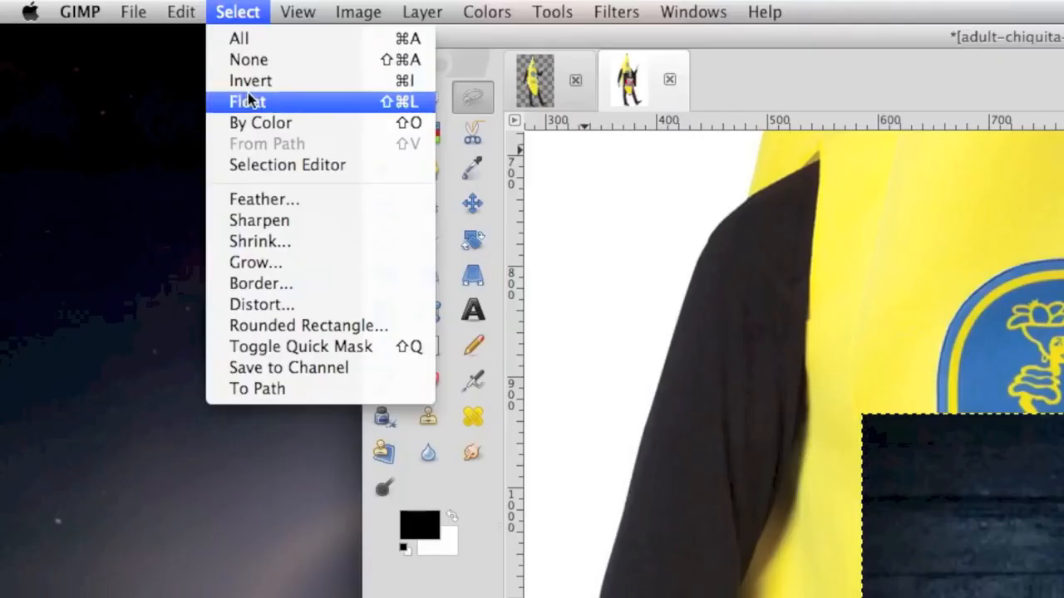
Invert the head selection and clear everything around the head in the clown-sweater layer.
left_click(249, 81)
left_click(181, 12)
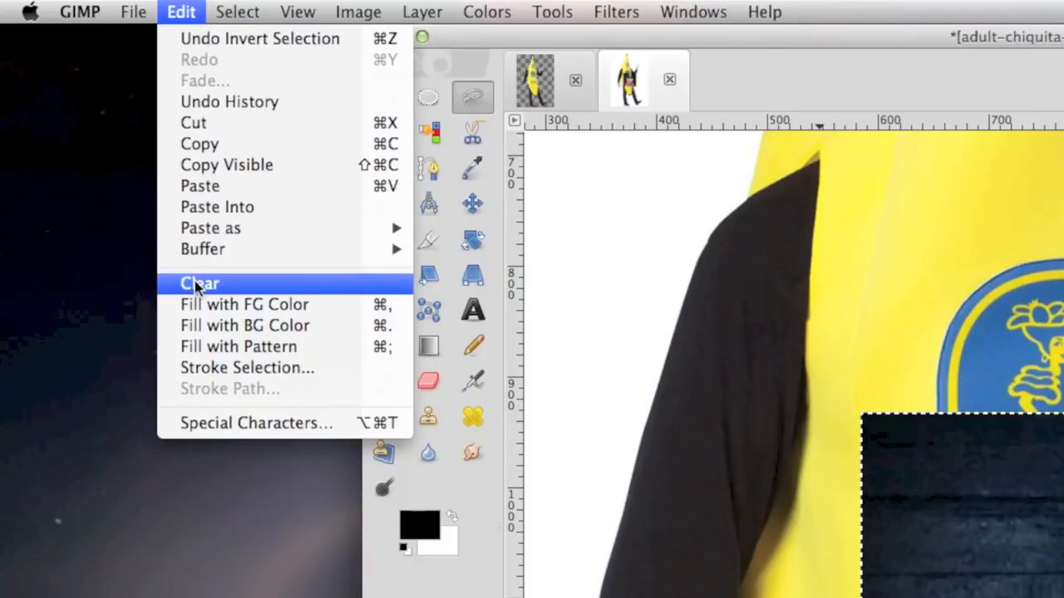
left_click(197, 285)
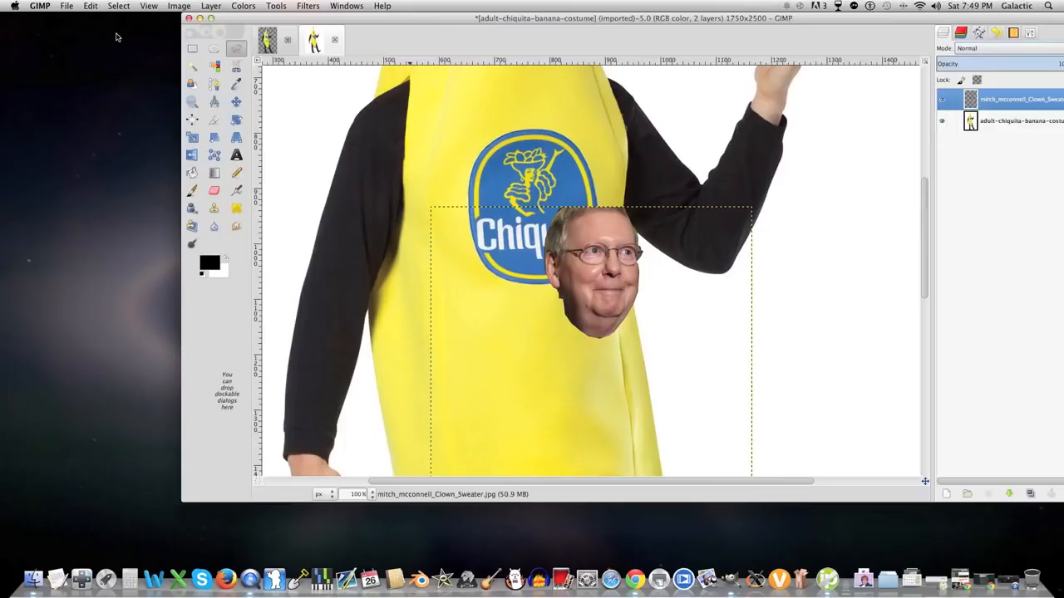
Autocrop the clown-sweater layer to the cut-out head and scale the layer using percent units.
left_click(211, 5)
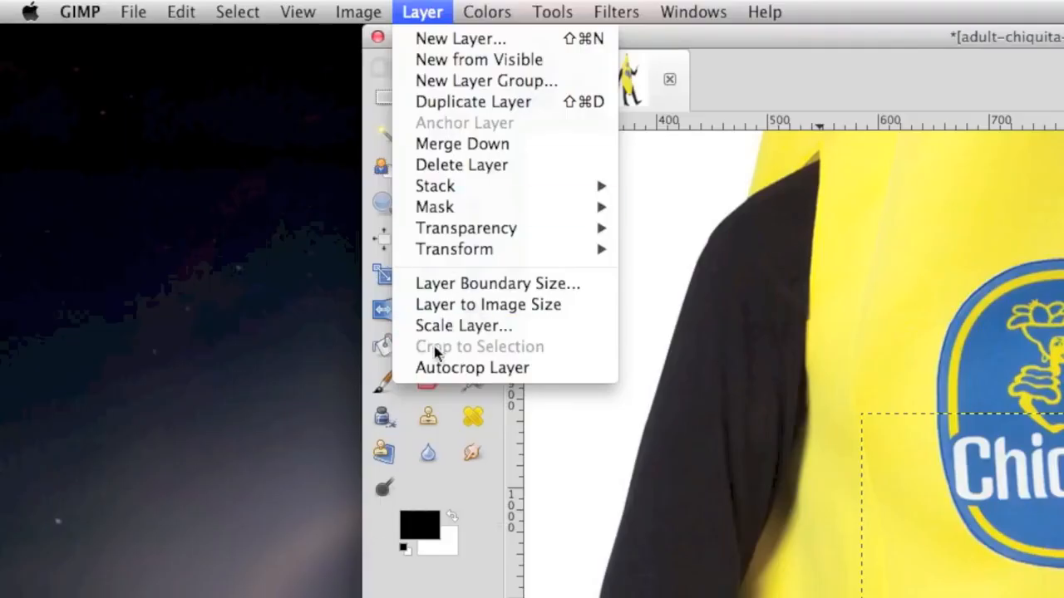
left_click(217, 184)
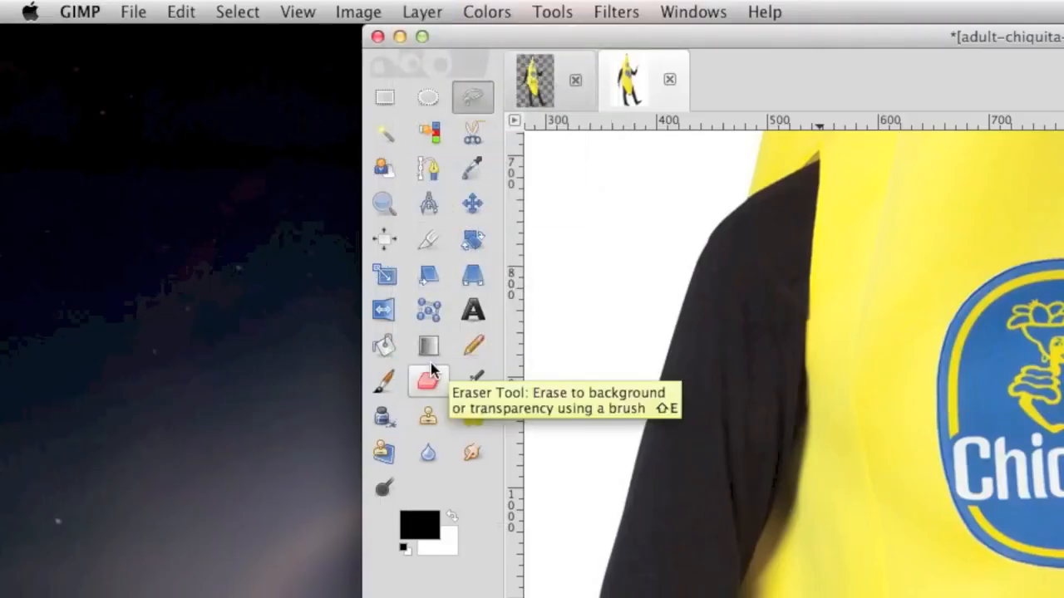
left_click(422, 12)
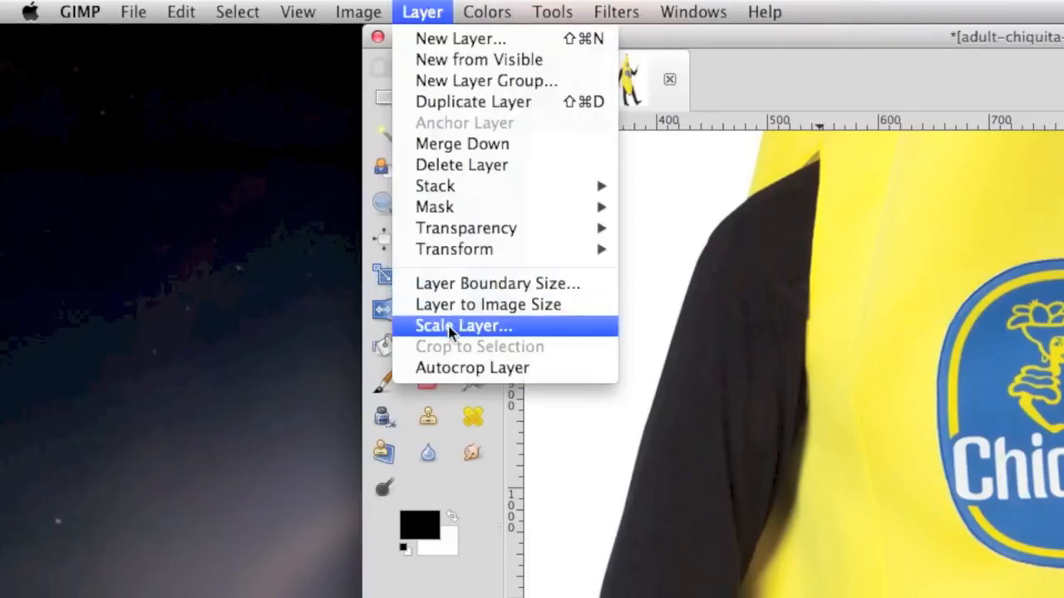
left_click(449, 328)
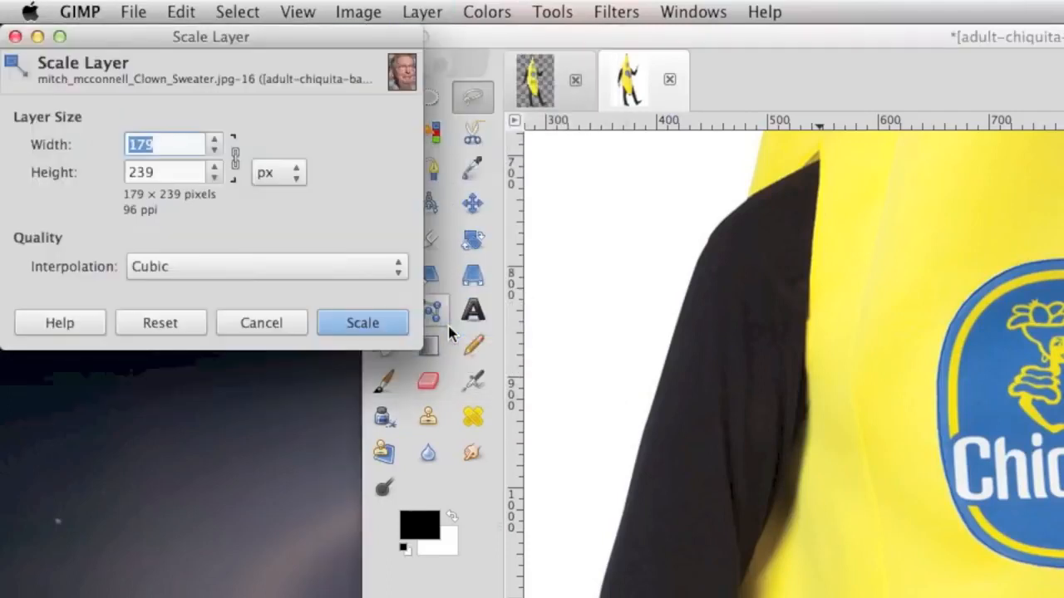
left_click(153, 172)
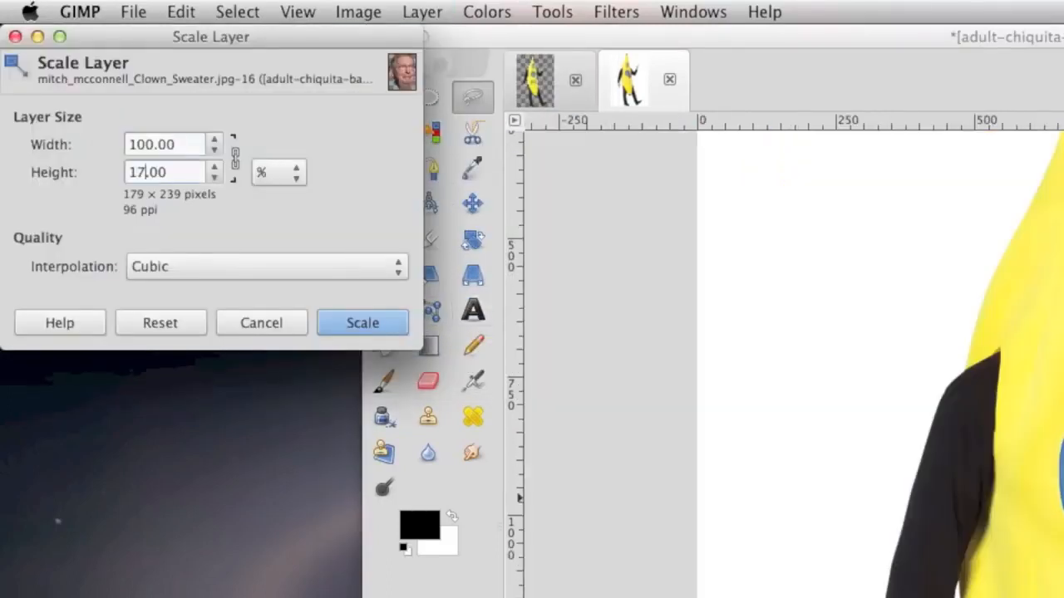
left_click(363, 322)
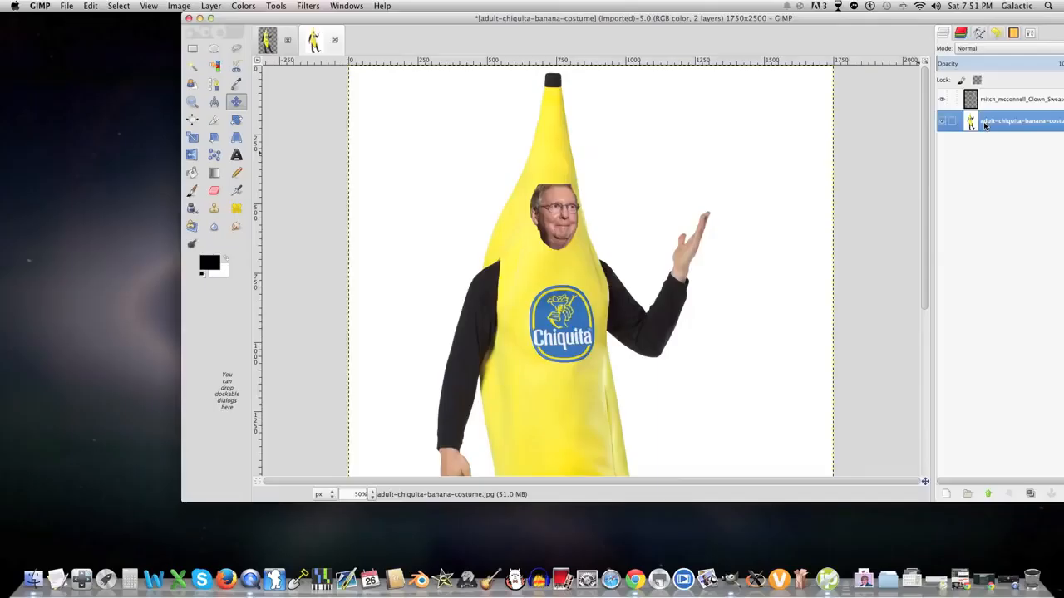
Raise the costume layer to outline its face opening, and return the clown-sweater head layer to the top of the stack.
left_click_drag(986, 117, 990, 95)
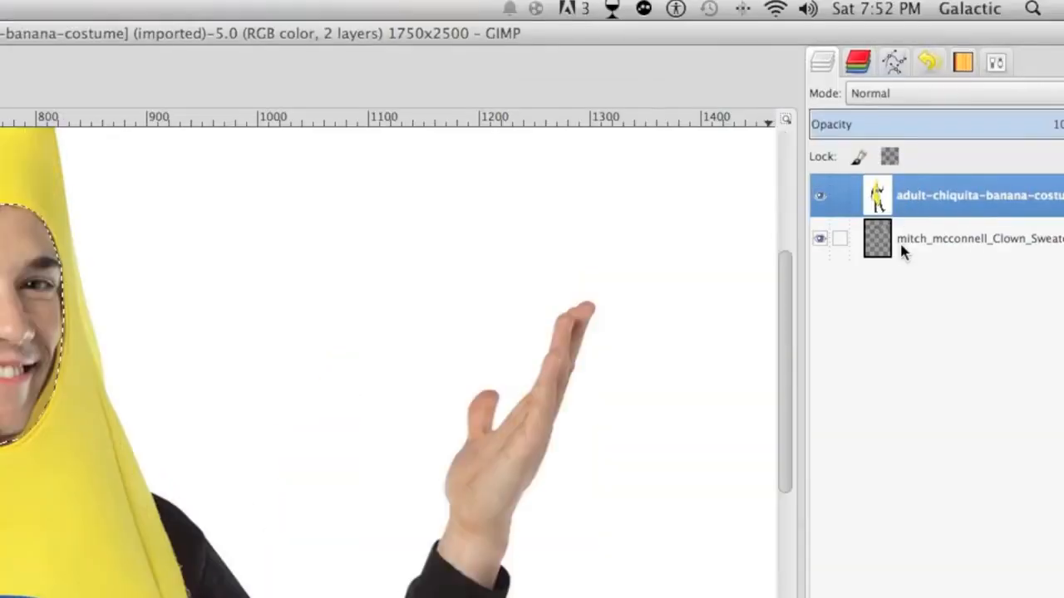
left_click_drag(899, 241, 897, 191)
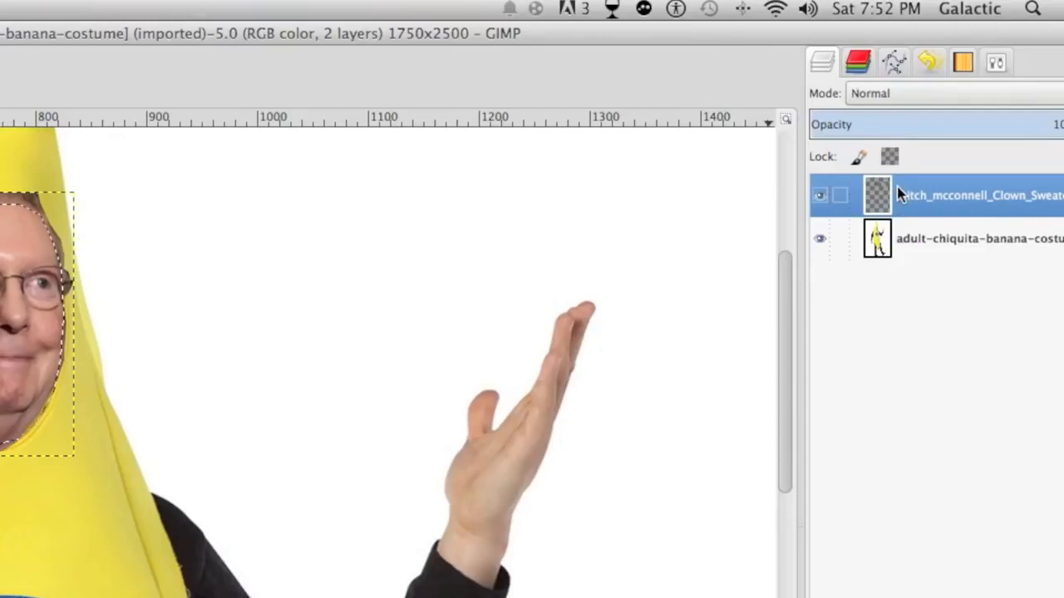
Clear the parts of the head layer outside the face opening by inverting the selection, and deselect everything.
left_click(221, 15)
left_click(241, 83)
left_click(181, 11)
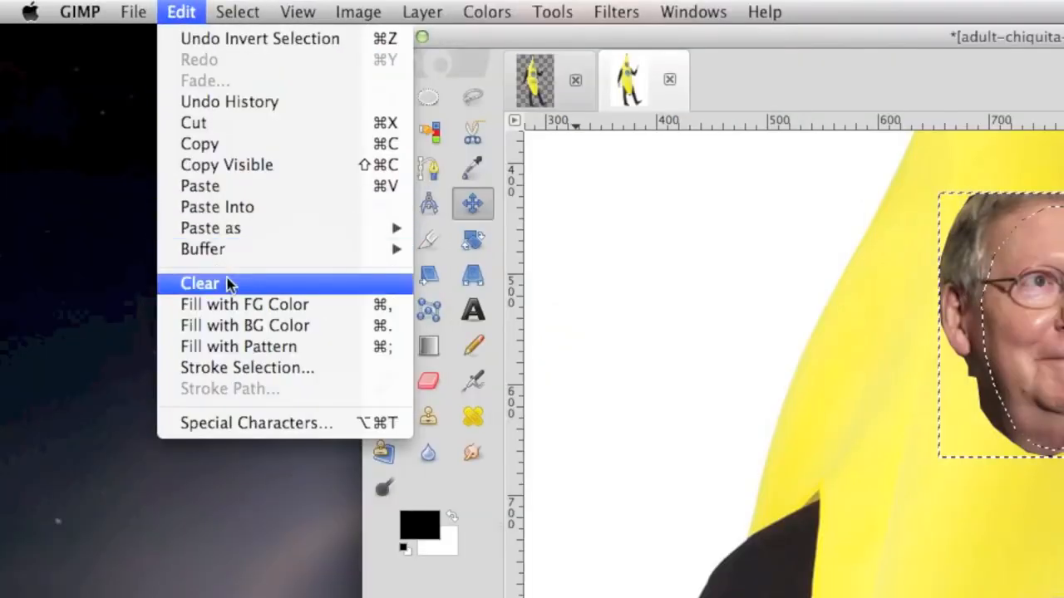
left_click(227, 283)
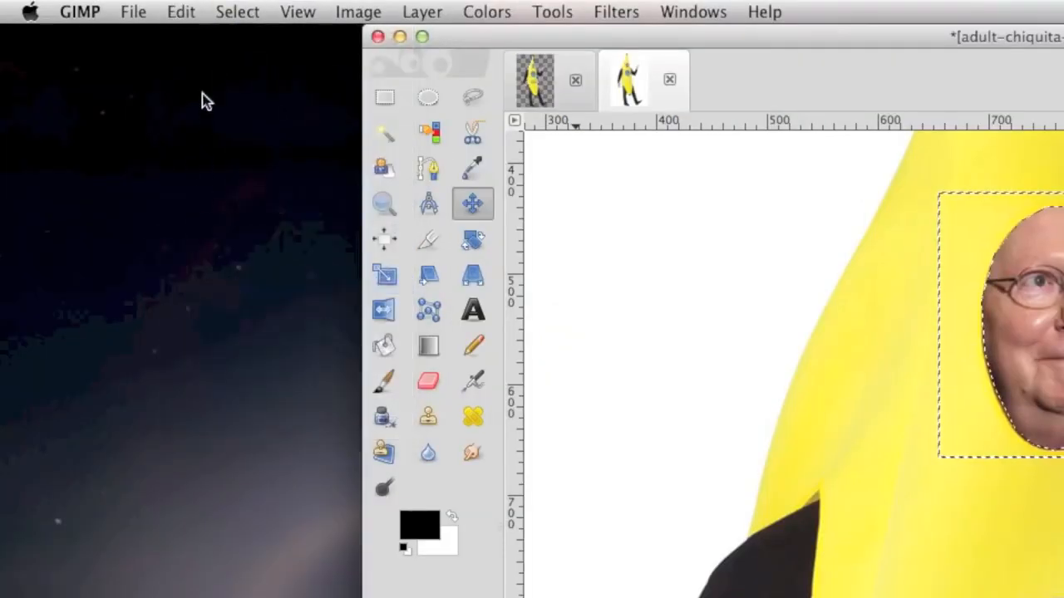
left_click(226, 11)
left_click(229, 62)
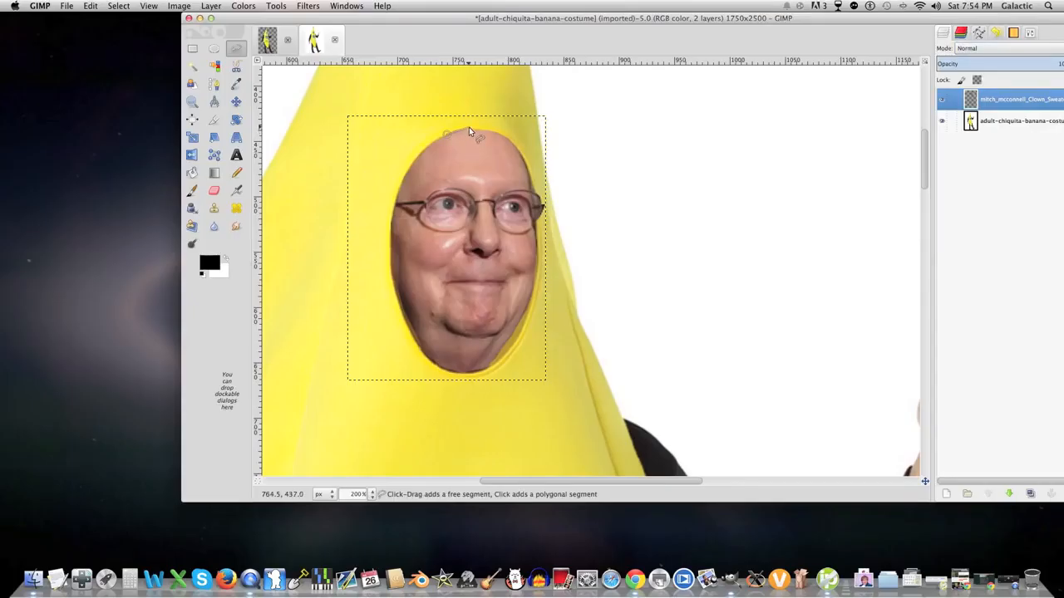
Outline the leftover sliver above the forehead with Free Select and clear it from the head layer.
left_click(446, 132)
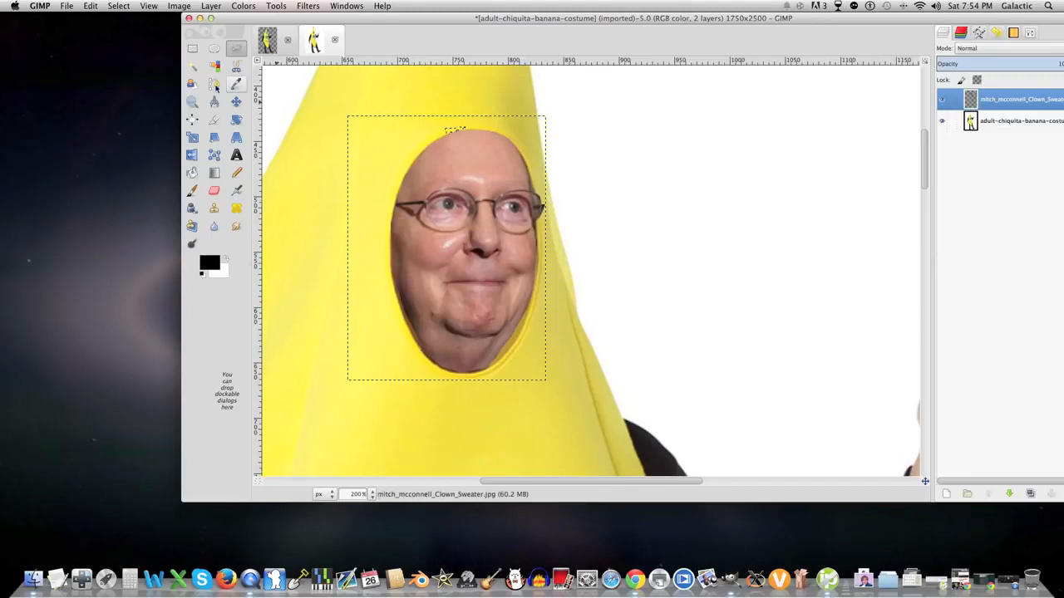
left_click(90, 6)
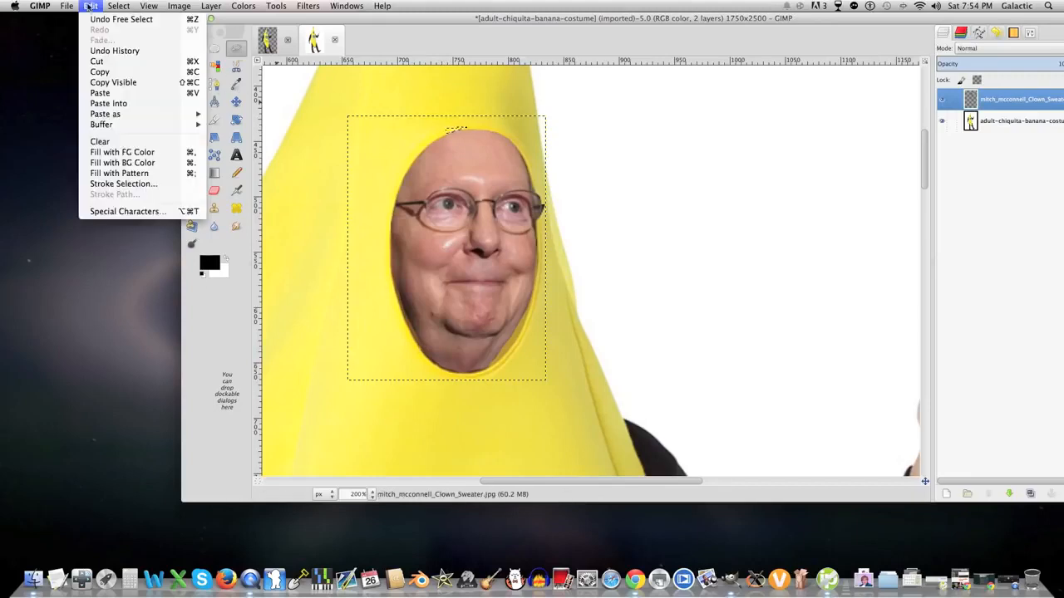
left_click(117, 140)
Export the face-swapped banana image under the name EyeCandy.
left_click(67, 6)
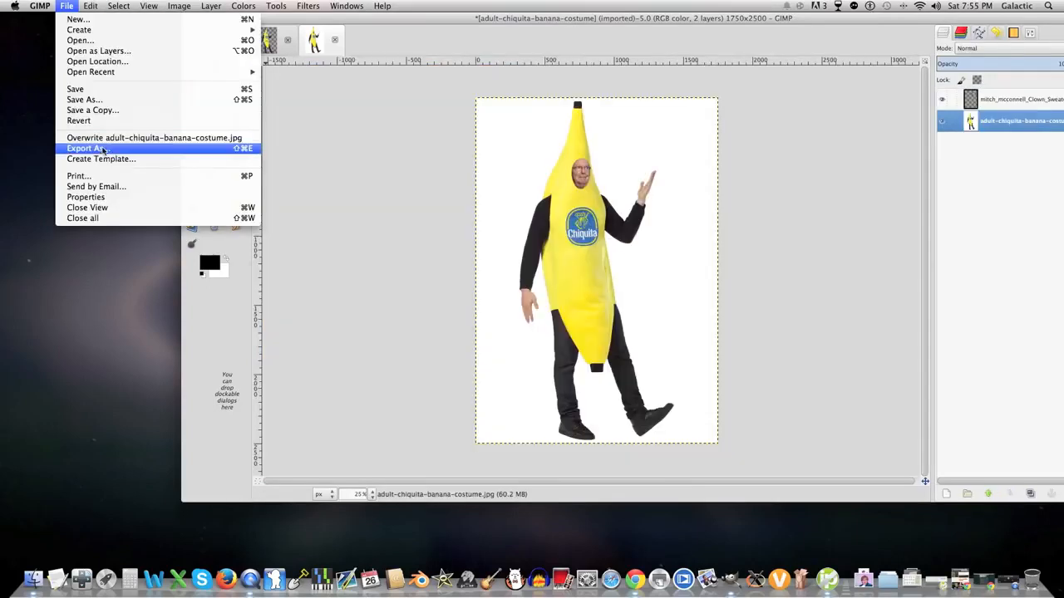
left_click(86, 148)
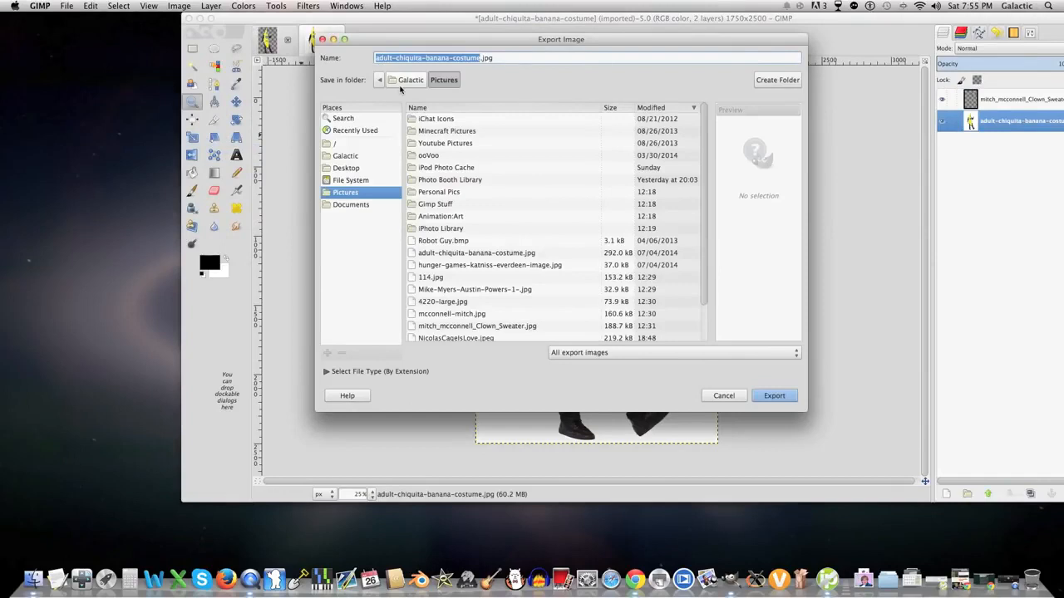
type("Leonardo")
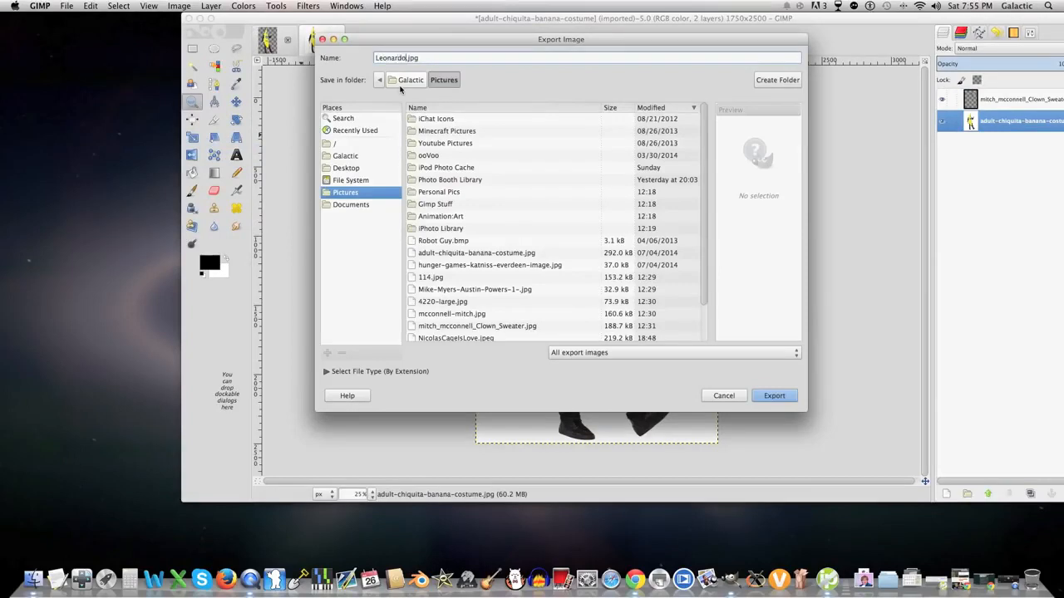
type("D")
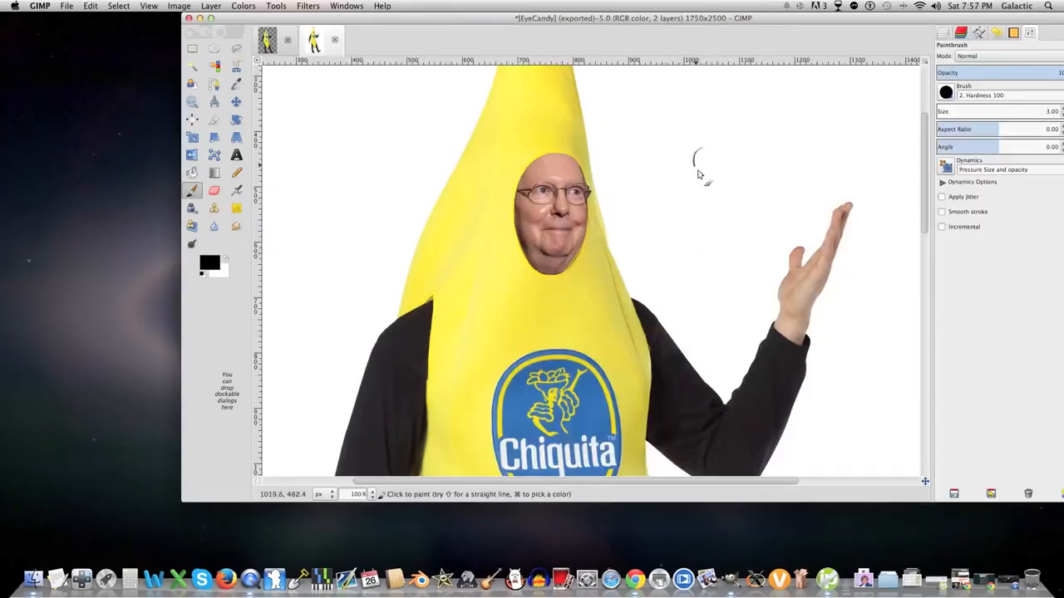
Sketch a running figure in black between the costume and the raised hand using the size 3 Hardness 100 Paintbrush, undoing unwanted strokes.
mouse_move(698, 175)
left_mouse_down()
mouse_move(738, 221)
mouse_move(734, 172)
mouse_move(776, 197)
mouse_move(770, 213)
mouse_move(715, 231)
mouse_move(684, 202)
mouse_move(699, 195)
mouse_move(776, 231)
mouse_move(767, 191)
mouse_move(755, 245)
mouse_move(779, 225)
left_mouse_up()
key("super+z")
key("super+z")
left_click_drag(769, 194, 768, 215)
mouse_move(691, 181)
left_mouse_down()
mouse_move(710, 155)
mouse_move(719, 245)
mouse_move(695, 260)
mouse_move(717, 260)
mouse_move(696, 272)
mouse_move(726, 258)
mouse_move(745, 292)
mouse_move(723, 343)
left_mouse_up()
left_click_drag(753, 264, 735, 341)
key("super+z")
key("super+z")
left_click_drag(738, 233, 708, 356)
left_click_drag(712, 180, 736, 237)
left_click_drag(715, 235, 748, 242)
left_click_drag(688, 170, 712, 169)
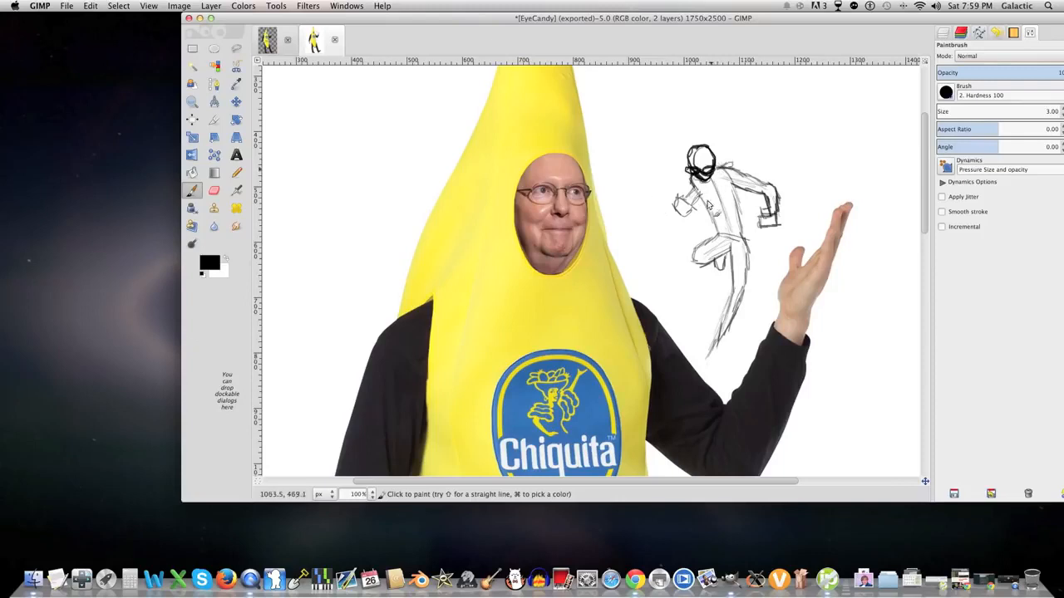
key("super+e")
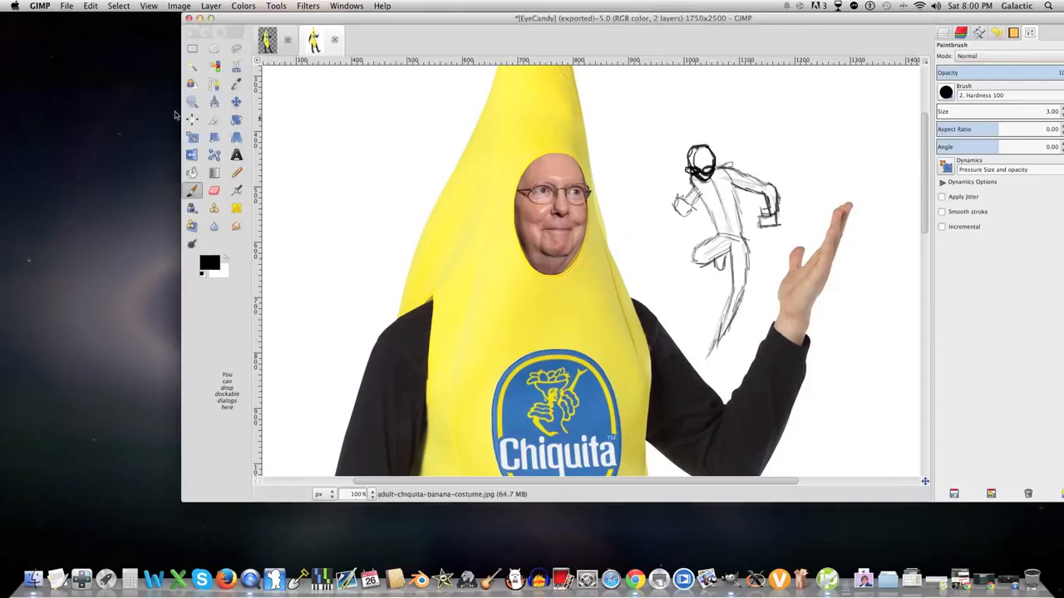